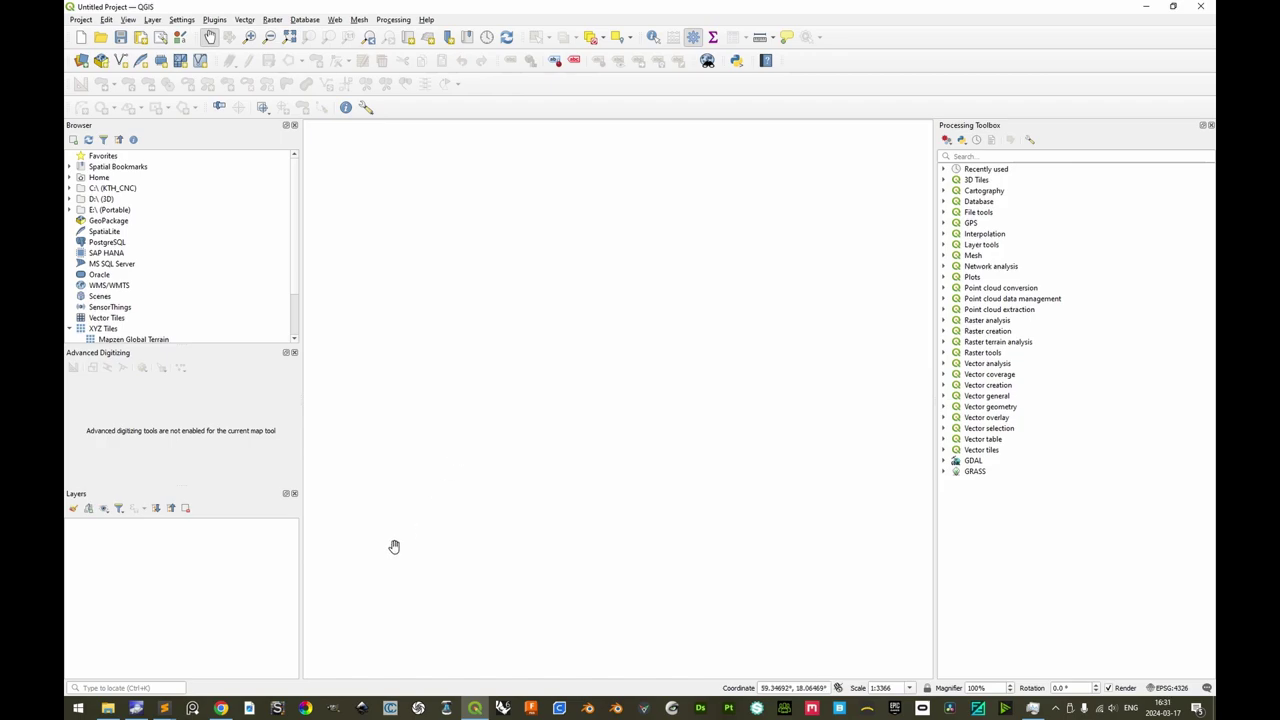
Switch to Chrome, search for "herkules slu get" and access the SLU GET service through KTH Royal Institute of Technology.
click(221, 708)
click(341, 38)
text(herkule)
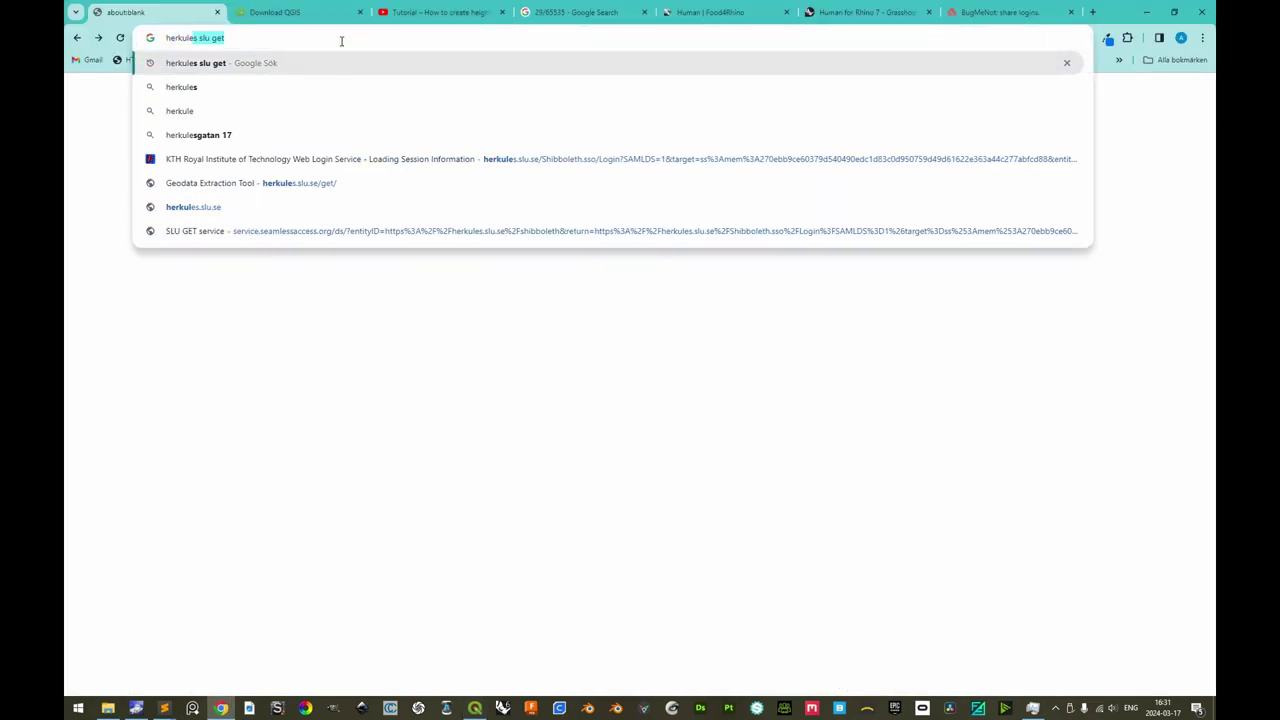
text(s sl)
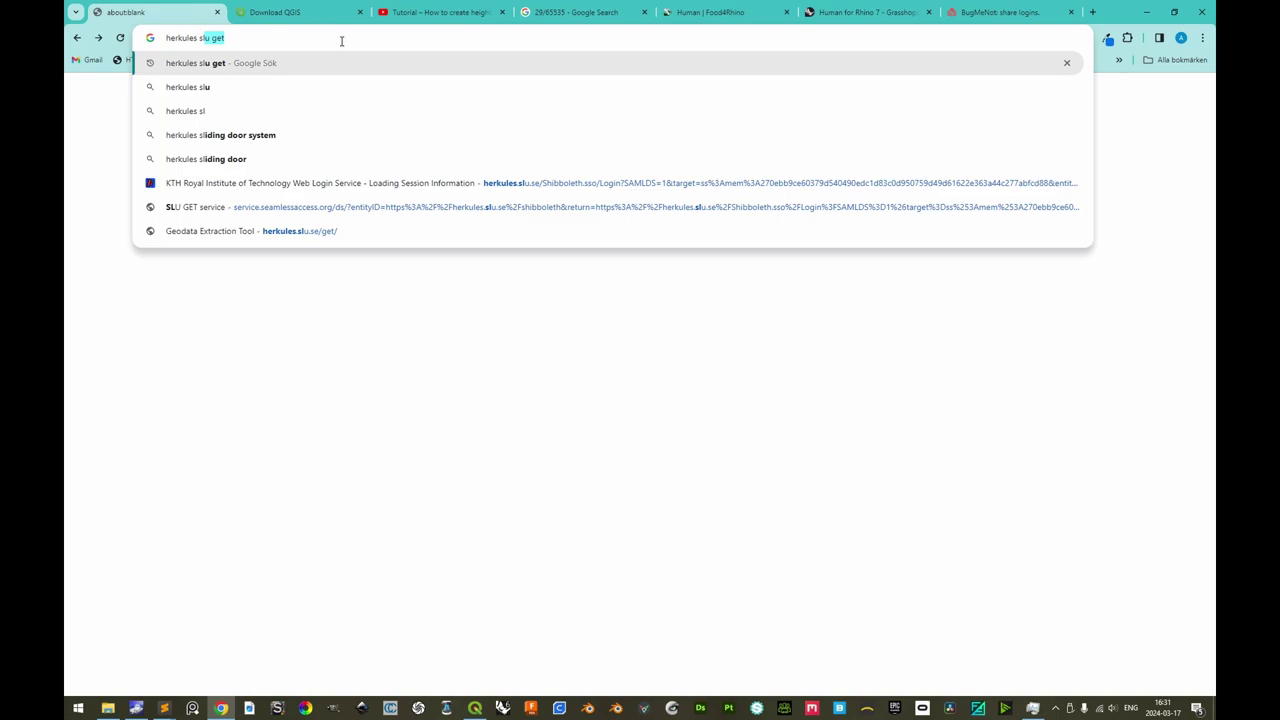
text(u ge)
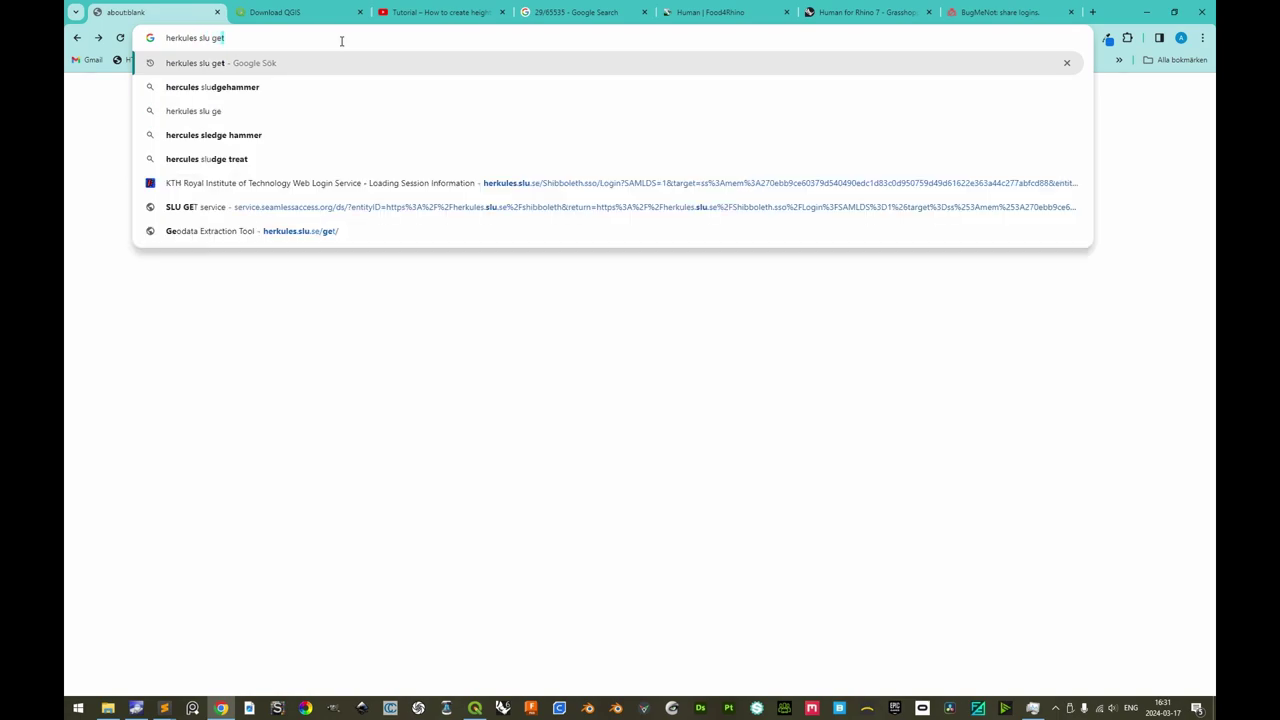
key(Return)
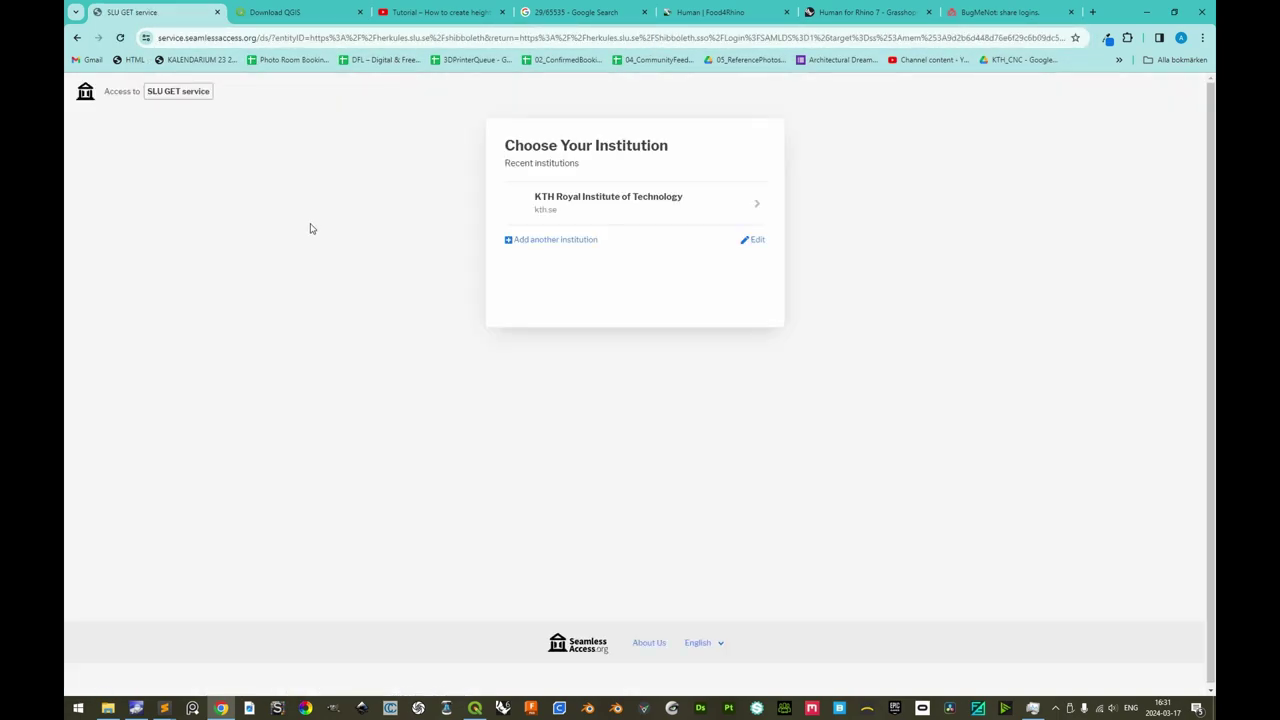
click(626, 206)
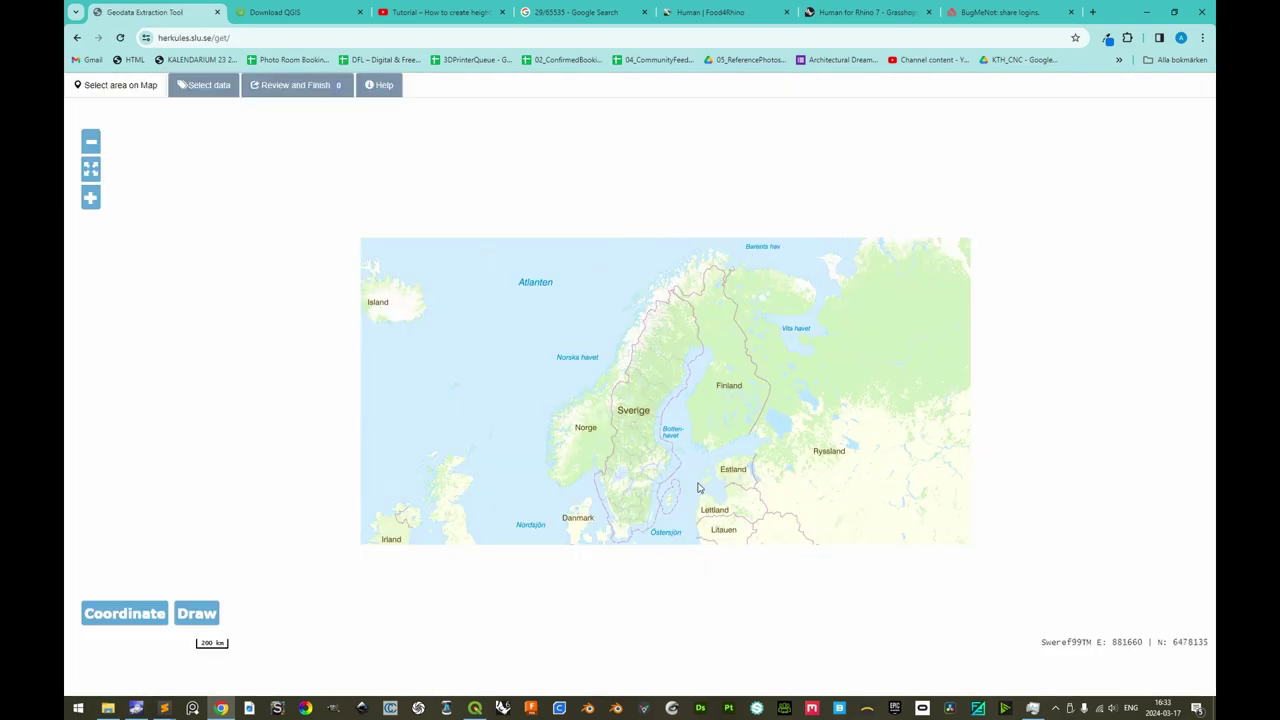
Draw a roughly square extraction area on the Stockholm map south of Norra Djurgården and adjust its position east of Albano.
scroll(673, 467, up, 4)
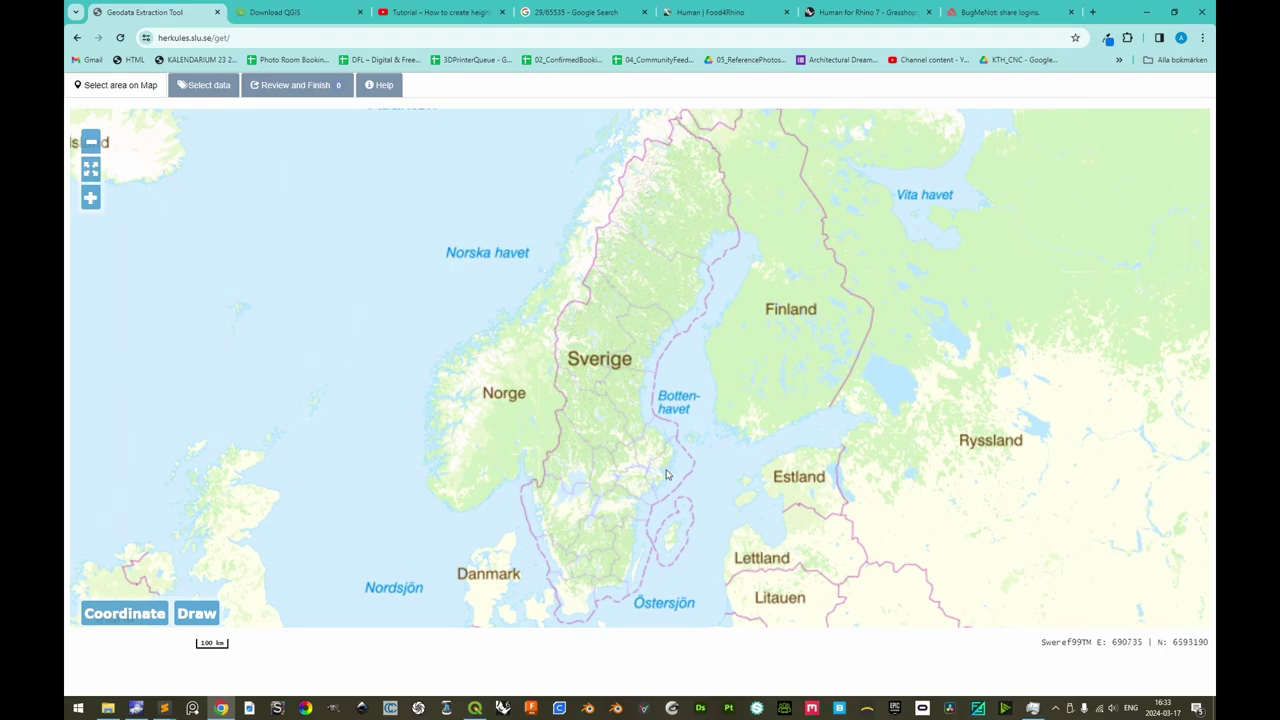
scroll(640, 455, up, 4)
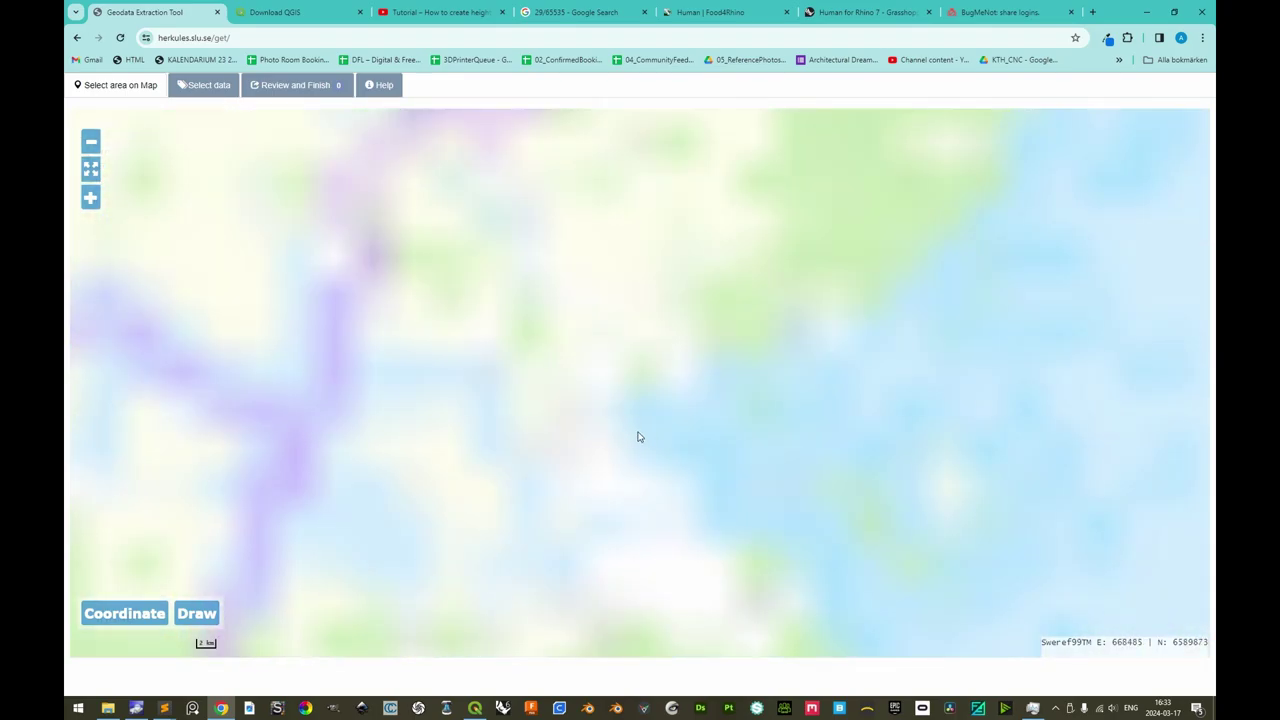
scroll(638, 426, up, 4)
drag(480, 285, 705, 457)
drag(540, 261, 682, 570)
click(196, 613)
drag(500, 206, 786, 500)
drag(493, 222, 763, 503)
mouse_move(677, 406)
mouse_down()
mouse_move(450, 349)
mouse_move(358, 382)
mouse_move(398, 407)
mouse_move(698, 381)
mouse_move(645, 414)
mouse_move(663, 396)
mouse_up()
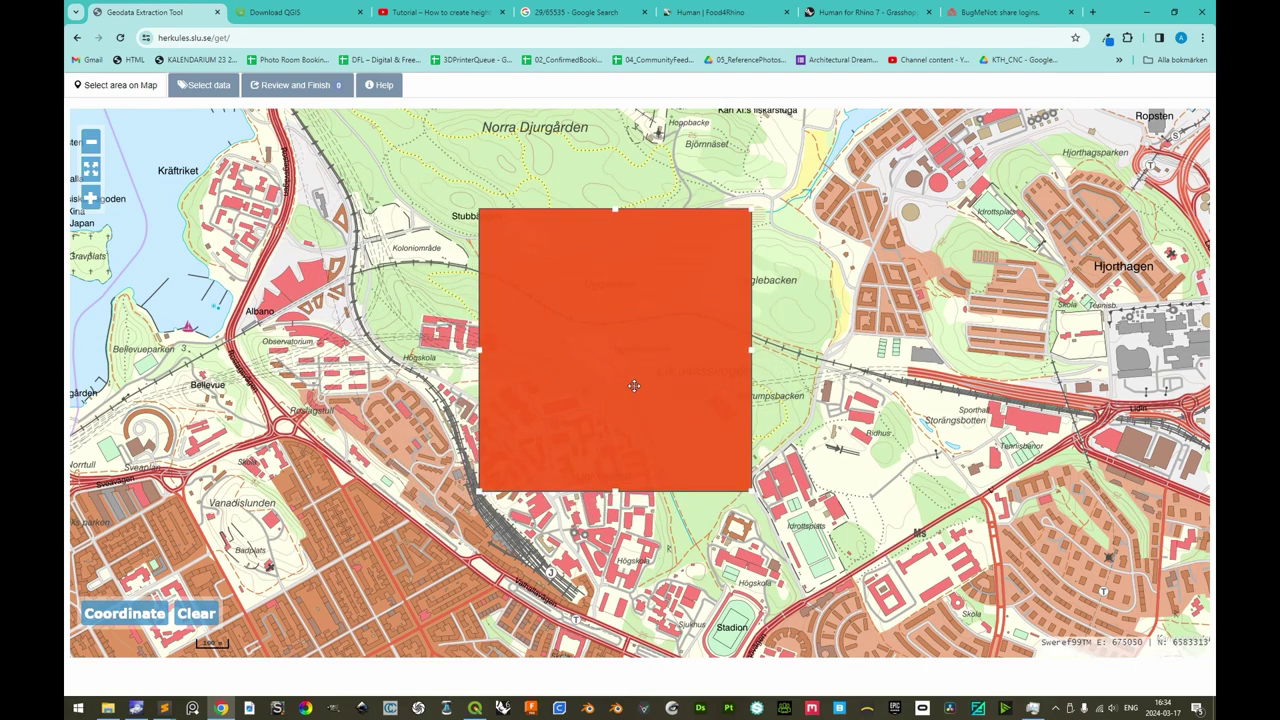
drag(646, 397, 646, 404)
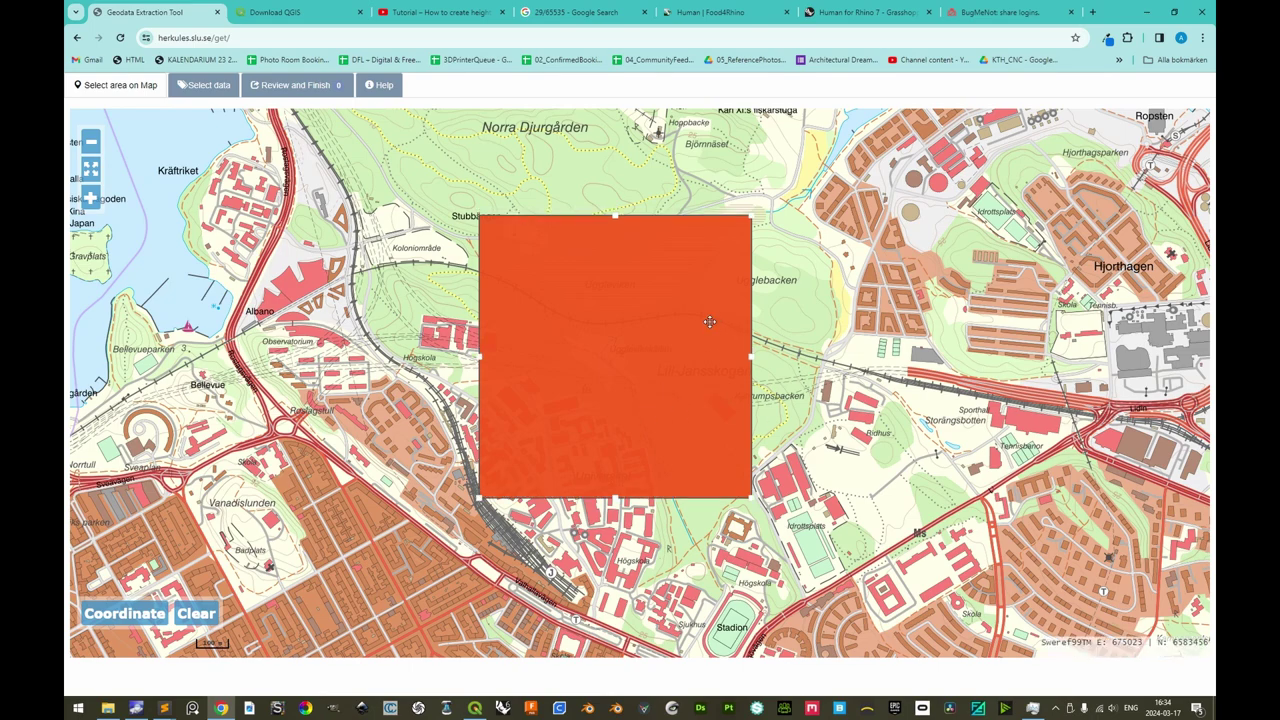
Search the data products for "terrain" and add Markhöjdmodell grid 1+ latest (tif) to the order.
click(197, 86)
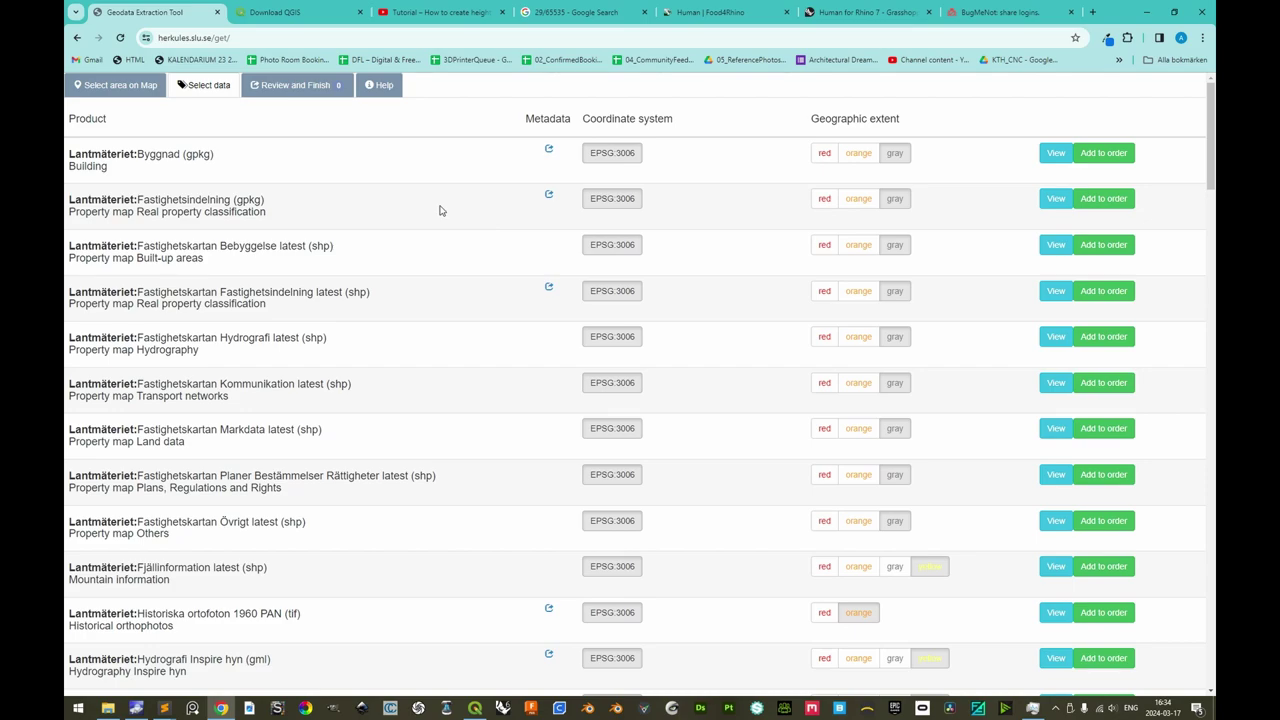
key(ctrl+f)
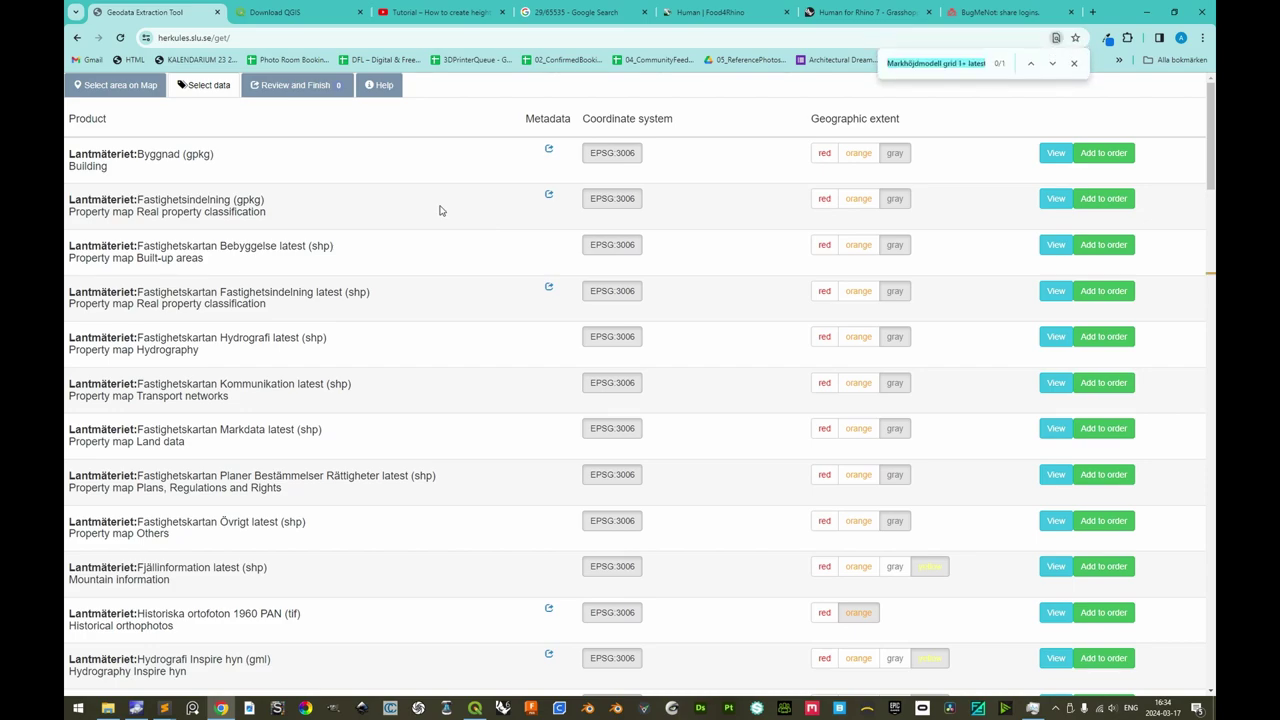
text(terrain)
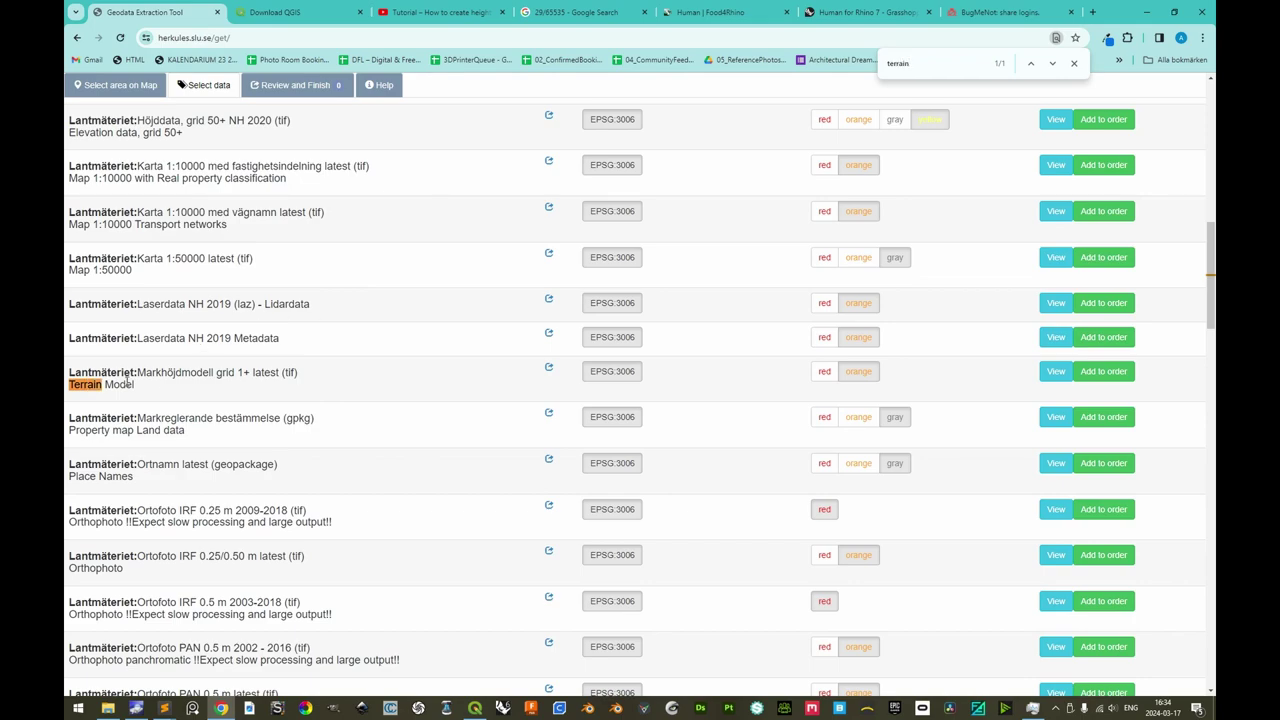
drag(251, 372, 237, 372)
click(1108, 375)
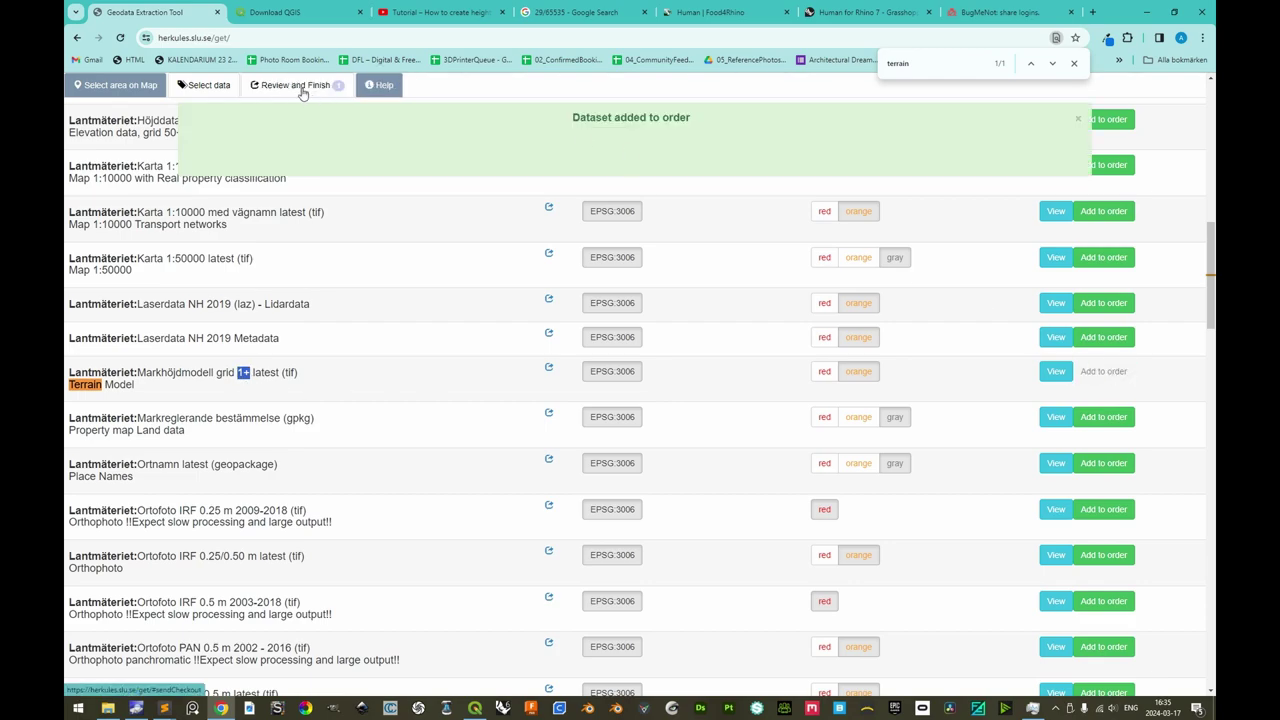
Review the order, agree to the licence terms, submit it and dismiss the page search.
click(295, 85)
click(717, 342)
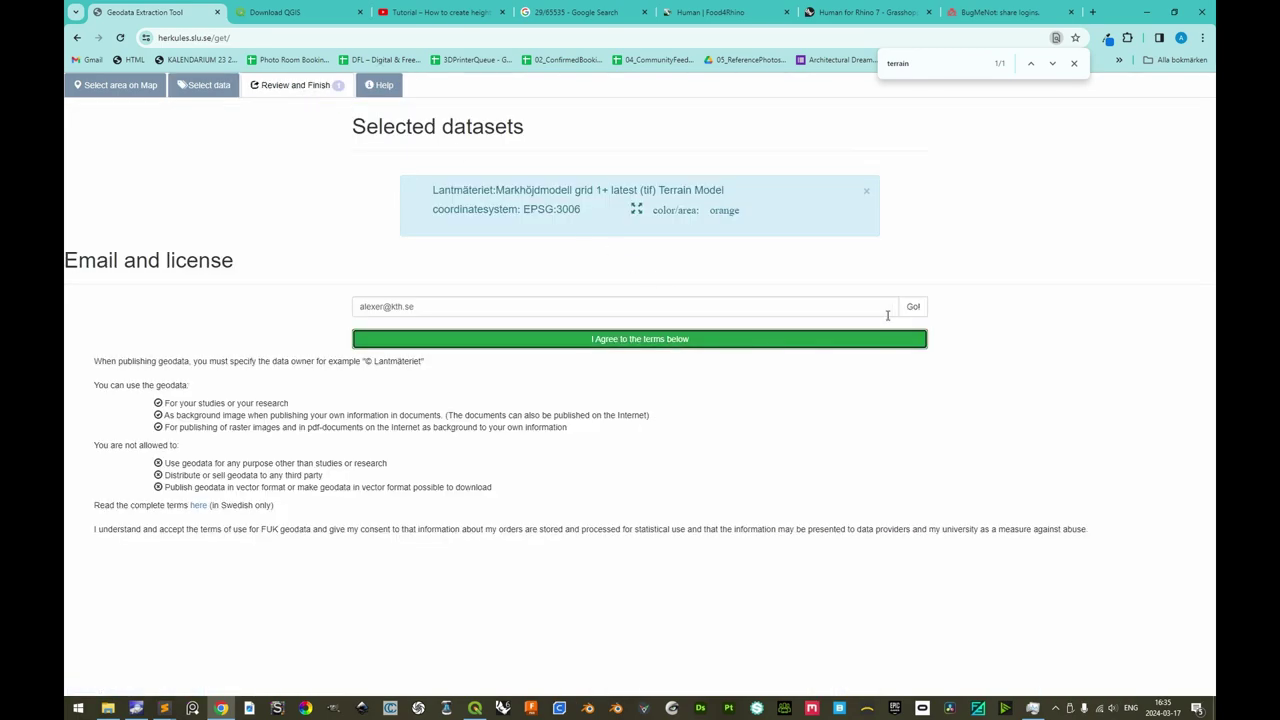
click(912, 308)
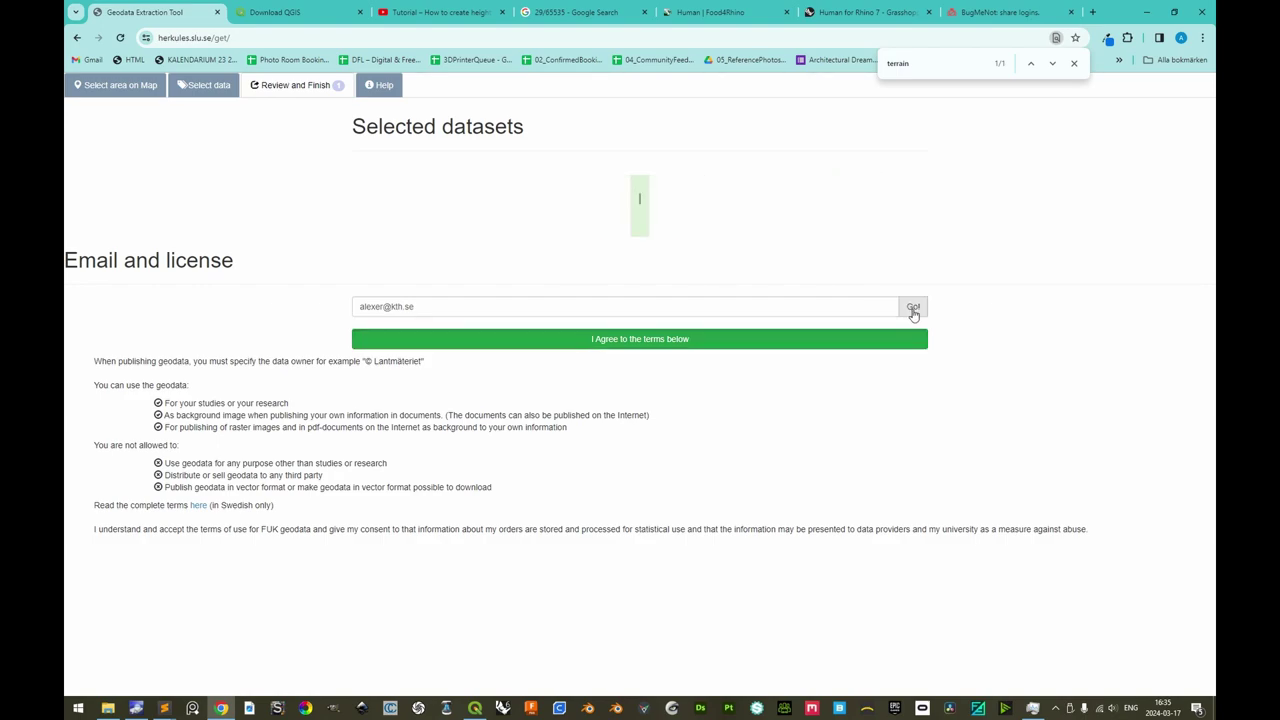
key(Escape)
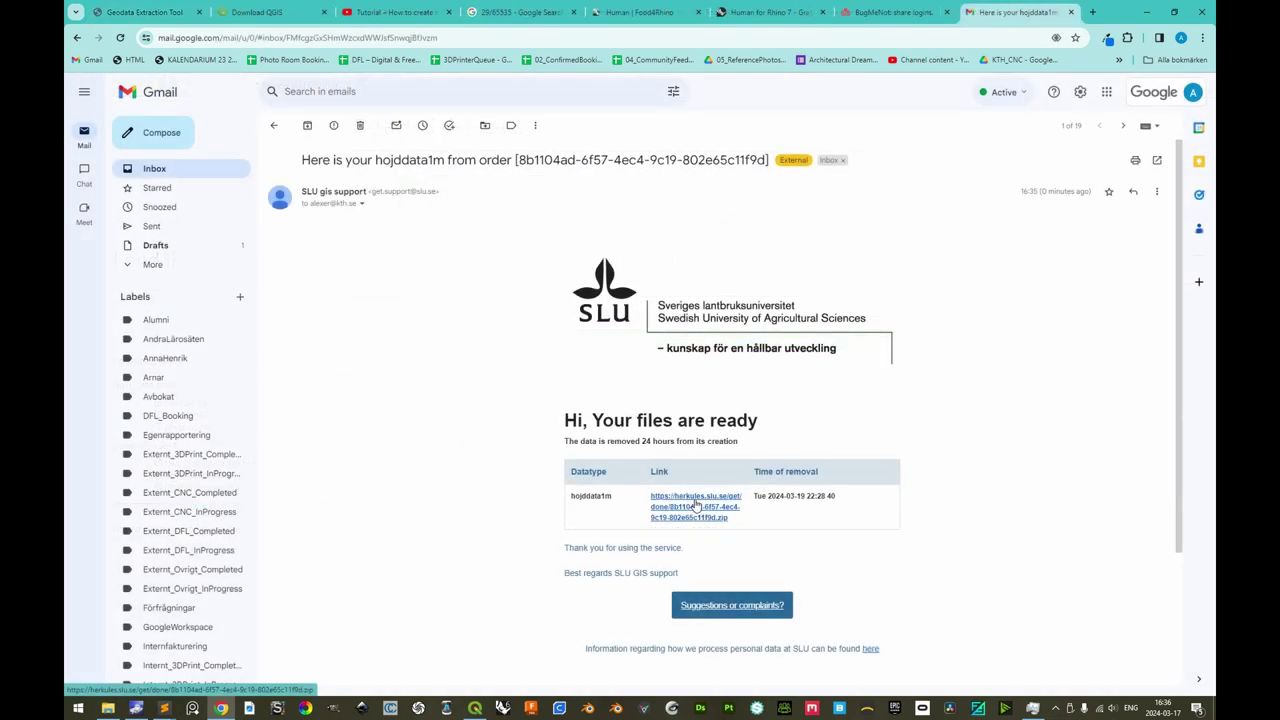
Download the zip from the SLU delivery email and rename it with the product name "Markhöjdmodell grid 1+ latest (tif)".
click(697, 503)
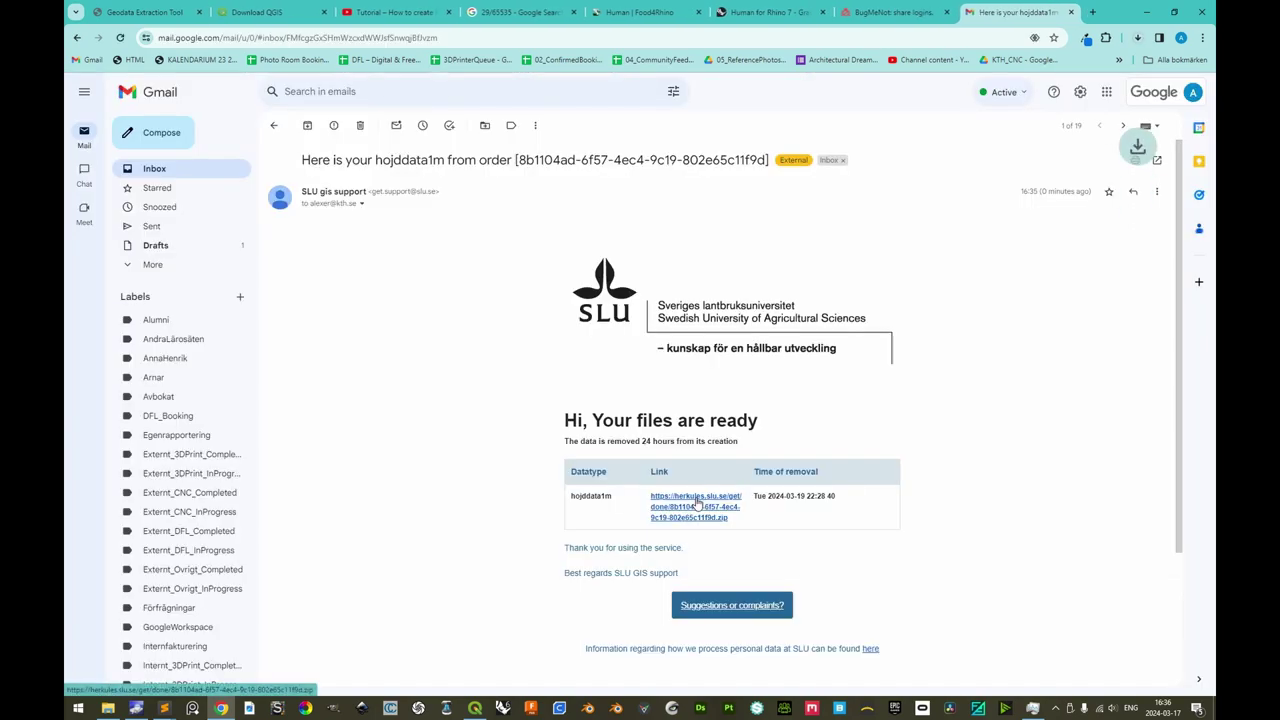
click(1137, 37)
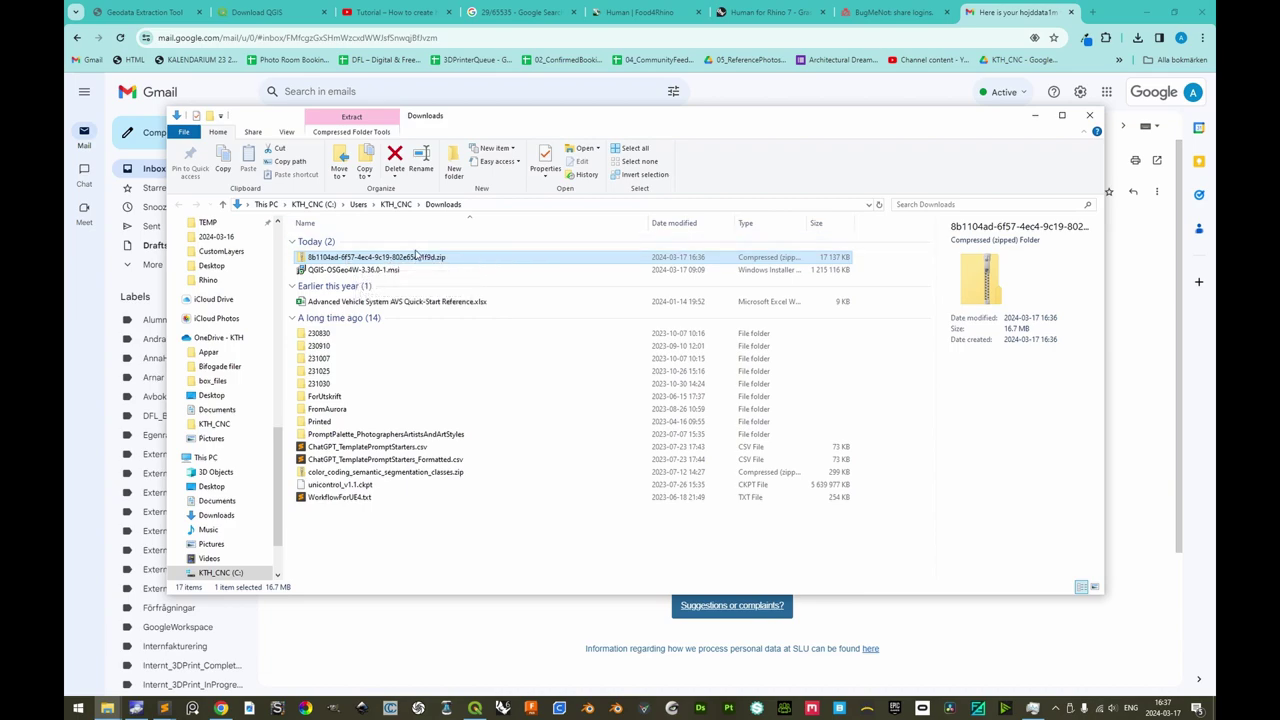
click(150, 12)
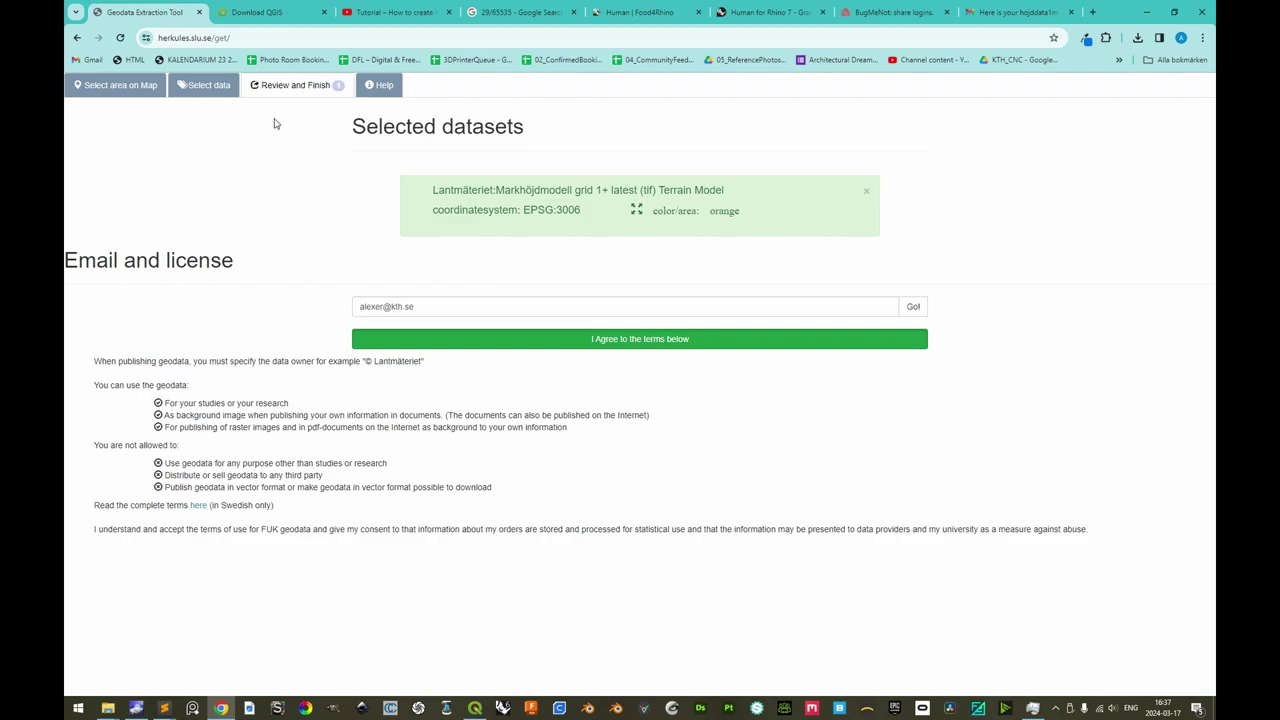
click(207, 86)
drag(298, 378, 138, 376)
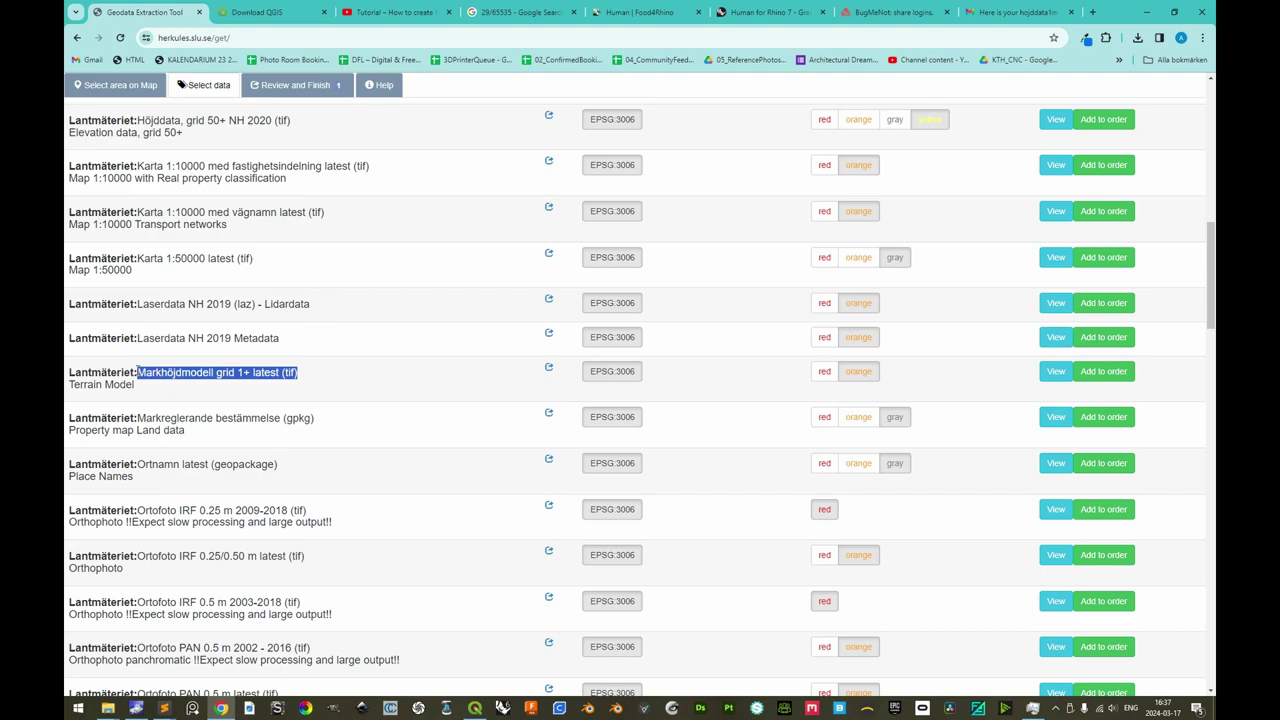
key(alt+Tab)
key(F2)
text(Markhöjdmodell grid 1+ latest (tif))
key(Return)
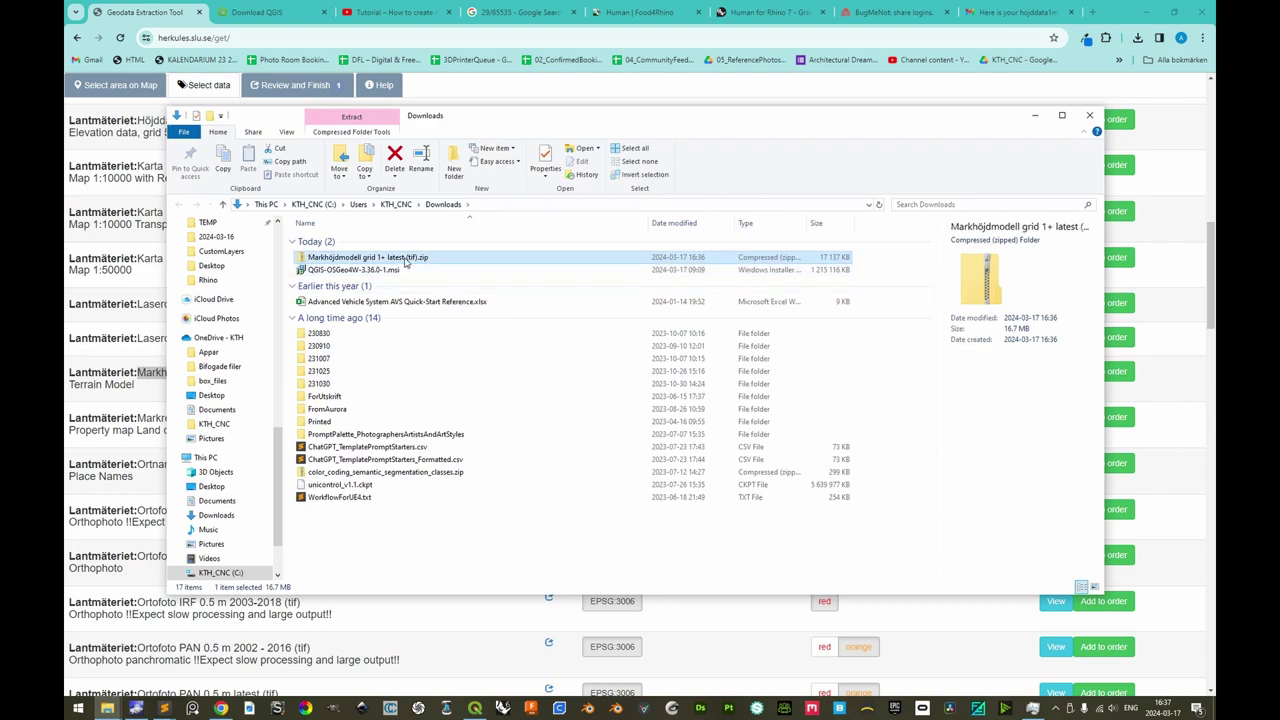
Extract the renamed zip with 7-Zip into a folder of the same name and open that folder.
right_click(404, 258)
mouse_move(456, 340)
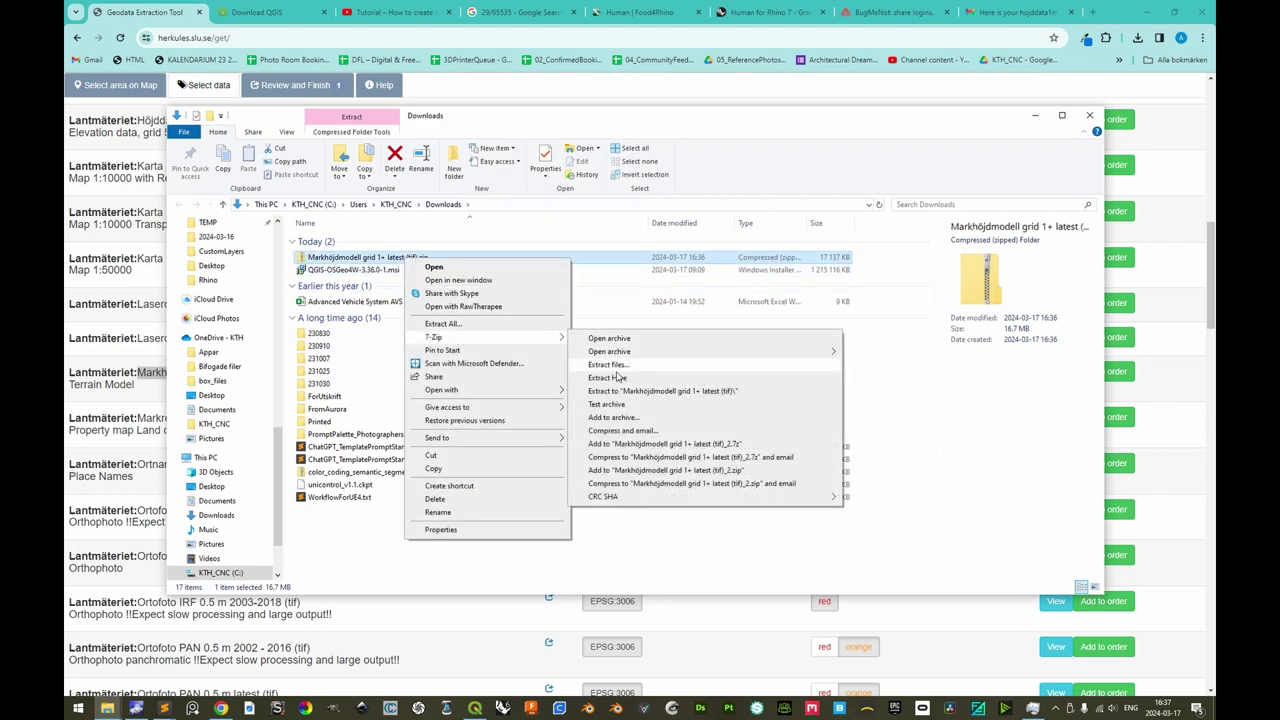
click(617, 392)
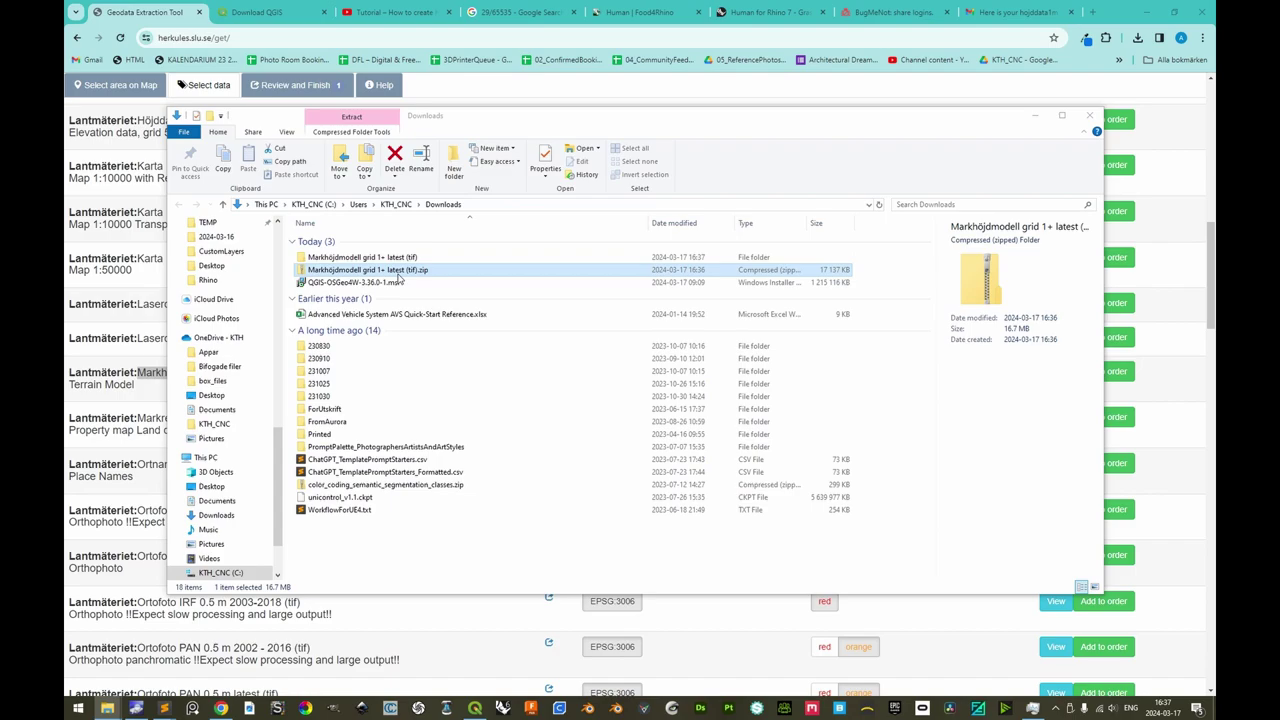
click(371, 260)
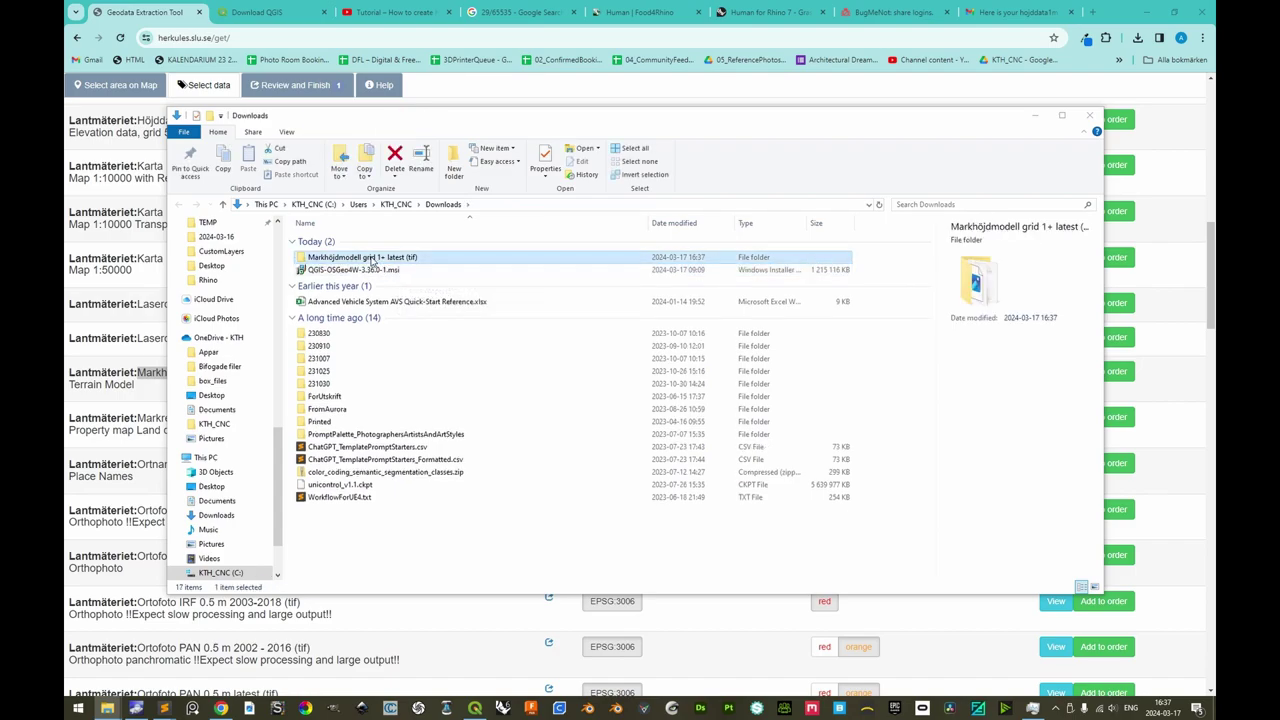
double_click(395, 262)
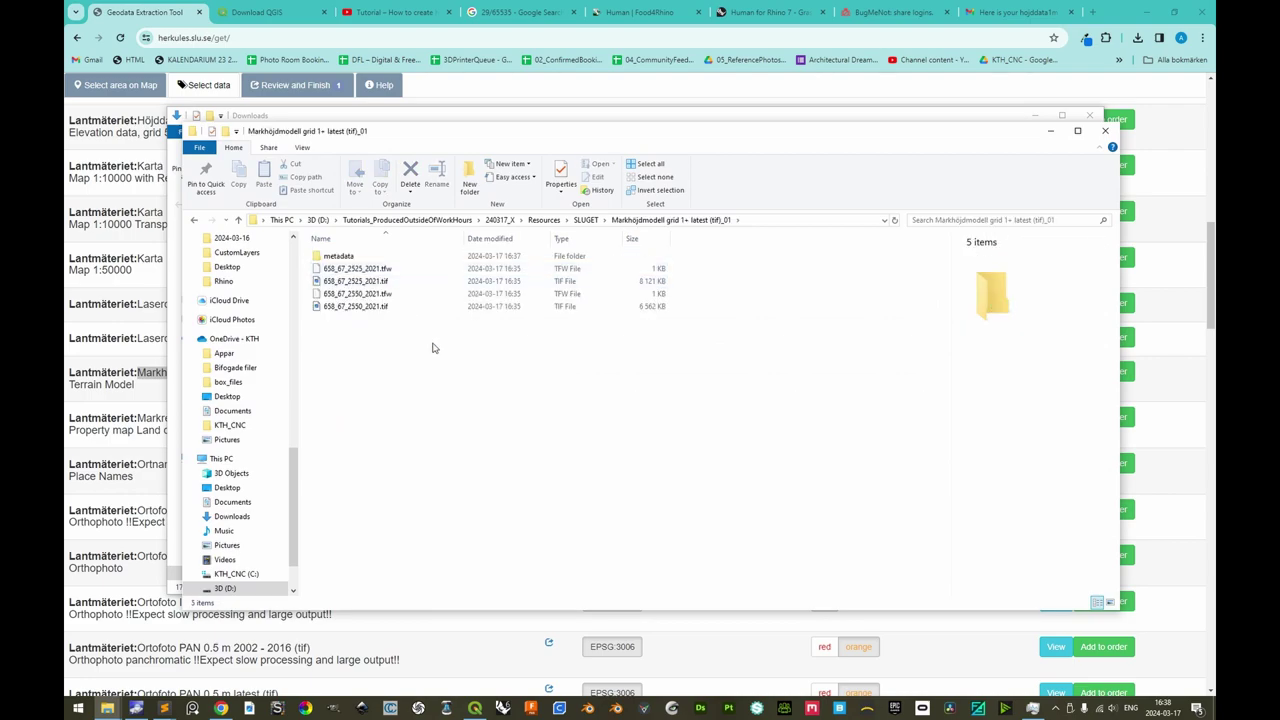
Add 658_67_2525_2021.tif and 658_67_2550_2021.tif from the extracted folder to the QGIS project as layers.
click(369, 282)
ctrl+click(372, 306)
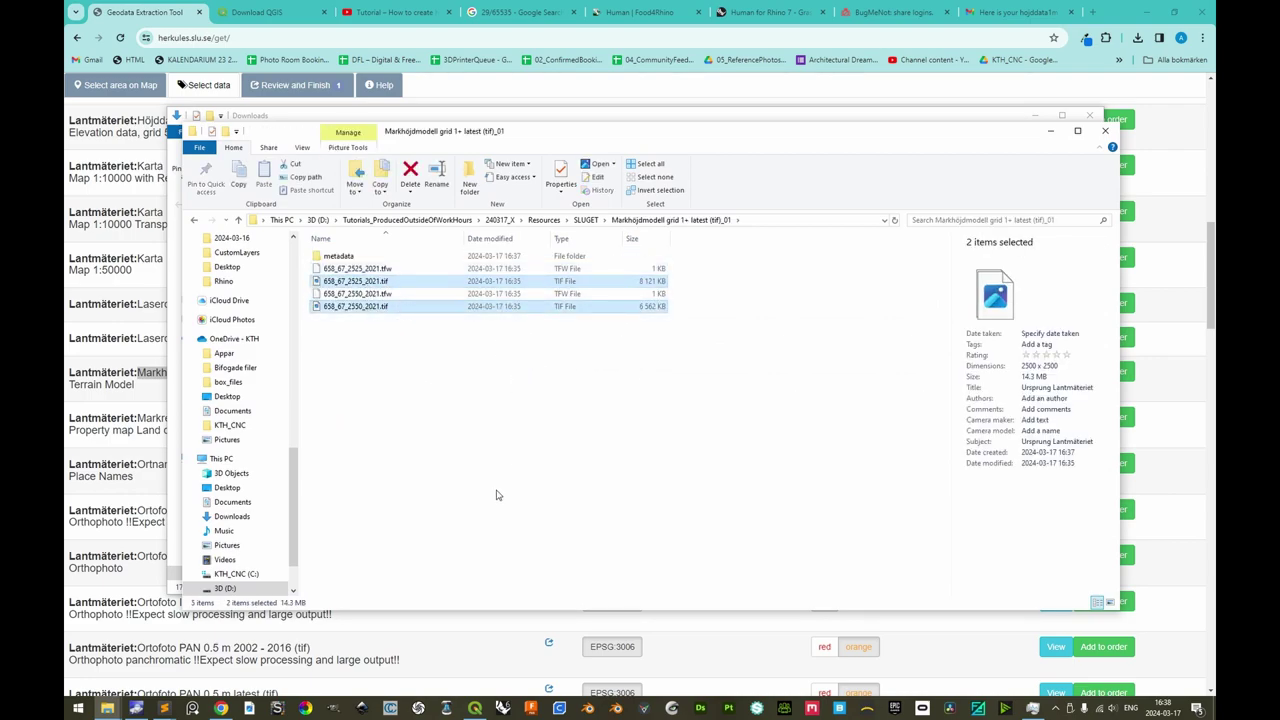
key(alt+Tab)
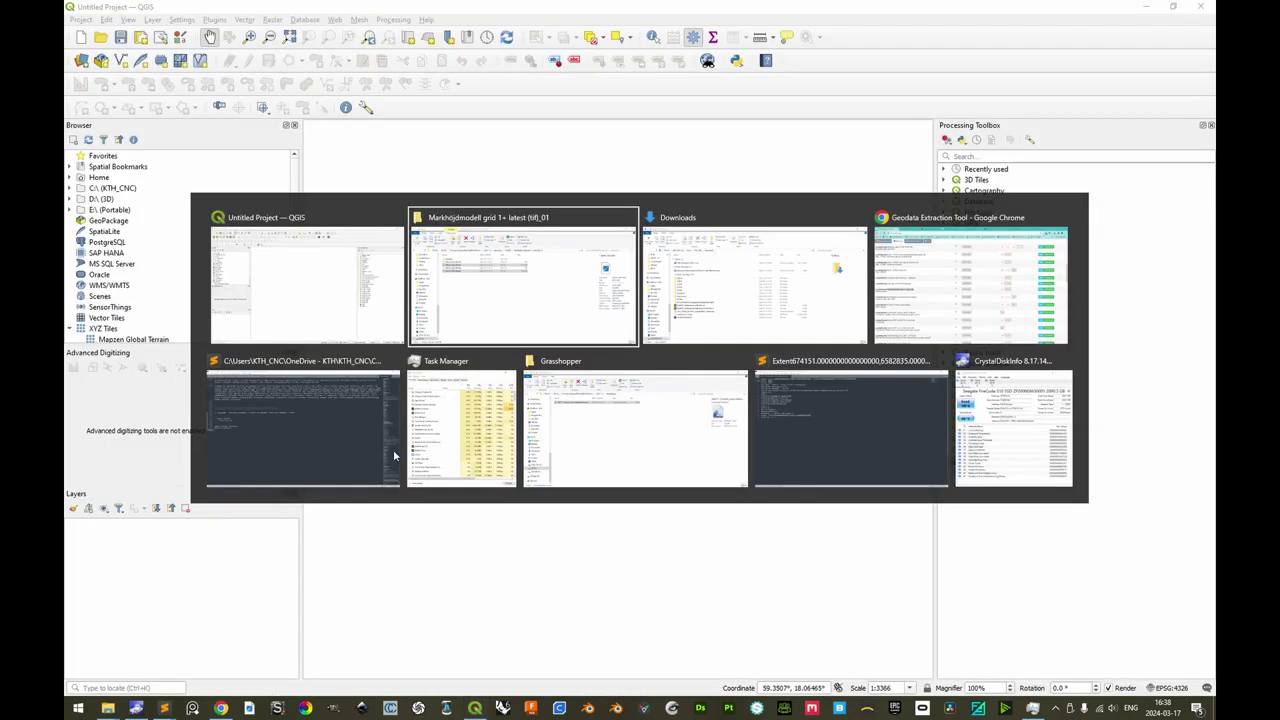
drag(502, 135, 631, 121)
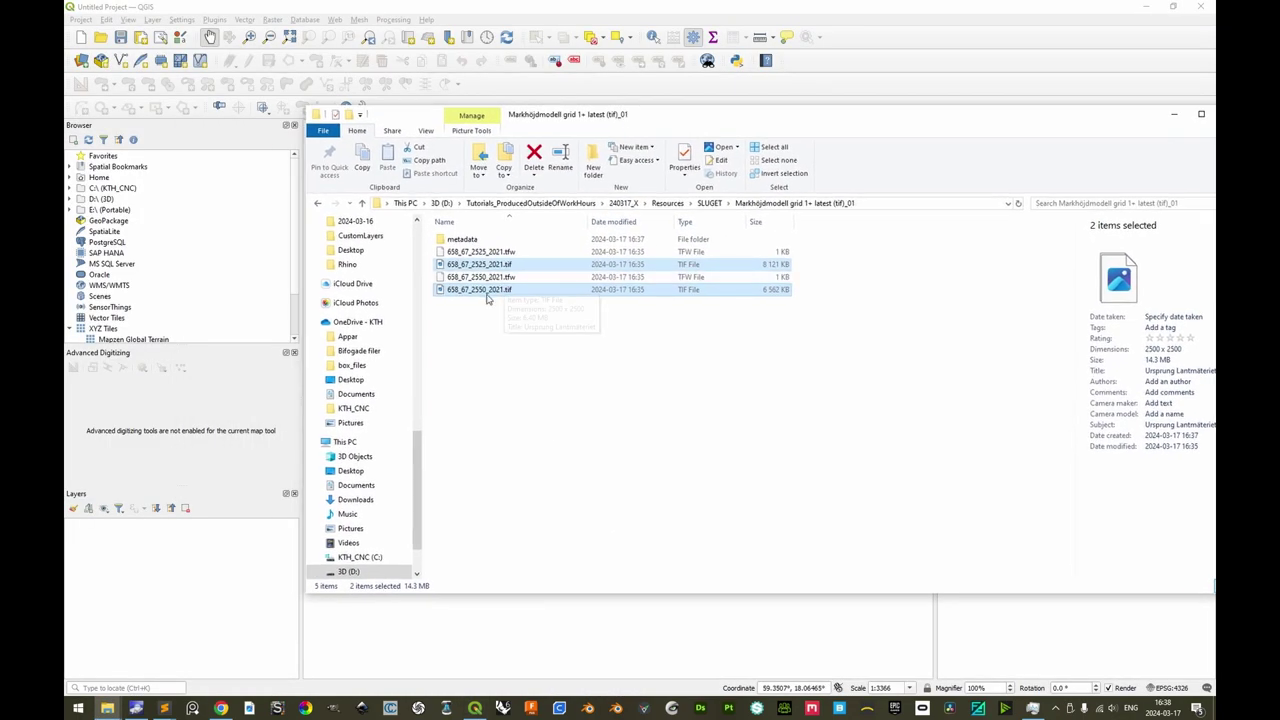
drag(480, 265, 197, 565)
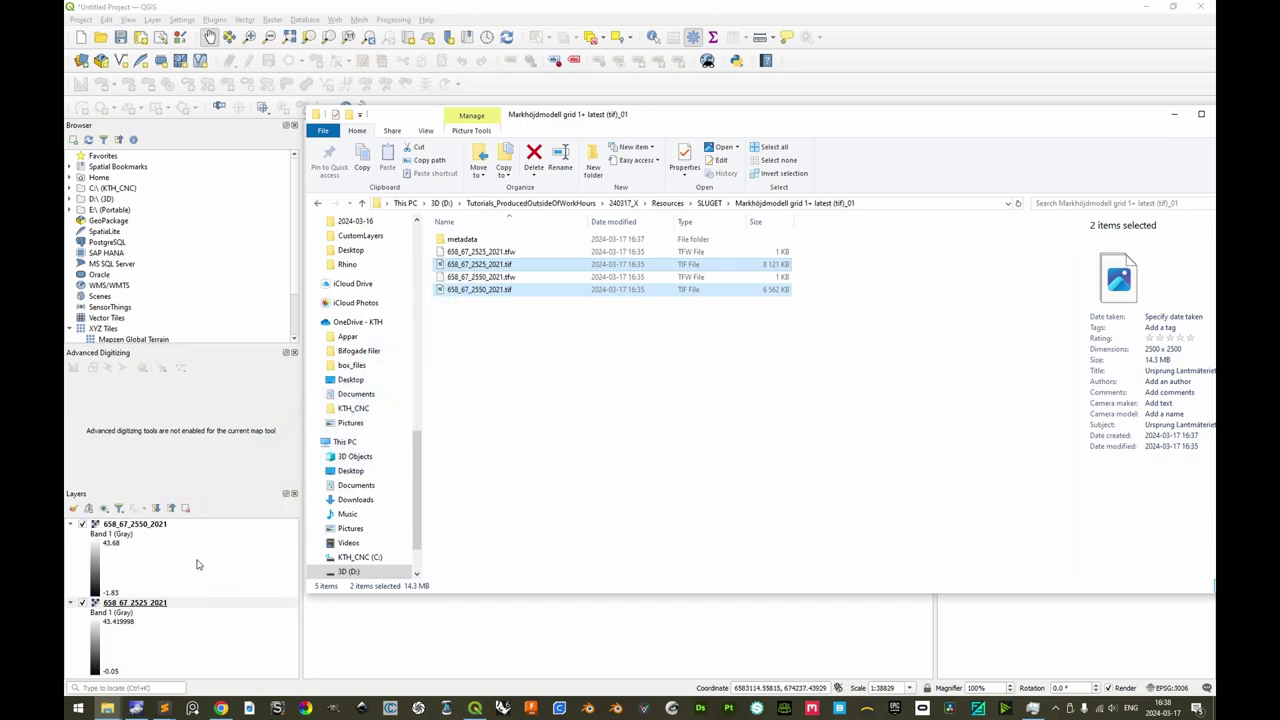
click(253, 475)
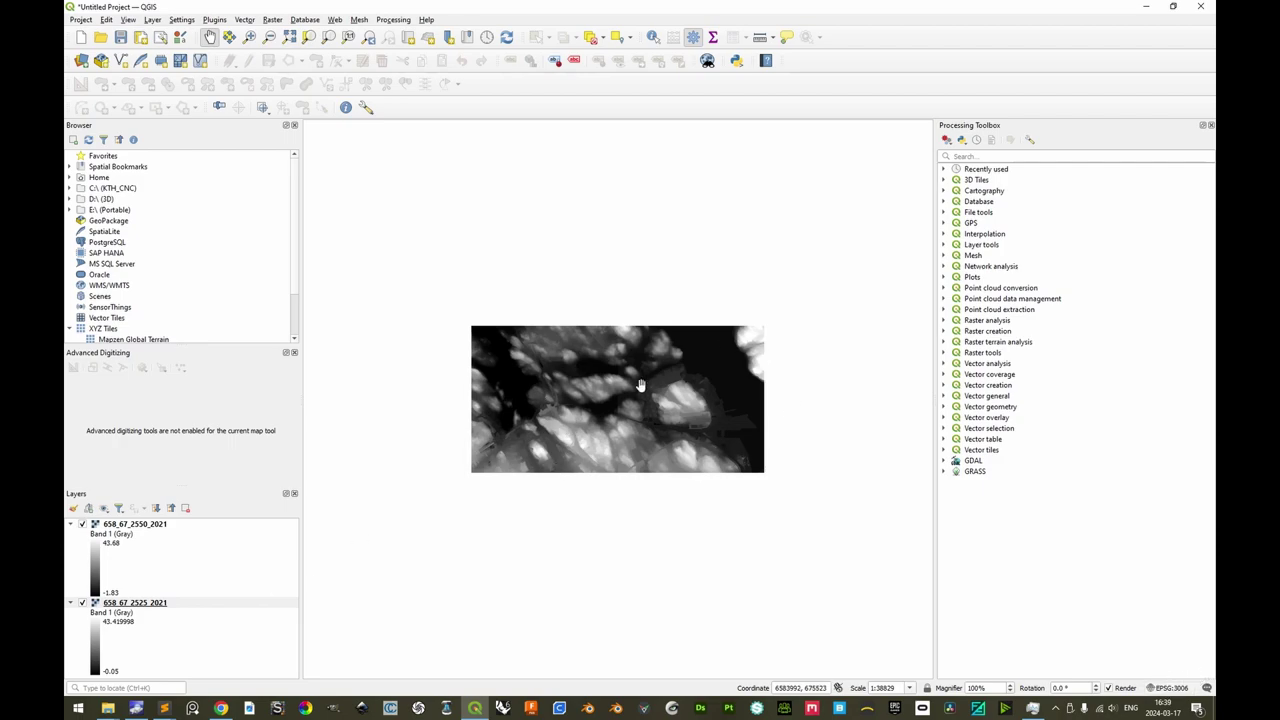
Open the raster Merge tool and choose 658_67_2525_2021 and 658_67_2550_2021 as its input layers.
scroll(617, 408, up, 2)
scroll(617, 408, up, 1)
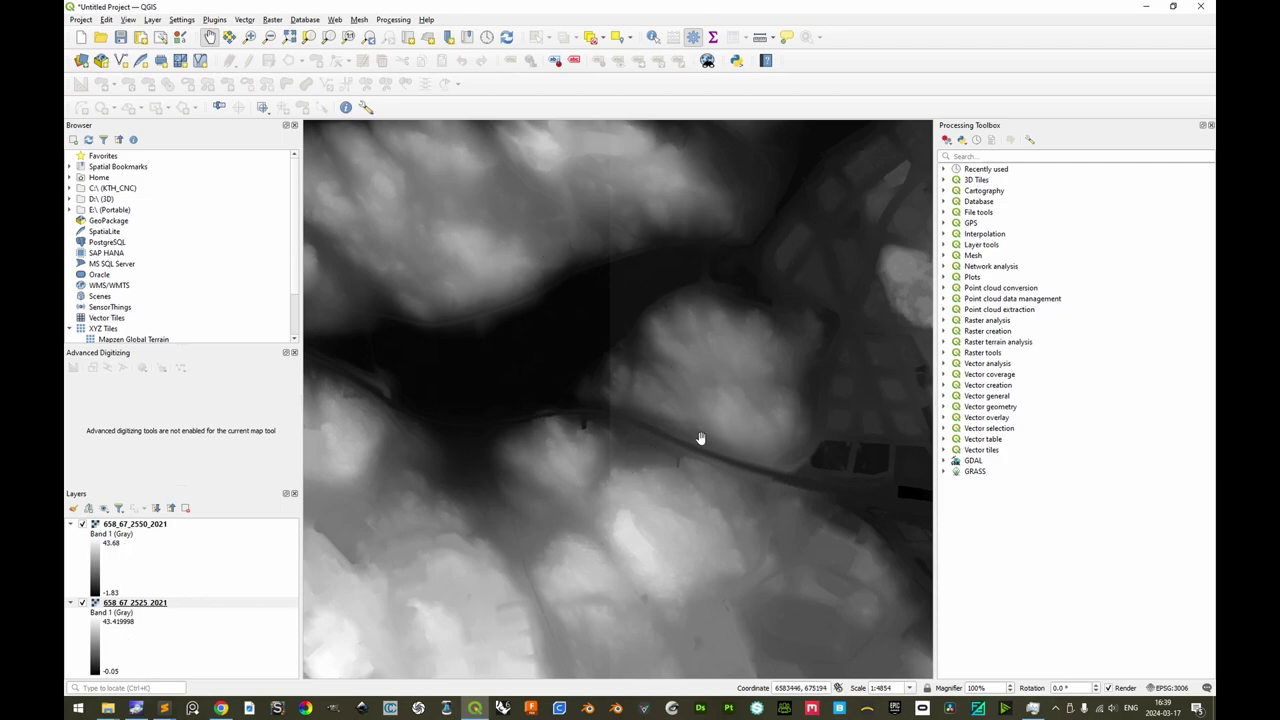
scroll(700, 438, down, 2)
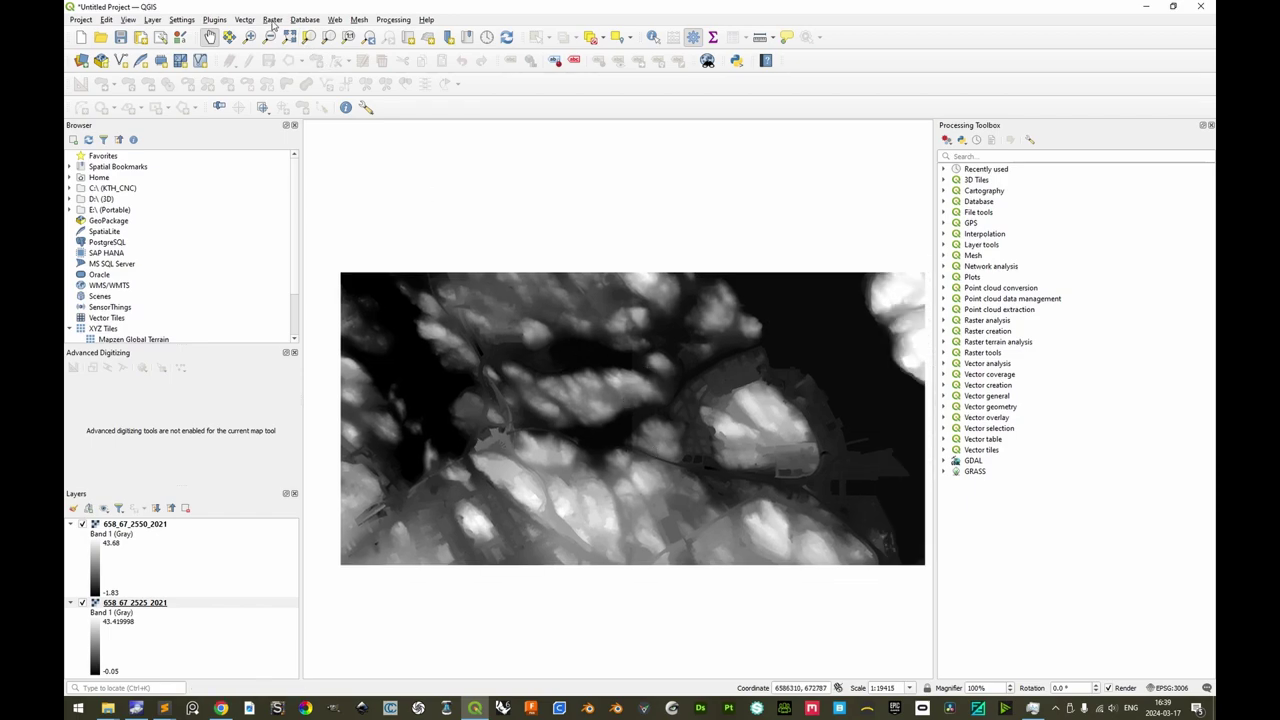
click(272, 20)
mouse_move(305, 74)
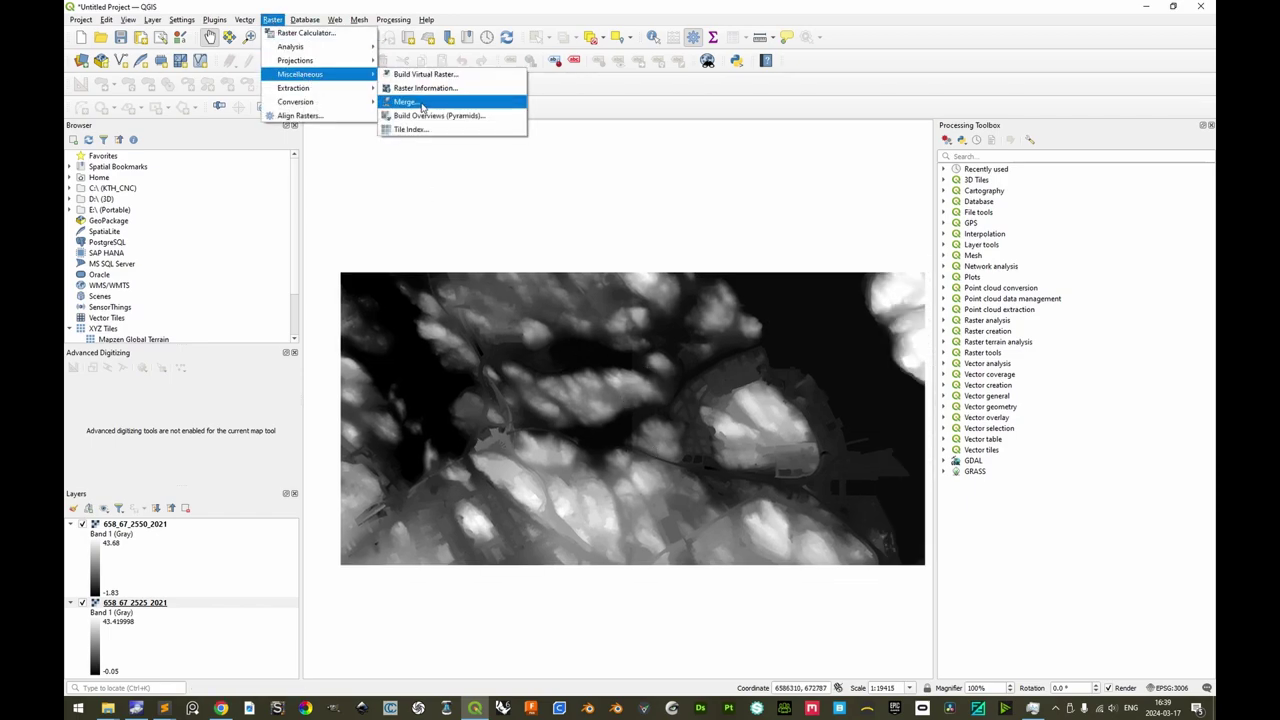
click(422, 104)
click(960, 168)
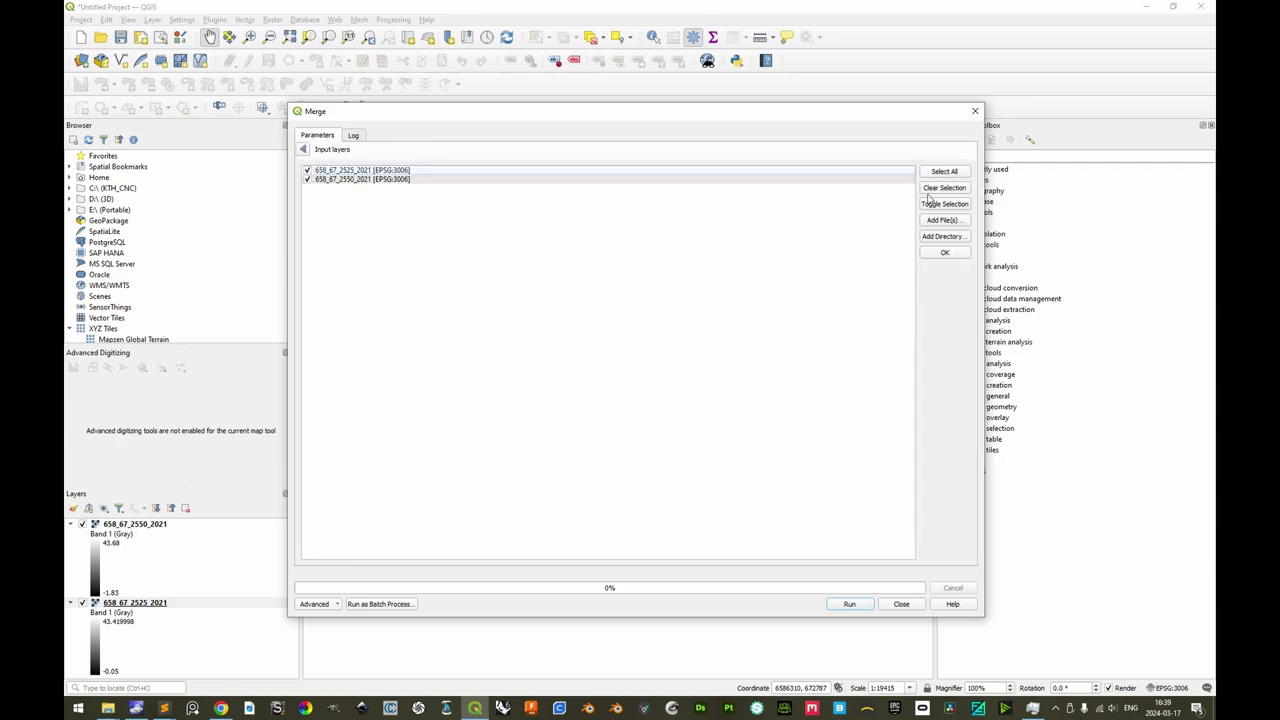
click(302, 149)
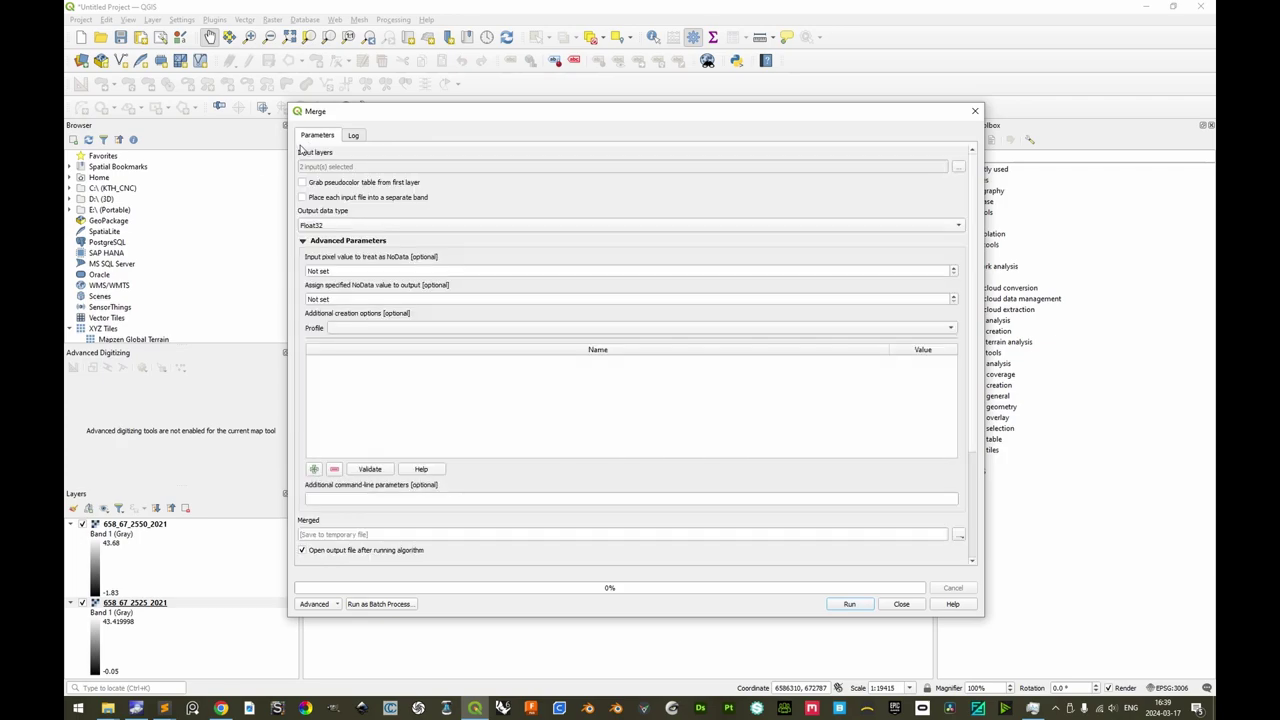
Choose to save the merged output to a file and create and open a new folder named CustomLayers_01 inside the QGIS folder.
click(959, 538)
click(988, 561)
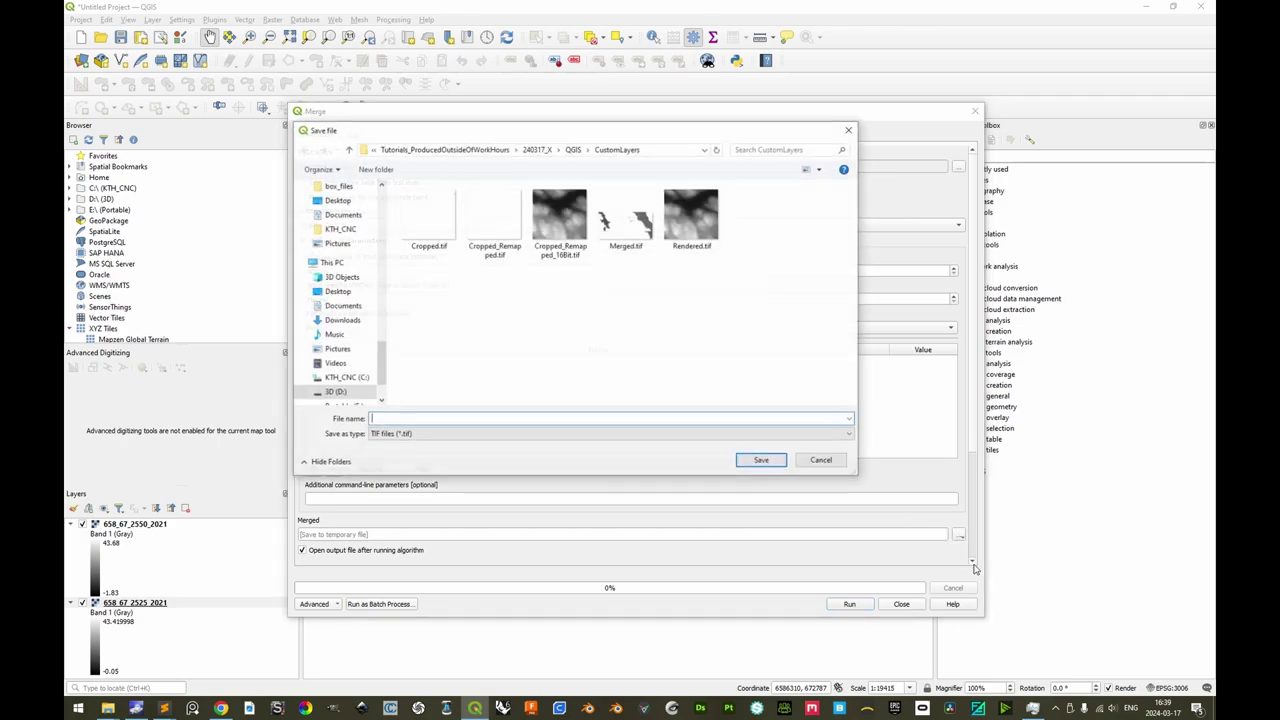
click(573, 149)
right_click(511, 269)
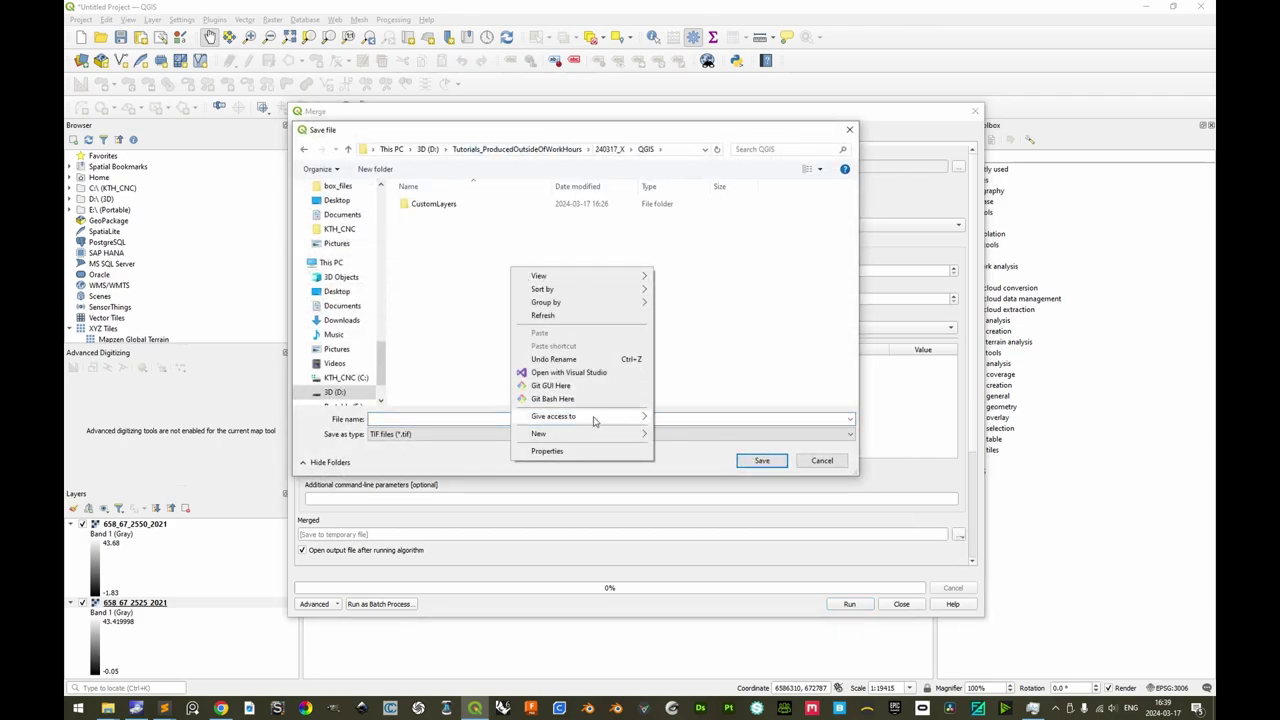
mouse_move(605, 438)
click(680, 437)
text(Cus)
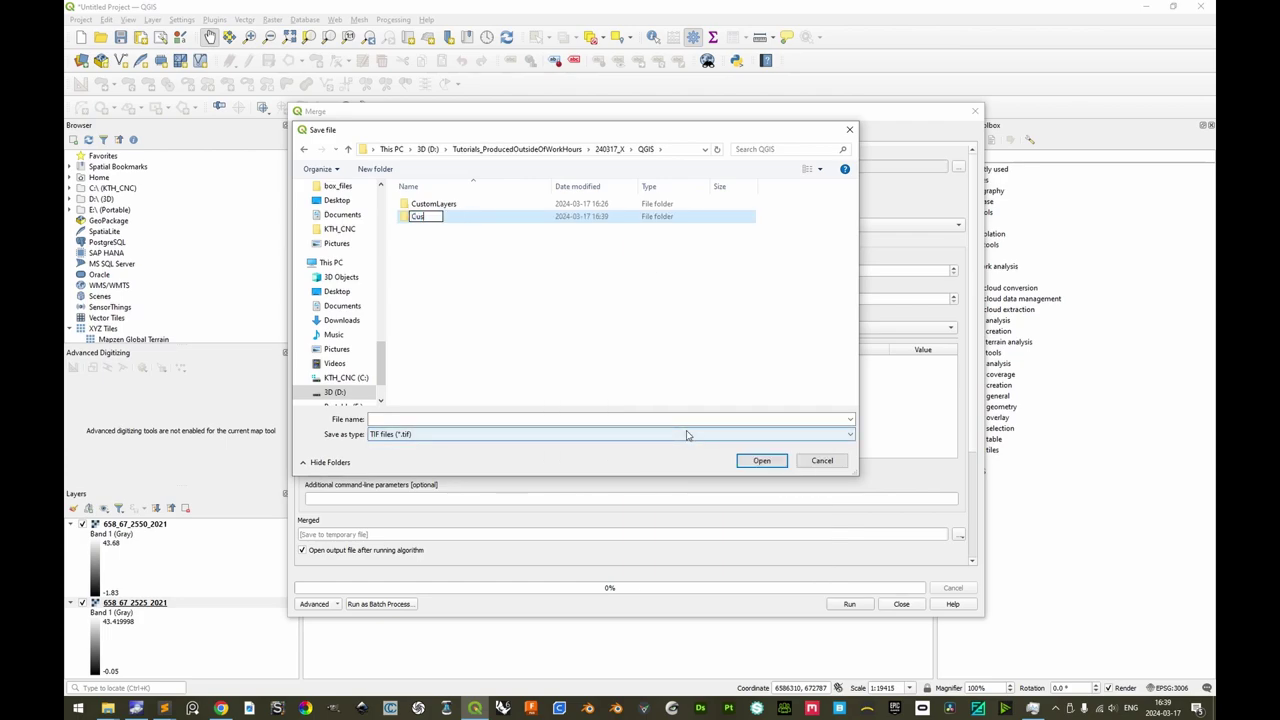
text(tomLayers_01)
key(Return)
key(Return)
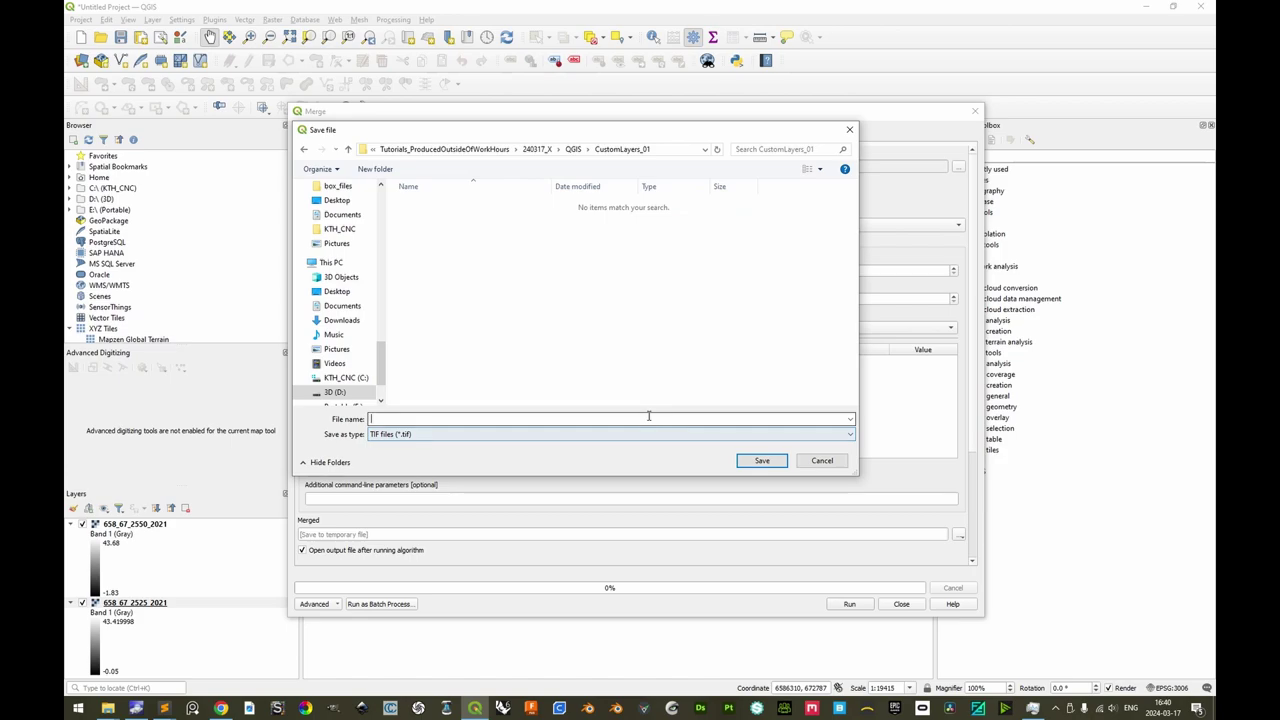
Name the output file Merged as a TIF in CustomLayers_01, run the merge and close the tool.
text(Merged)
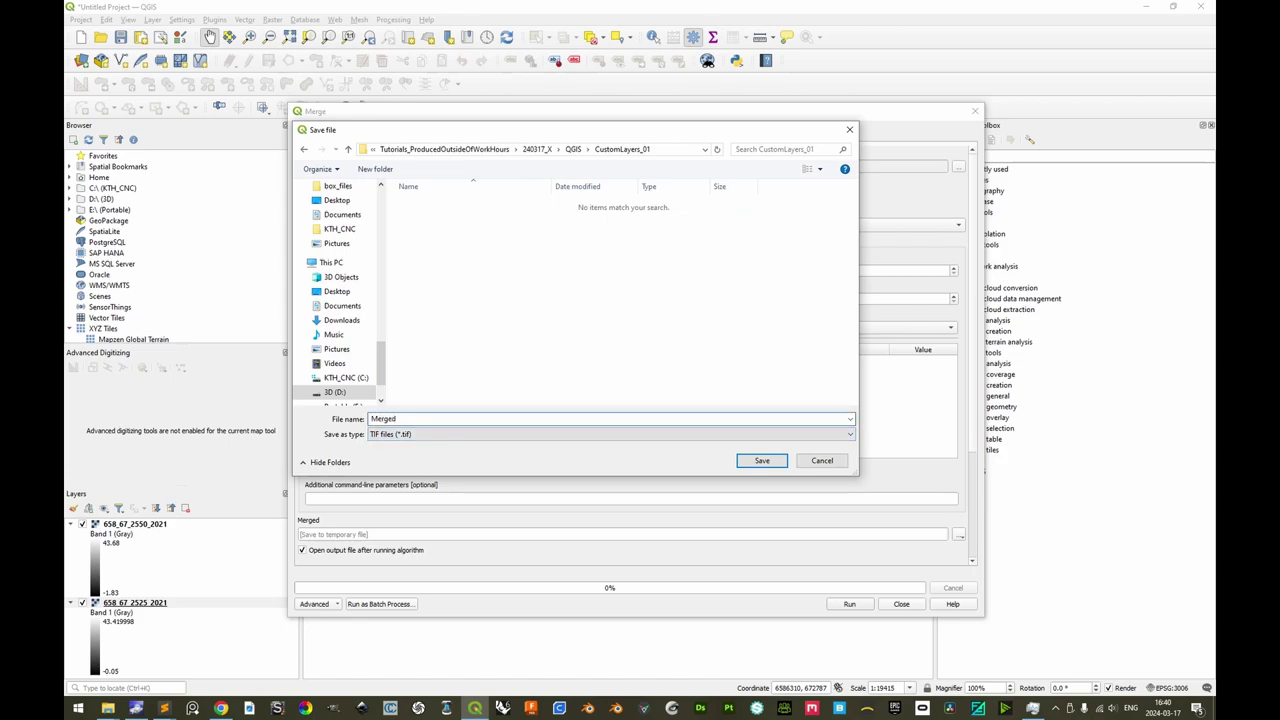
key(Return)
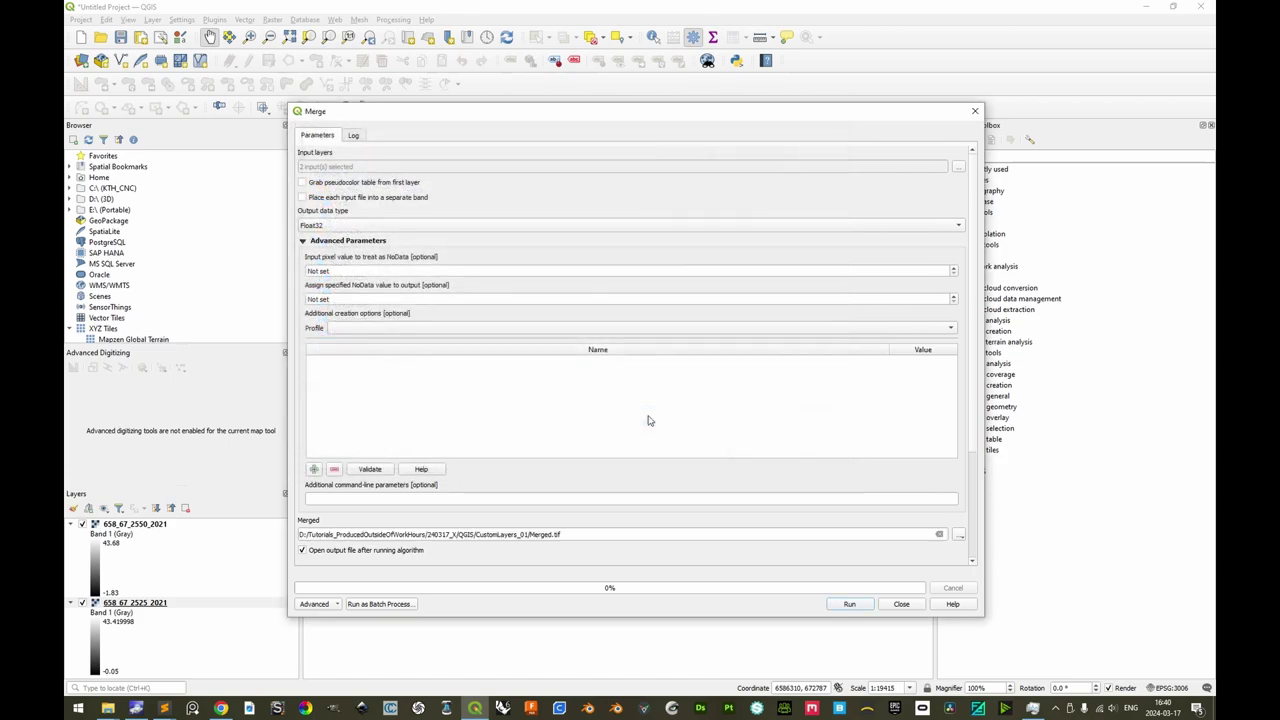
click(849, 604)
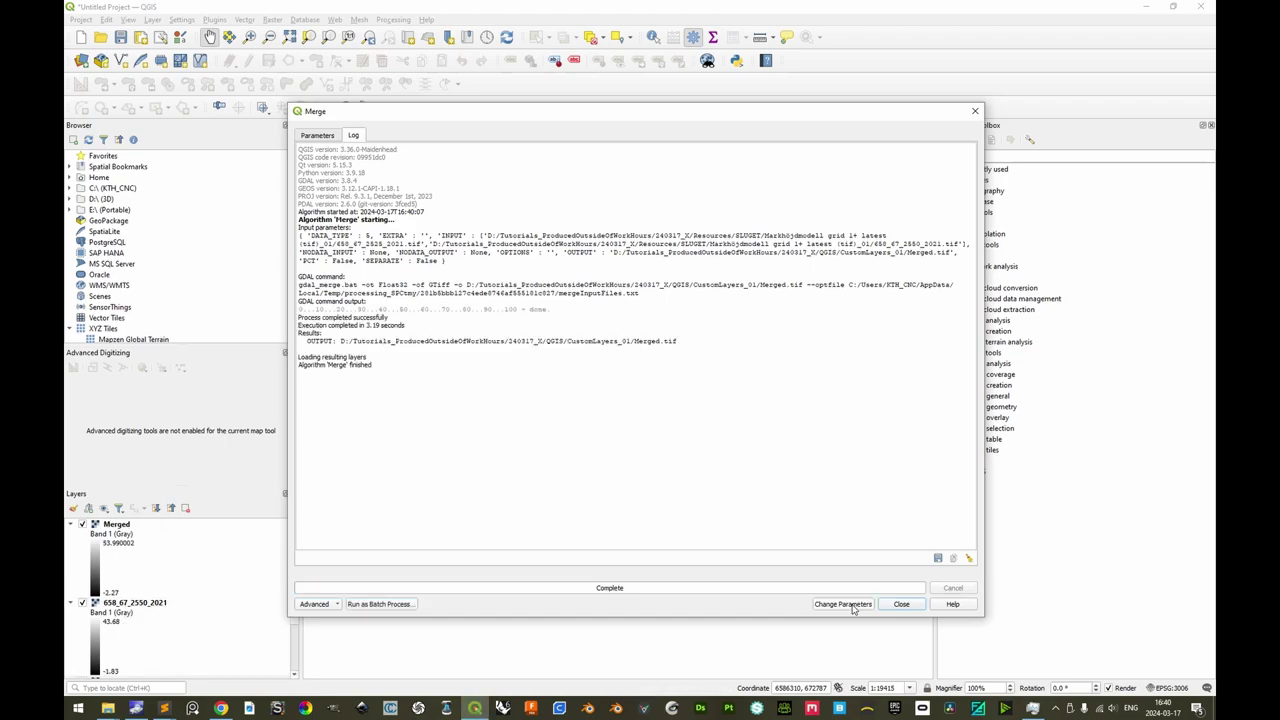
click(901, 604)
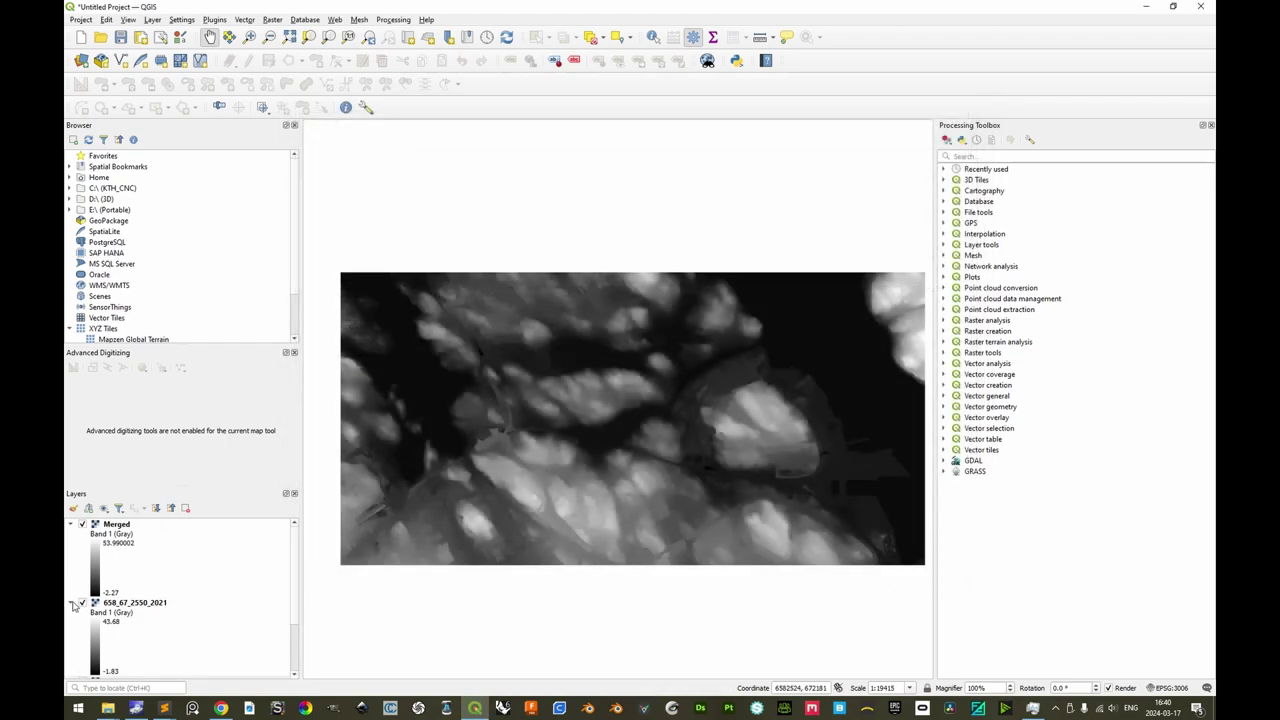
Collapse and hide the source layers 658_67_2550_2021 and 658_67_2525_2021, and select the Merged layer.
click(71, 602)
click(71, 613)
click(82, 602)
click(82, 613)
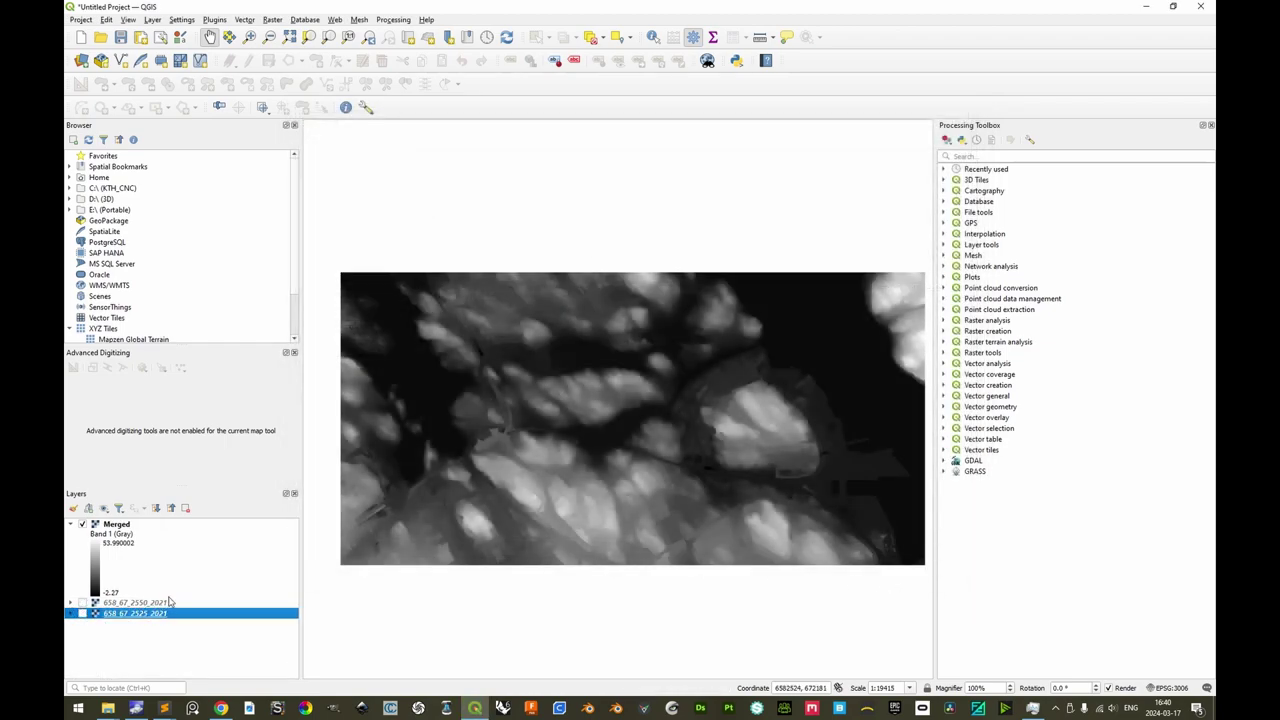
click(116, 524)
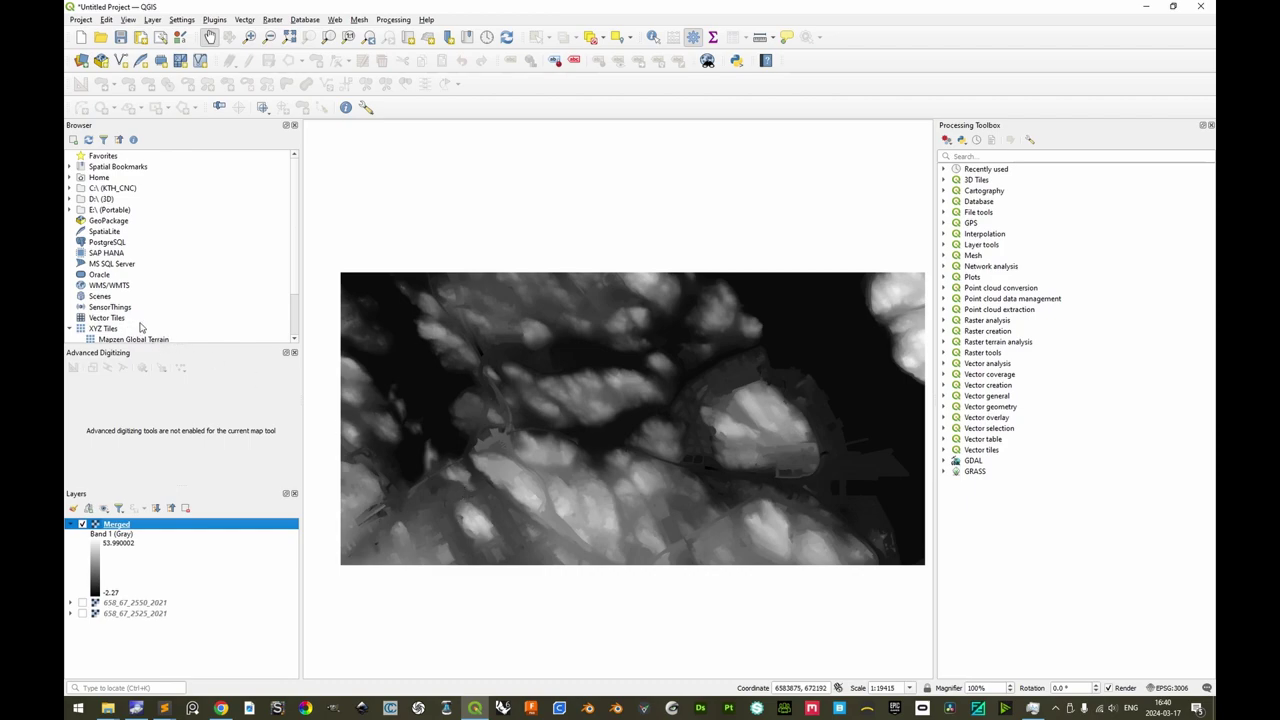
Add the OpenStreetMap tile layer to the map and frame the area around Kungliga Tekniska högskolan and Uggleviken.
scroll(137, 328, down, 2)
drag(118, 297, 607, 355)
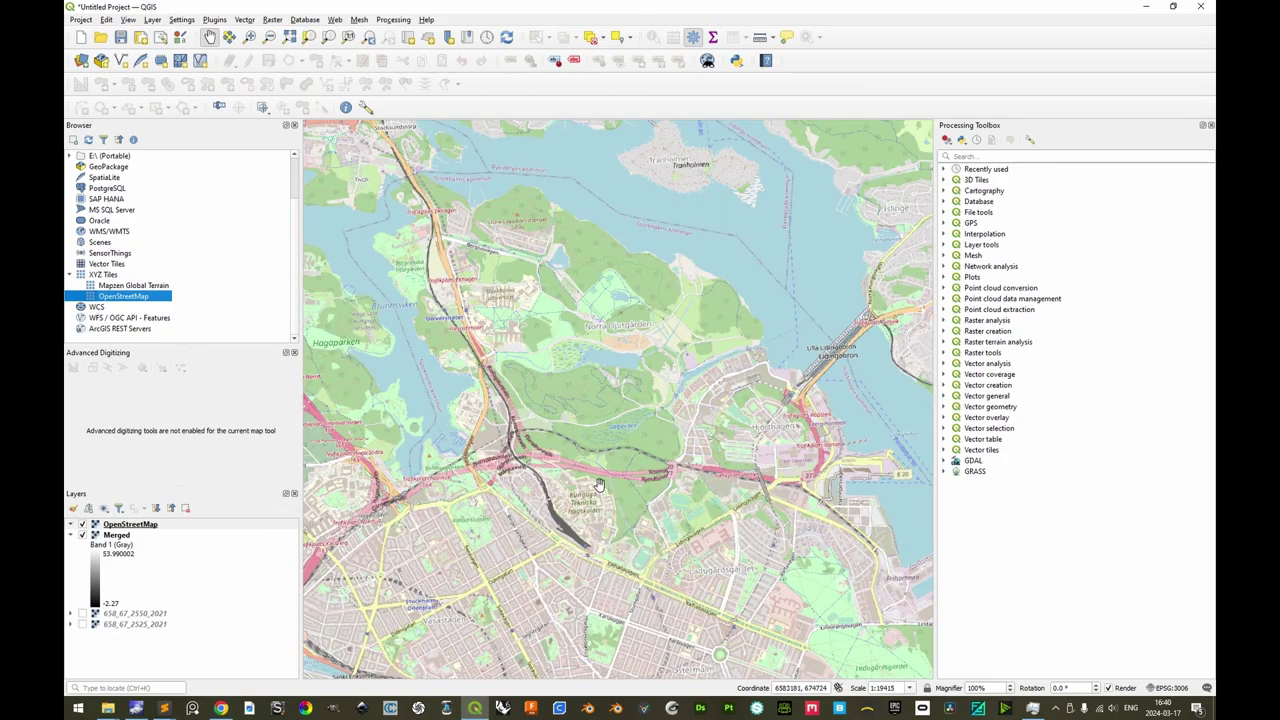
scroll(599, 485, up, 3)
drag(656, 376, 630, 416)
scroll(650, 418, down, 1)
drag(624, 378, 608, 368)
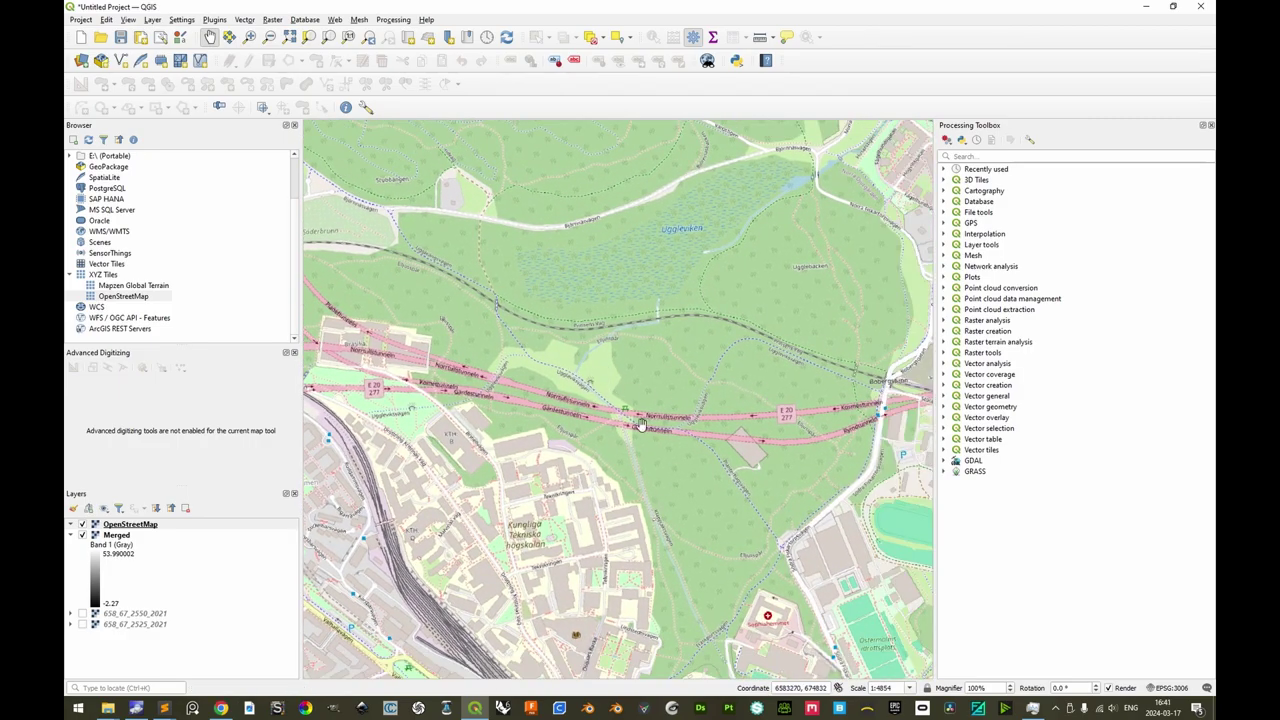
Start a new shapefile layer and set its file to Crop in the CustomLayers_01 folder.
click(152, 20)
mouse_move(172, 47)
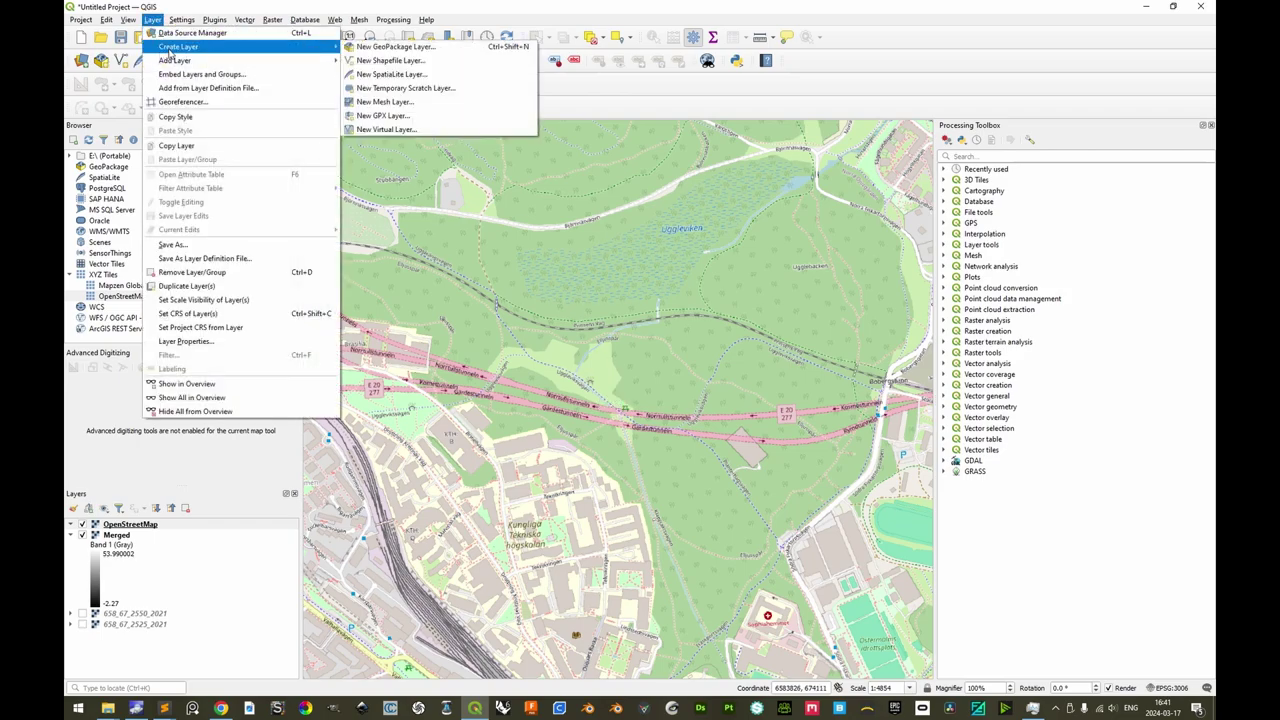
click(394, 62)
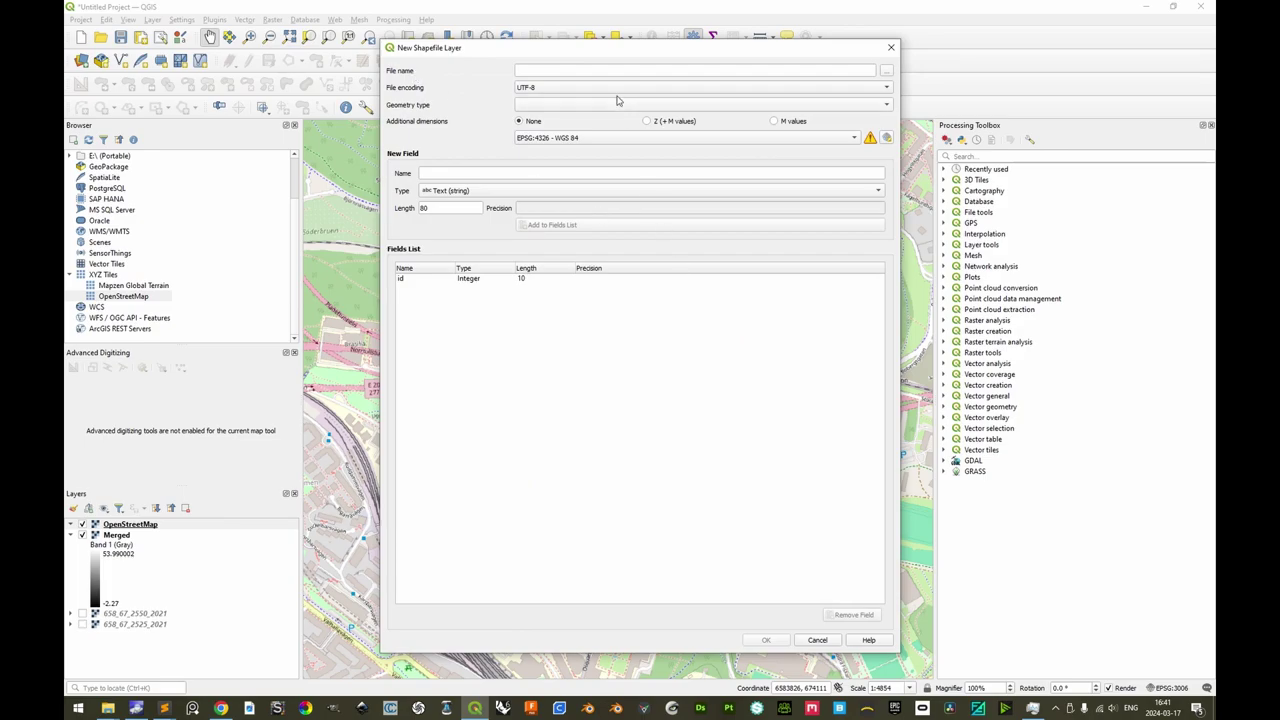
click(886, 70)
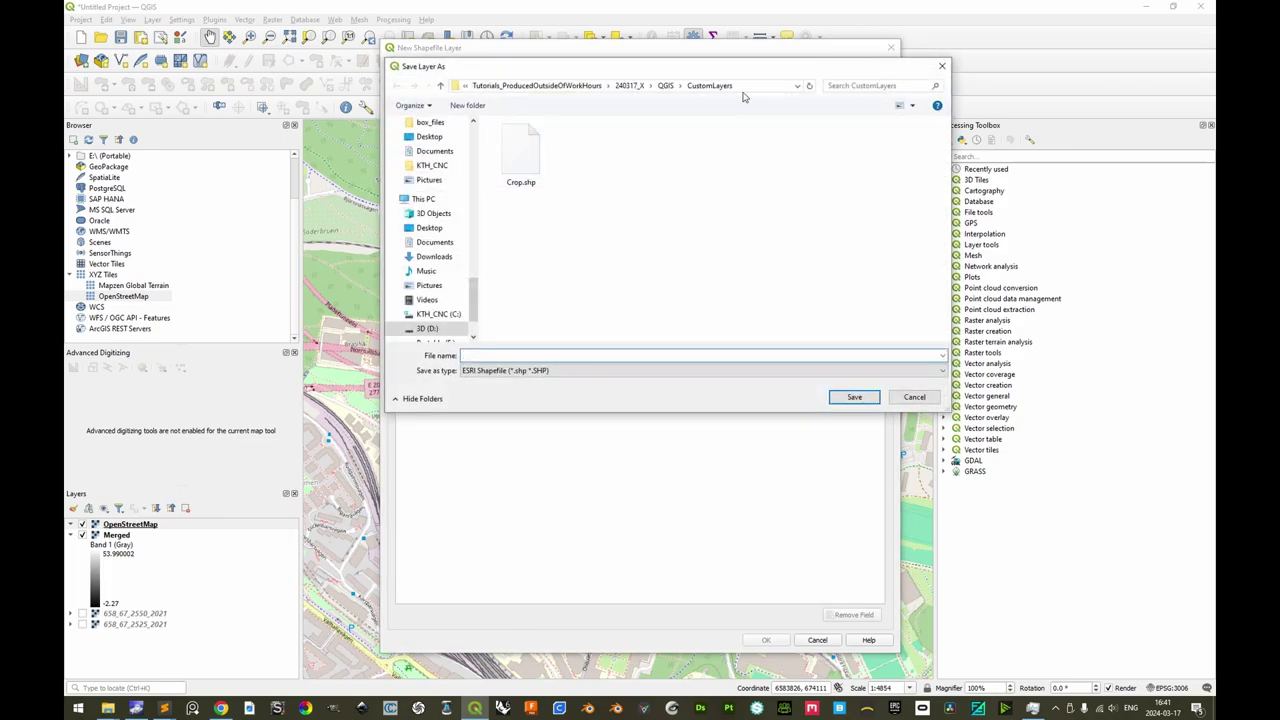
double_click(549, 151)
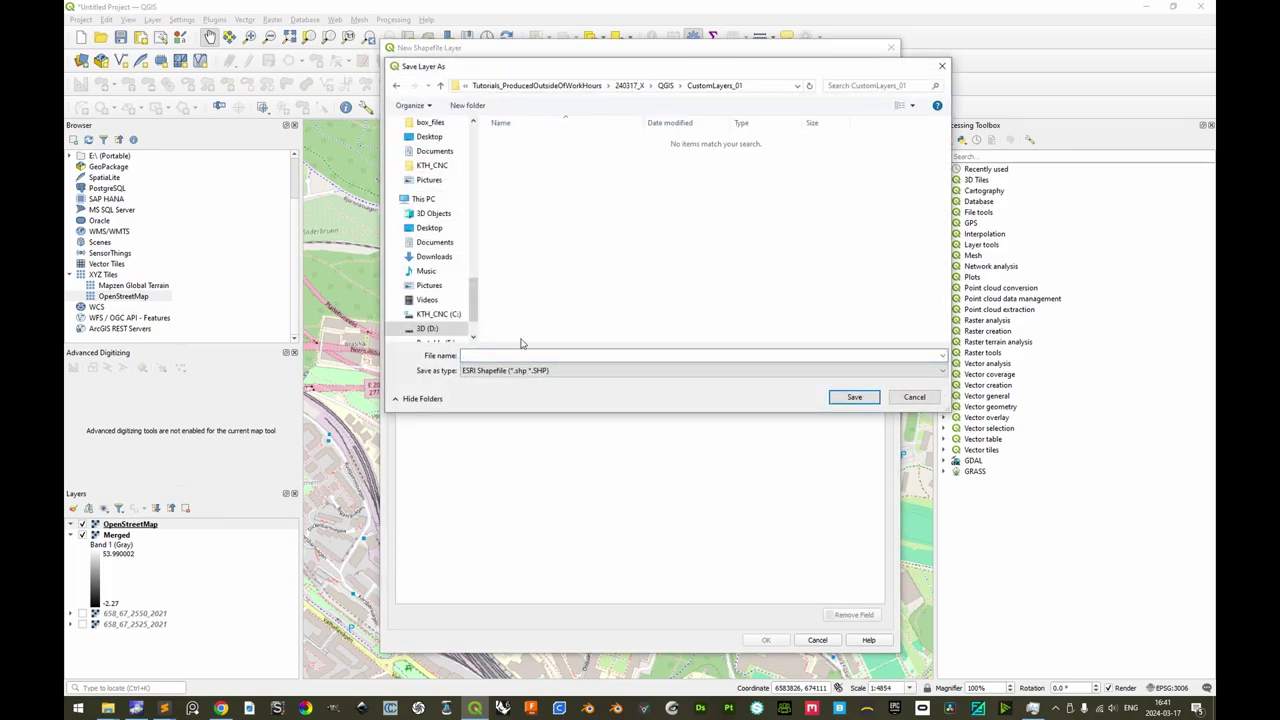
text(Crop)
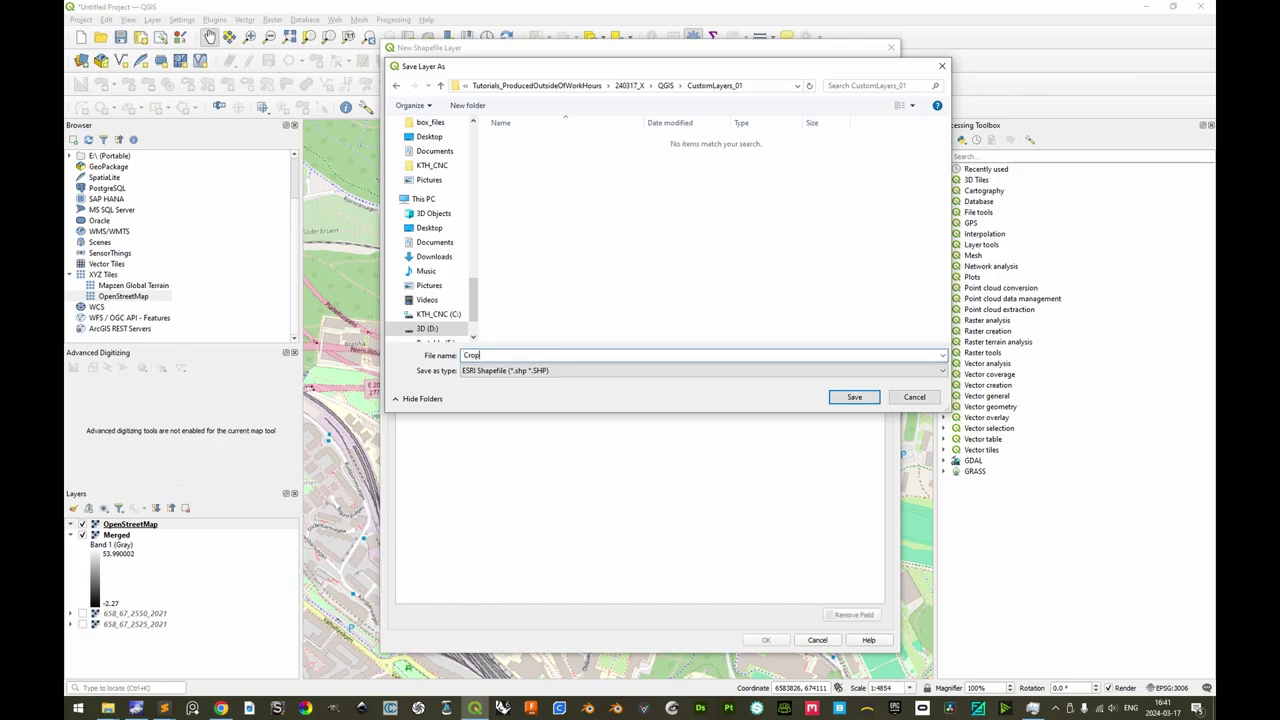
key(Return)
Set the new shapefile's geometry to Polygon and its CRS to the project's EPSG:3006 - SWEREF99 TM, and create it.
click(583, 105)
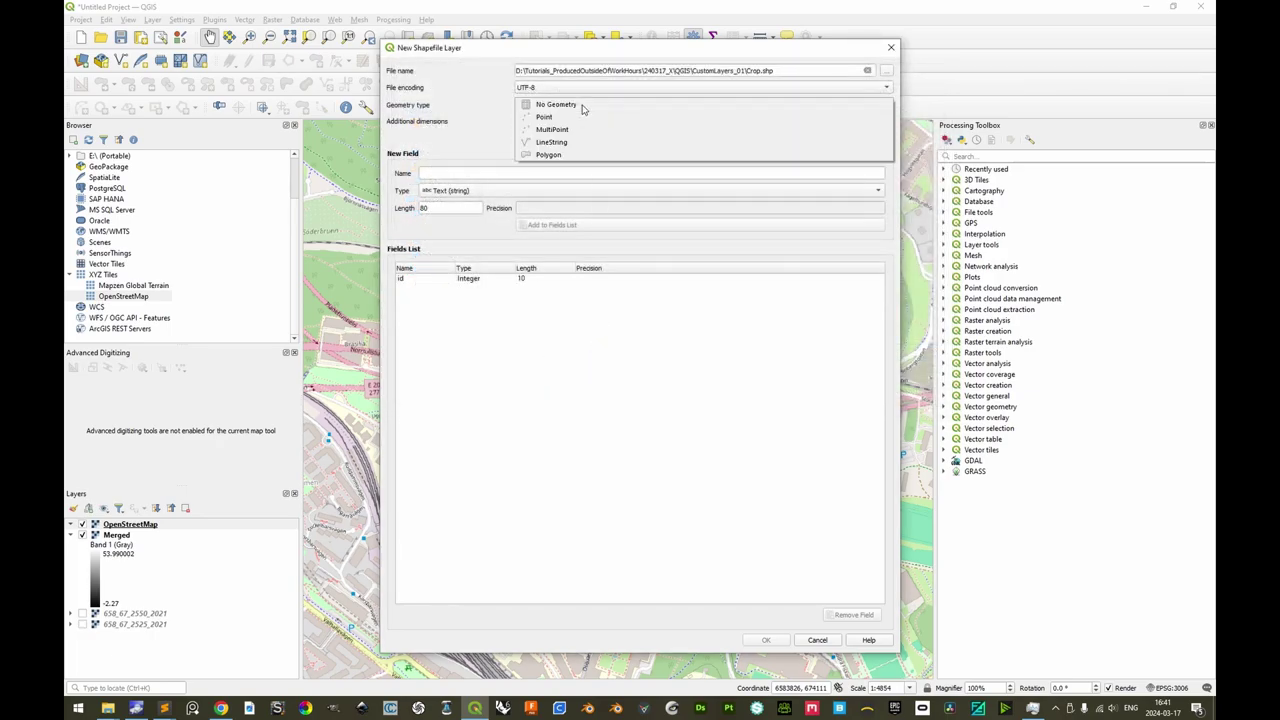
click(558, 160)
click(571, 138)
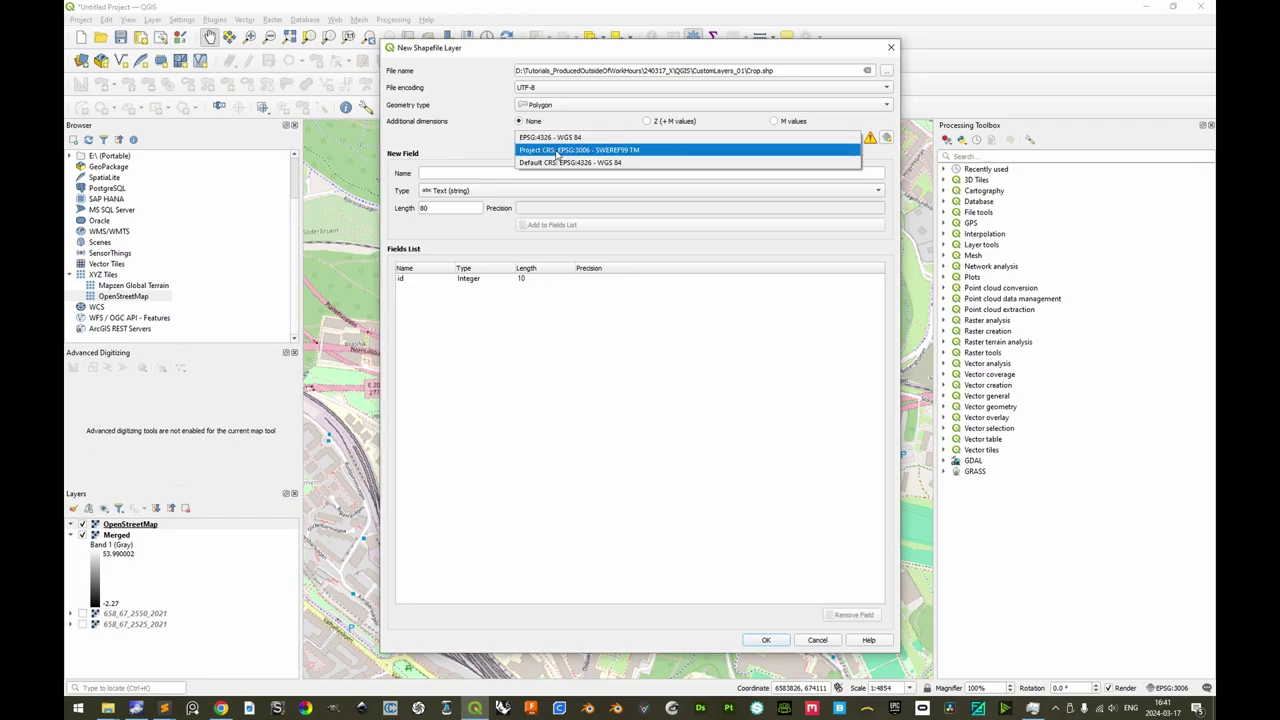
click(563, 152)
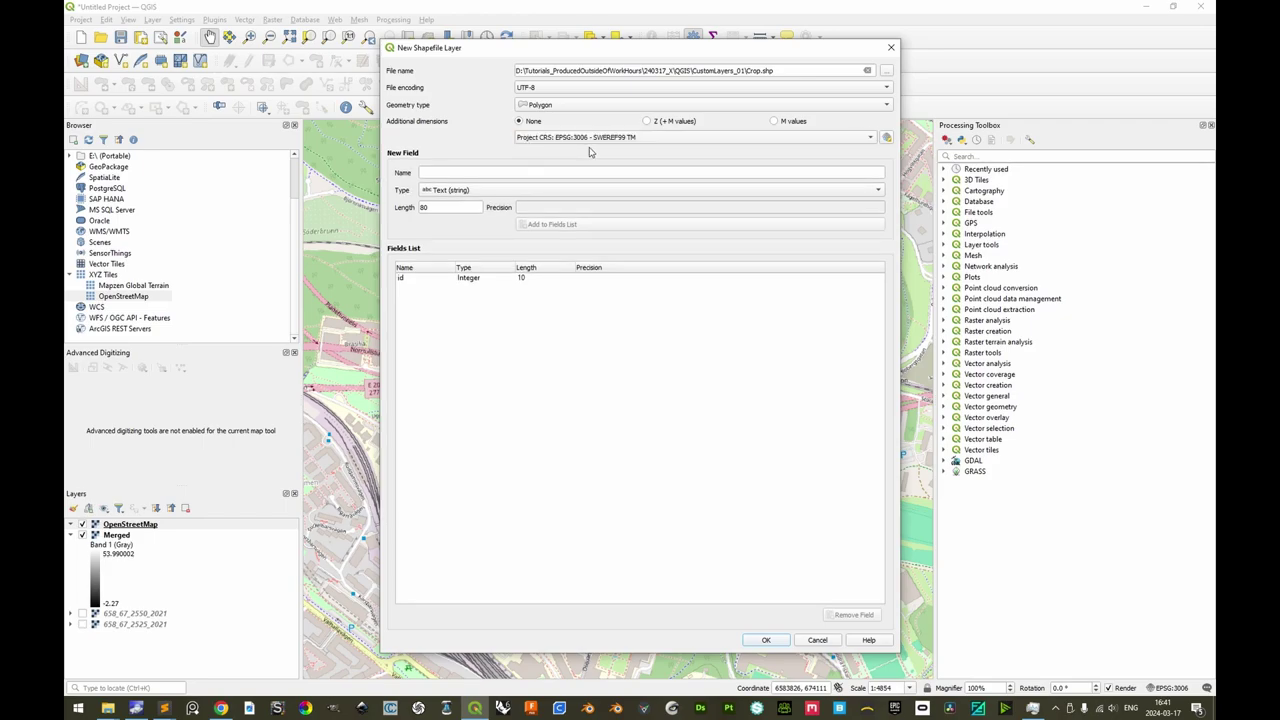
click(767, 640)
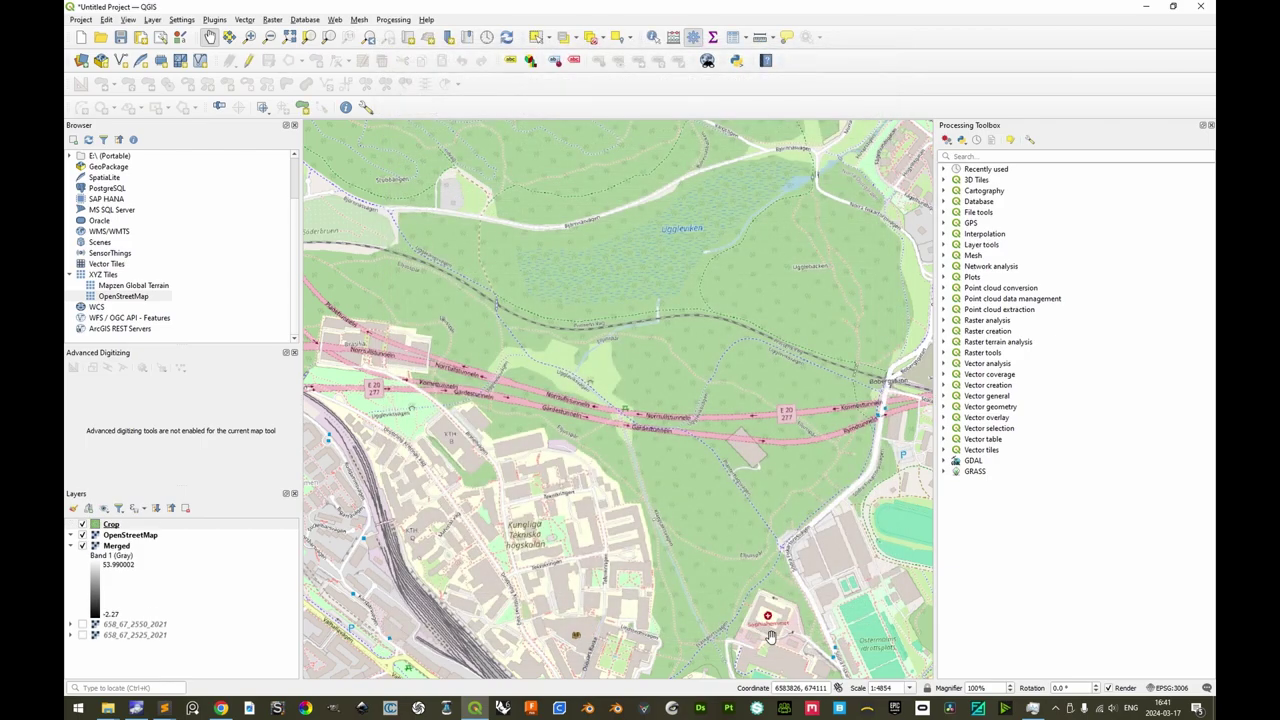
Draw a centre-based rectangle in Crop north of Kungliga Tekniska högskolan, centred about 6583356, 674725 with a corner about 6583168, 674964, and save the edits.
click(250, 62)
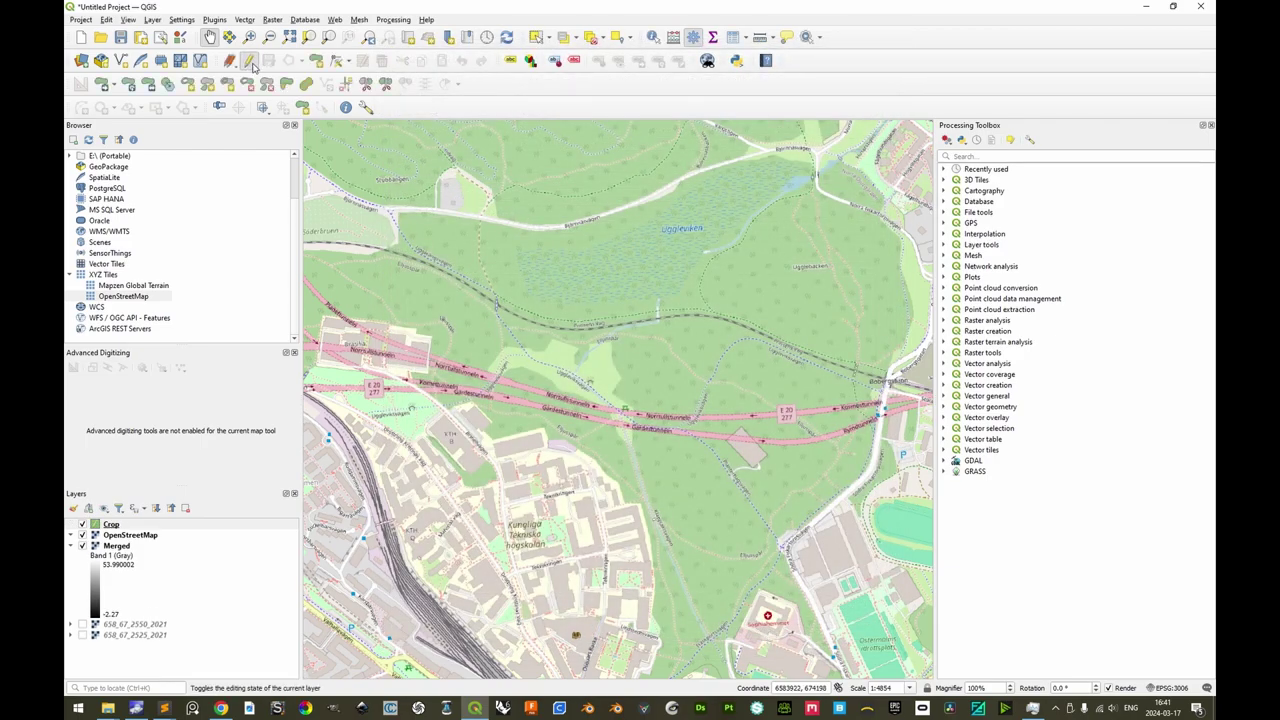
click(316, 62)
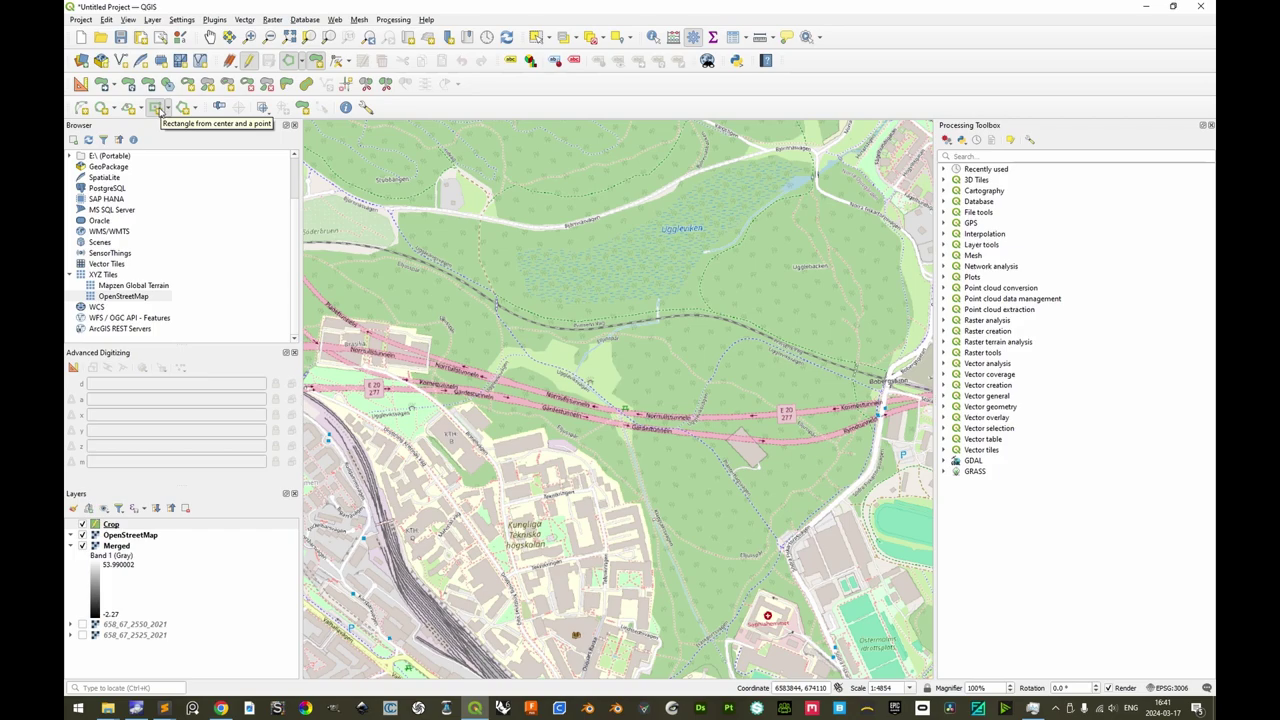
click(157, 110)
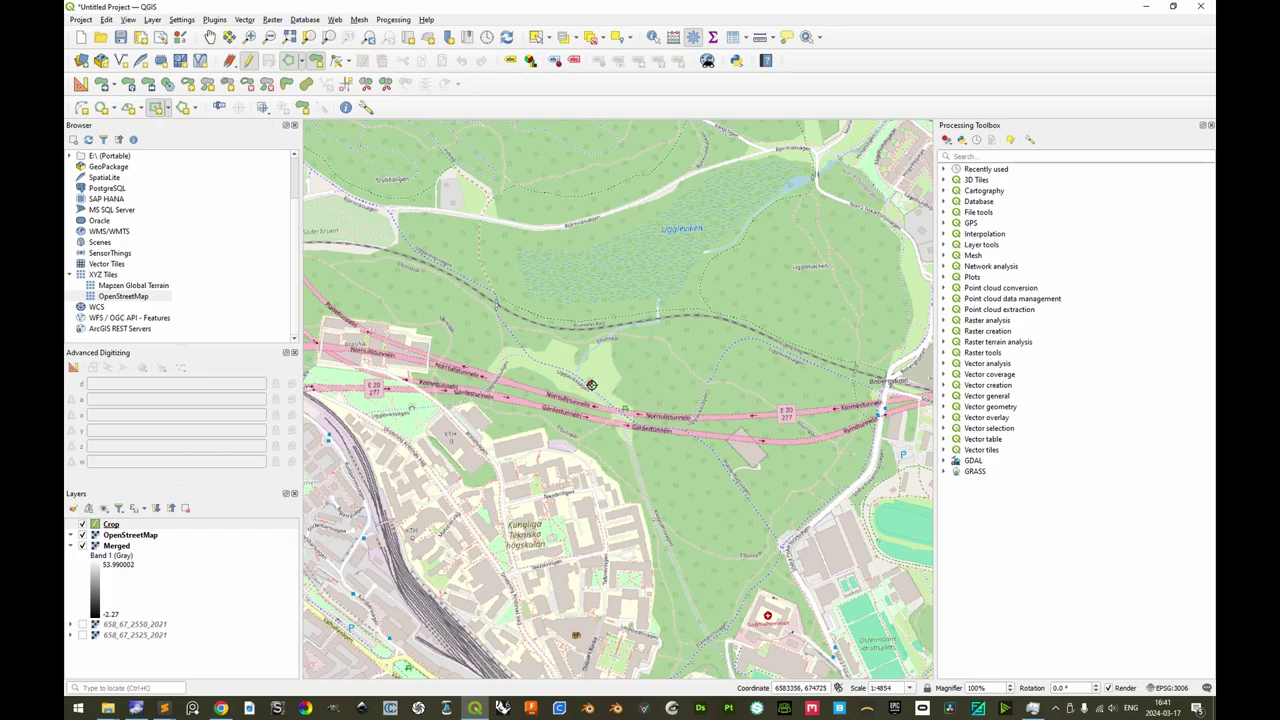
click(591, 385)
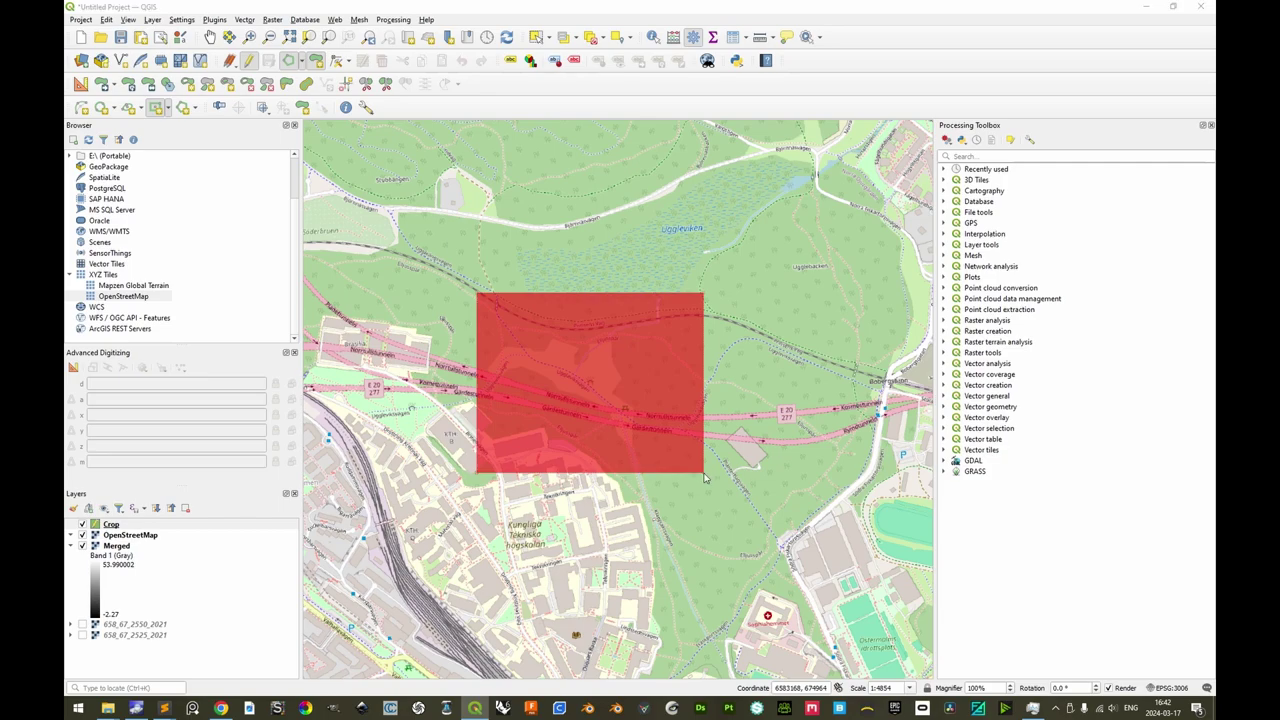
click(703, 472)
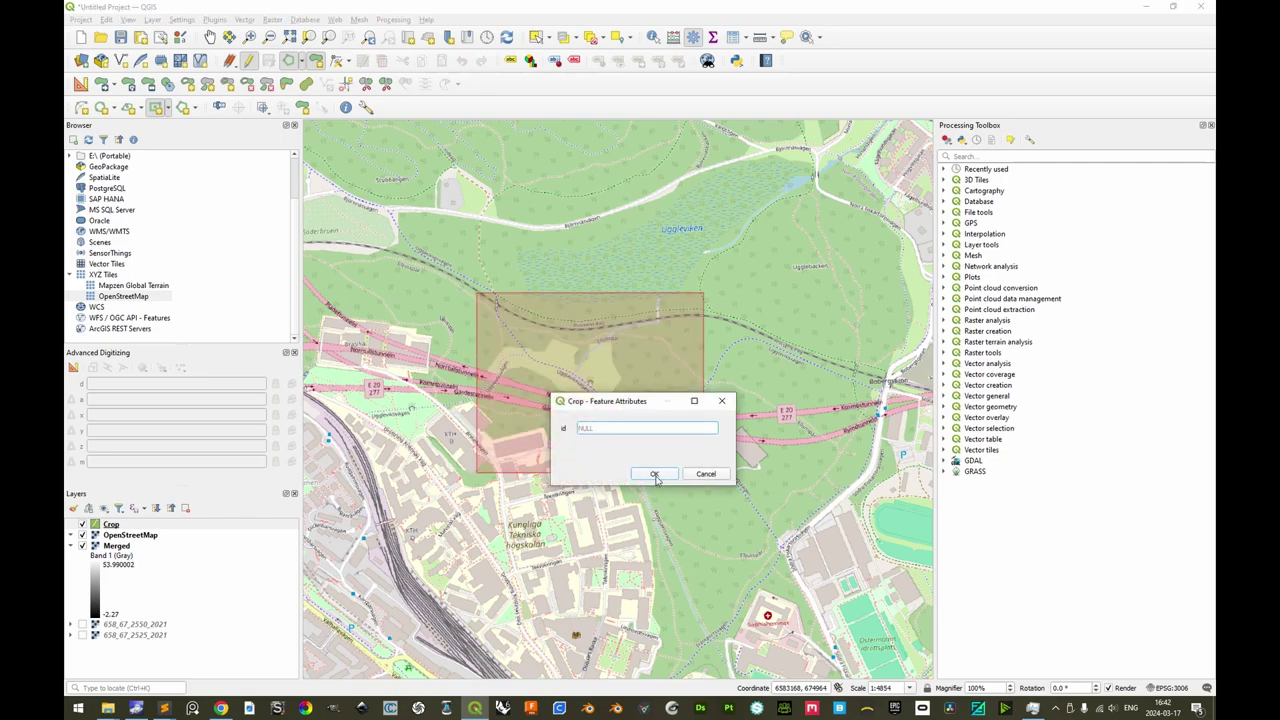
click(655, 474)
click(251, 62)
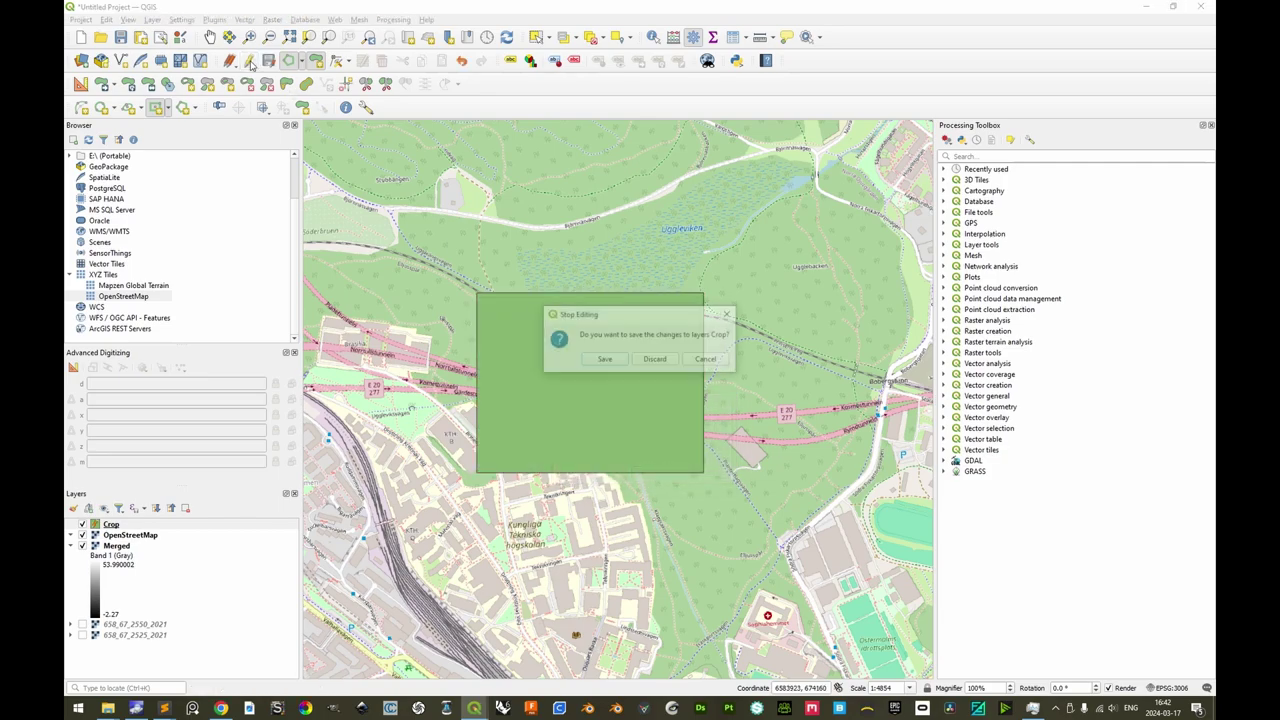
click(607, 359)
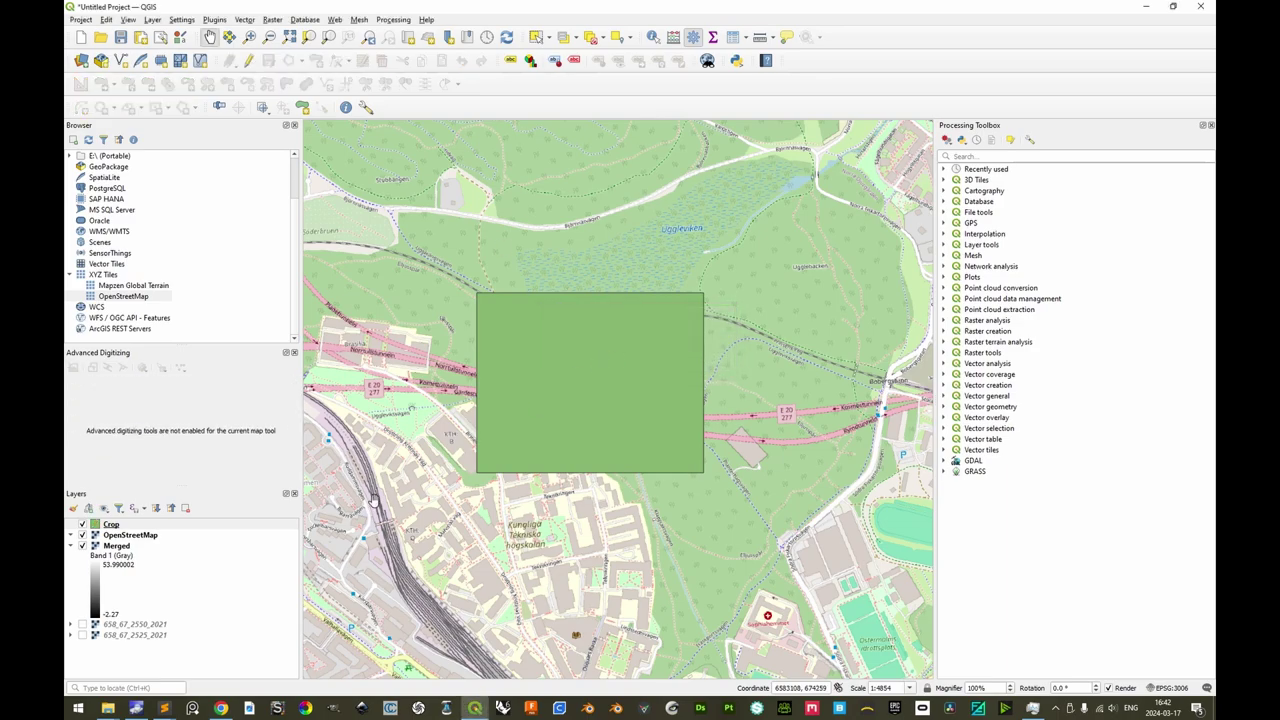
Set the Crop layer's opacity to 30% and hide the OpenStreetMap layer.
click(111, 525)
double_click(111, 525)
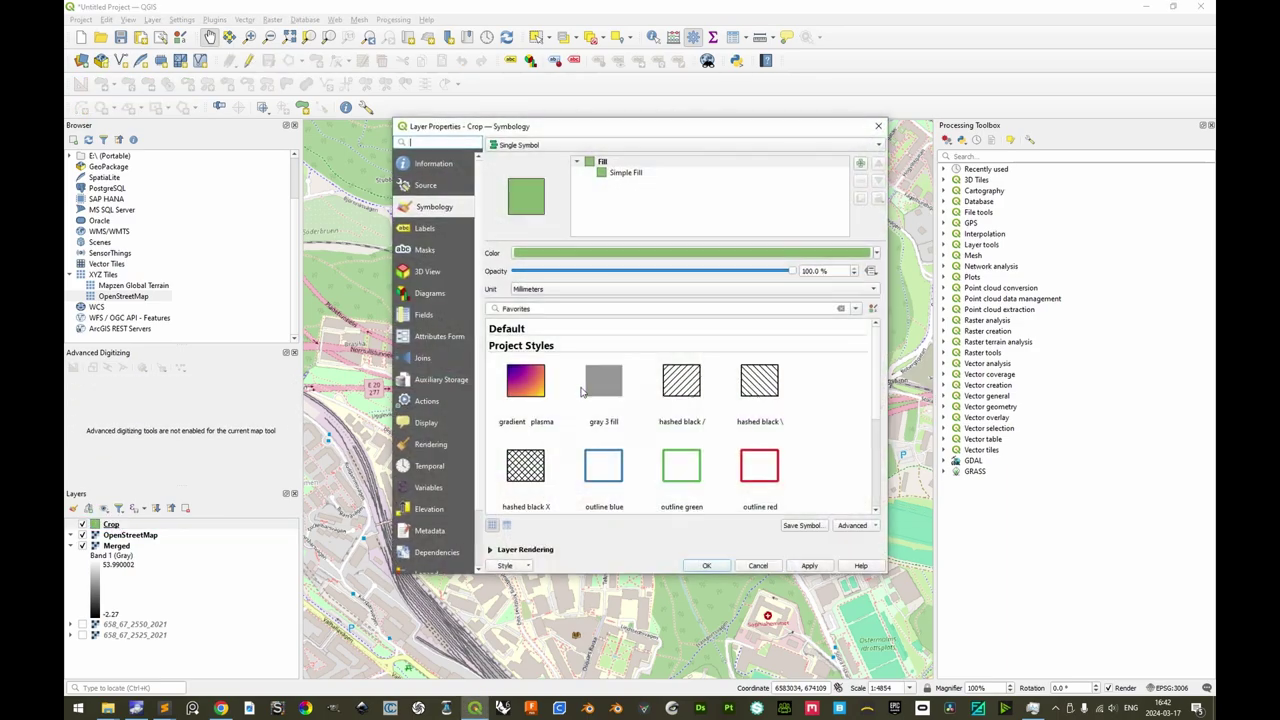
double_click(816, 271)
text(30)
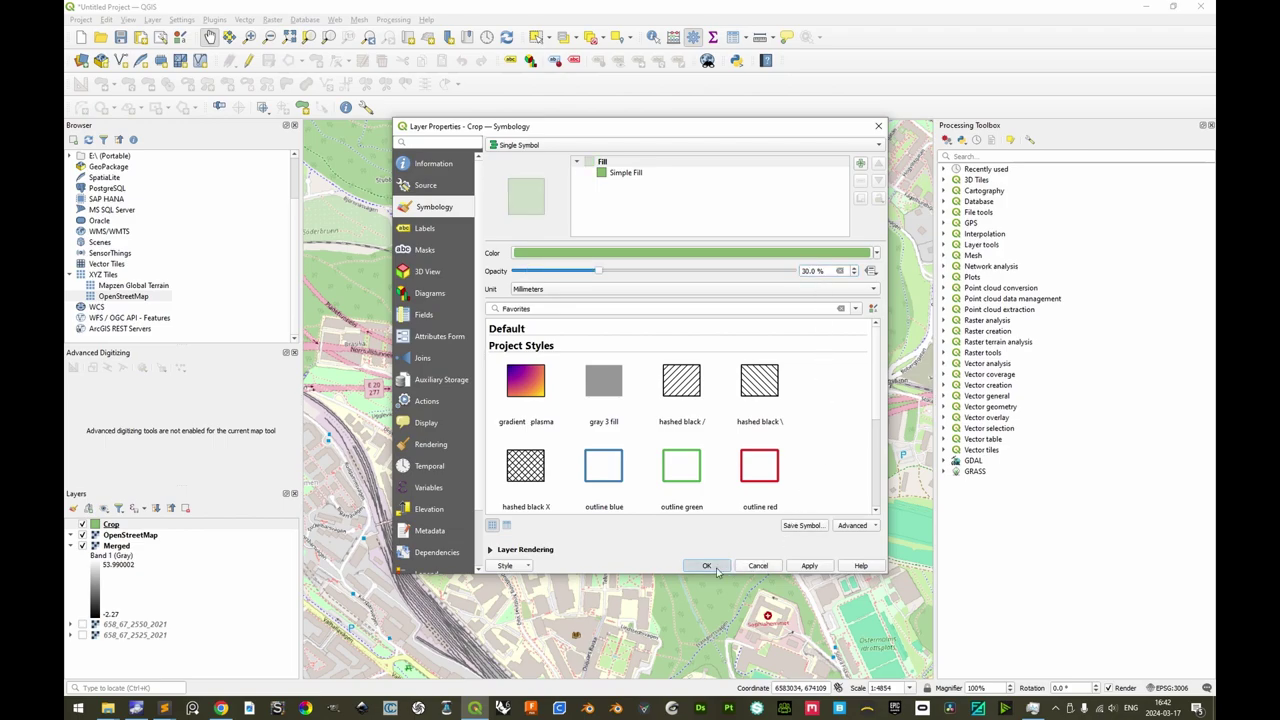
click(706, 565)
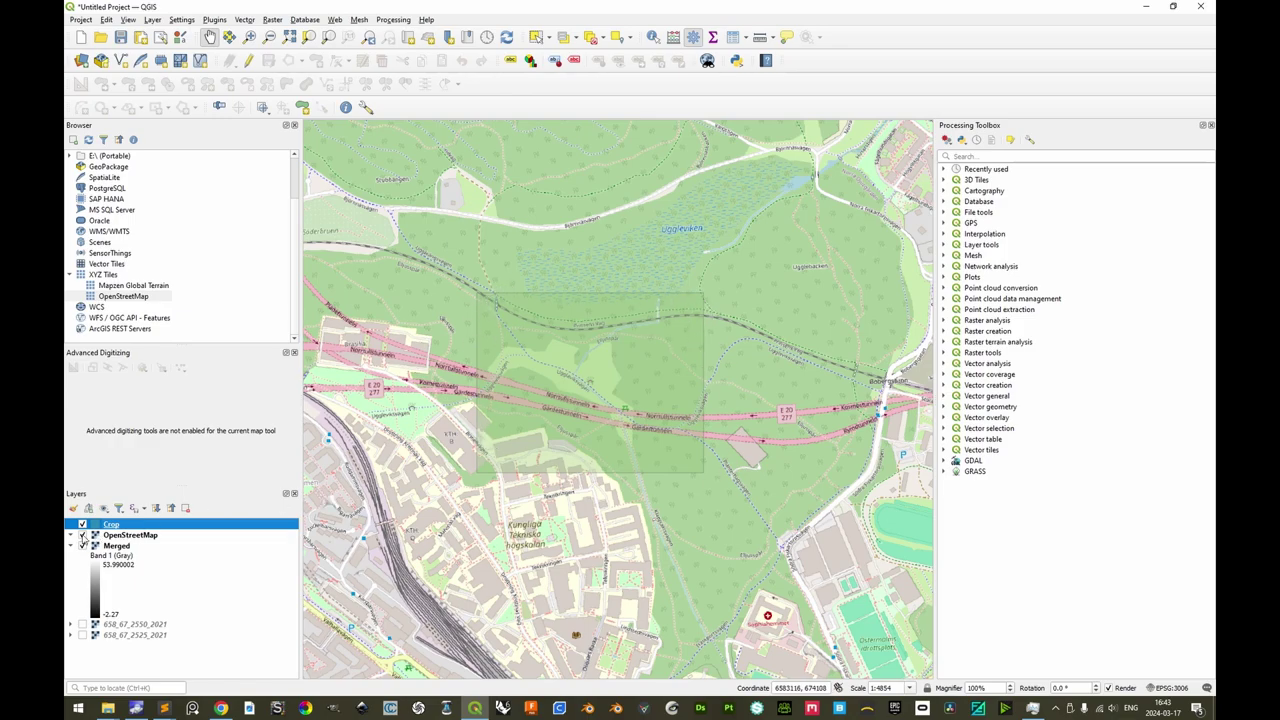
click(83, 536)
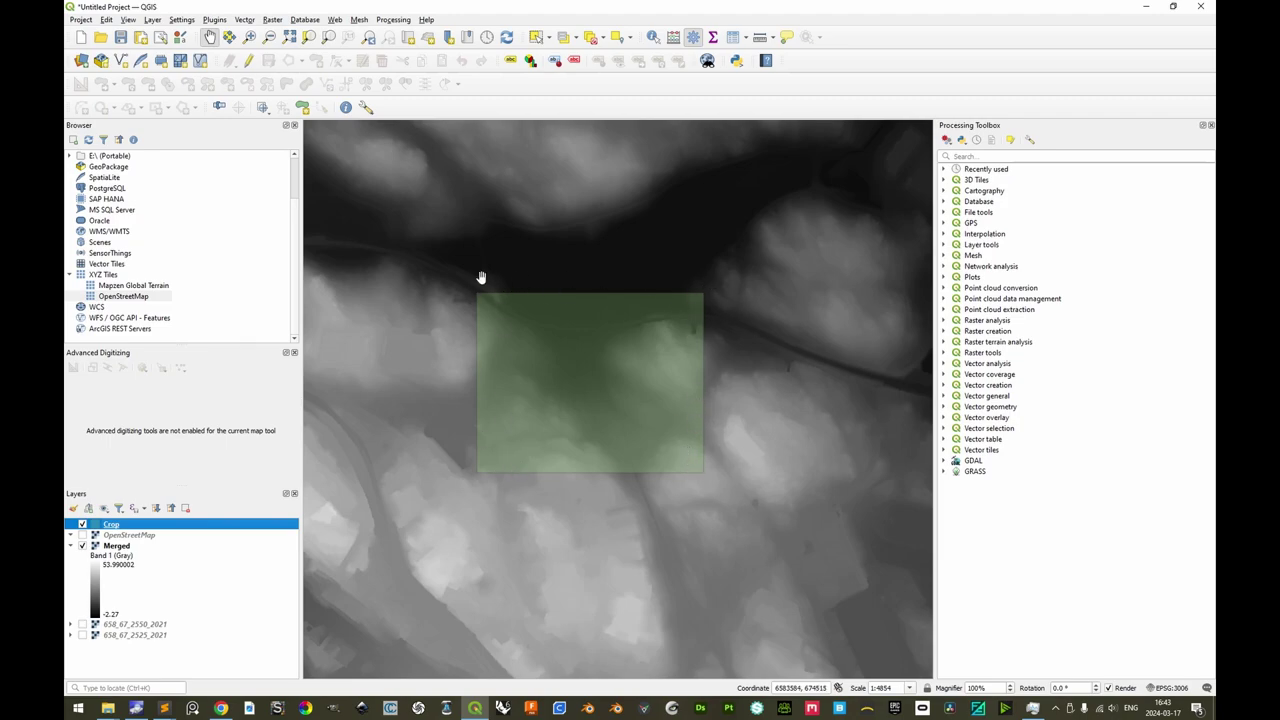
Start exporting the Merged raster as GeoTIFF and set its output file to Cropped in the CustomLayers_01 folder.
click(114, 547)
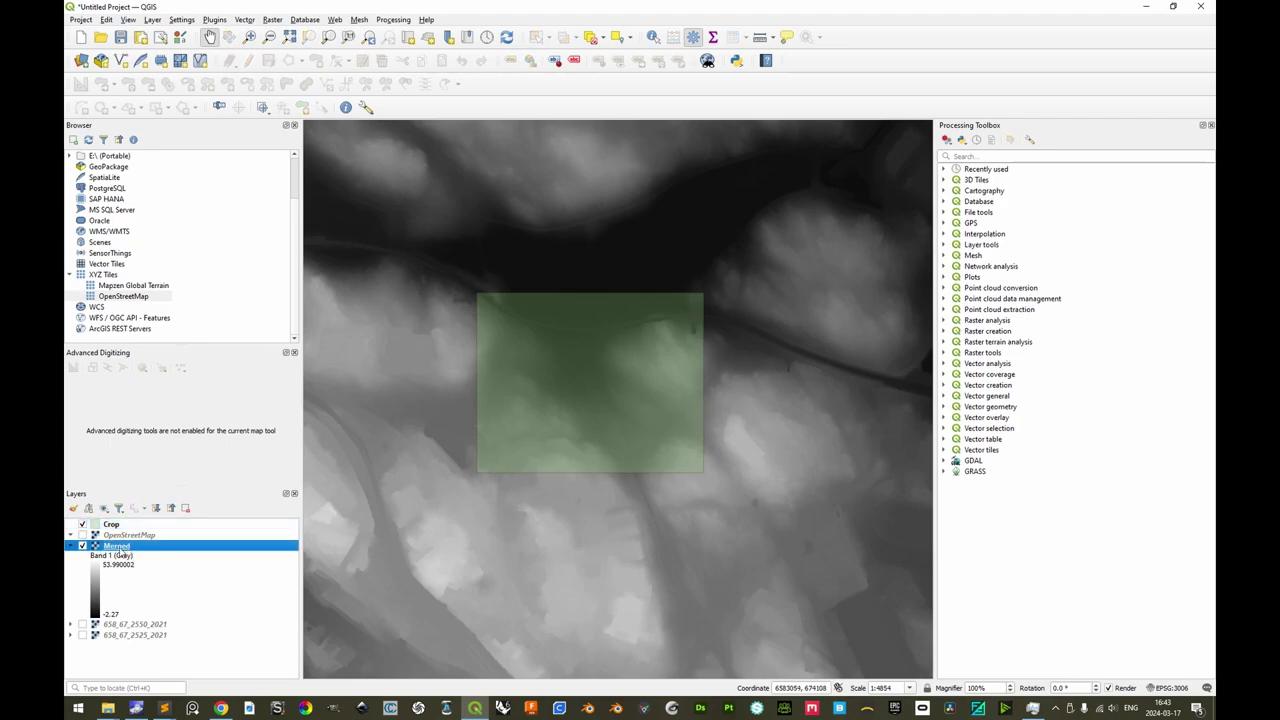
right_click(114, 551)
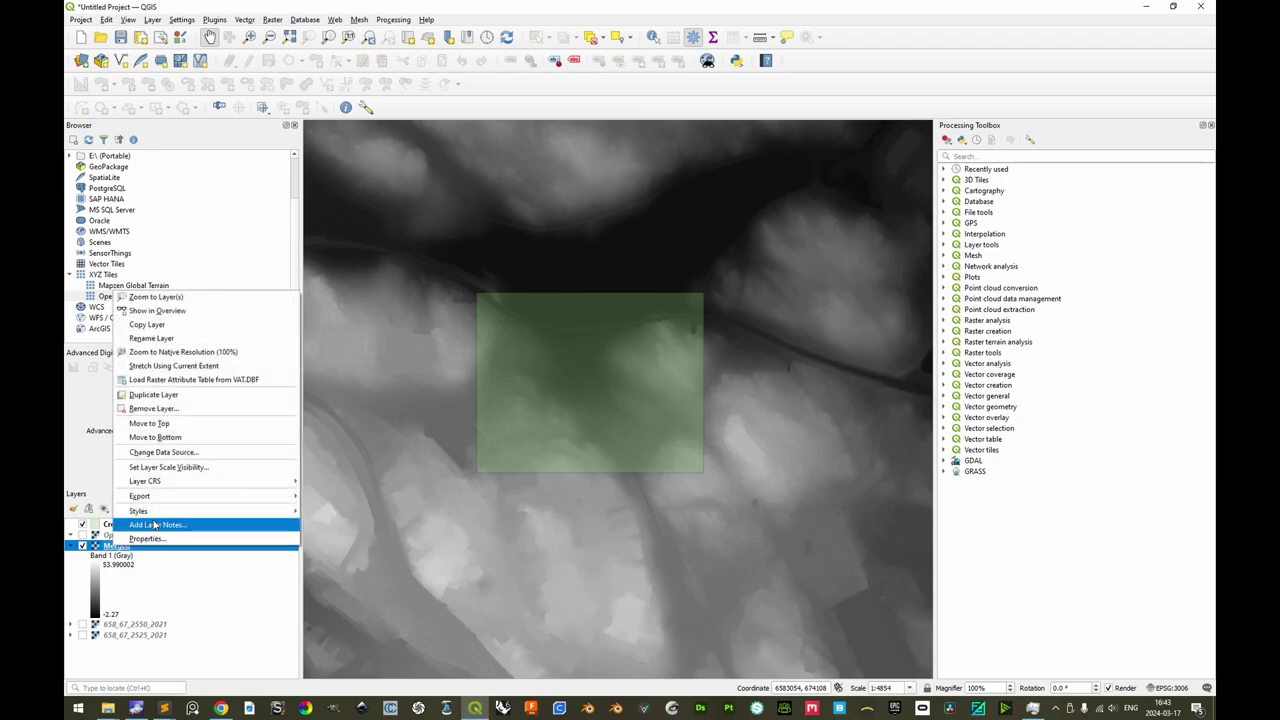
mouse_move(158, 500)
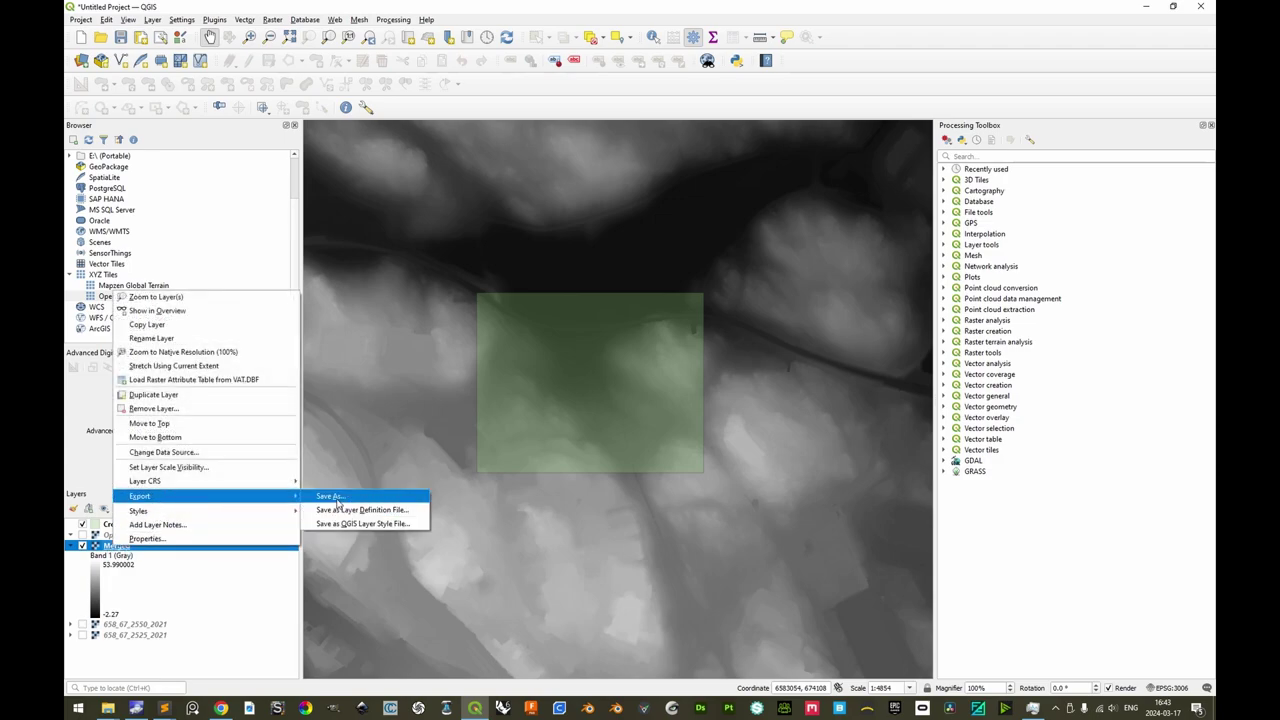
click(331, 496)
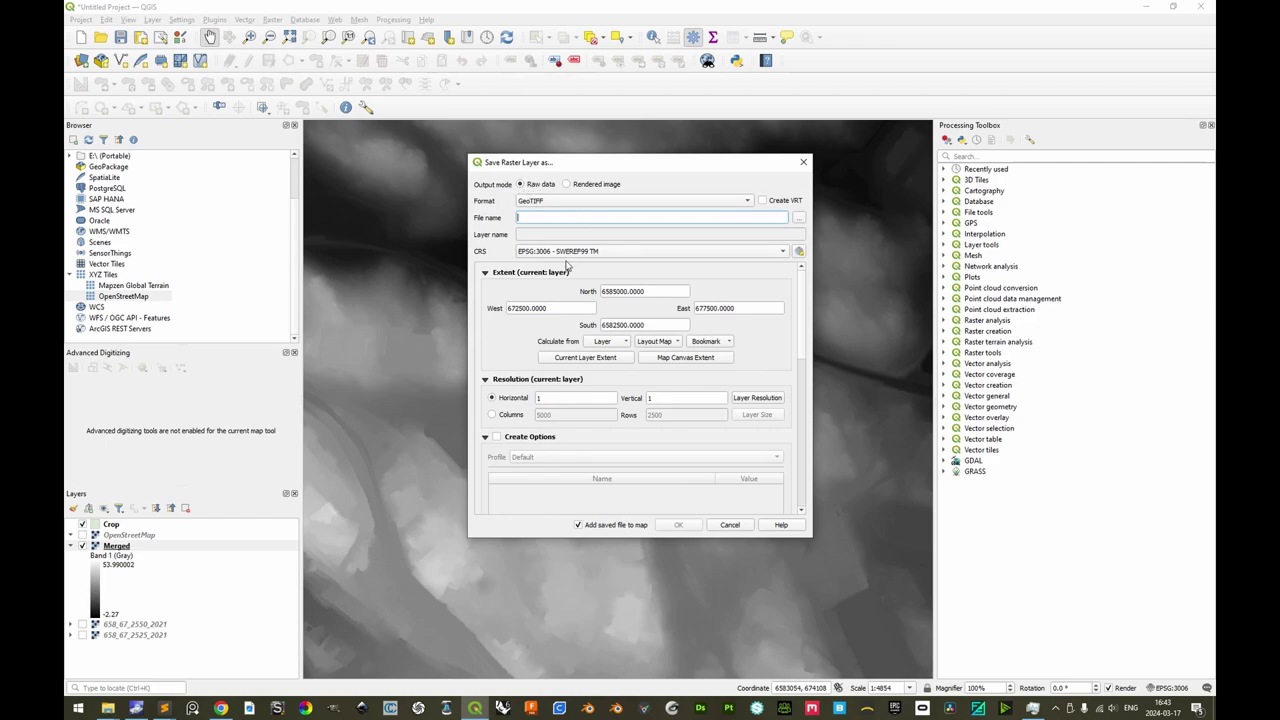
click(799, 219)
click(758, 202)
double_click(638, 274)
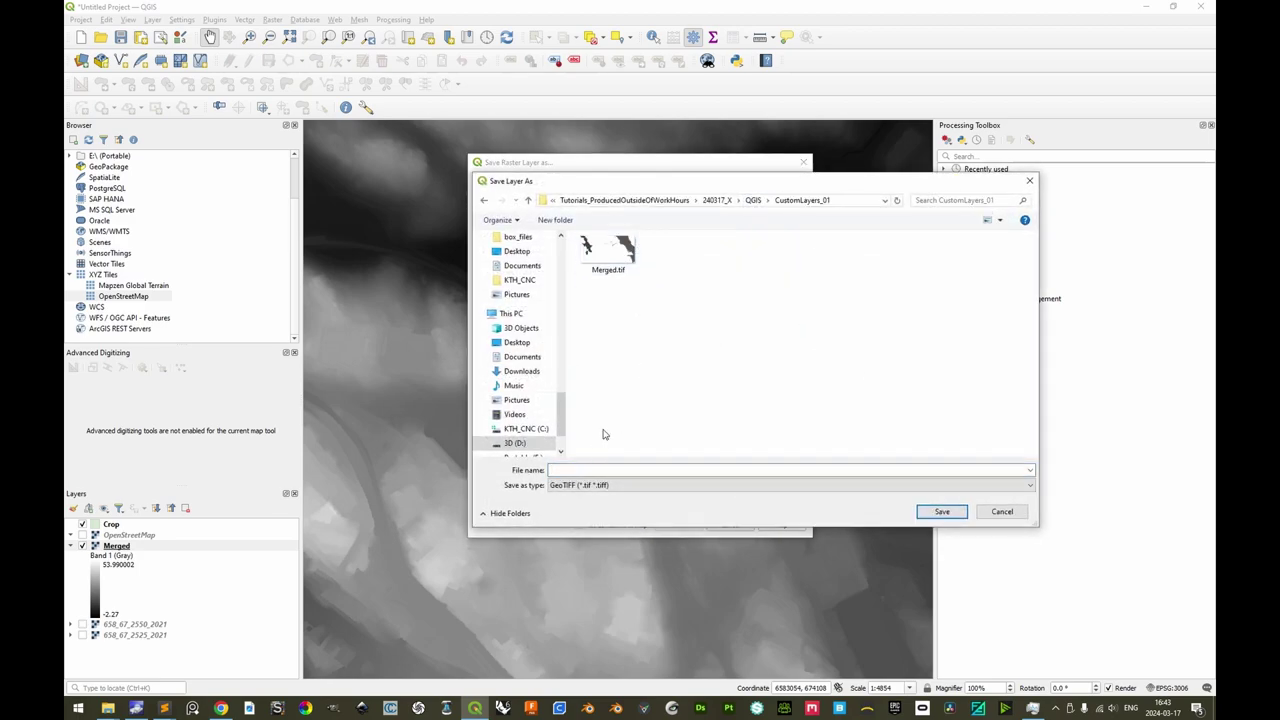
click(580, 470)
text(Cropped)
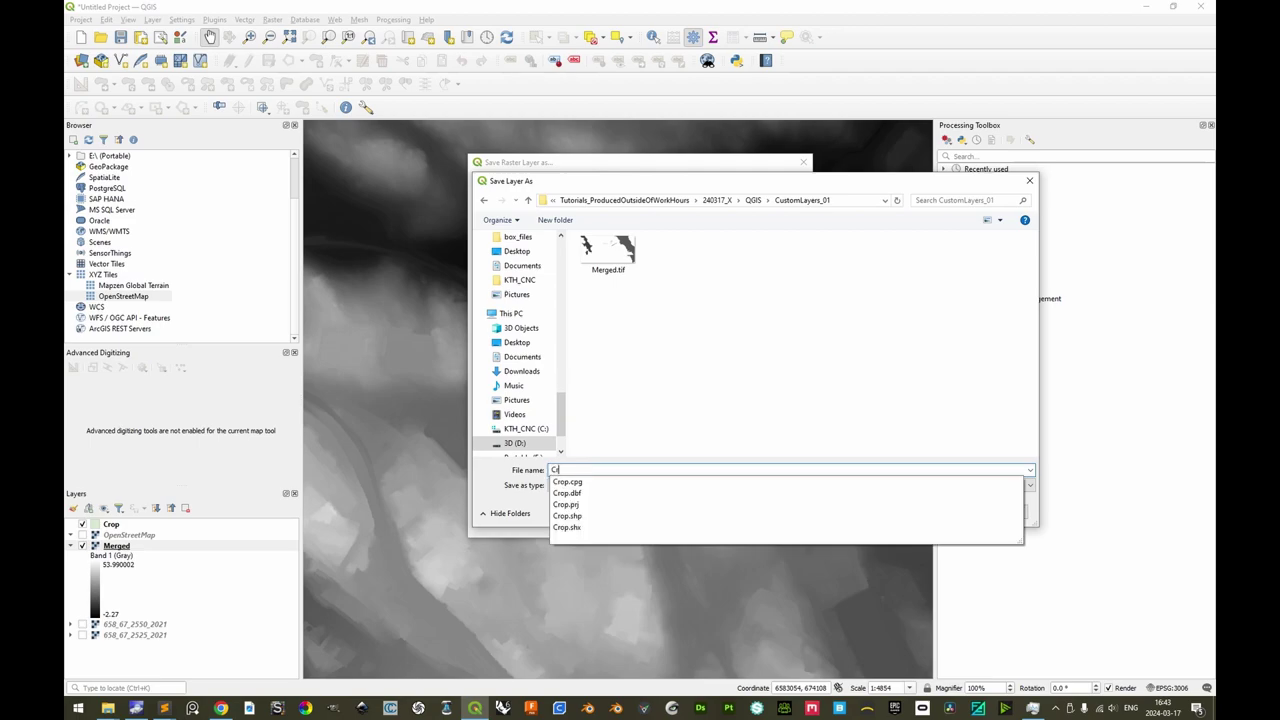
key(Return)
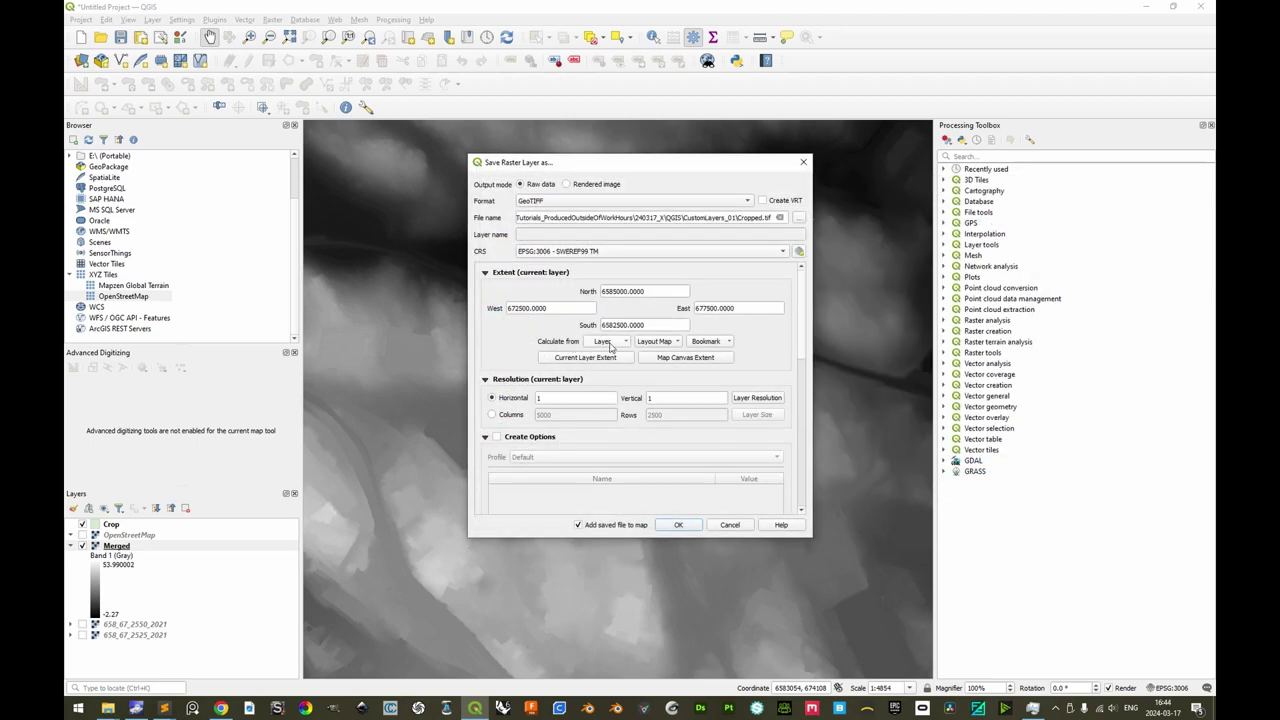
Take the export extent from the Crop layer, round it to north 6583554, east 674965, south 6583168, west 674478, and export the raster.
click(615, 342)
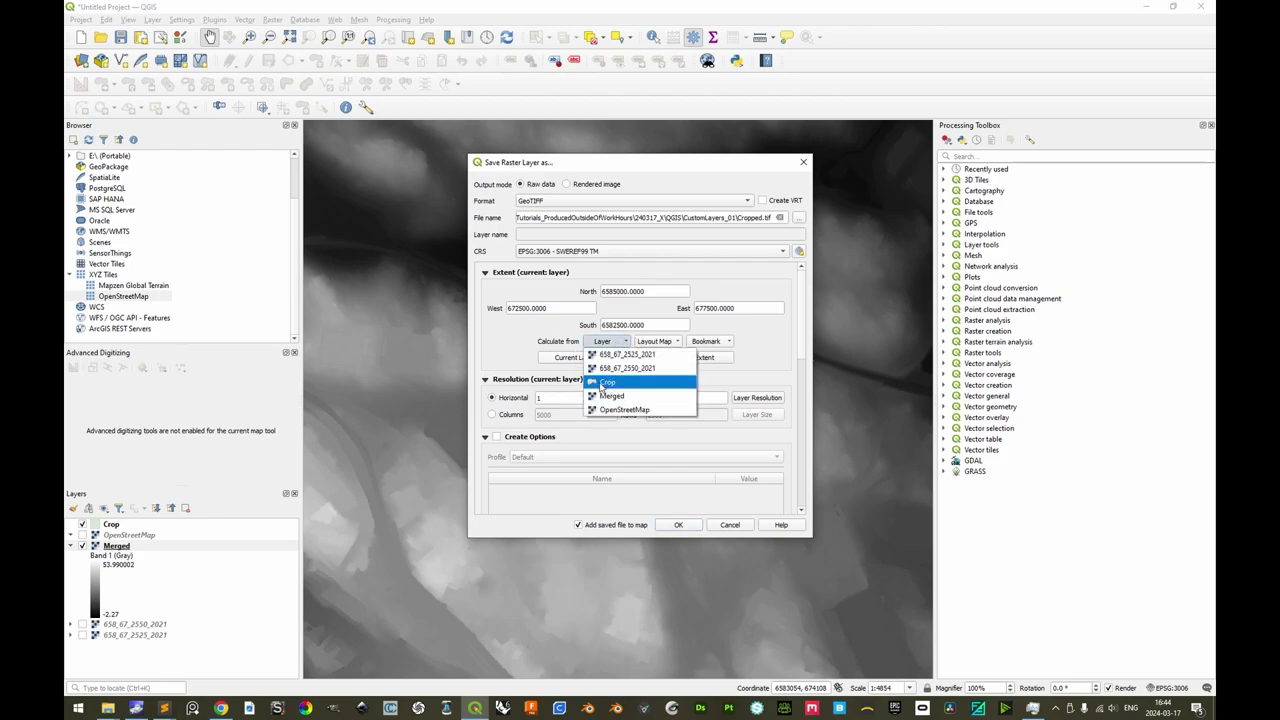
click(614, 383)
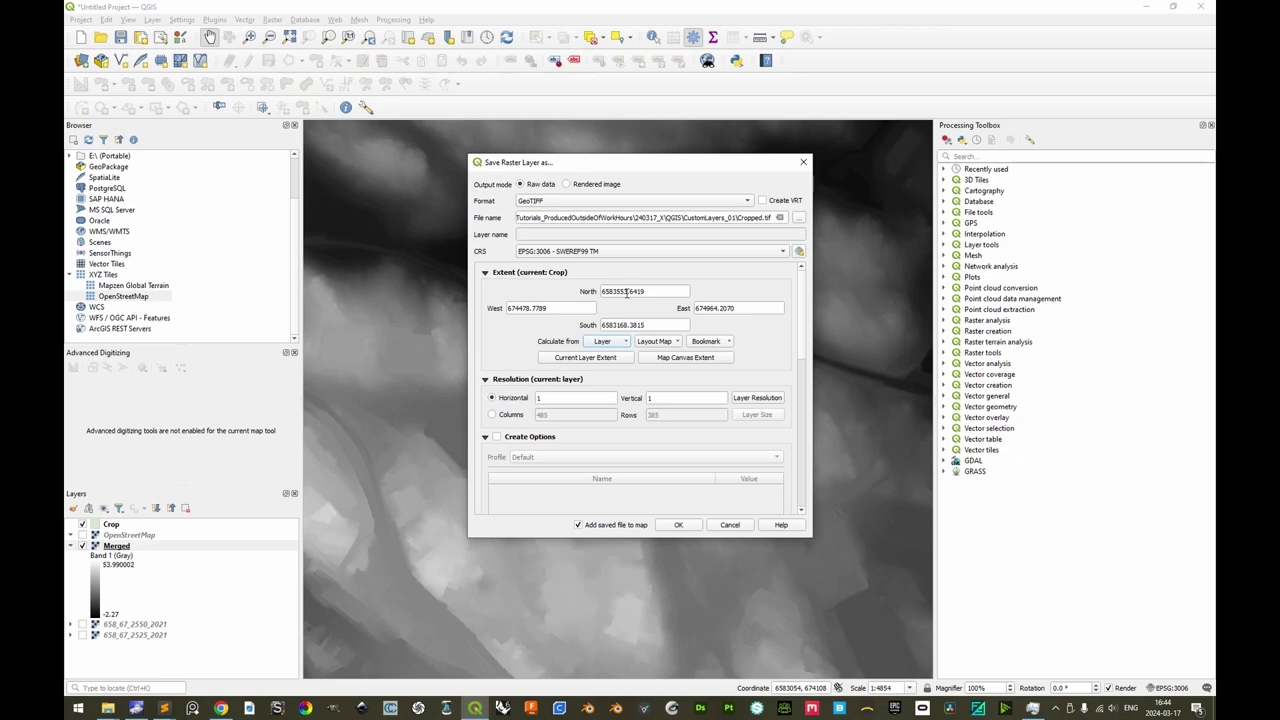
drag(626, 291, 658, 291)
key(BackSpace)
drag(714, 308, 755, 308)
text(5)
drag(624, 325, 663, 325)
text(8)
drag(527, 309, 563, 309)
text(8)
click(600, 325)
click(678, 525)
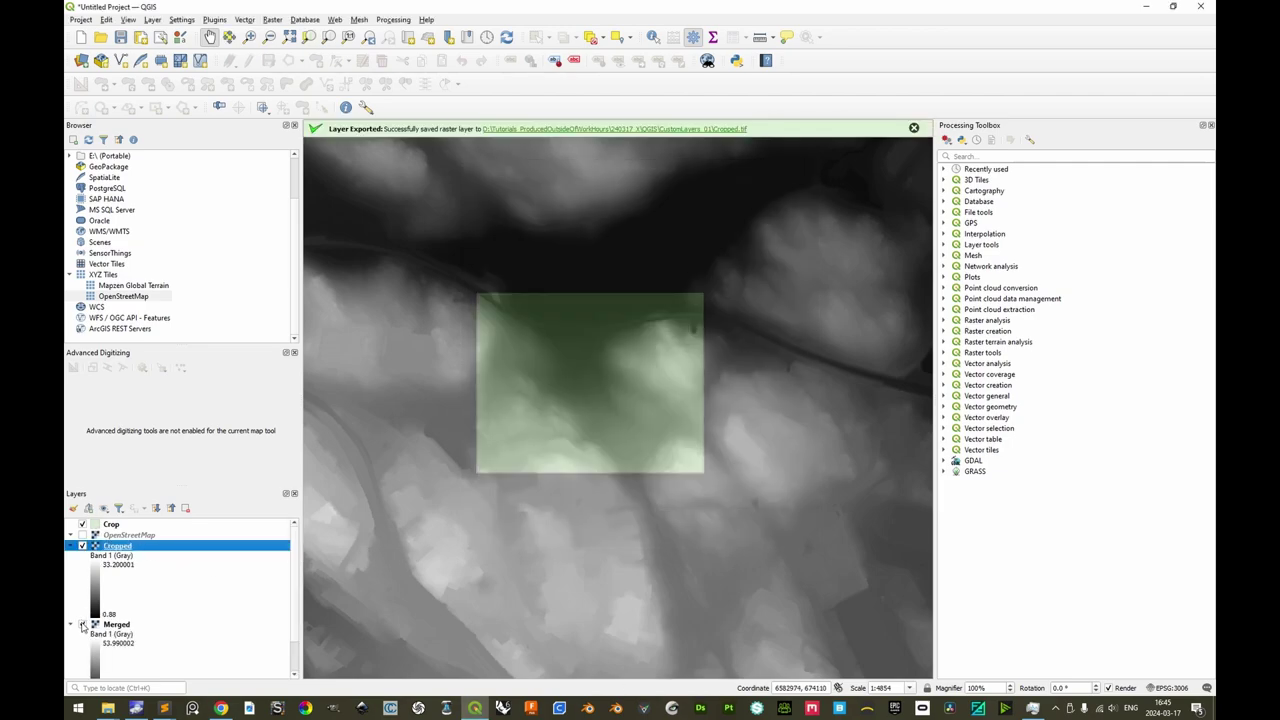
Hide the Merged and Crop layers, collapse the Merged legend, and save the project as 240317_ForTutorial_01.
click(82, 625)
click(70, 624)
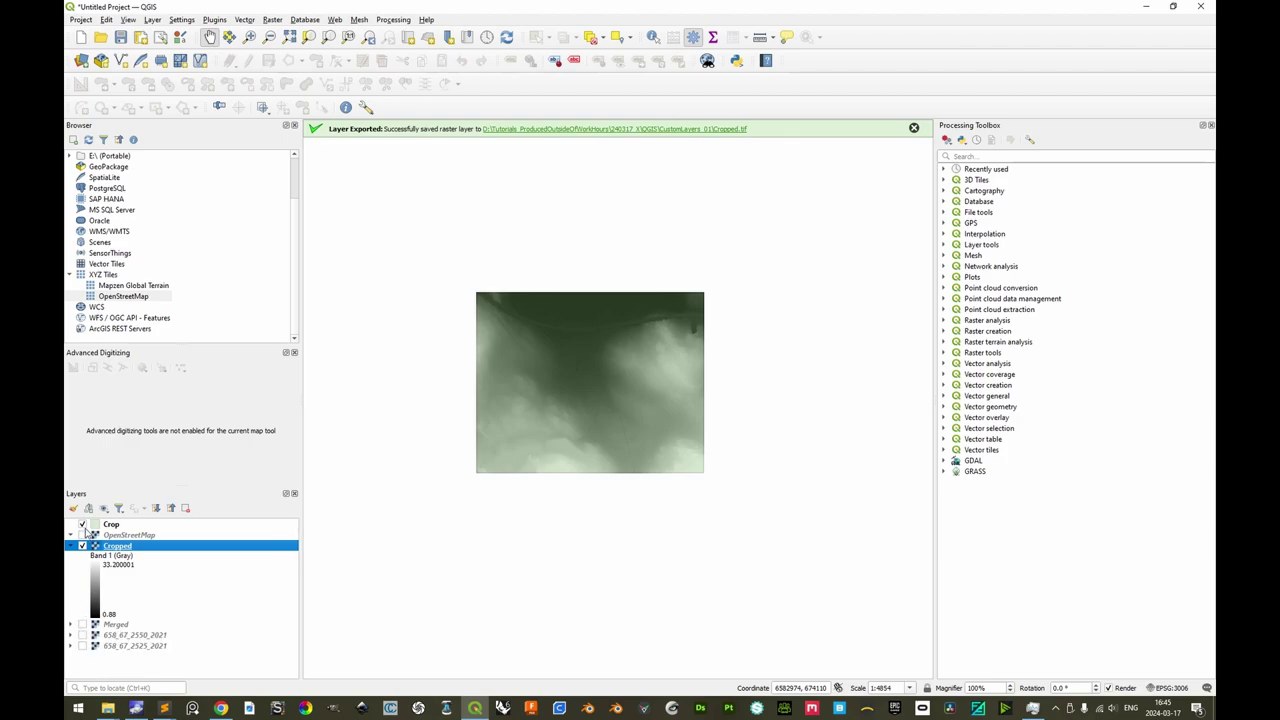
click(82, 525)
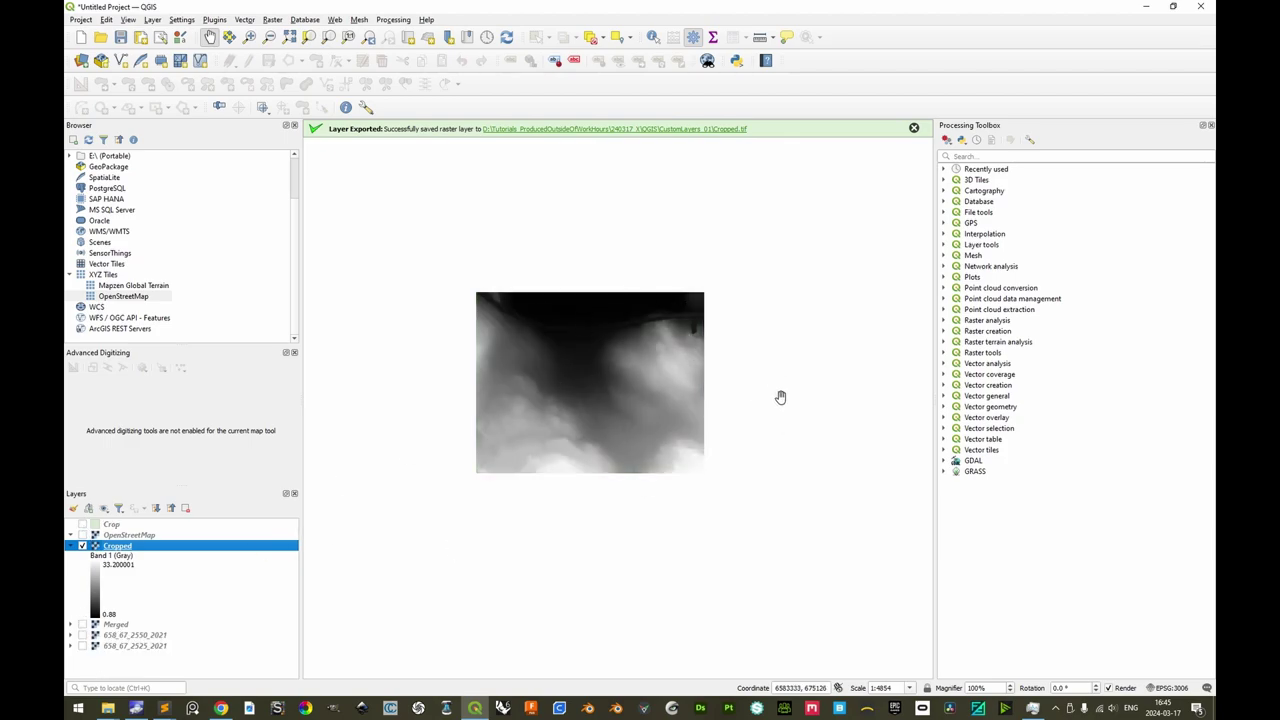
key(ctrl+s)
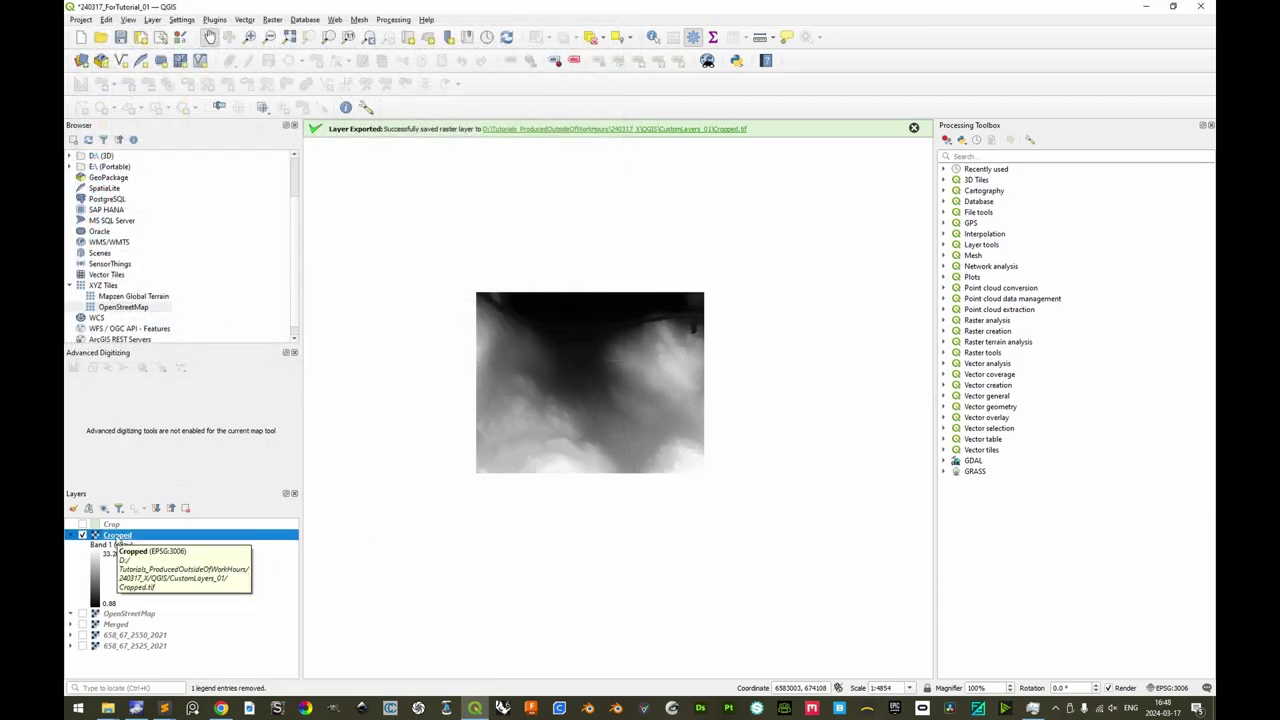
In the Cropped layer's symbology, set the min/max value accuracy to Actual (slower).
double_click(117, 537)
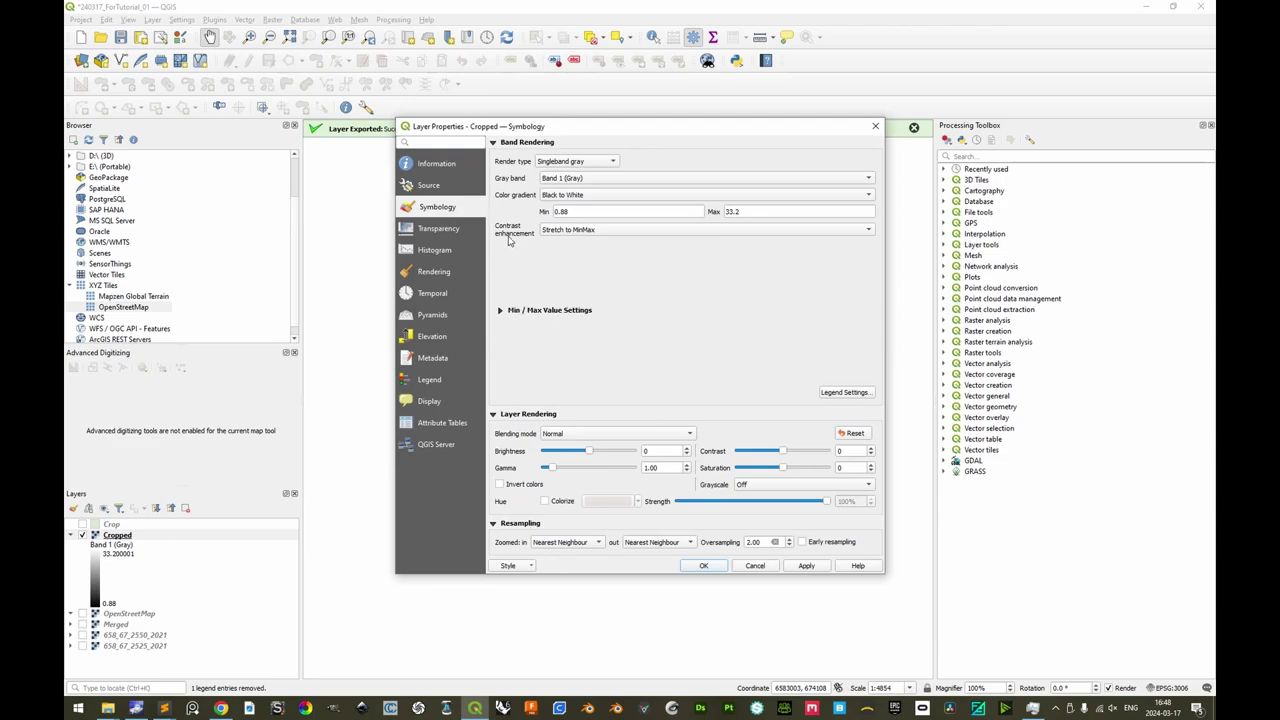
click(502, 312)
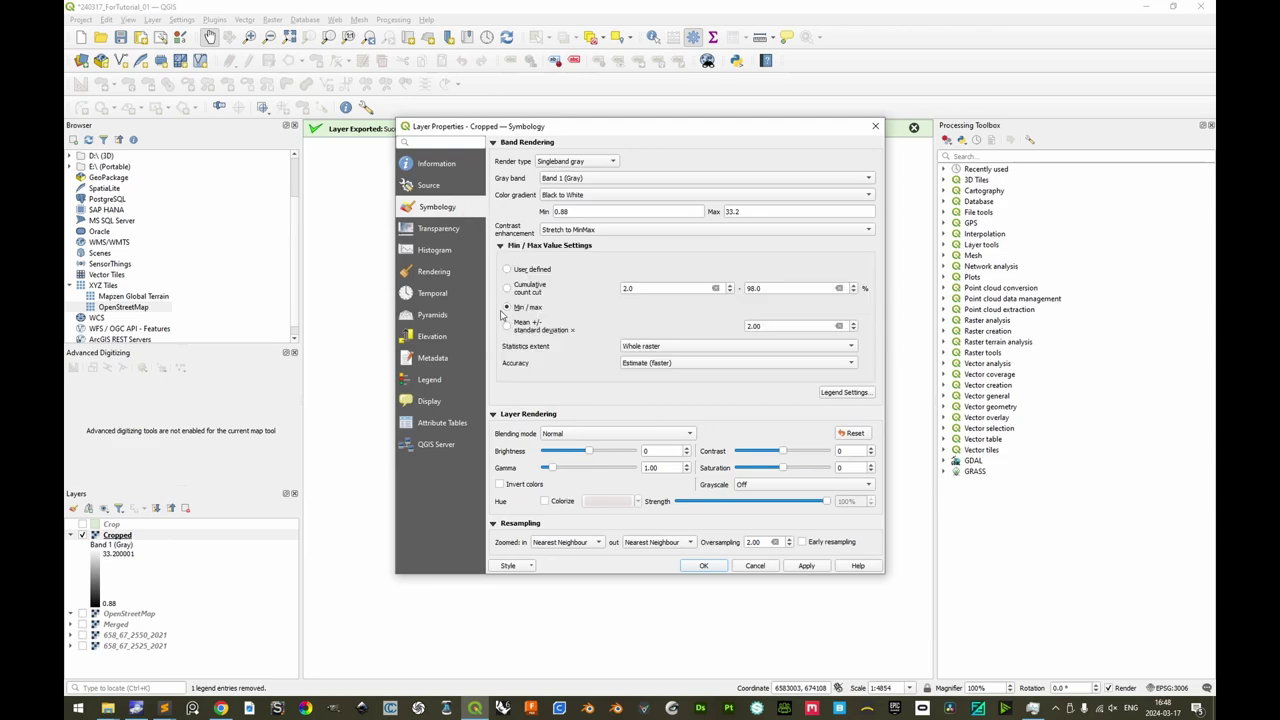
click(688, 363)
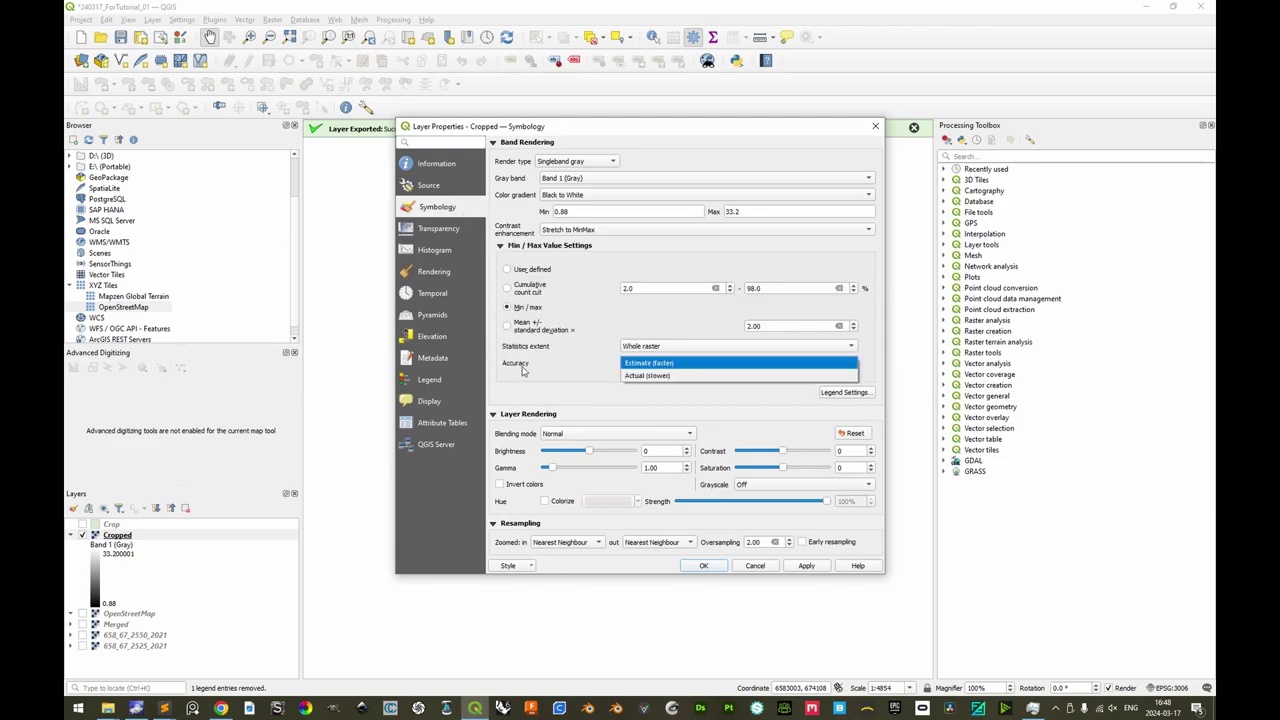
click(650, 376)
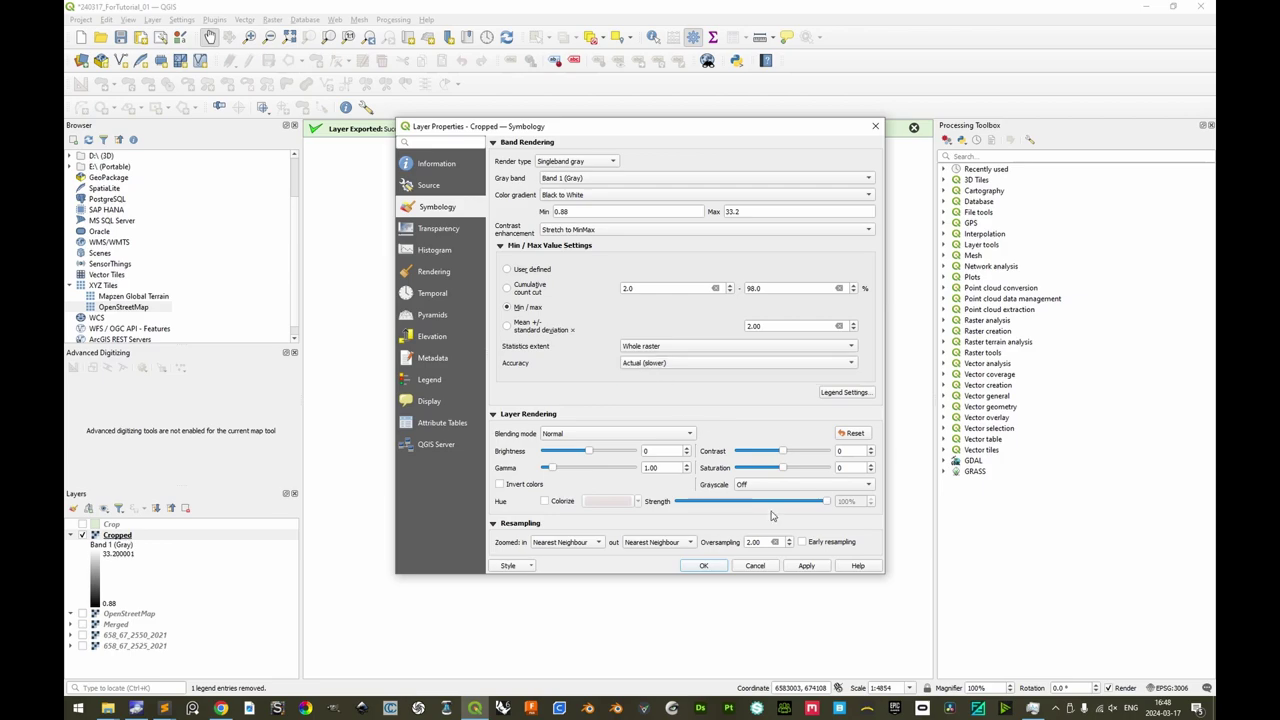
Copy the Cropped layer's provider information from Extent to Pixel Size into a new Sublime Text file, and return to QGIS.
click(436, 164)
drag(879, 158, 881, 231)
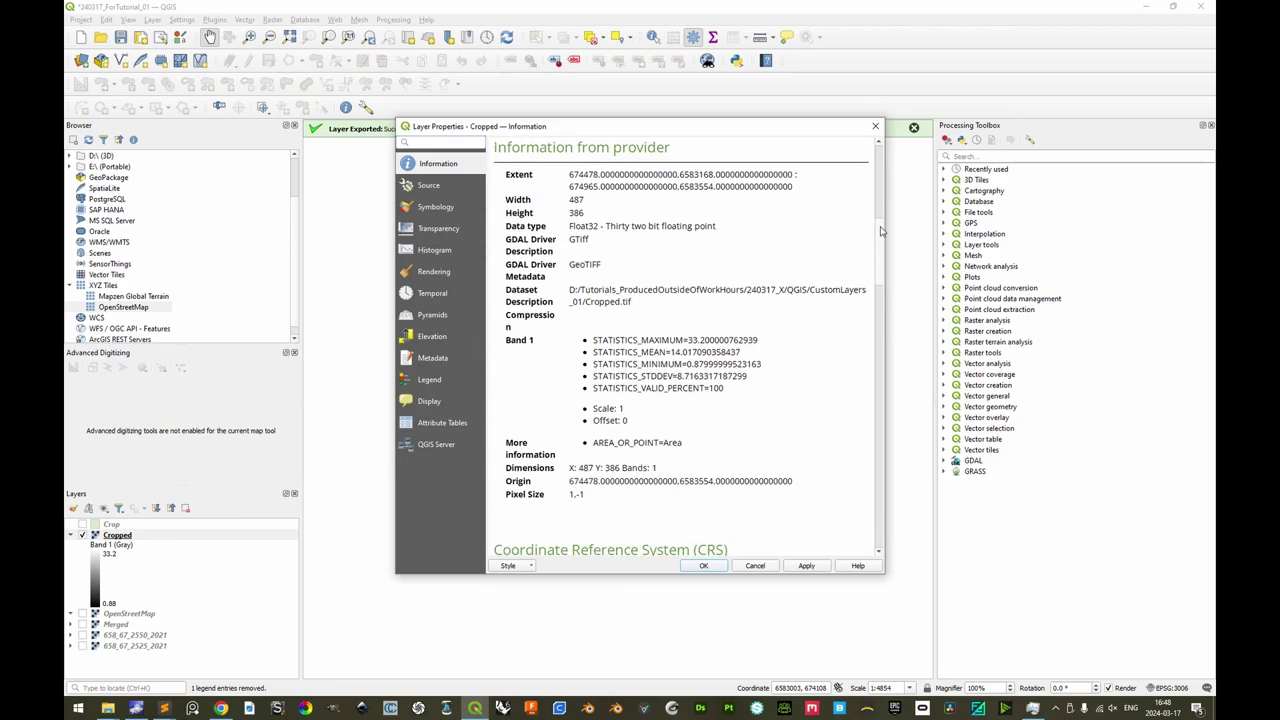
drag(506, 174, 614, 492)
key(ctrl+c)
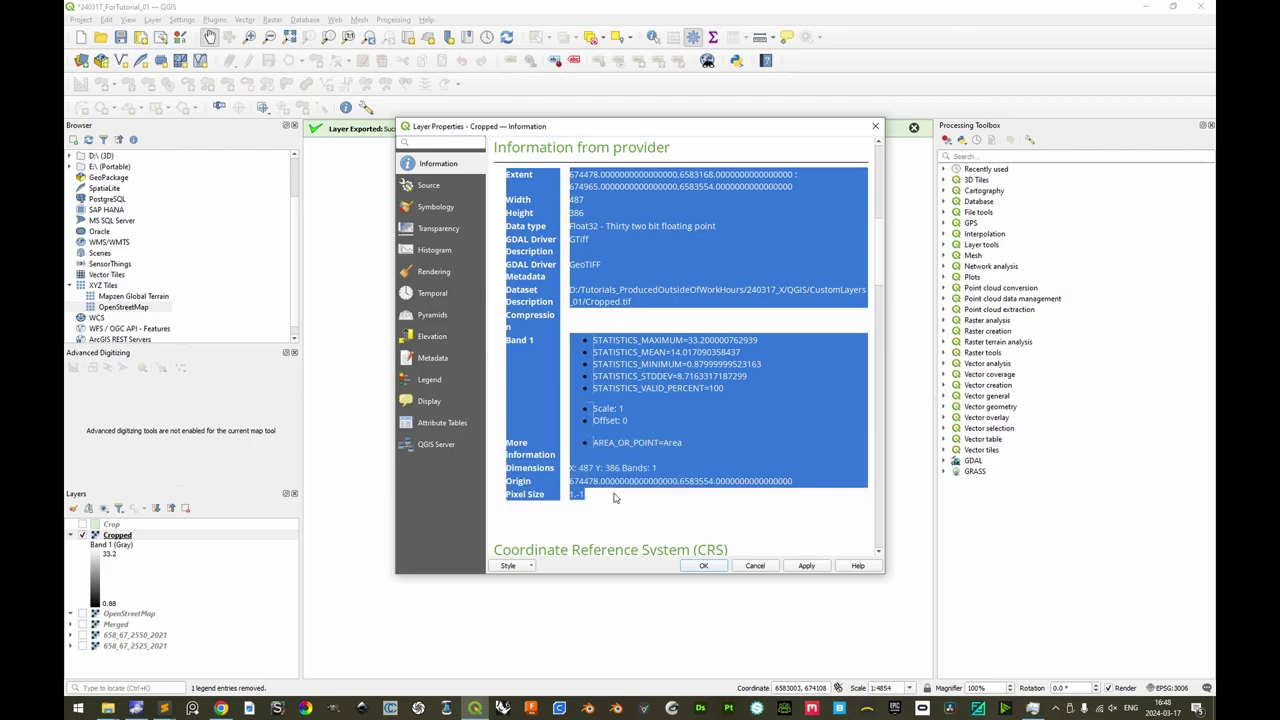
right_click(164, 708)
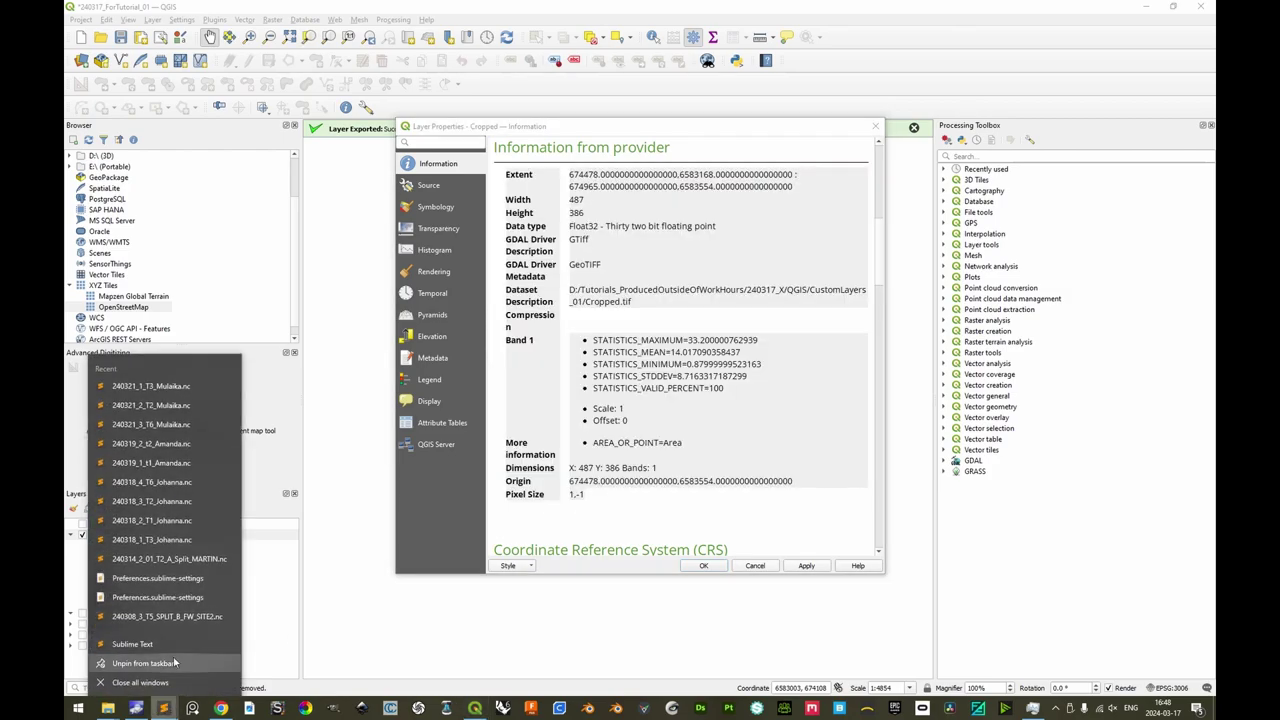
click(160, 645)
key(ctrl+v)
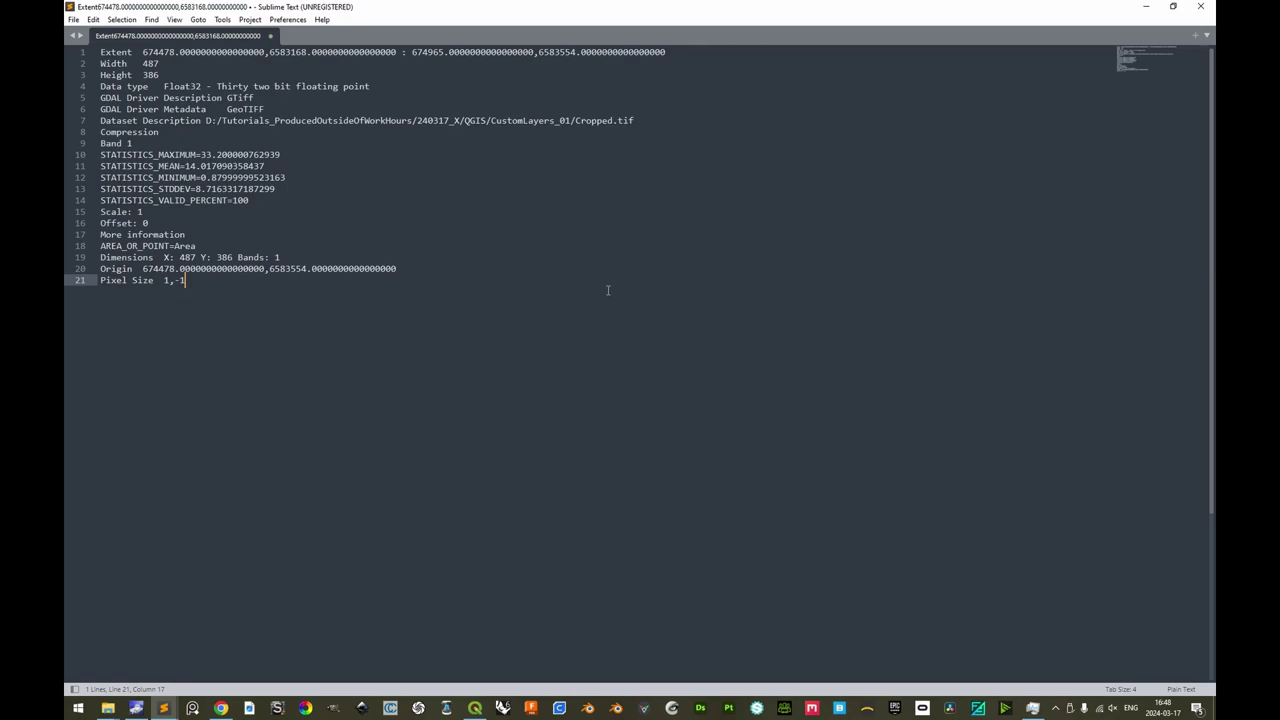
key(alt+Tab)
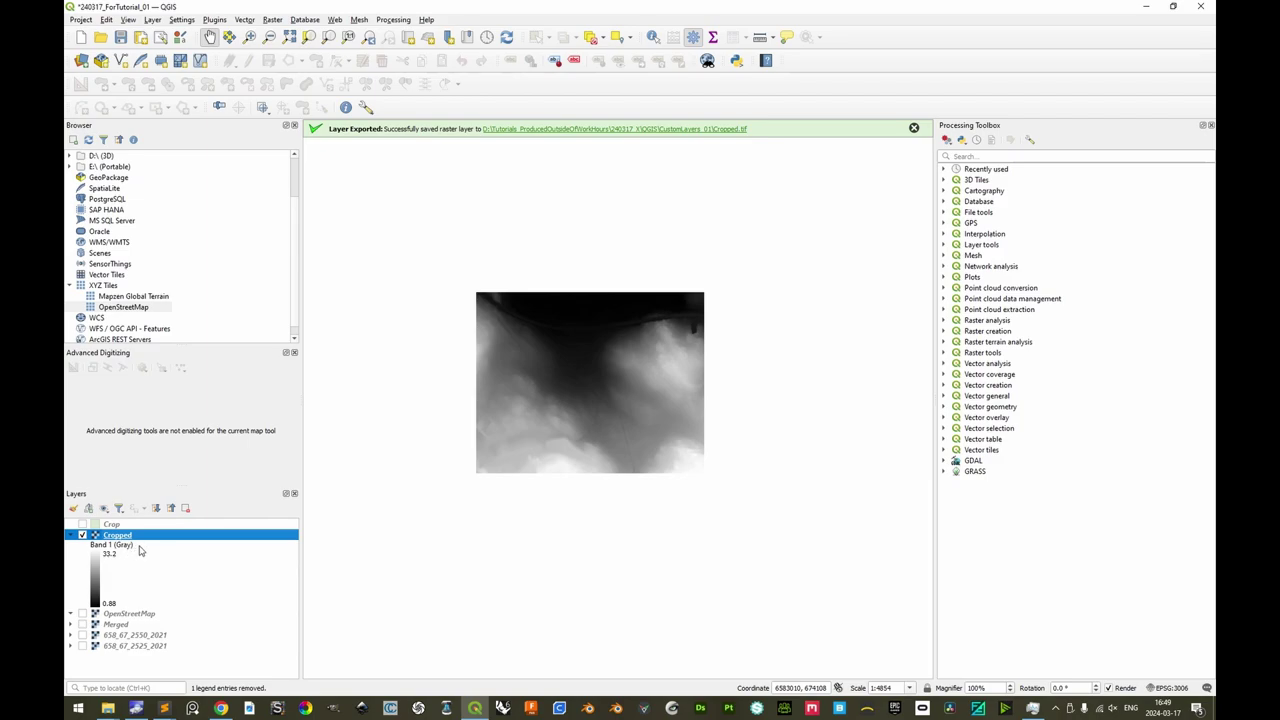
mouse_move(139, 538)
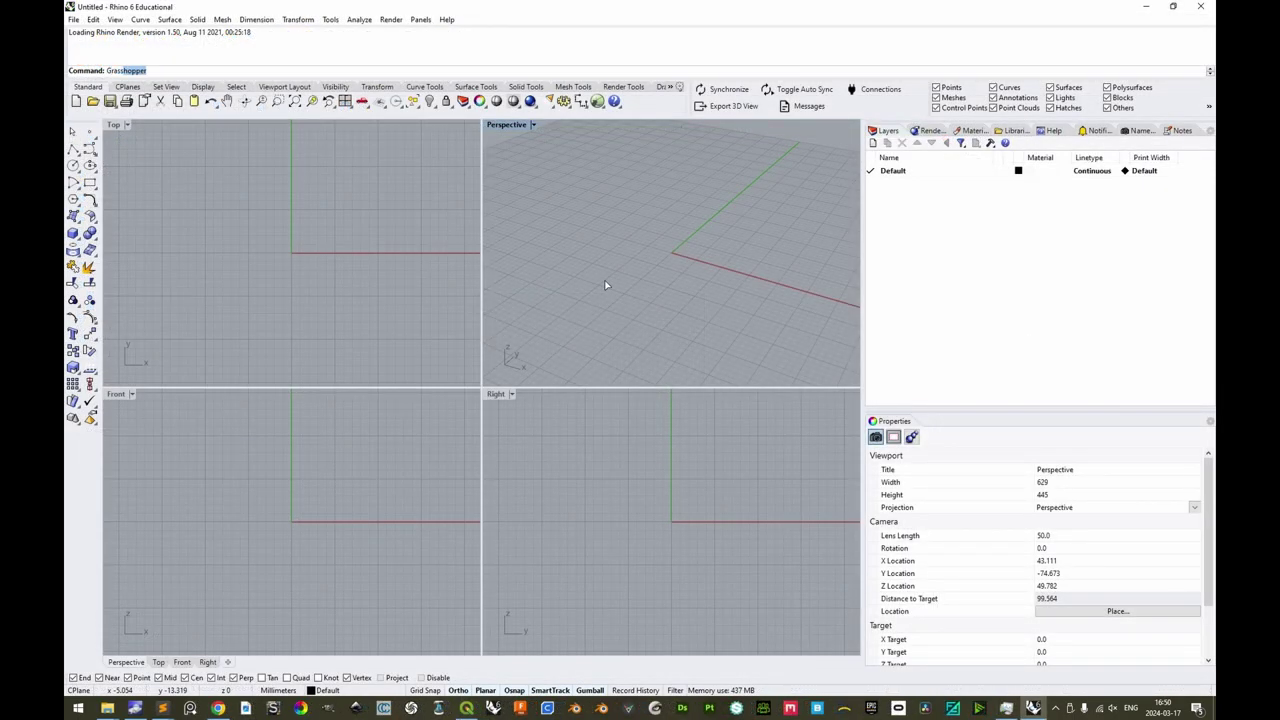
Launch Grasshopper in Rhino and open the 240317_Tutorial_LaserCuttableVectorsFromSurface definition from the Grasshopper folder.
key(Return)
mouse_move(107, 706)
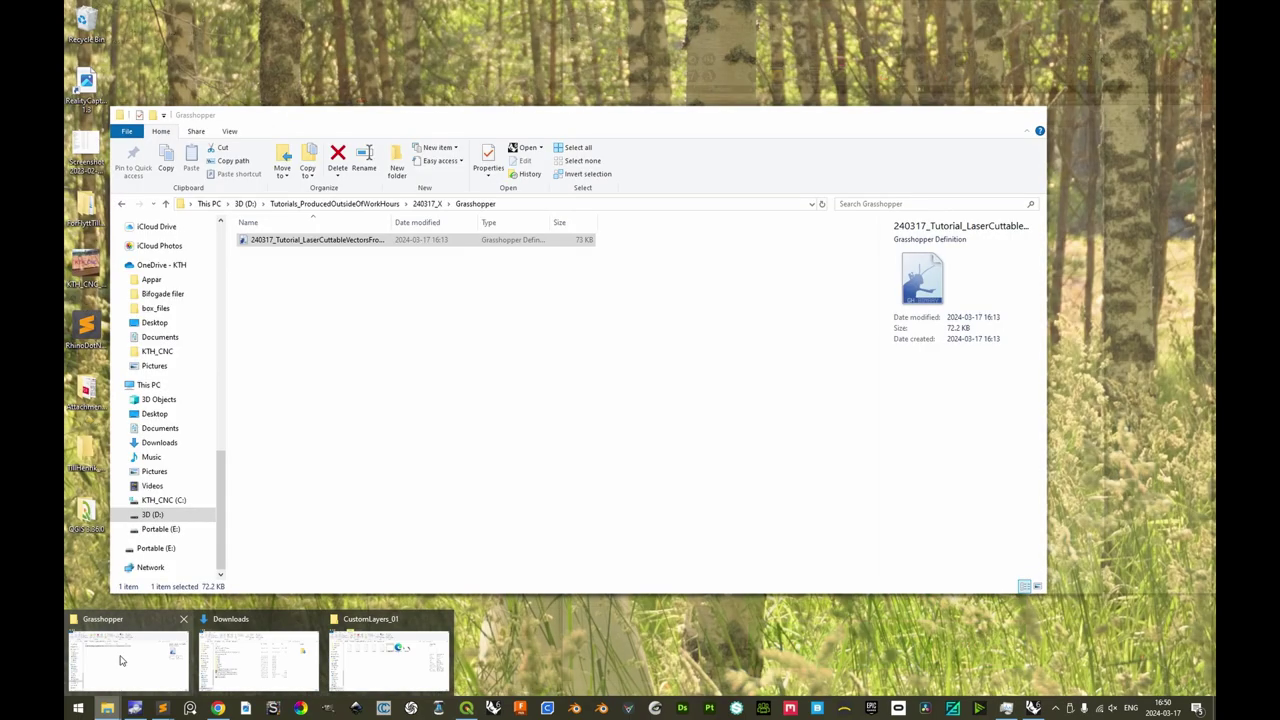
click(116, 663)
drag(300, 244, 1060, 339)
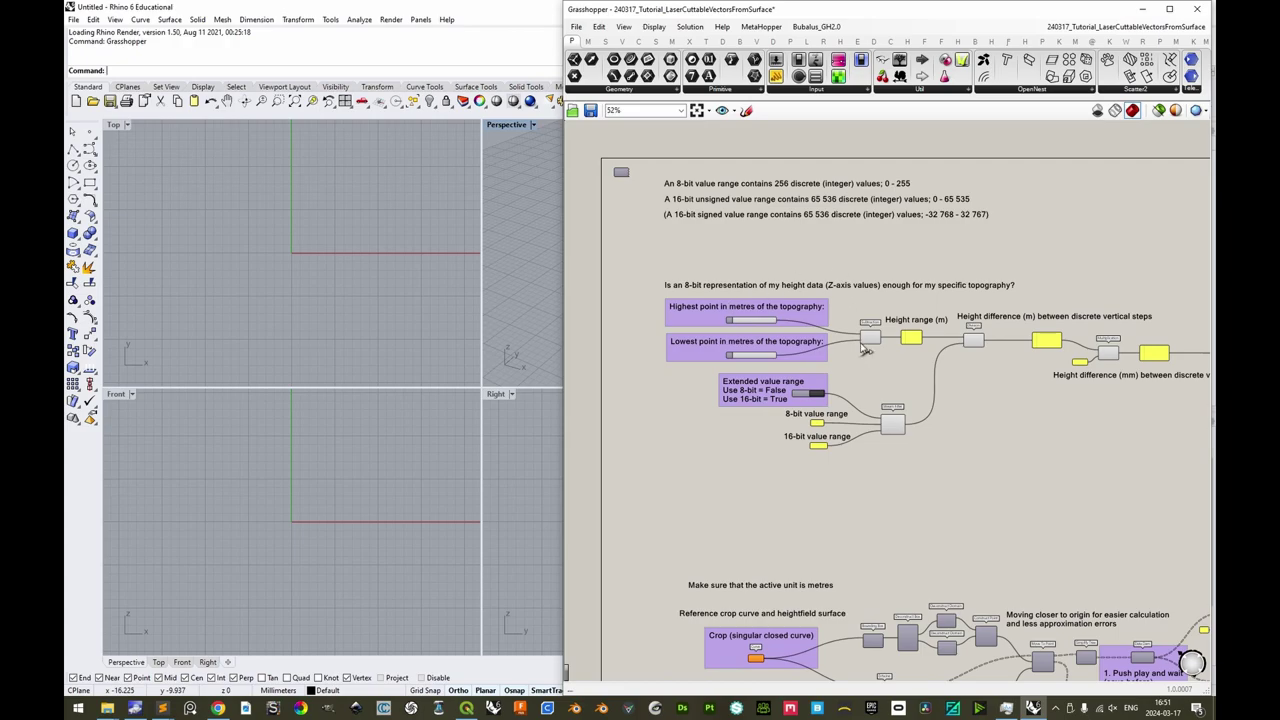
Look up the raster's maximum elevation in the Sublime Text notes and set the topography's highest point in Grasshopper to 33.2 m.
scroll(768, 266, up, 2)
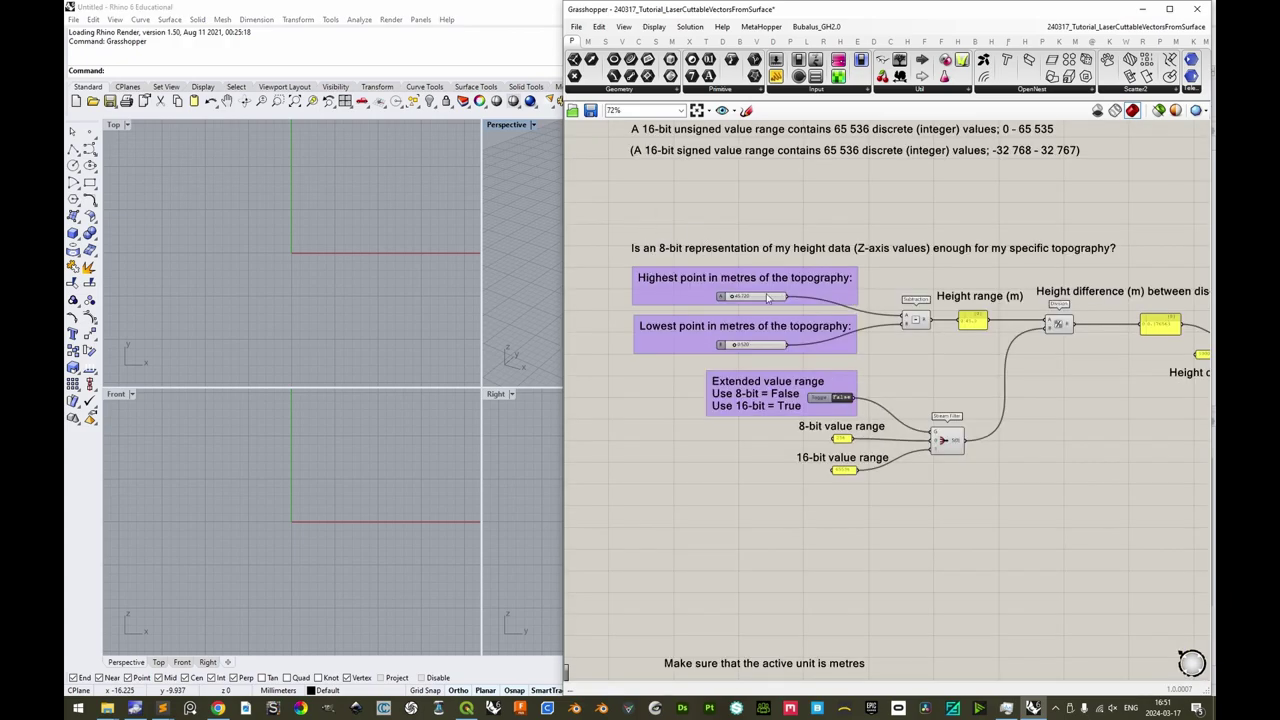
right_drag(897, 379, 895, 399)
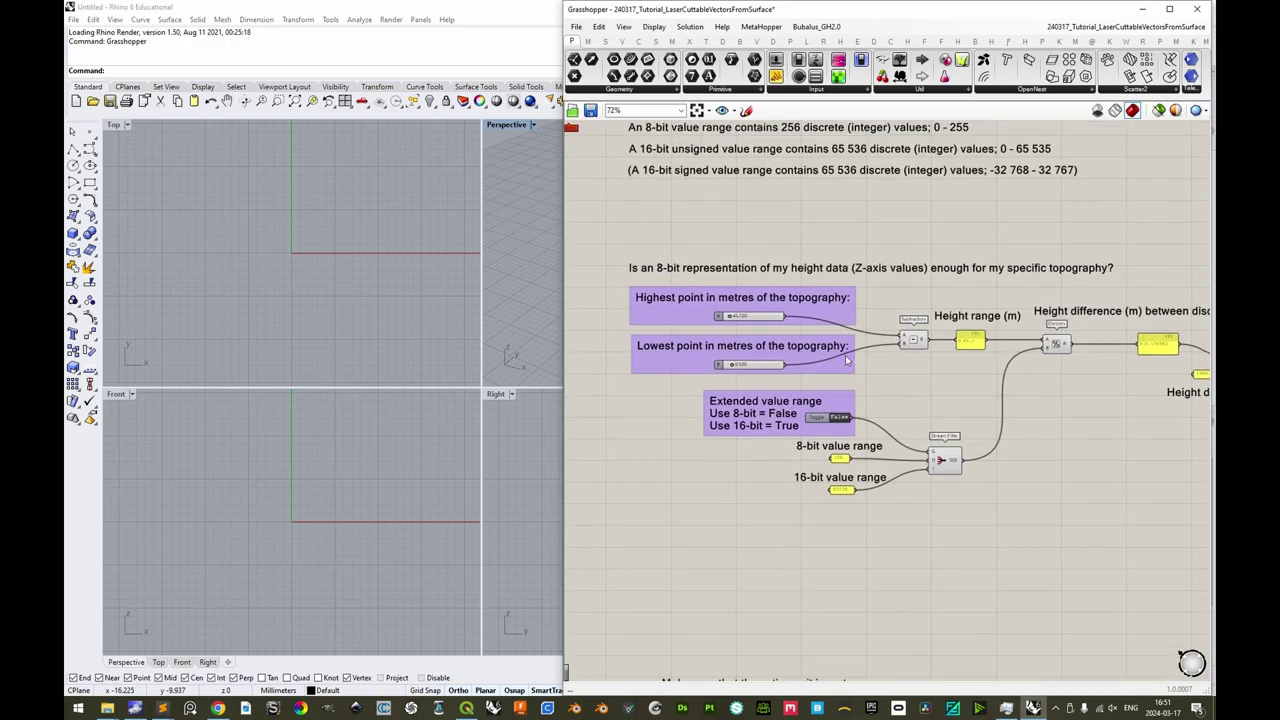
right_drag(856, 384, 882, 387)
scroll(729, 307, up, 3)
right_drag(729, 307, 832, 330)
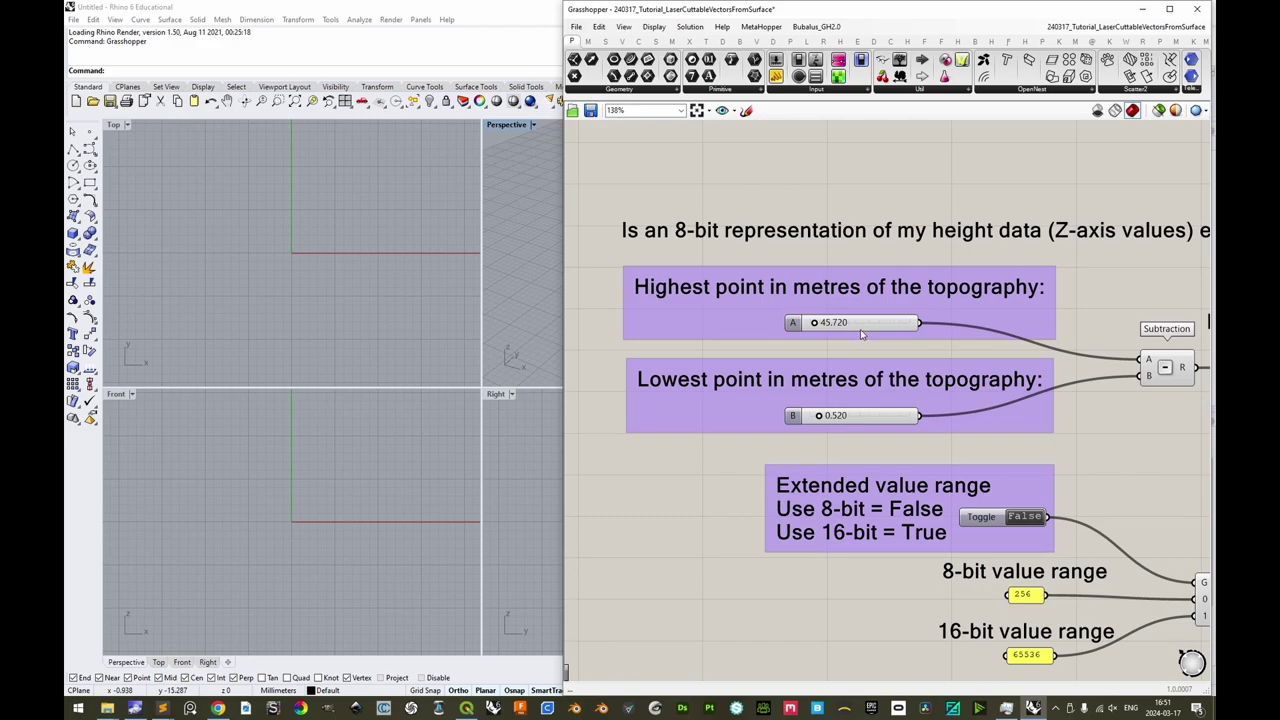
key(alt+Tab)
key(alt+Tab)
key(alt+Tab)
key(alt+Tab)
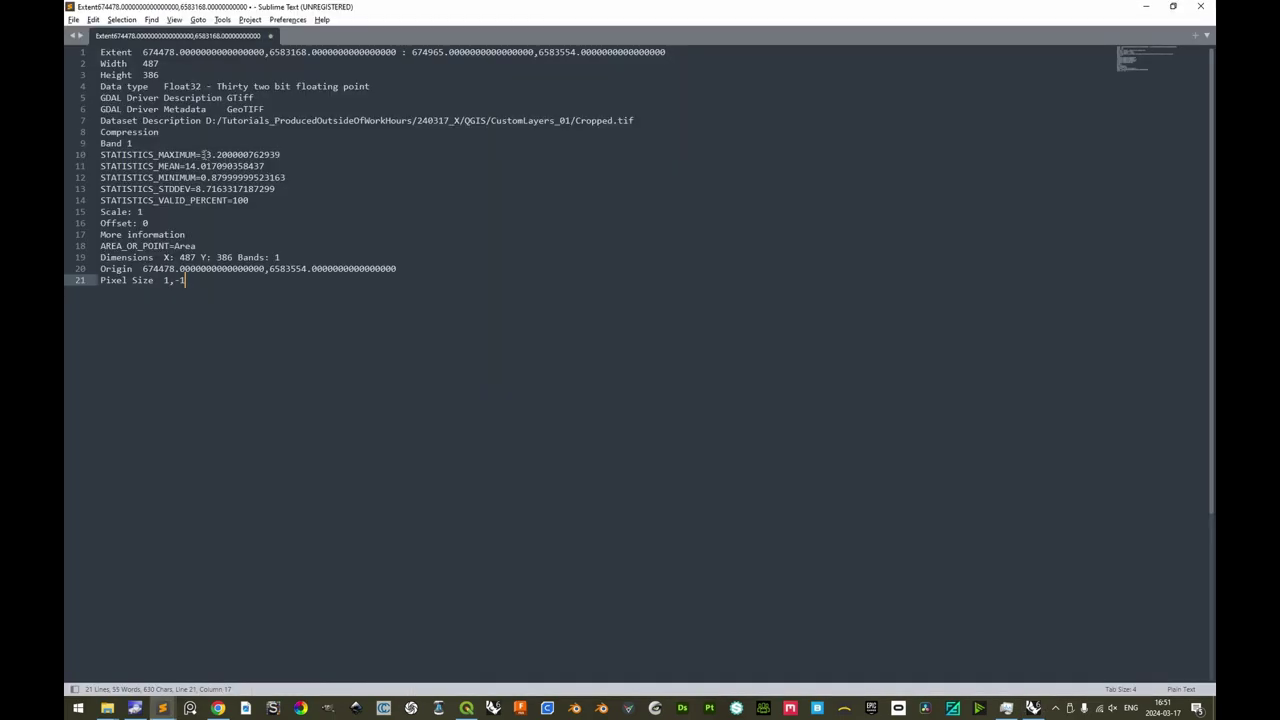
drag(202, 154, 216, 154)
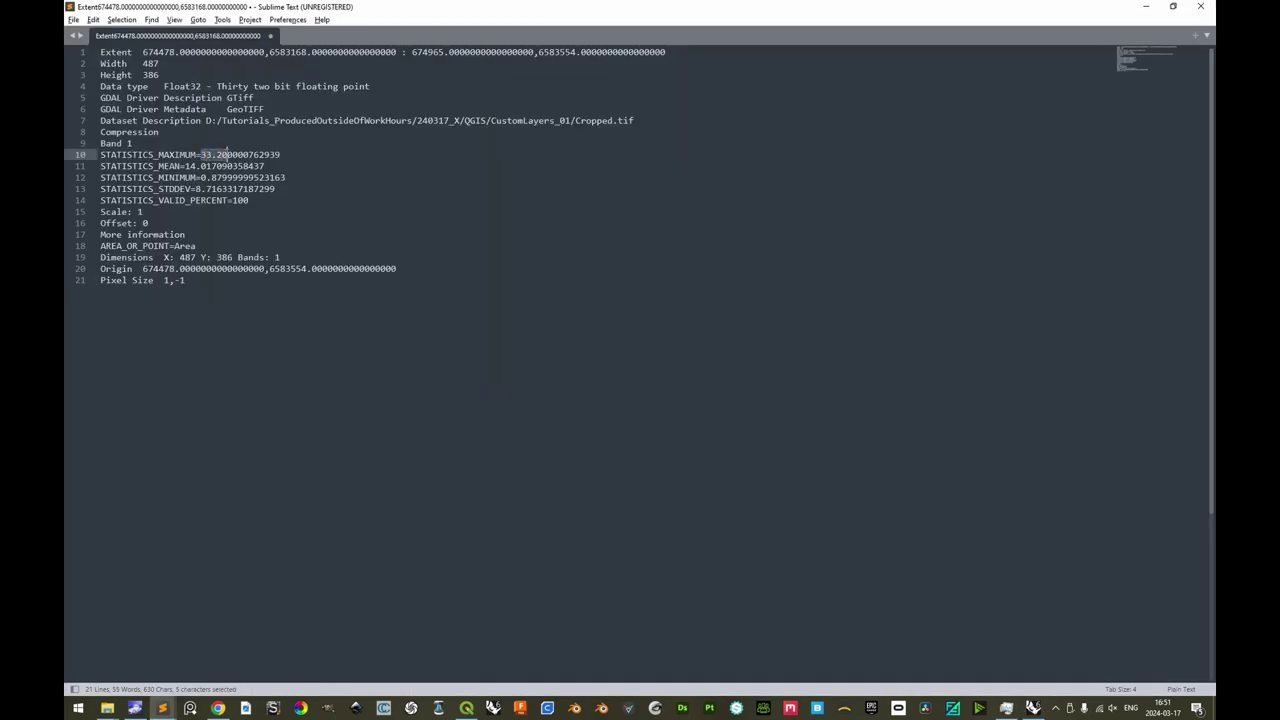
key(alt+Tab)
double_click(866, 323)
text(33.2)
key(Return)
Look up the raster's minimum elevation in the notes and set the topography's lowest point in Grasshopper to 0.88 m.
key(alt+Tab)
drag(201, 177, 220, 177)
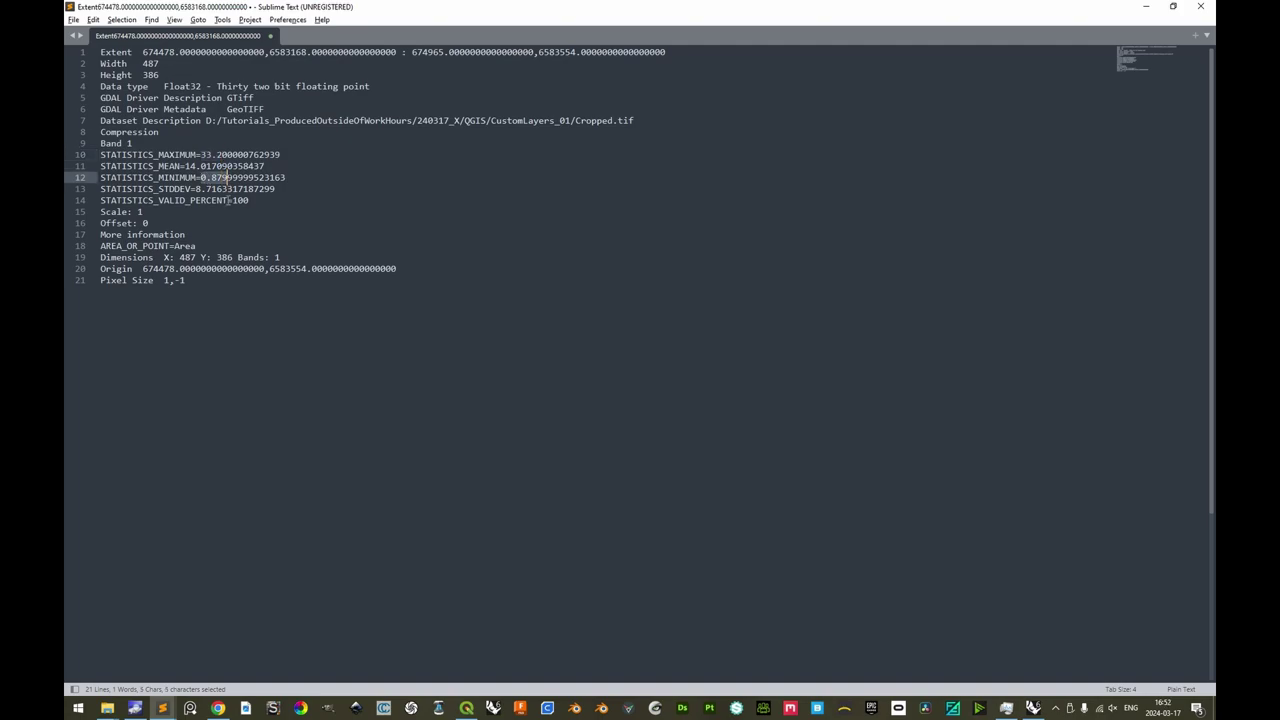
click(216, 177)
click(213, 178)
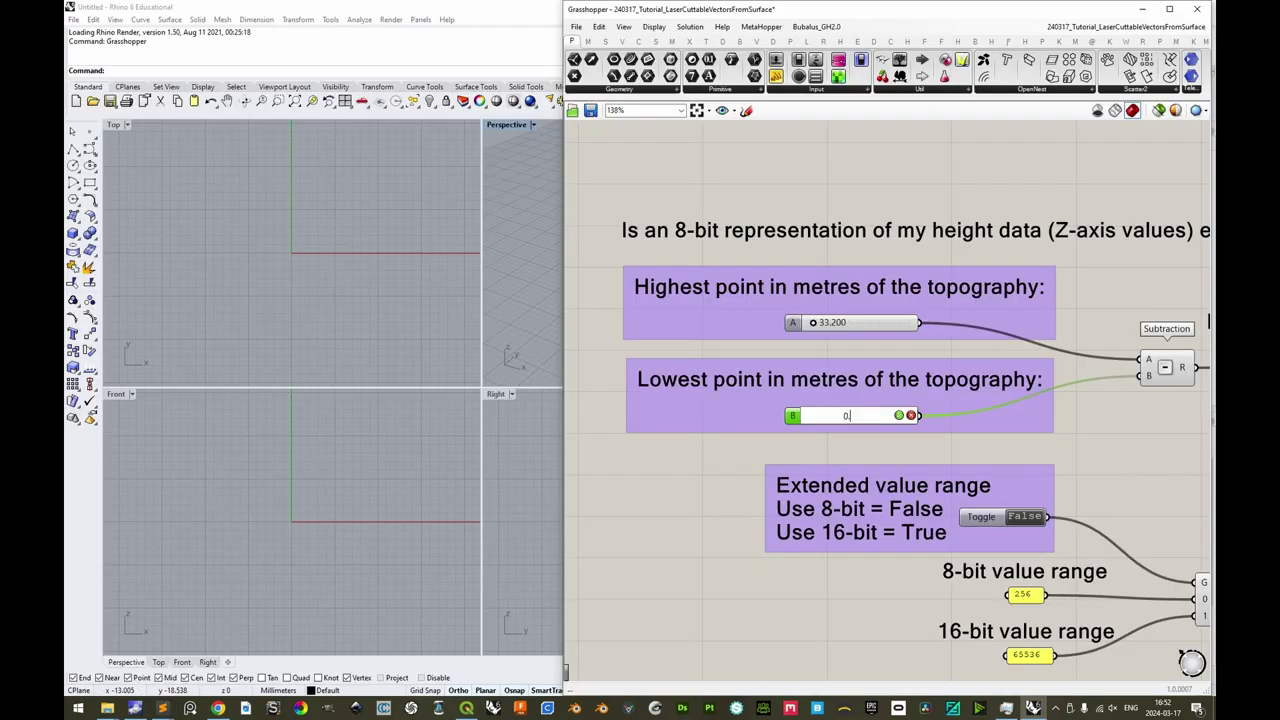
key(Return)
Examine the calculated height range in metres and the 8-bit and 16-bit value range inputs.
scroll(815, 418, up, 3)
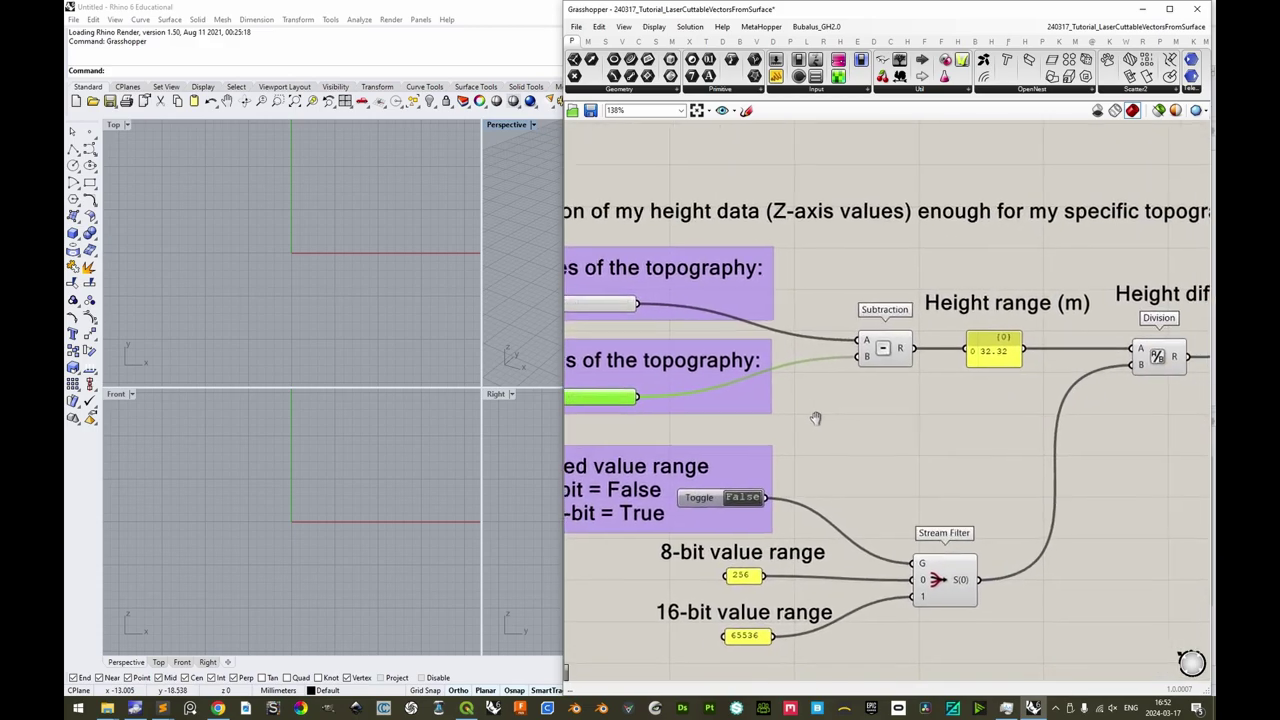
right_drag(815, 418, 799, 418)
click(983, 356)
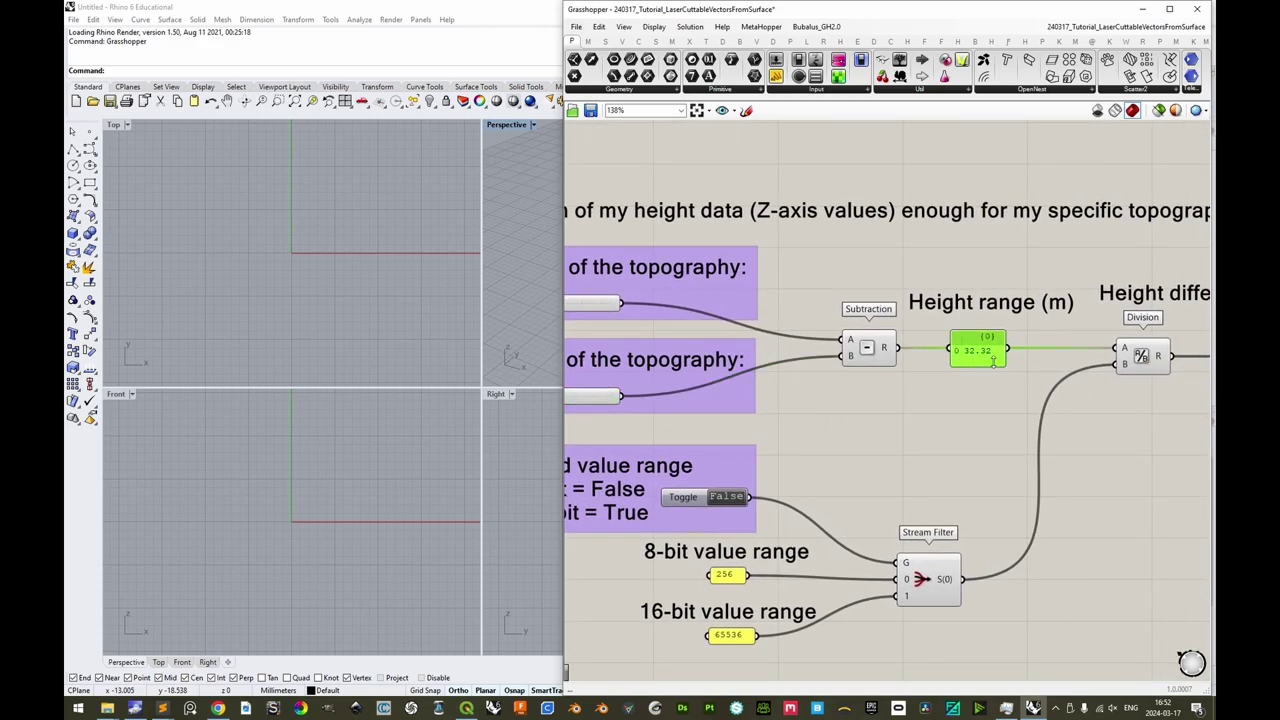
scroll(993, 362, down, 2)
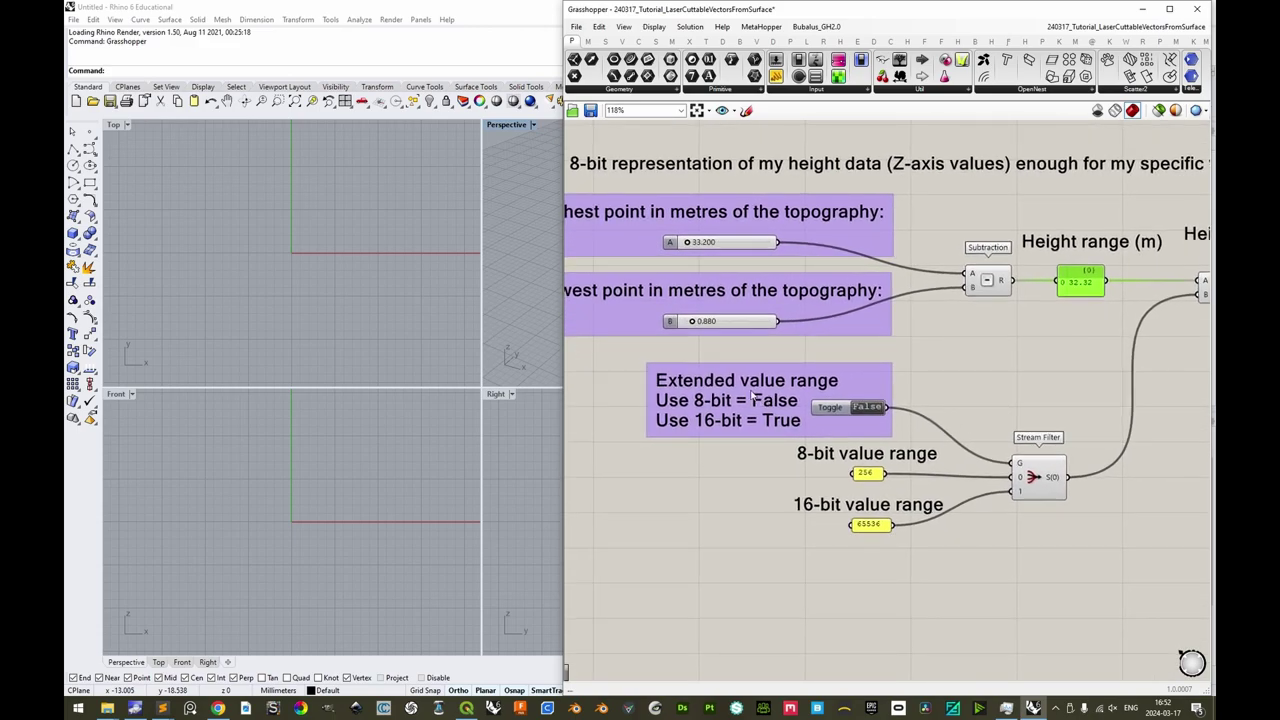
Examine the height difference between discrete vertical steps in metres, in millimetres and at the model's fabrication scale.
right_drag(1063, 368, 830, 383)
right_drag(1060, 363, 786, 380)
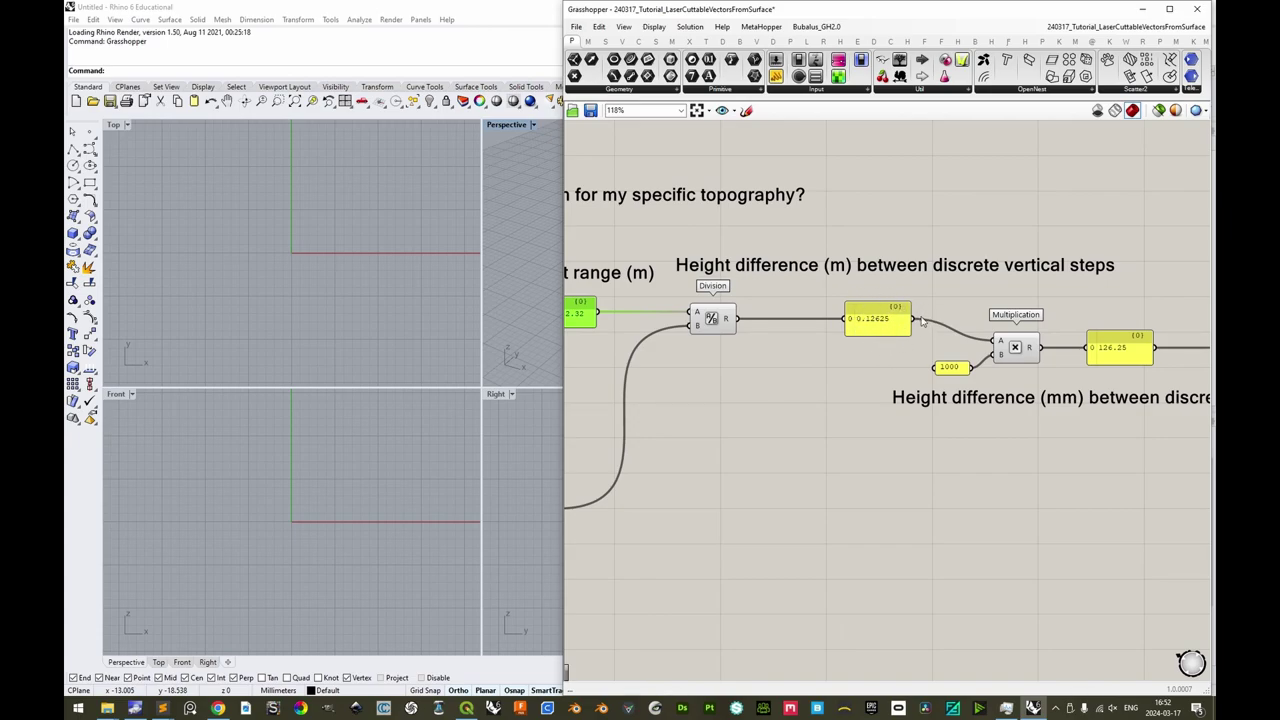
scroll(872, 330, down, 1)
mouse_move(812, 387)
right_down()
mouse_move(1039, 336)
mouse_move(820, 367)
right_up()
scroll(869, 318, up, 2)
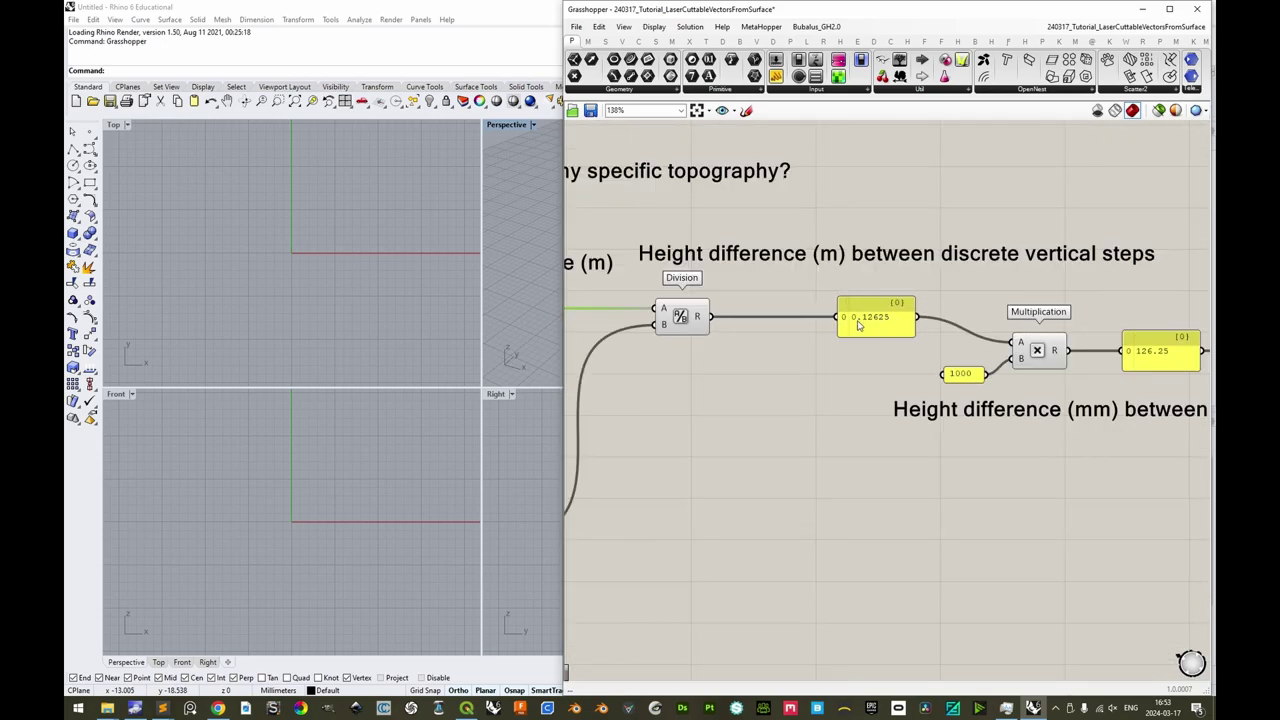
scroll(900, 388, down, 2)
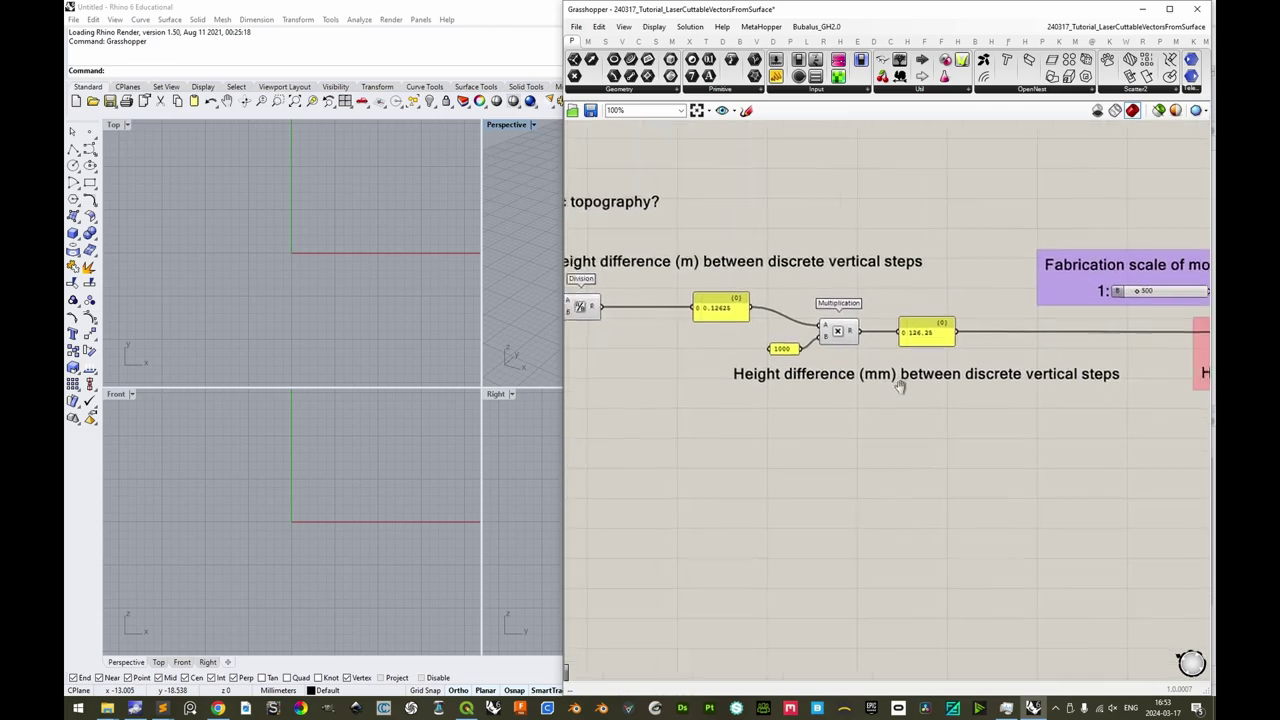
right_drag(900, 387, 791, 391)
right_drag(1021, 356, 795, 382)
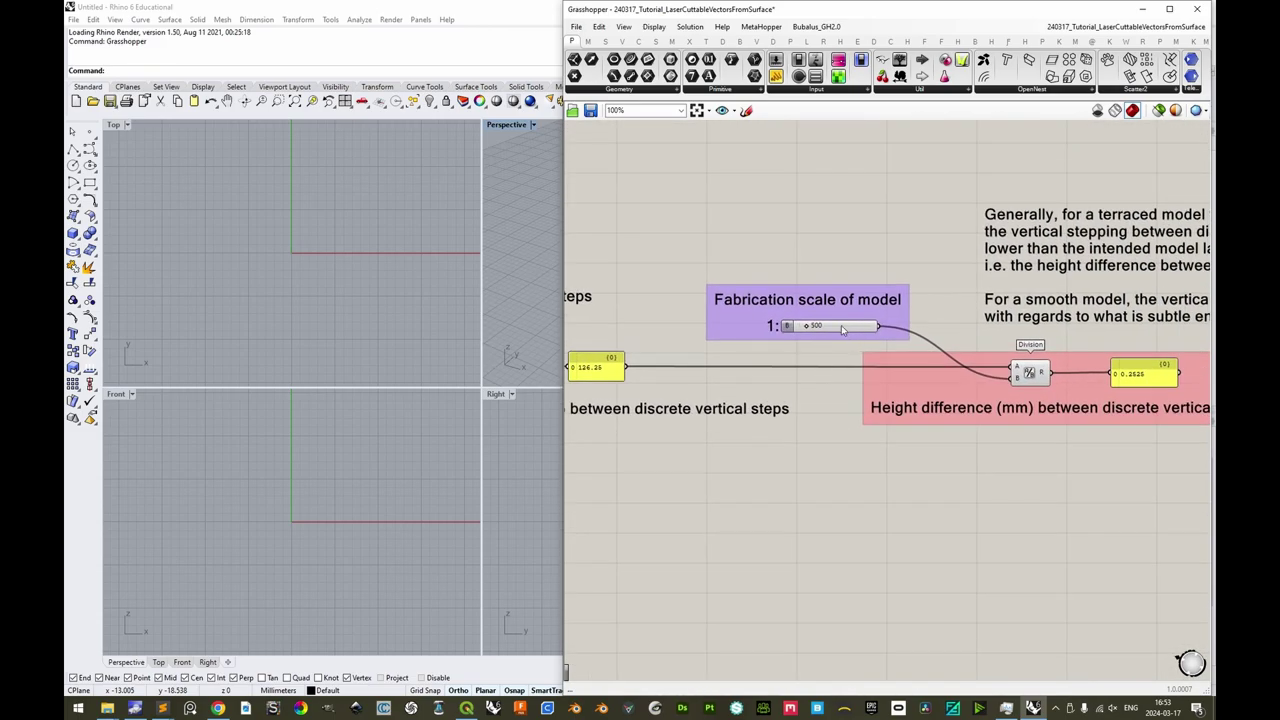
right_drag(1024, 381, 792, 356)
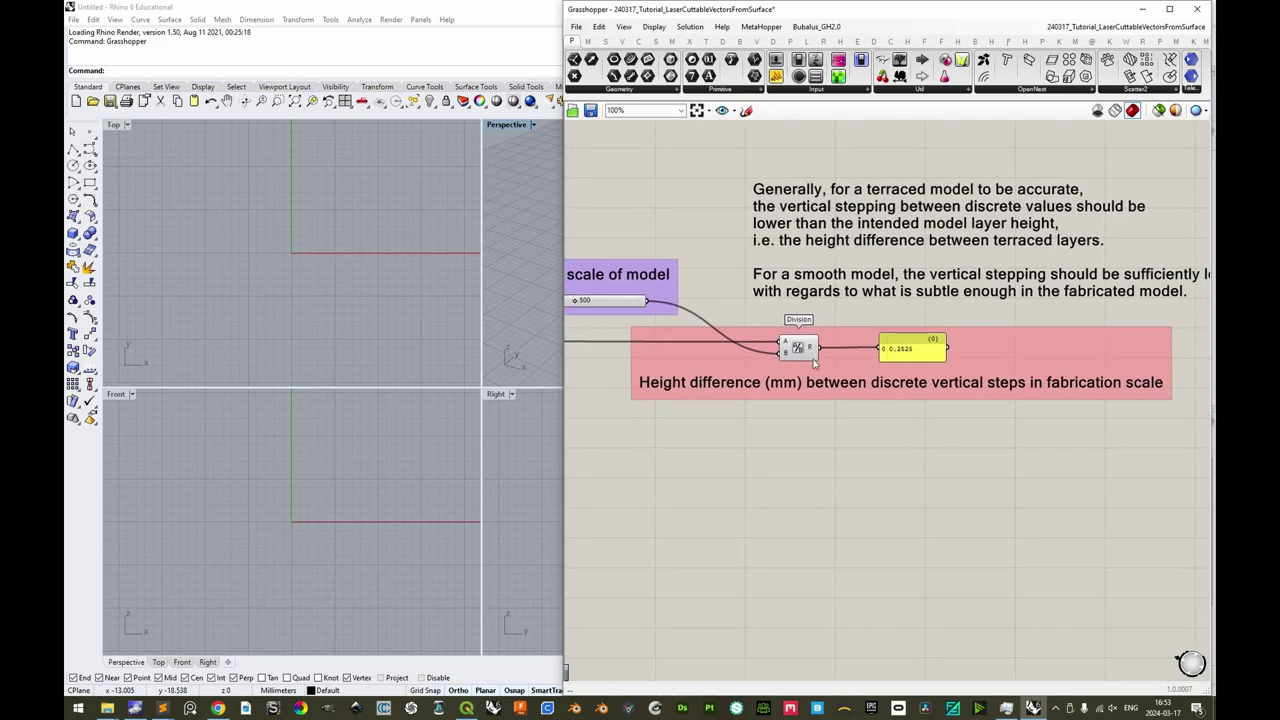
scroll(914, 355, up, 2)
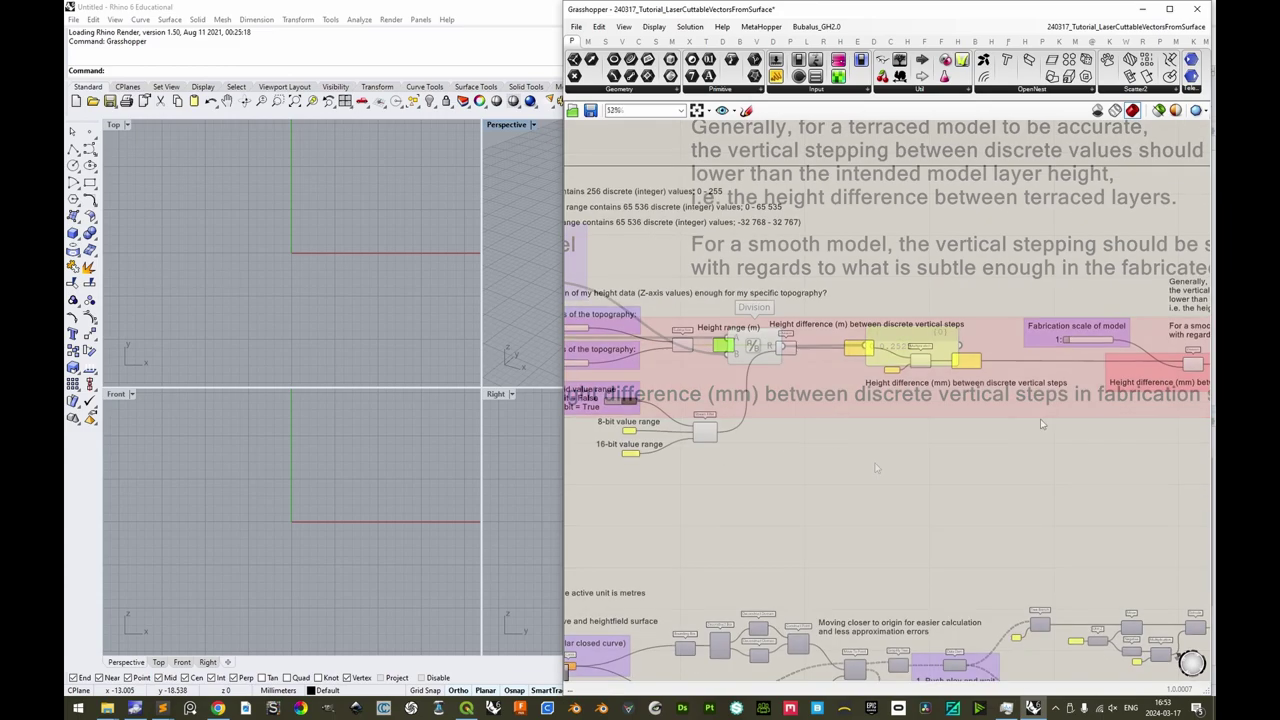
Set the topography's highest point in metres to 182 in the Grasshopper definition.
right_drag(668, 378, 857, 374)
scroll(750, 325, up, 4)
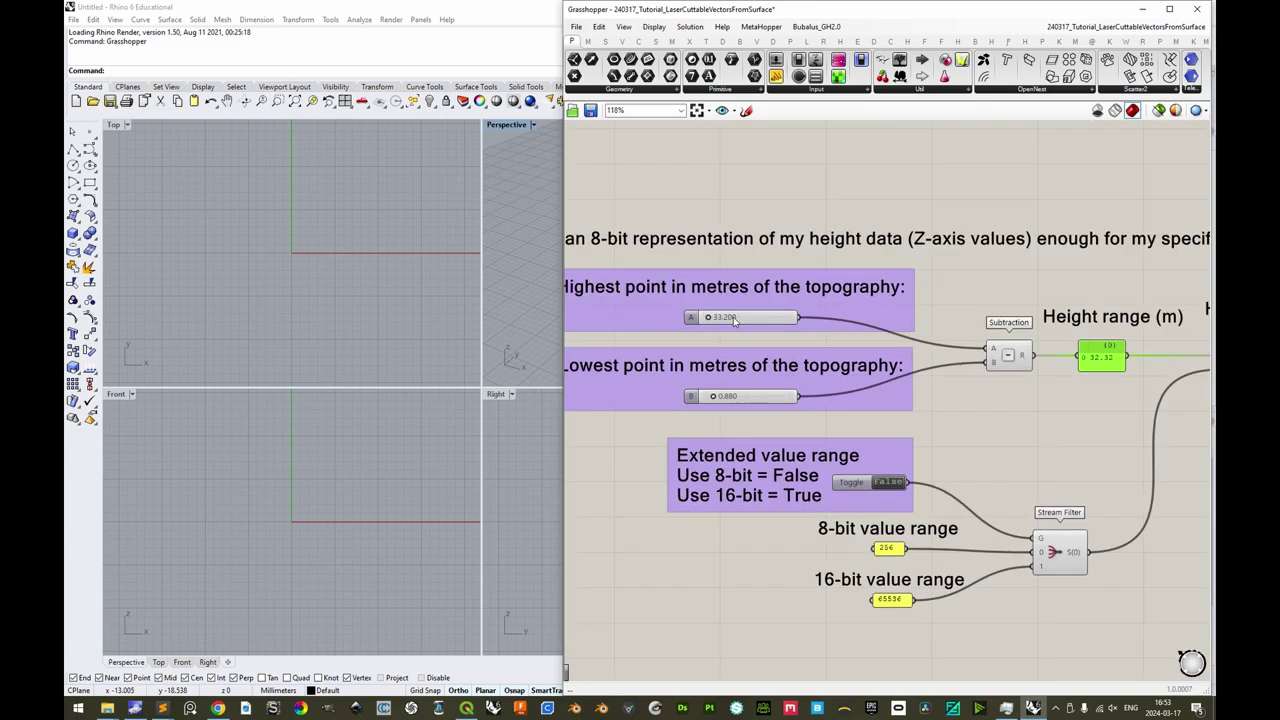
scroll(733, 317, up, 2)
double_click(728, 317)
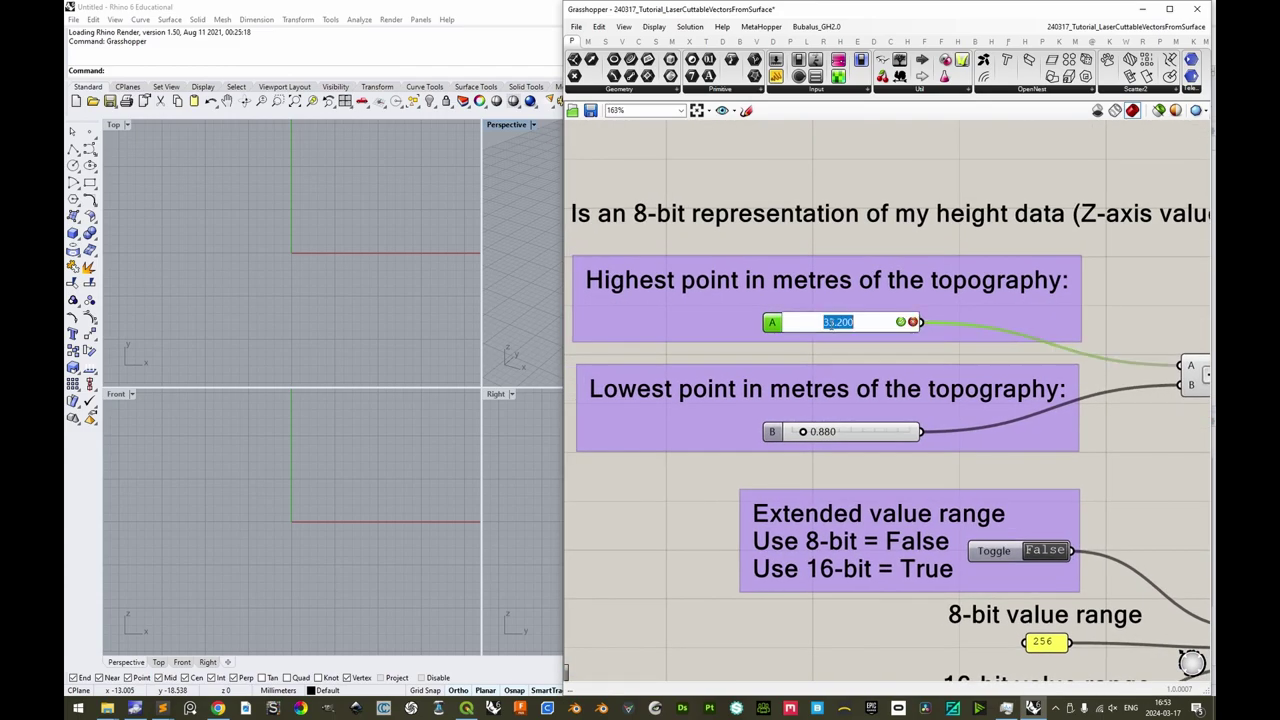
text(182)
key(Return)
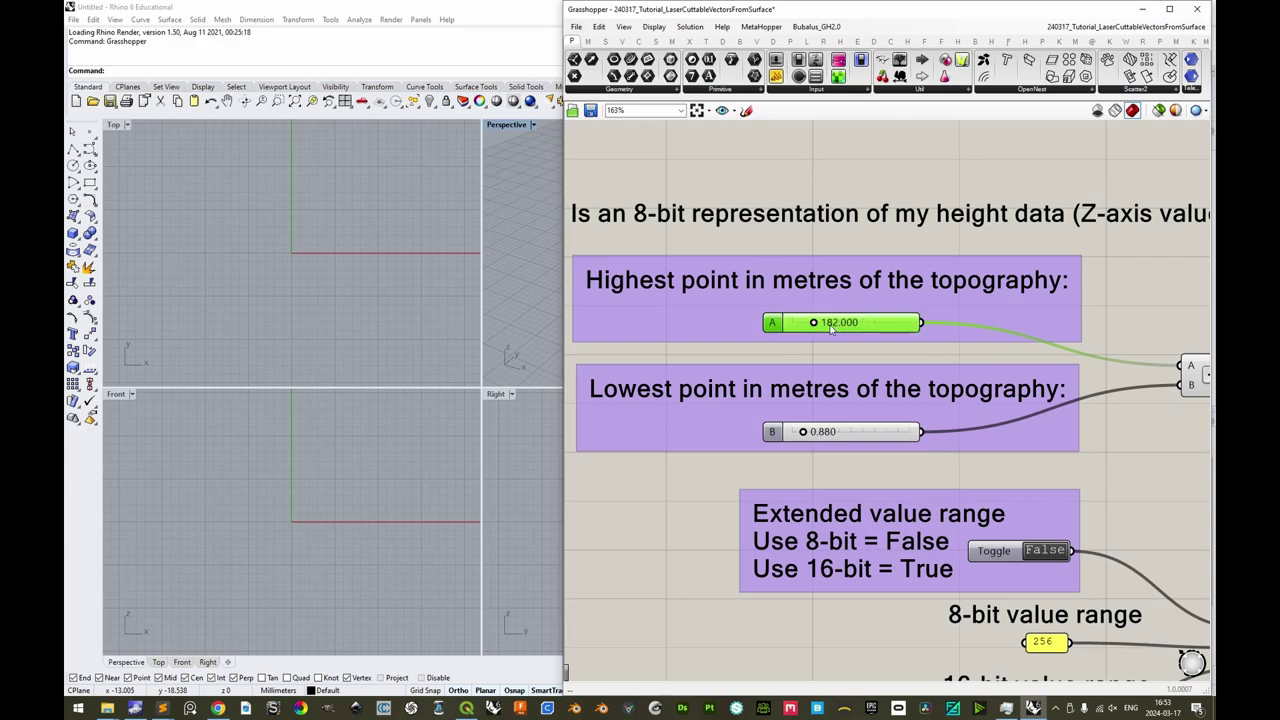
Follow the calculation from the new height range through to the vertical step size in fabrication scale for the 8-bit range.
scroll(844, 396, down, 3)
scroll(874, 449, up, 2)
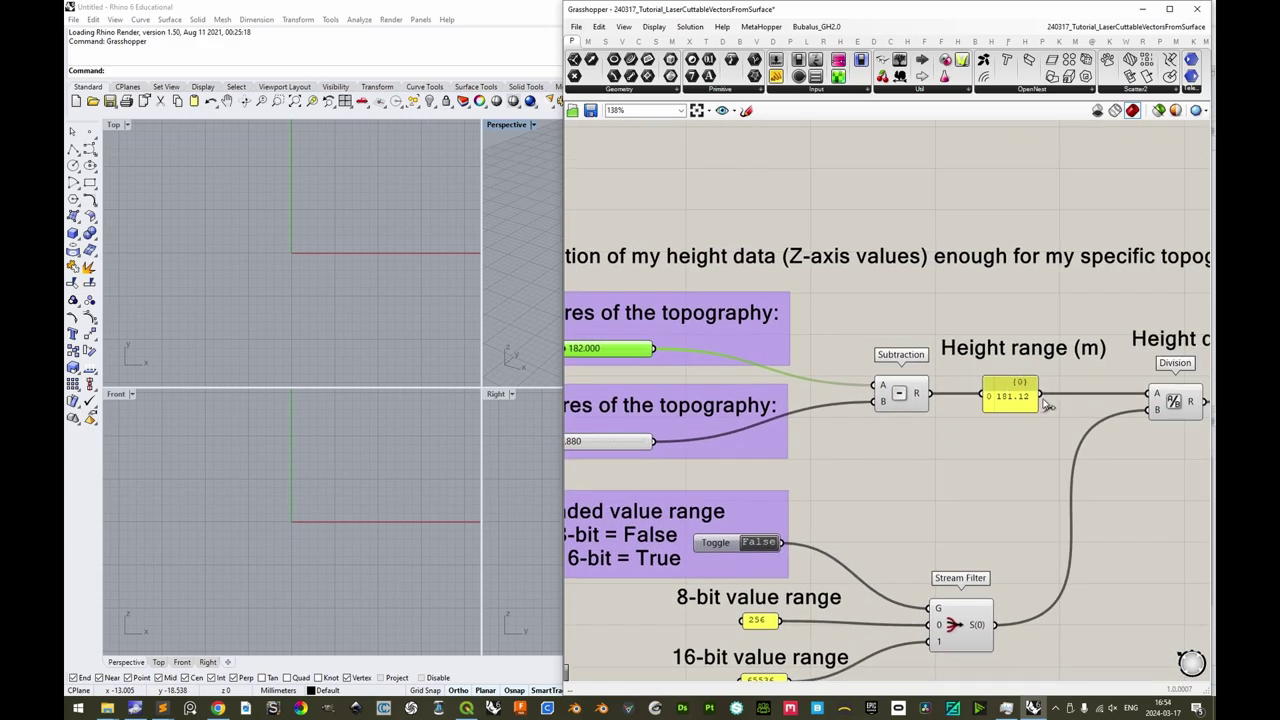
right_drag(1087, 450, 891, 429)
scroll(891, 429, down, 1)
right_drag(990, 442, 911, 437)
scroll(911, 437, down, 1)
right_drag(1200, 464, 946, 440)
right_drag(1028, 450, 985, 450)
right_drag(1083, 455, 839, 453)
right_drag(997, 456, 830, 462)
mouse_move(1069, 455)
right_down()
mouse_move(932, 459)
mouse_move(1088, 434)
right_up()
scroll(936, 419, up, 5)
scroll(1088, 434, down, 4)
right_drag(848, 410, 951, 414)
scroll(821, 340, up, 4)
scroll(836, 360, down, 3)
right_drag(829, 370, 690, 355)
right_drag(1075, 424, 897, 418)
Switch the extended value range to 16-bit (True) and check the resulting vertical step size in fabrication scale.
scroll(910, 401, up, 3)
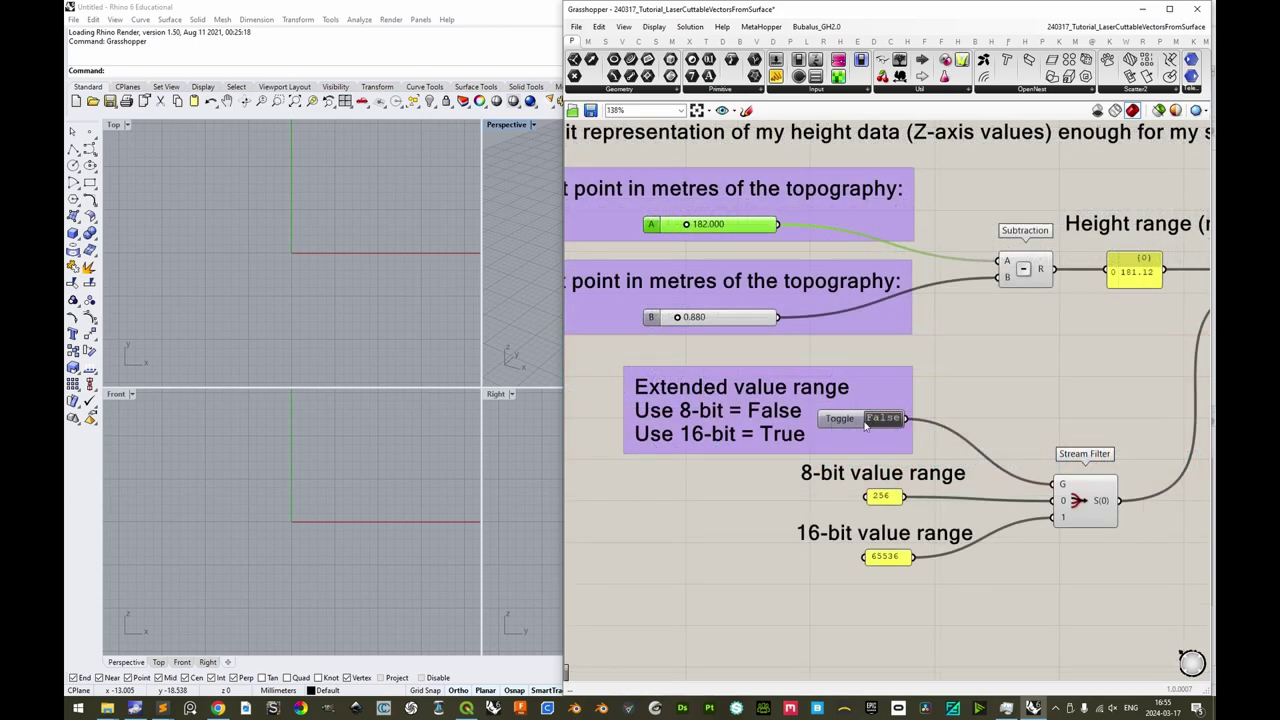
scroll(889, 426, down, 4)
right_drag(991, 433, 700, 420)
right_drag(1150, 415, 978, 421)
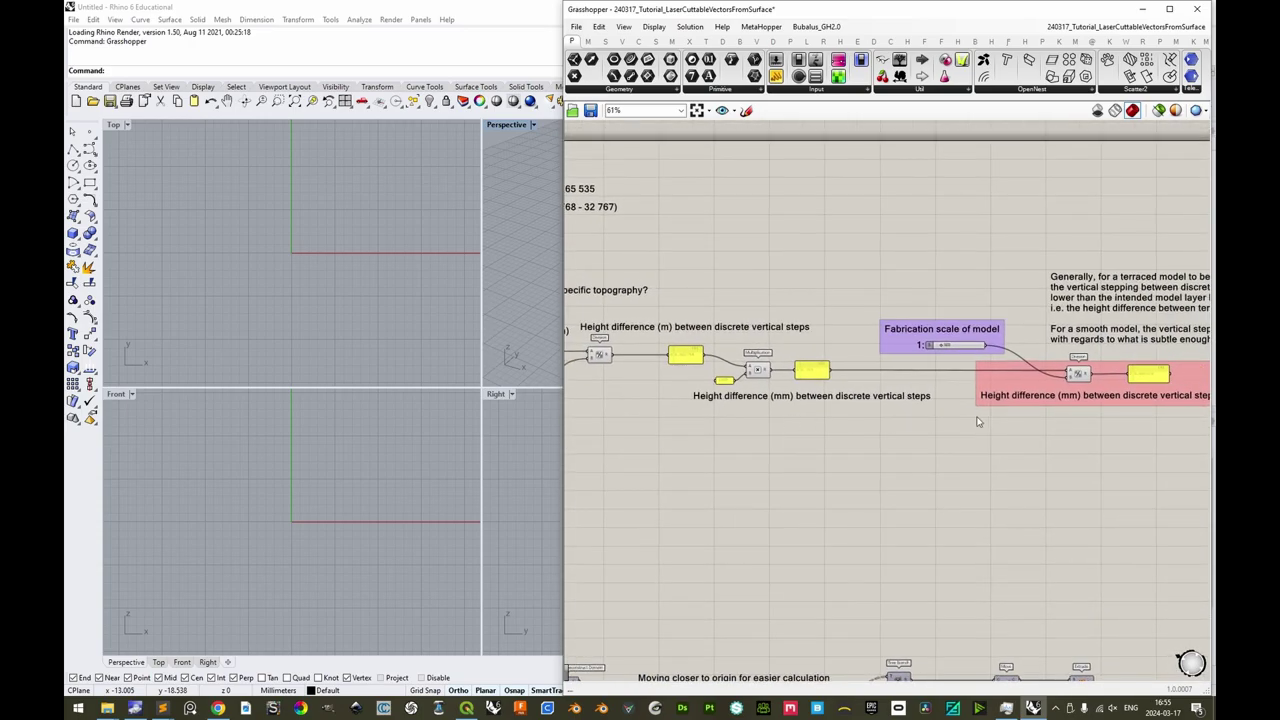
scroll(853, 375, up, 5)
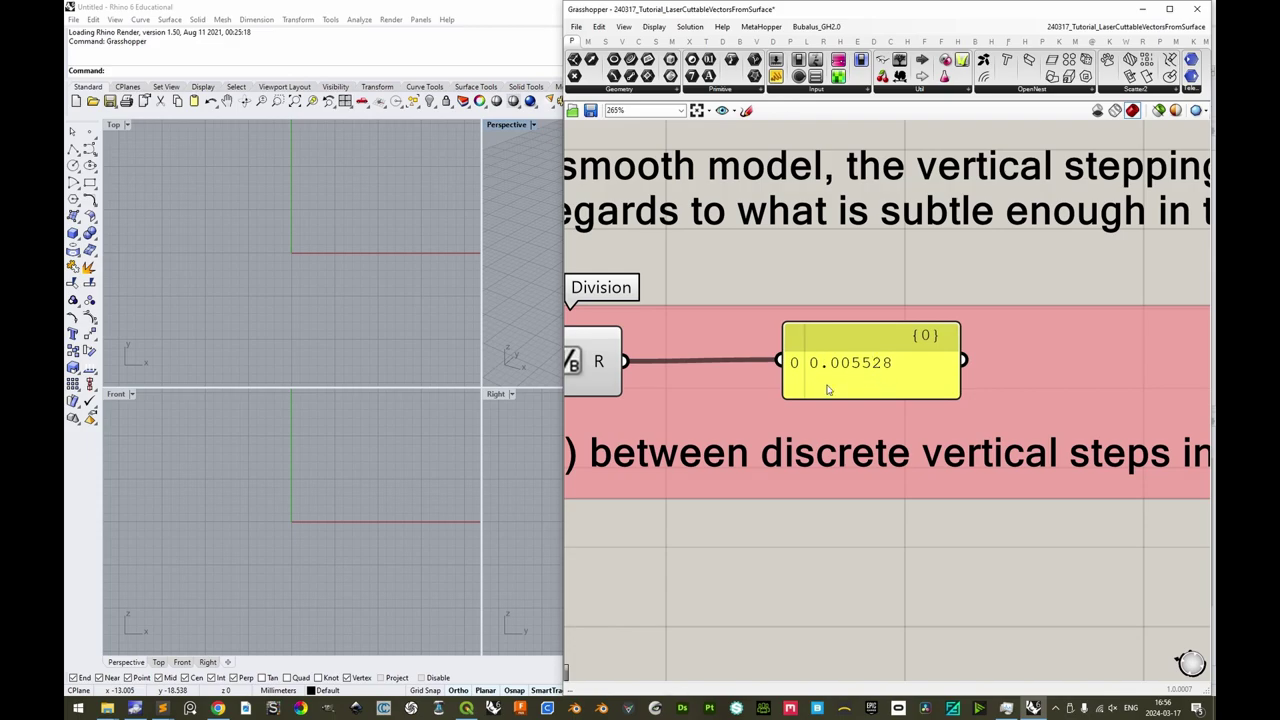
scroll(863, 393, down, 4)
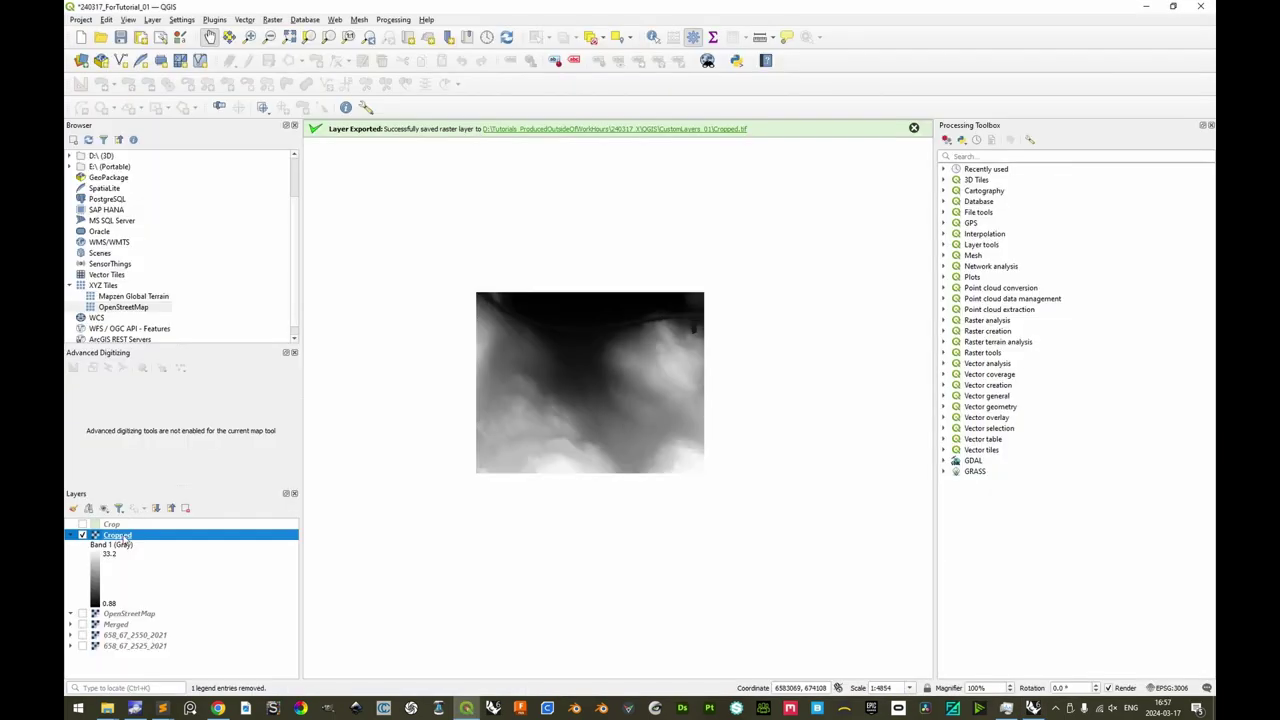
In QGIS, export the Cropped layer as a rendered-image GeoTIFF named Cropped_8bit in the CustomLayers_01 folder and hide the new layer.
right_click(124, 538)
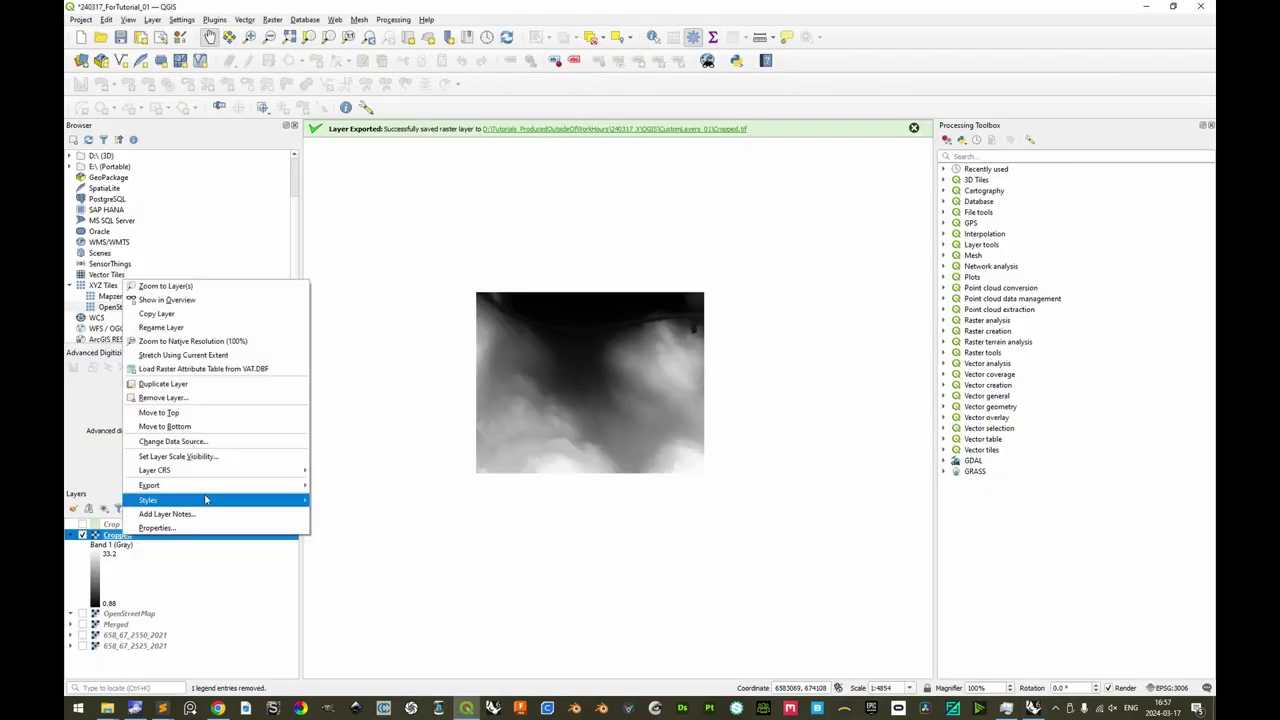
mouse_move(220, 486)
click(335, 487)
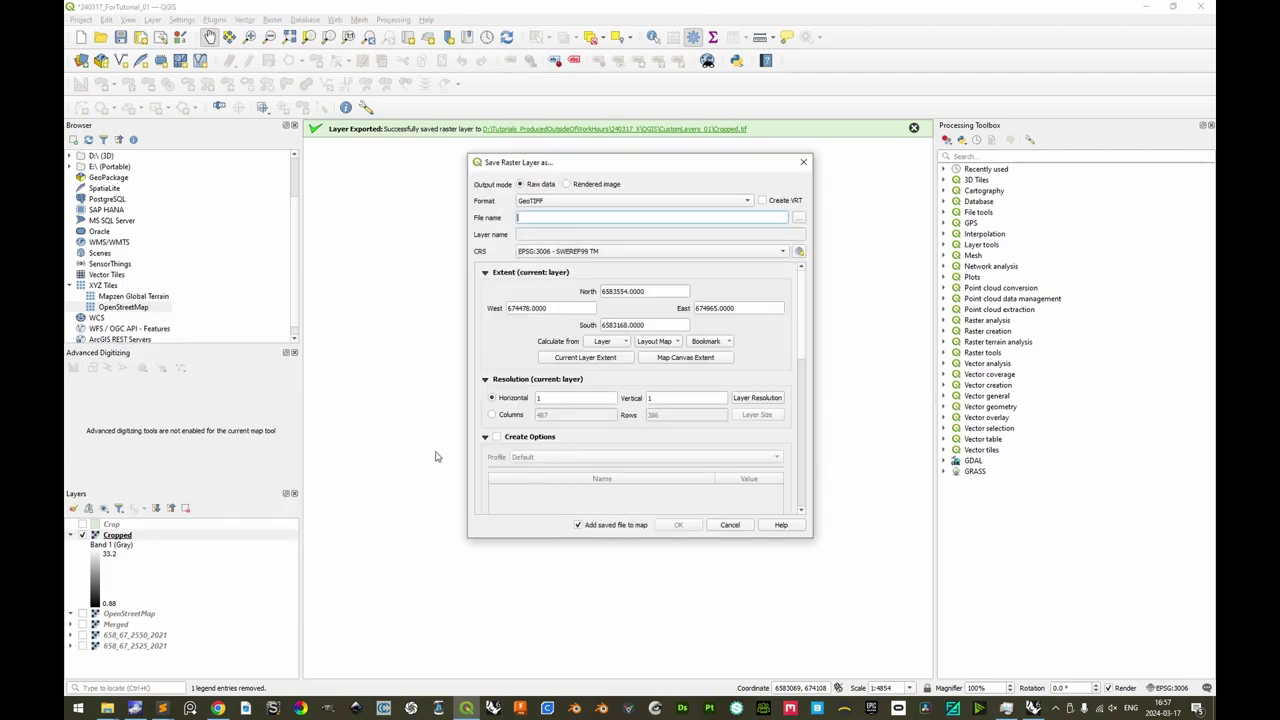
click(569, 185)
click(800, 218)
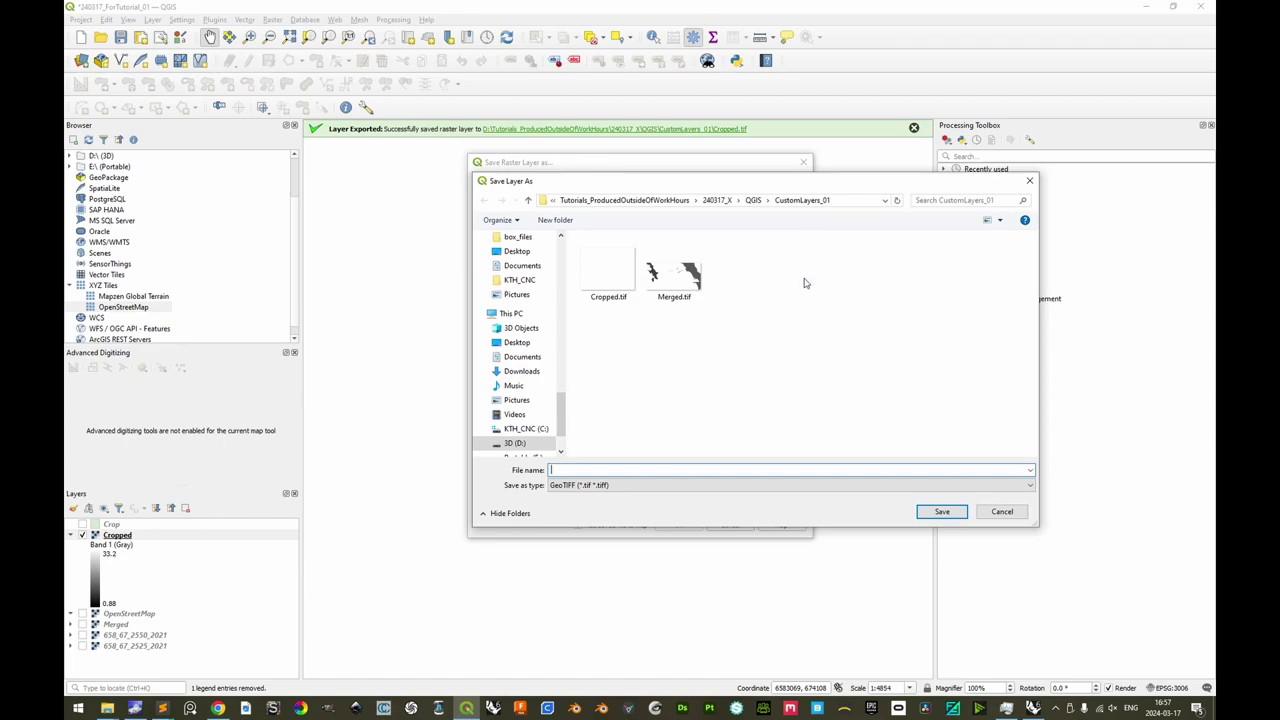
text(Cropped_8bit)
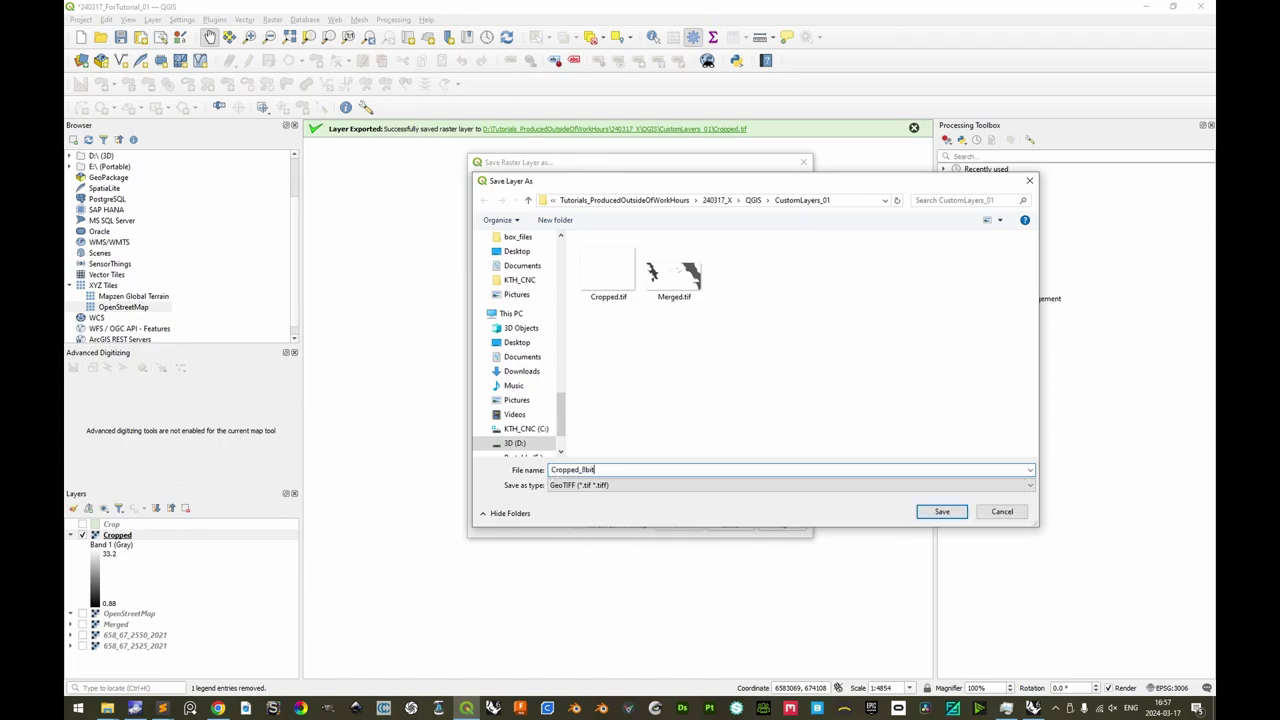
key(Return)
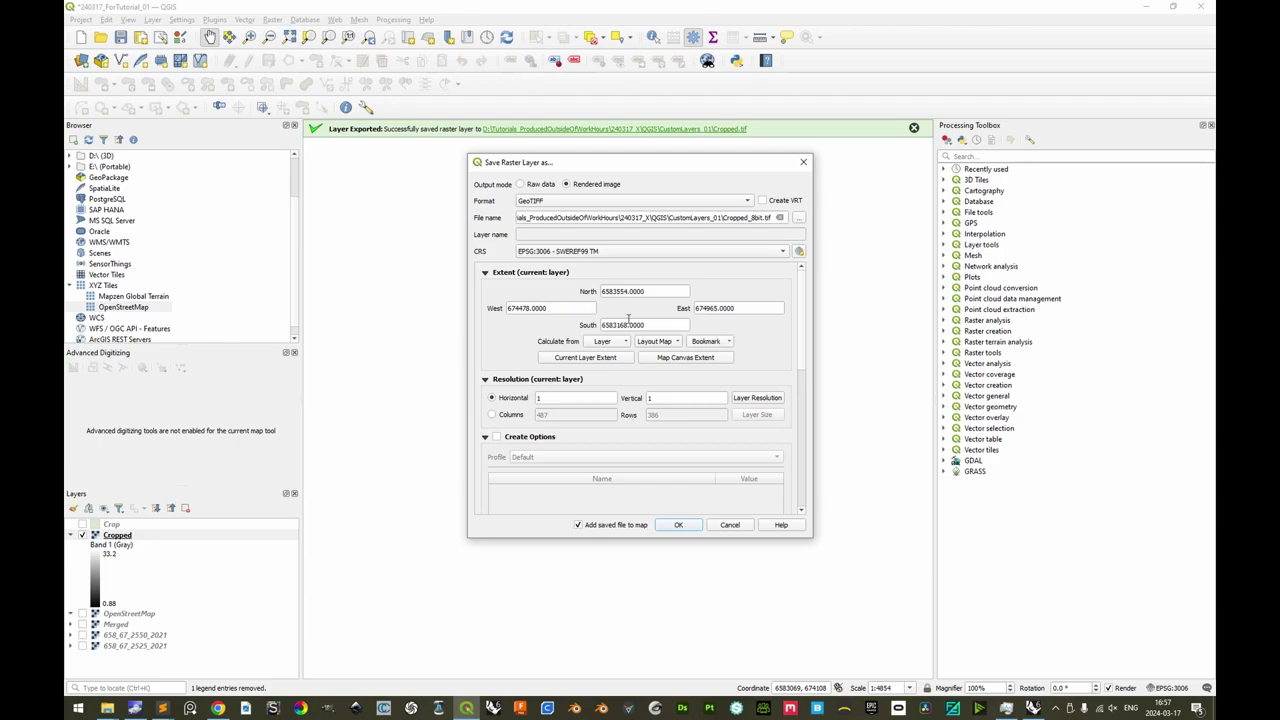
click(678, 524)
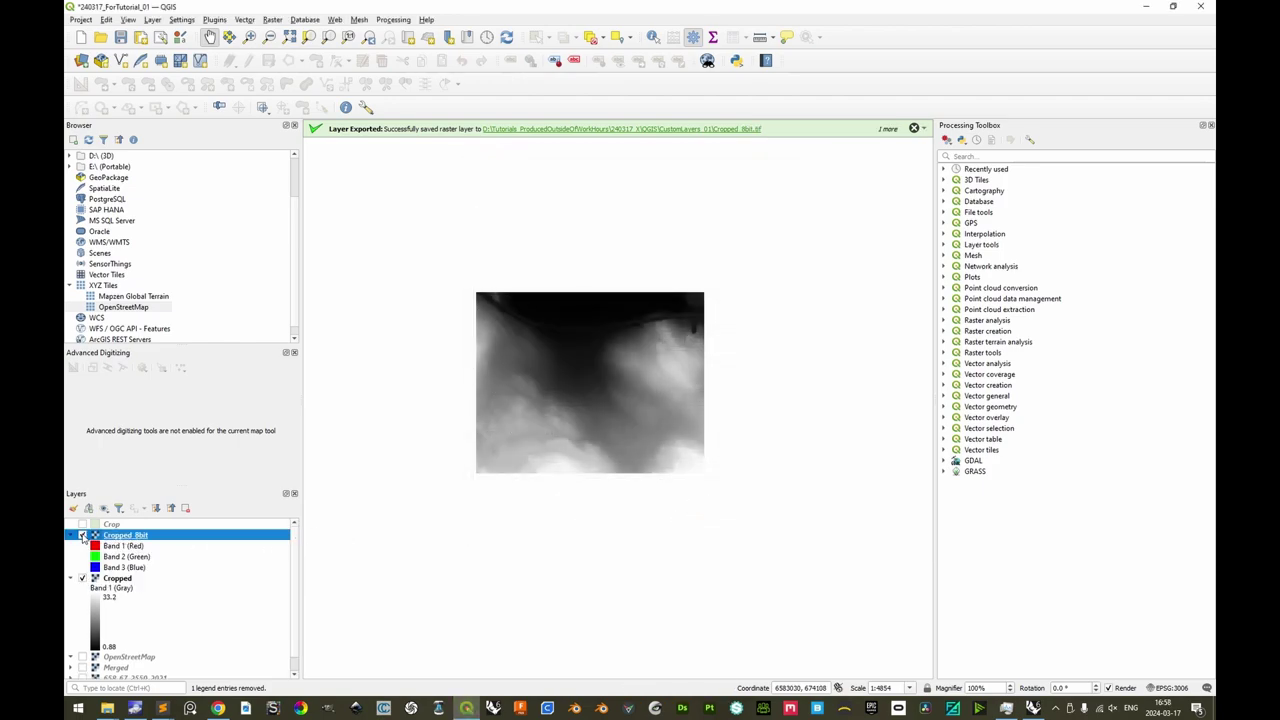
click(73, 536)
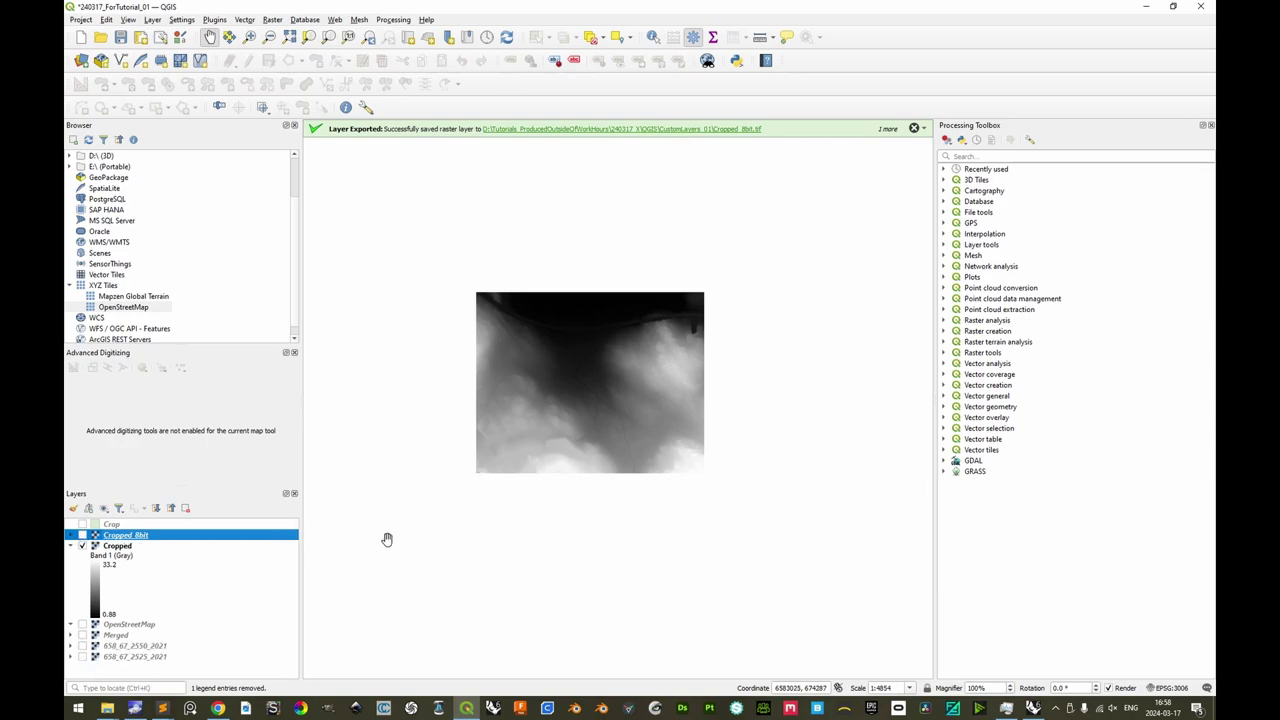
Open the Raster Calculator from the raster analysis tools and choose Cropped as its only input layer.
click(144, 548)
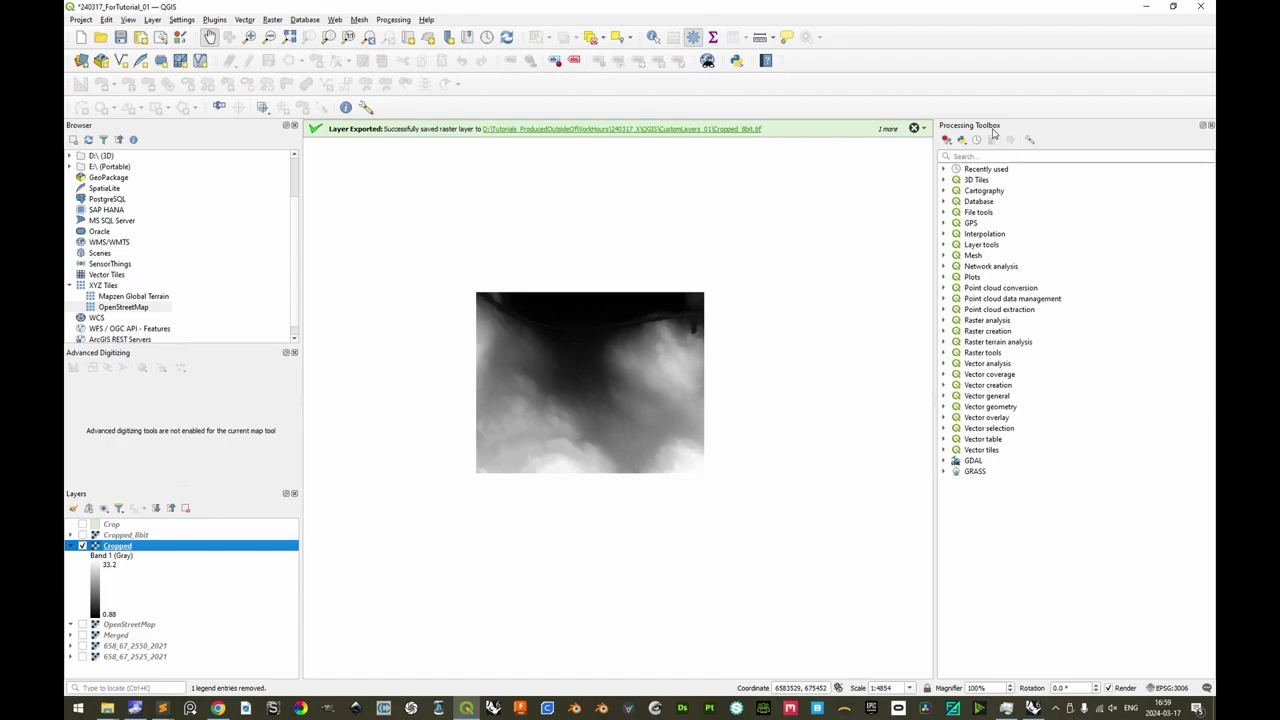
click(395, 20)
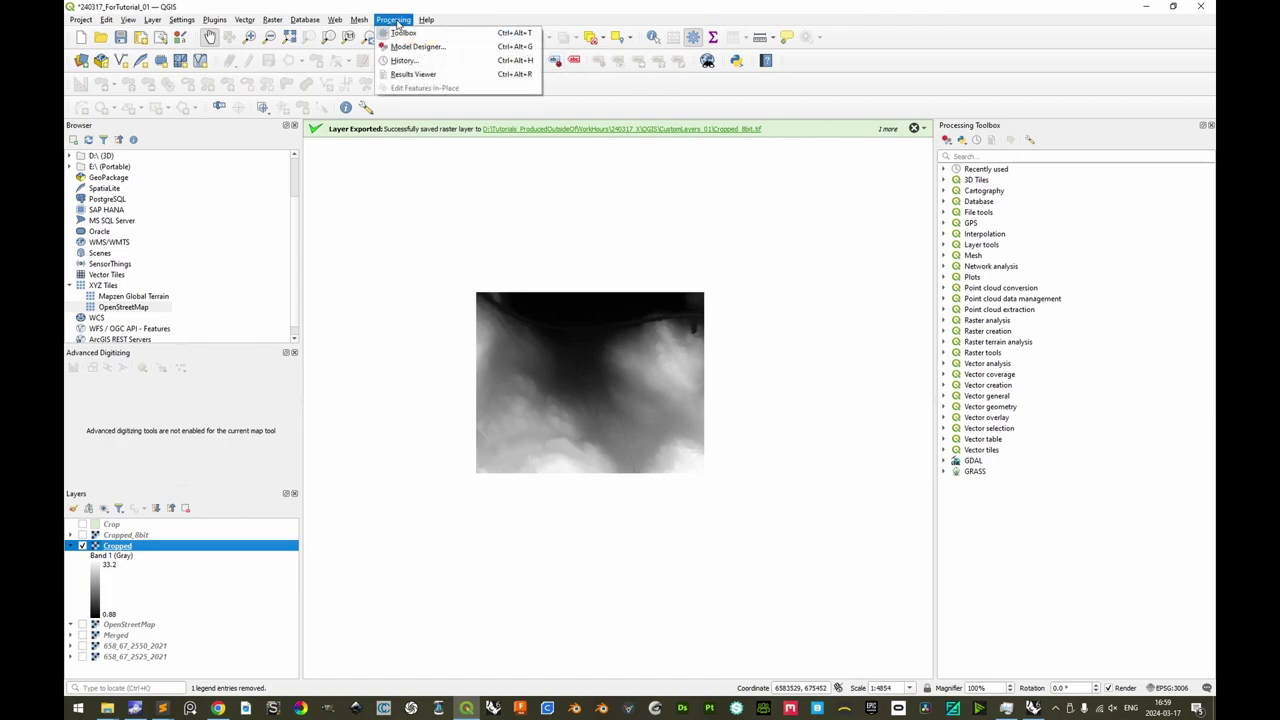
click(402, 34)
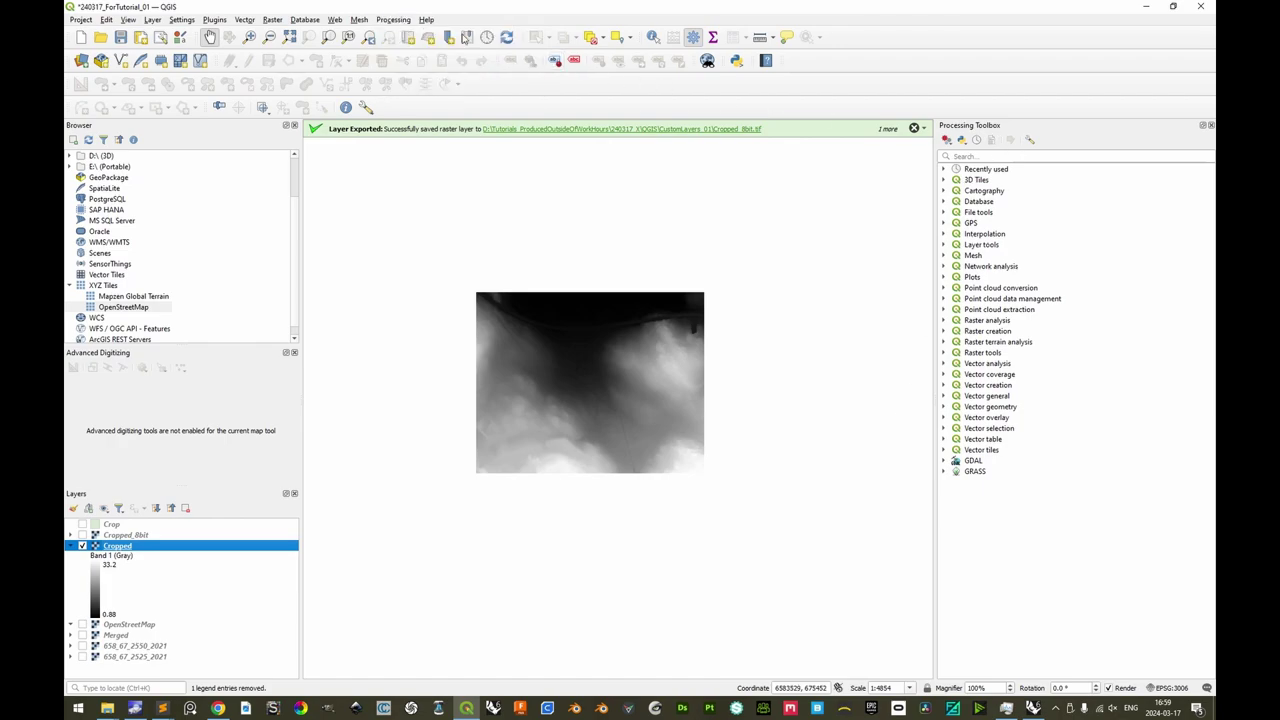
click(943, 320)
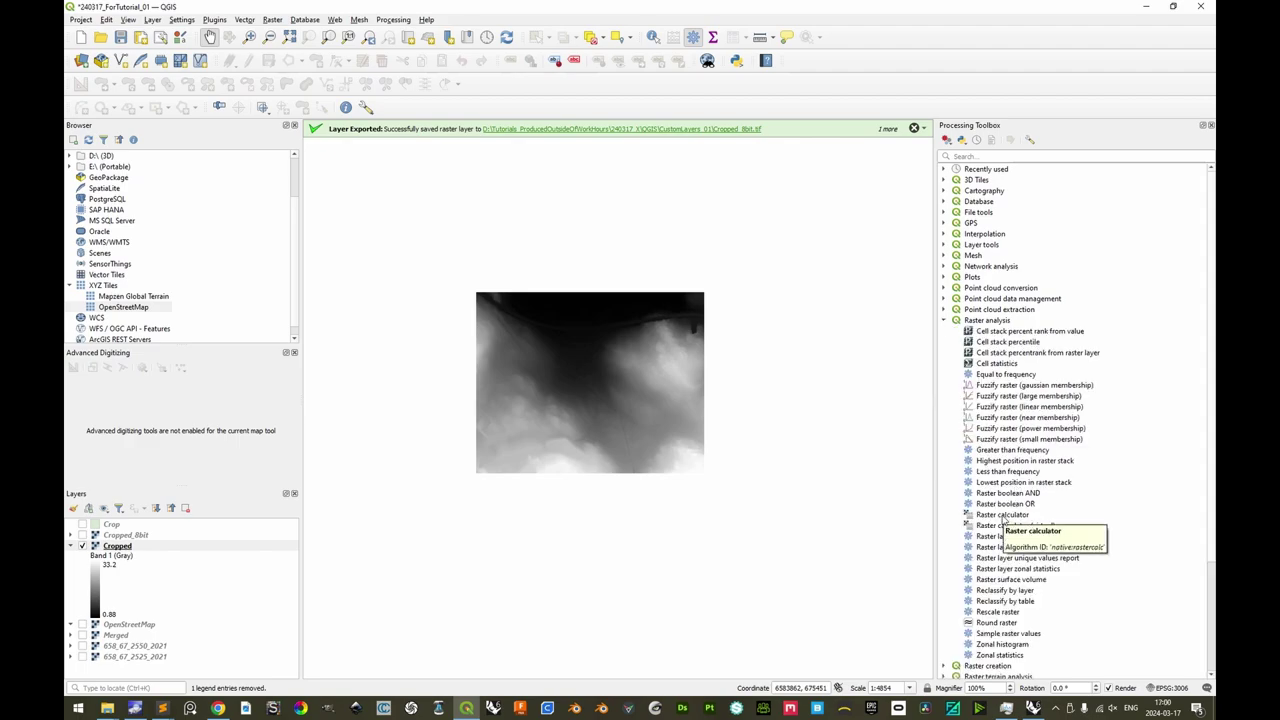
double_click(1003, 515)
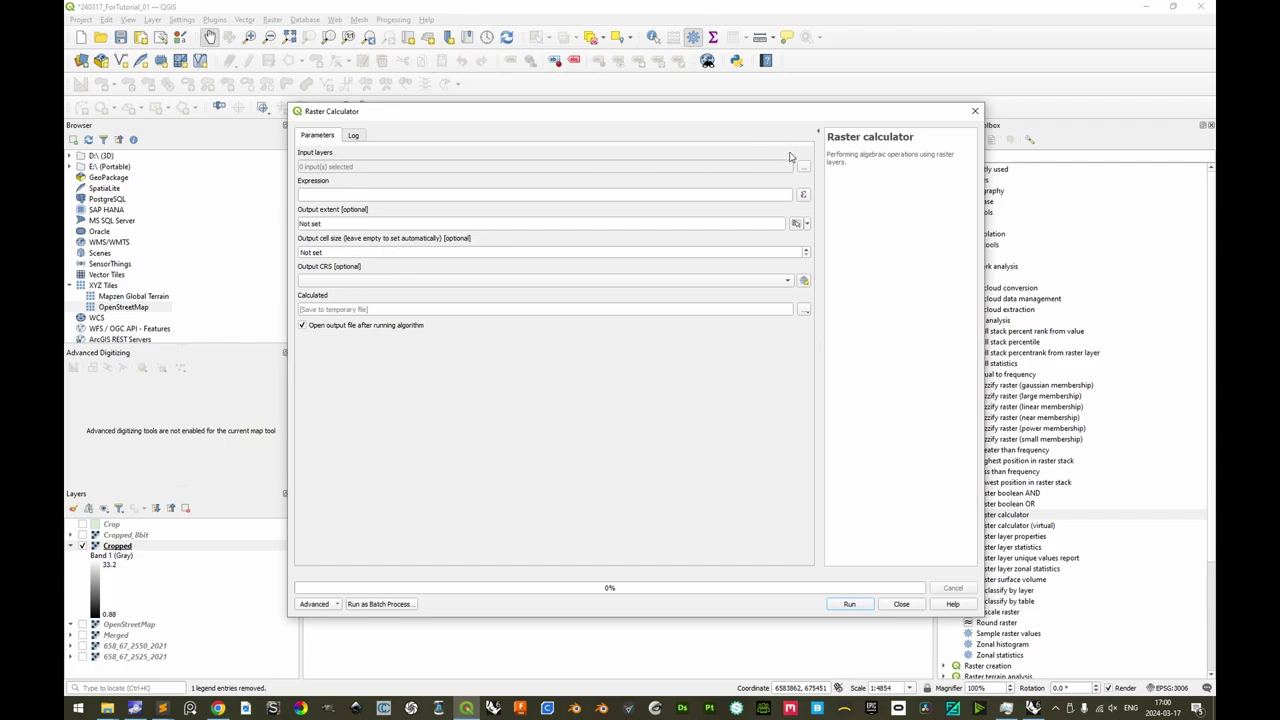
click(803, 167)
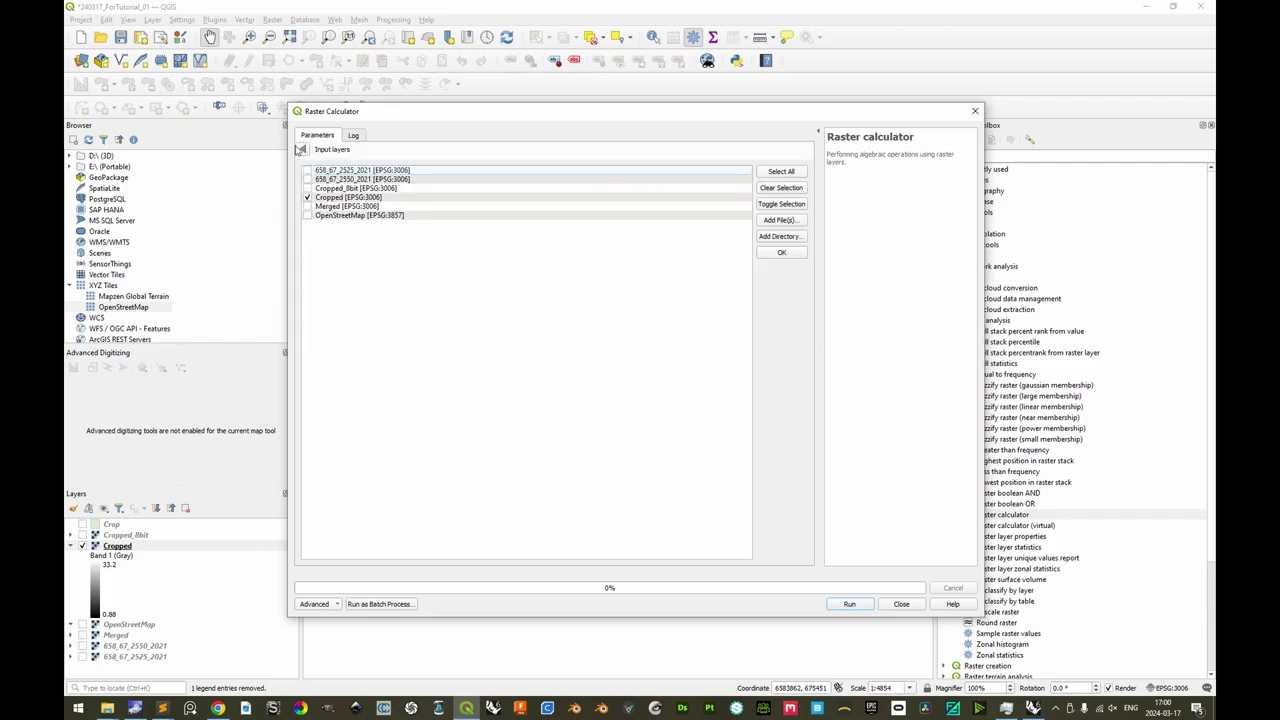
click(302, 149)
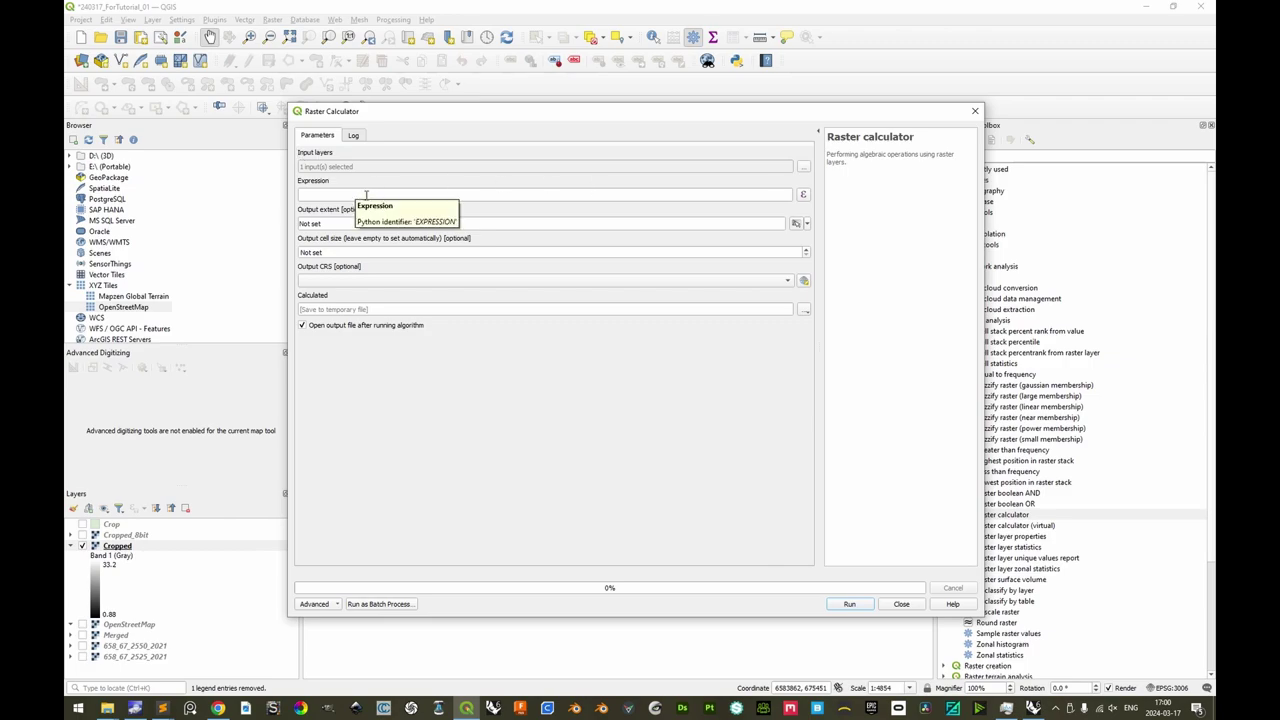
Enter the expression ( "Cropped@1" - STATISTICS_MINIMUM ) / ( STATISTICS_MAXIMUM - STATISTICS_MINIMUM ) * 65535 in the Raster Calculator.
key(alt+Tab)
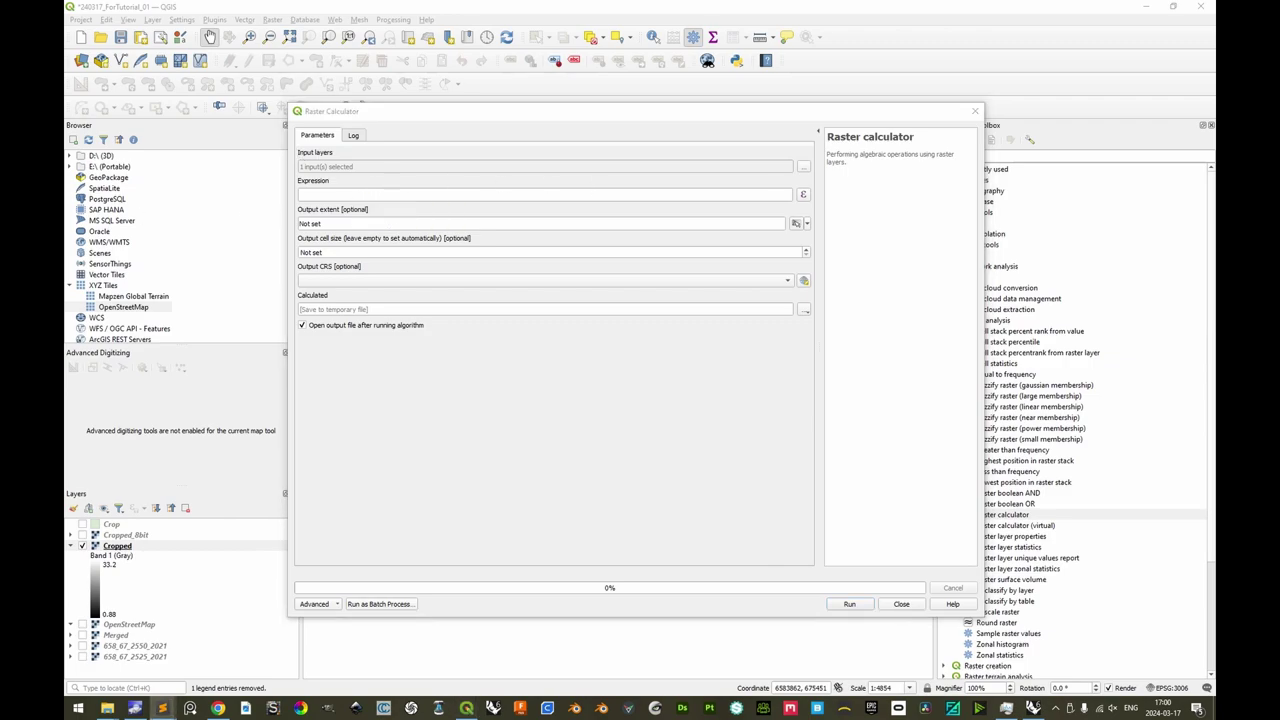
click(376, 195)
text(( "Cropped@1" - STATISTICS_MINIMUM ) / ( STATISTICS_MAXIMUM - STATISTICS_MINIMUM ) * 65535)
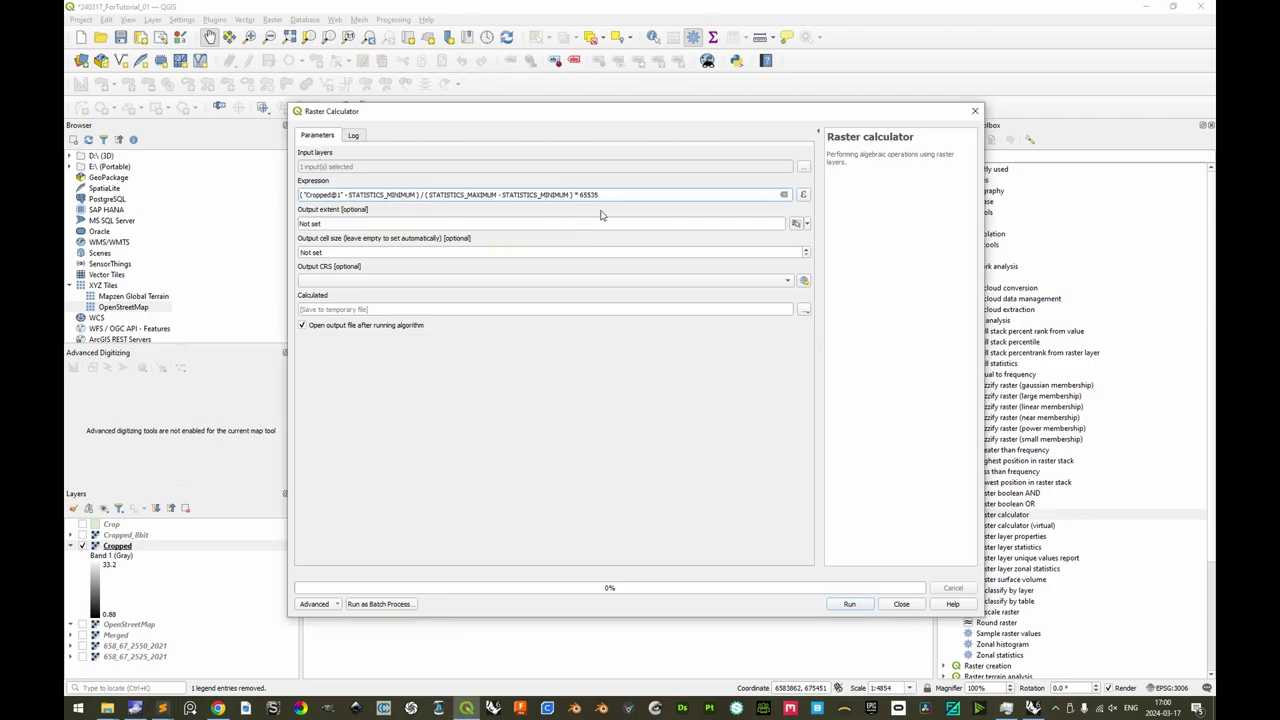
drag(305, 195, 321, 194)
click(347, 194)
Copy the minimum value 0.87999999523163 from the Sublime Text notes and replace both STATISTICS_MINIMUM placeholders in the expression with it.
key(alt+Tab)
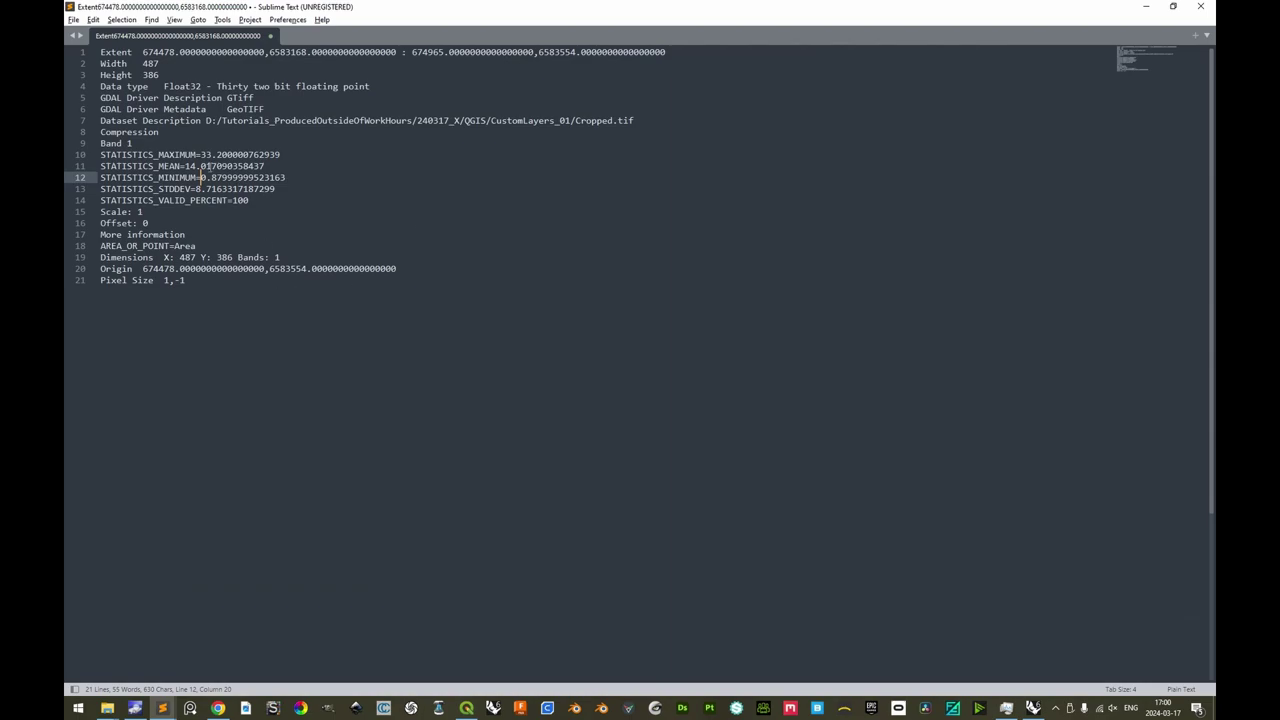
drag(201, 177, 287, 177)
key(ctrl+c)
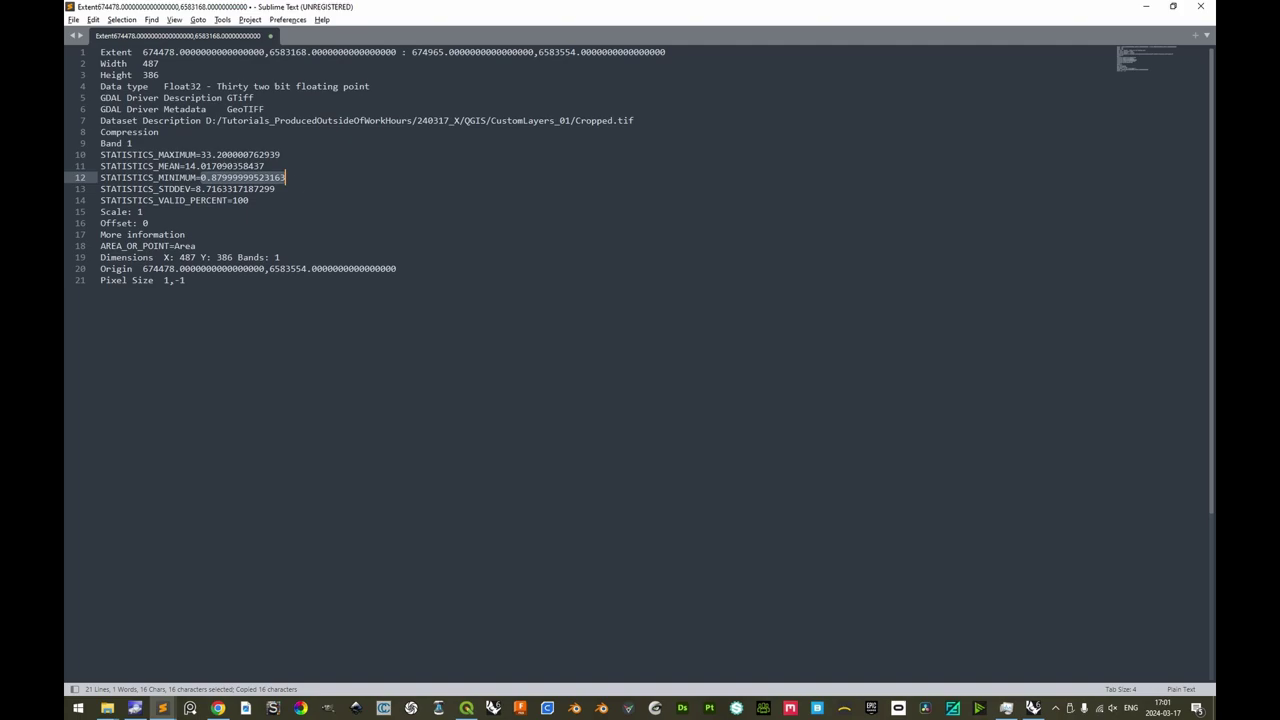
key(alt+Tab)
drag(349, 195, 414, 196)
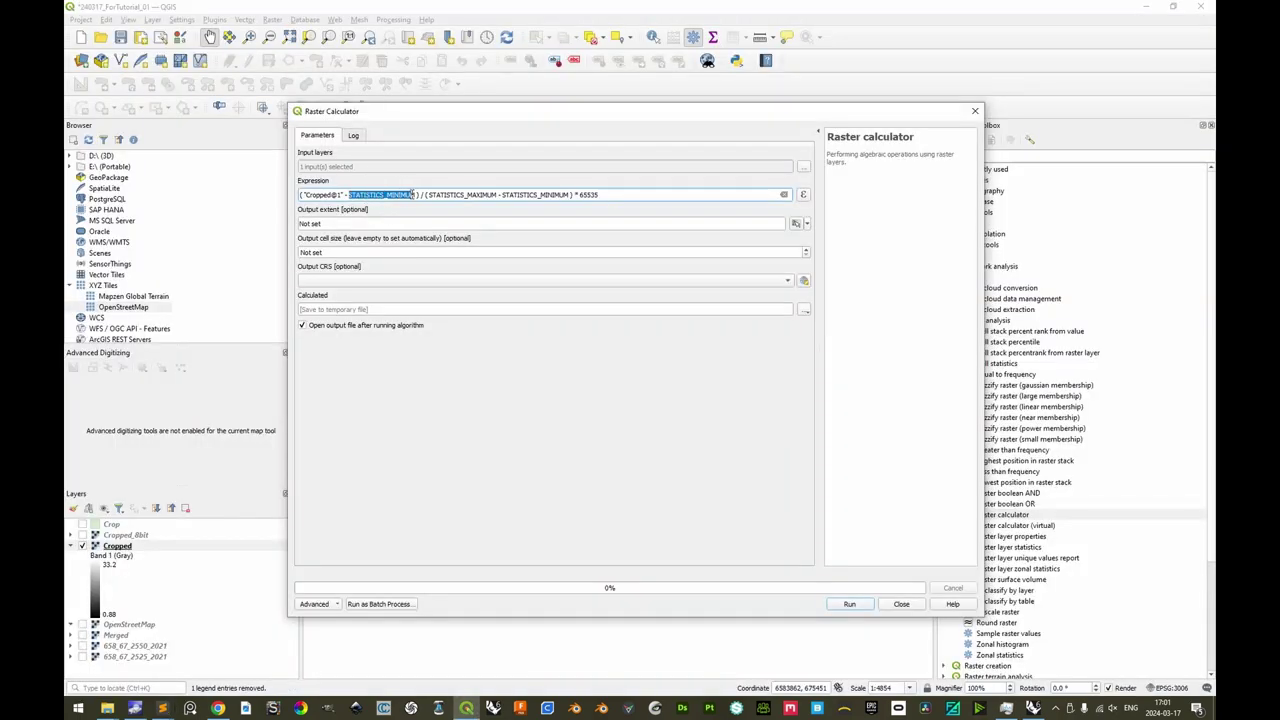
key(ctrl+v)
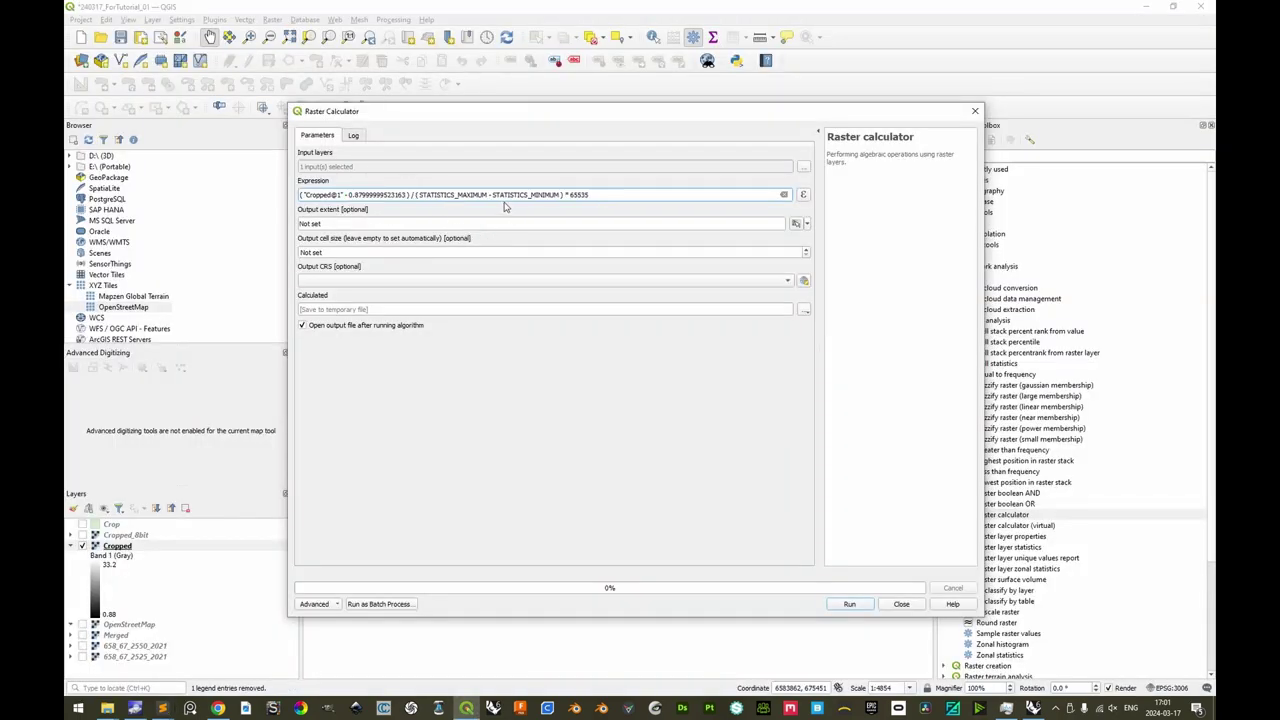
drag(492, 195, 562, 195)
key(ctrl+v)
Copy the maximum value 33.200000762939 from the Sublime Text notes and replace the STATISTICS_MAXIMUM placeholder in the Raster Calculator expression with it.
key(alt+Tab)
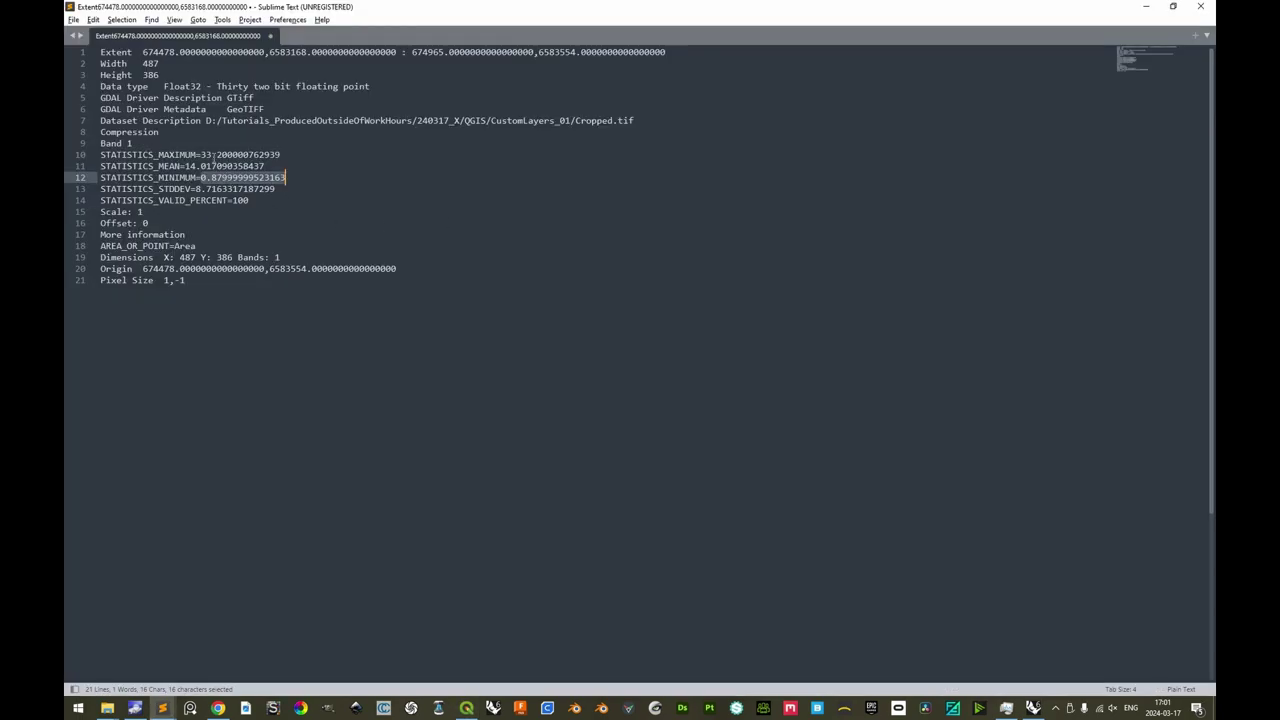
drag(203, 155, 286, 155)
key(ctrl+c)
key(alt+Tab)
drag(419, 195, 477, 190)
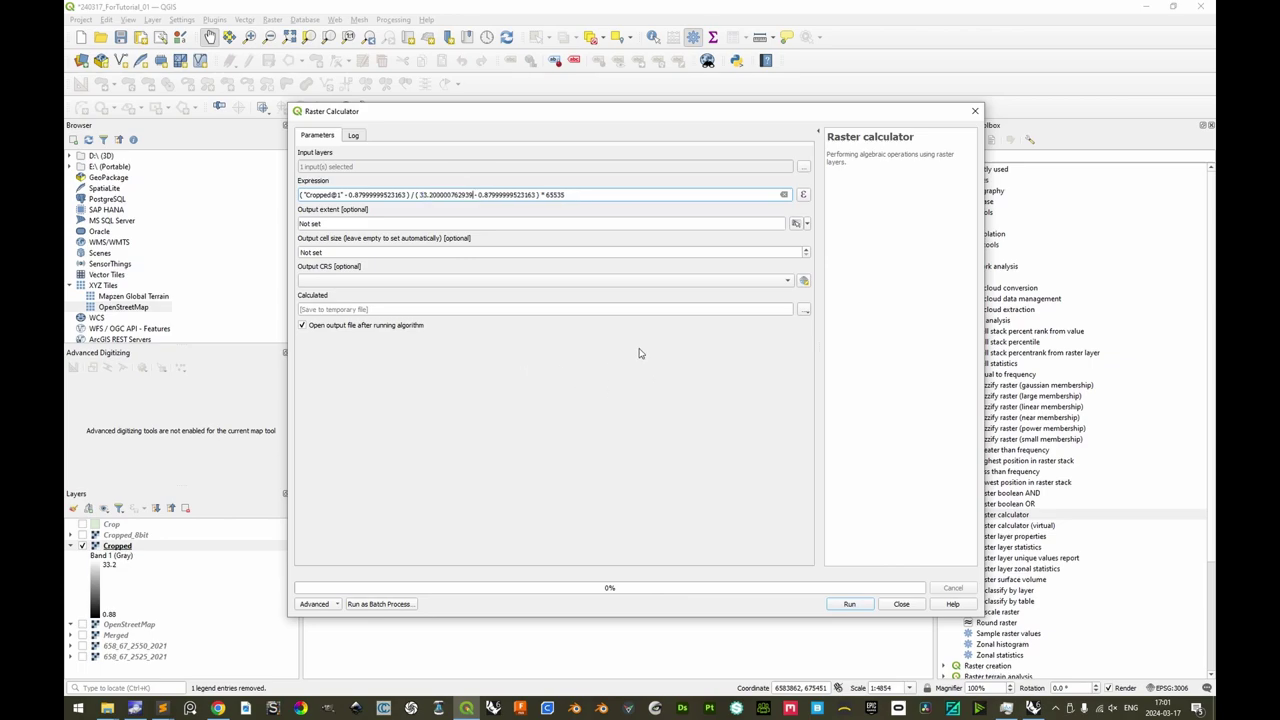
Save the calculated output as Cropped_Remapped in the CustomLayers_01 folder, run the Raster Calculator and close it.
click(804, 310)
click(822, 340)
click(492, 419)
text(Crop)
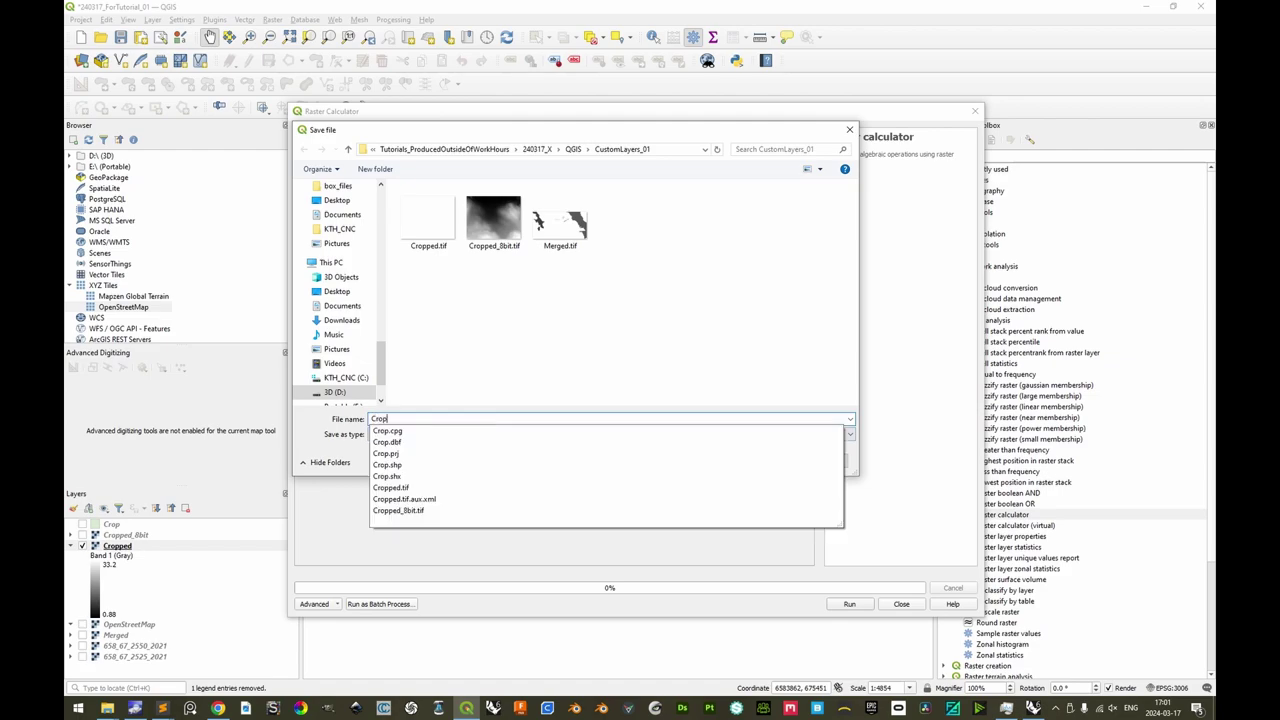
text(ped_Remap)
key(BackSpace)
text(apped)
key(Return)
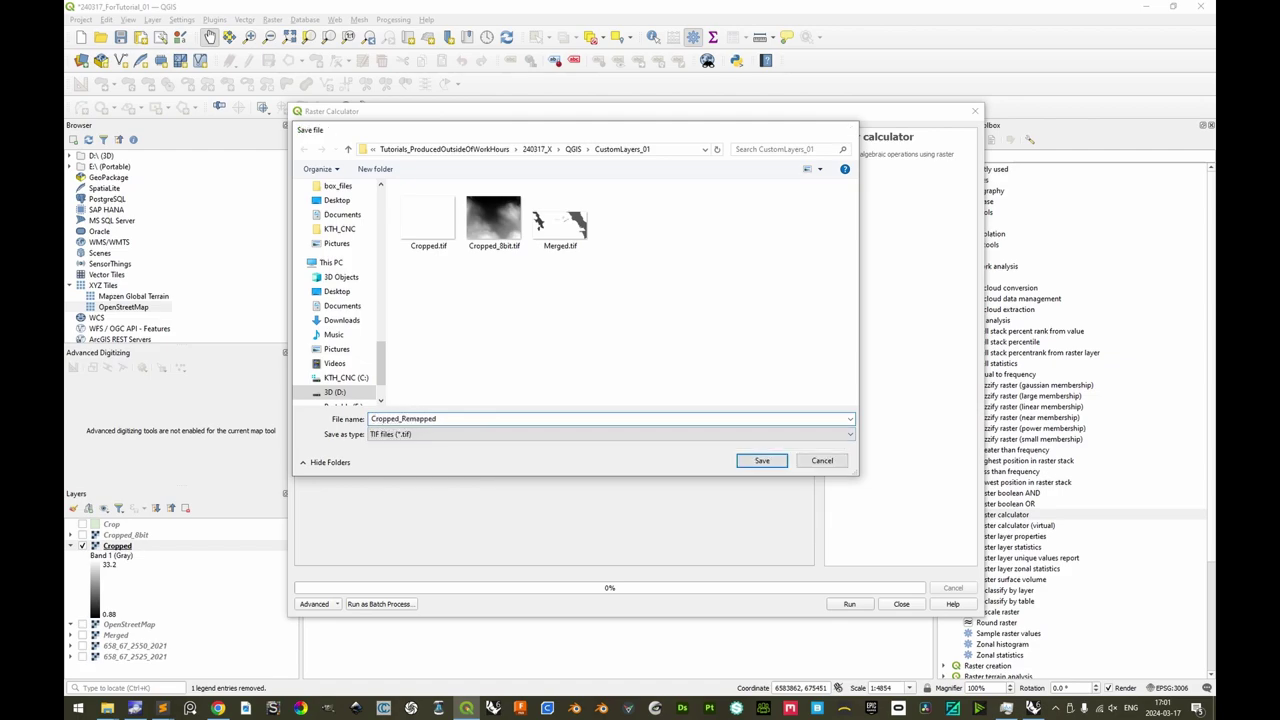
click(849, 604)
click(899, 604)
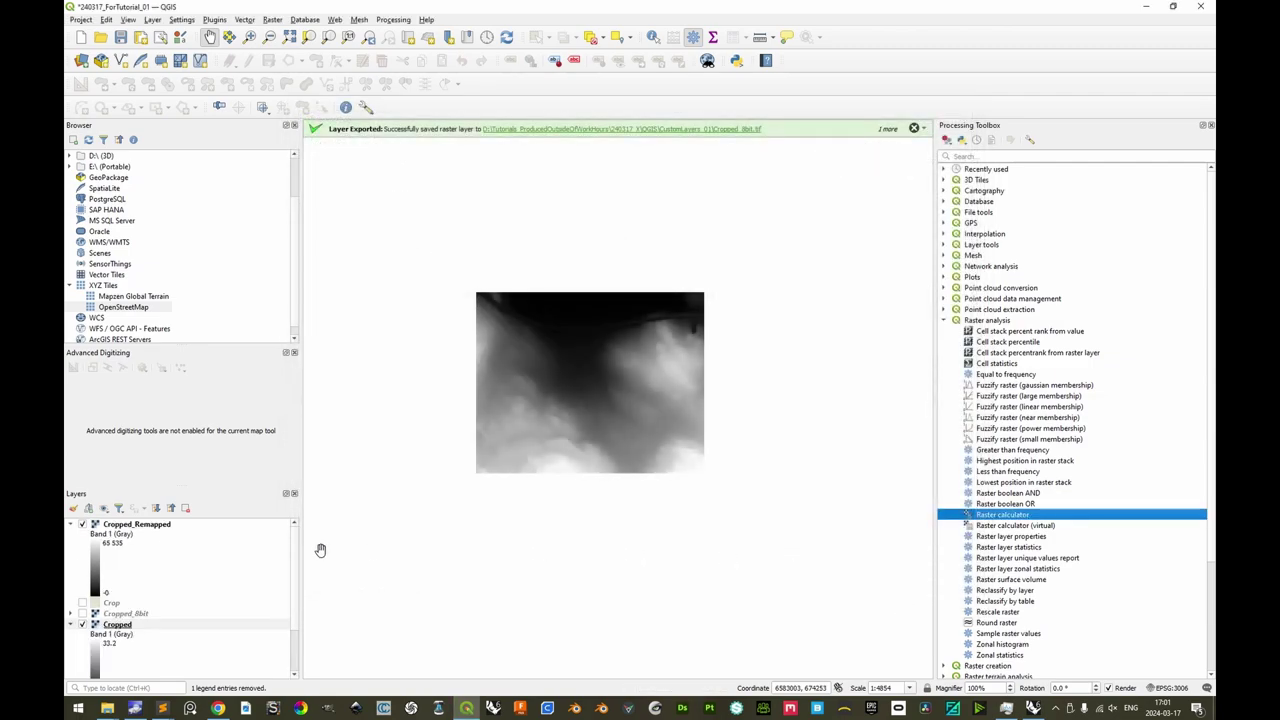
Open GDAL's Translate (convert format) raster conversion for the Cropped_Remapped layer and set its output data type to UInt16.
click(127, 527)
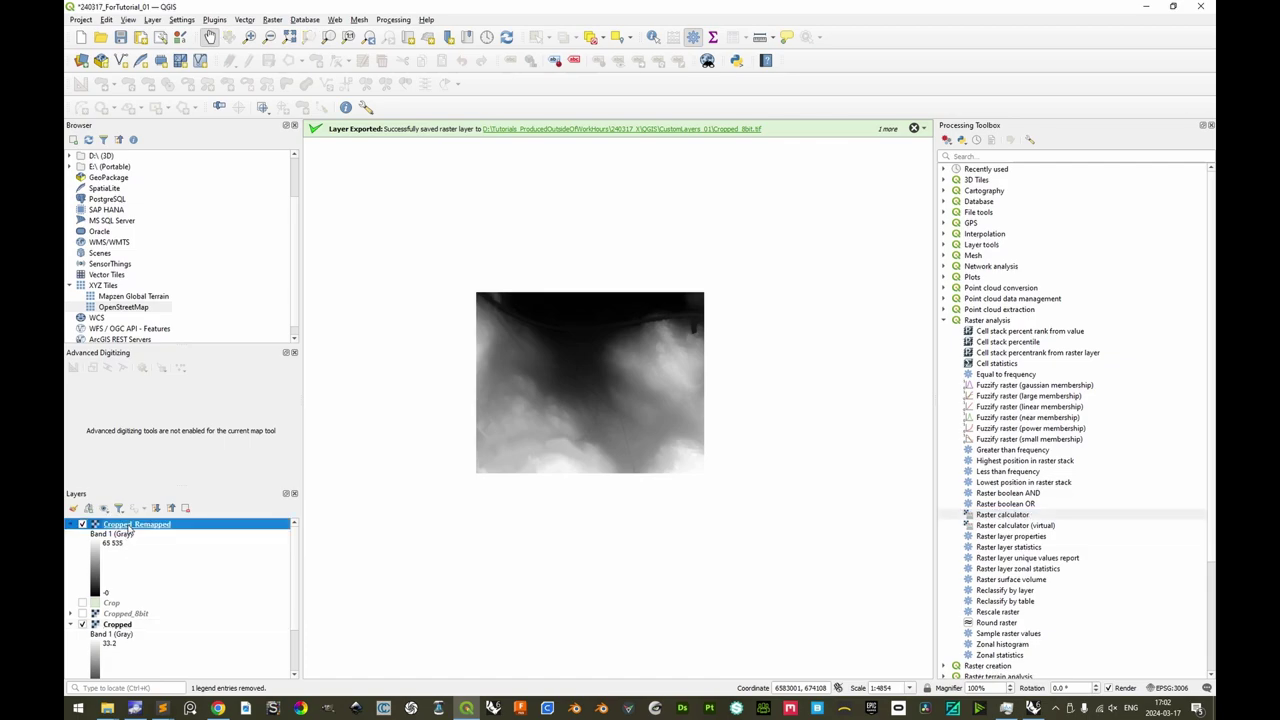
click(944, 321)
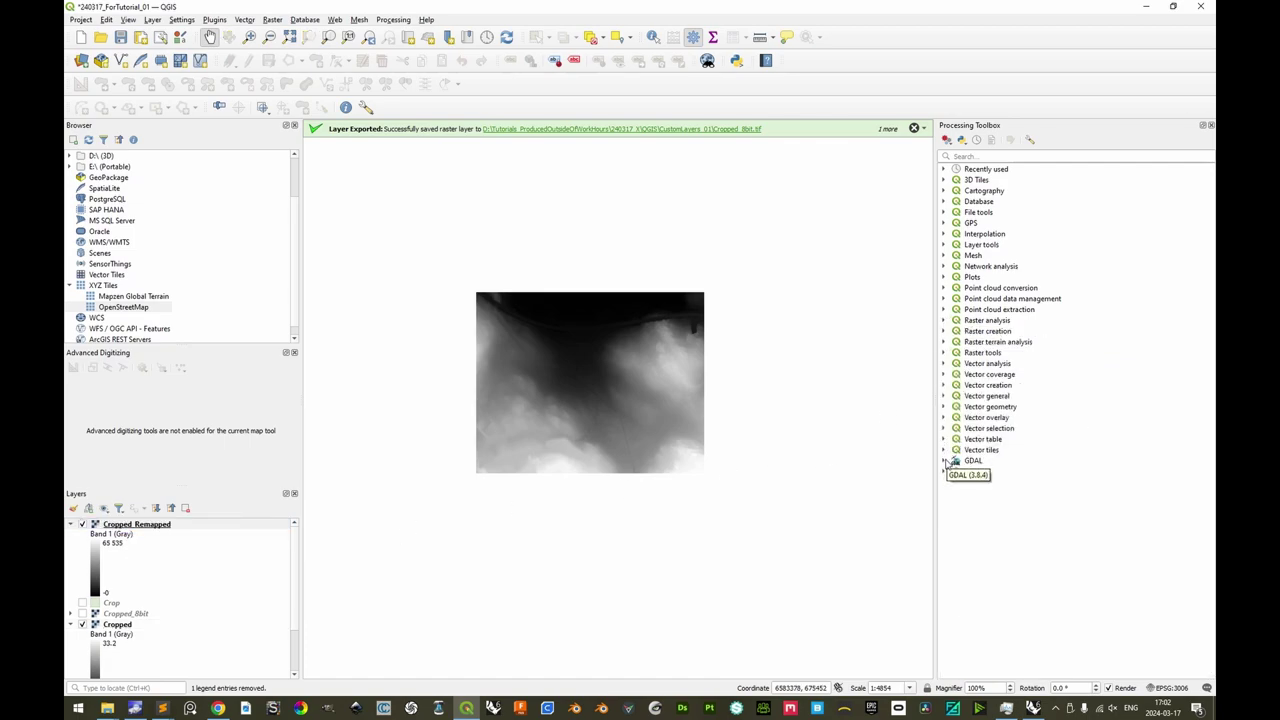
click(944, 460)
click(955, 480)
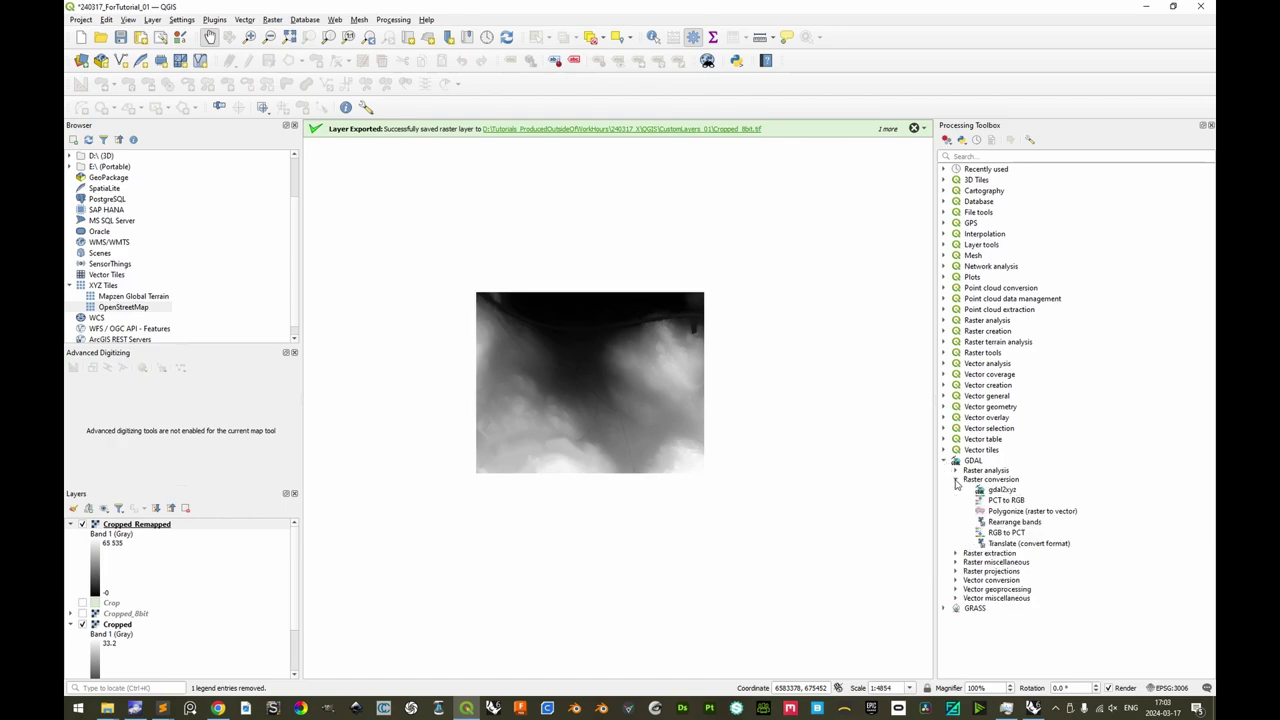
double_click(1005, 544)
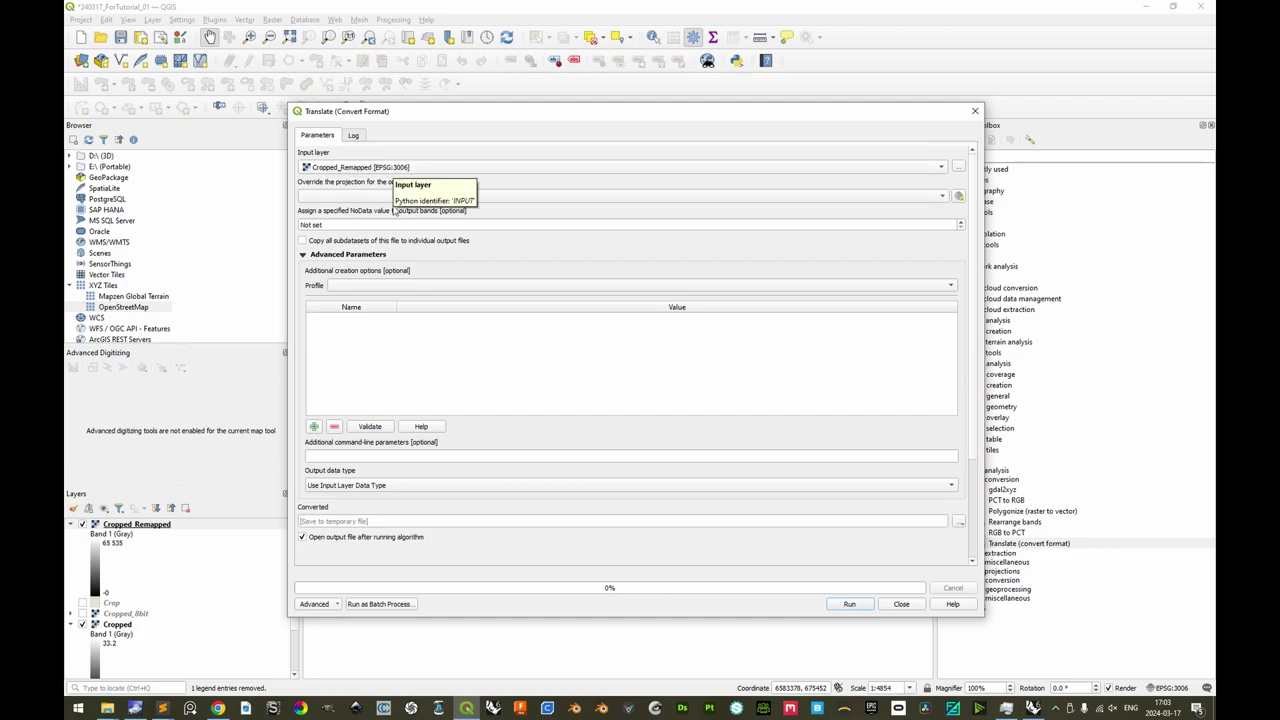
click(338, 486)
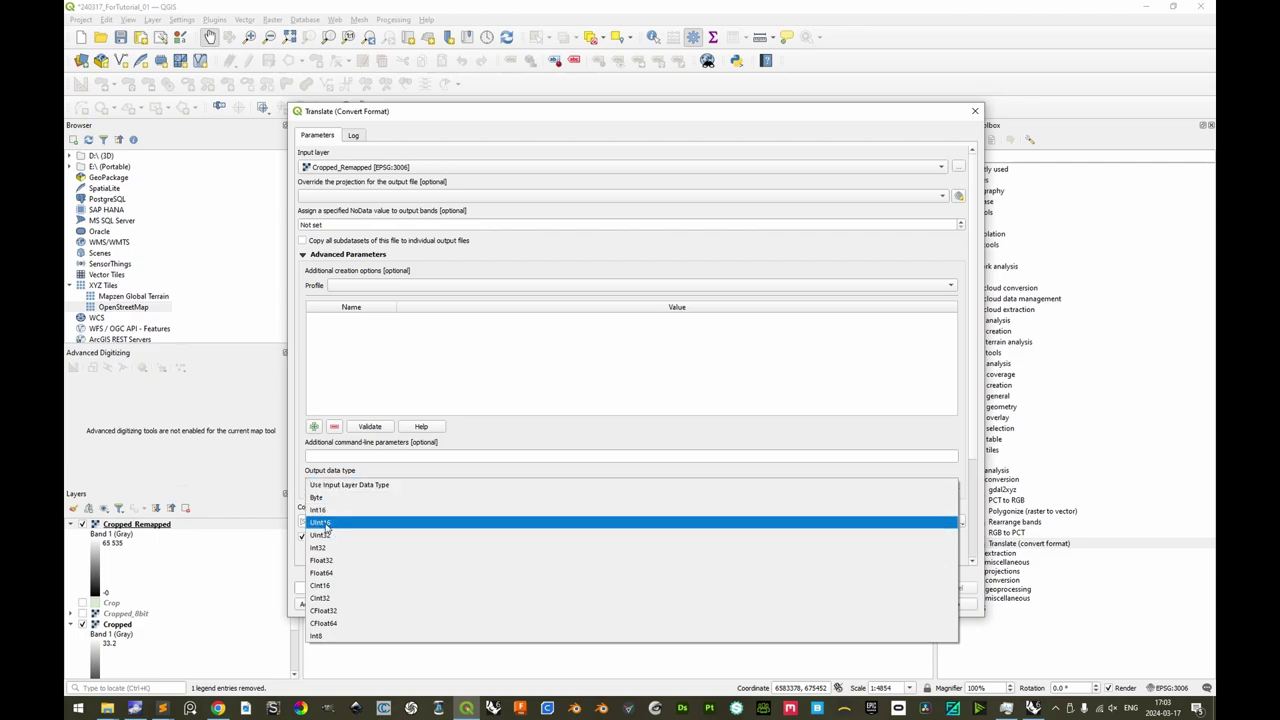
click(331, 524)
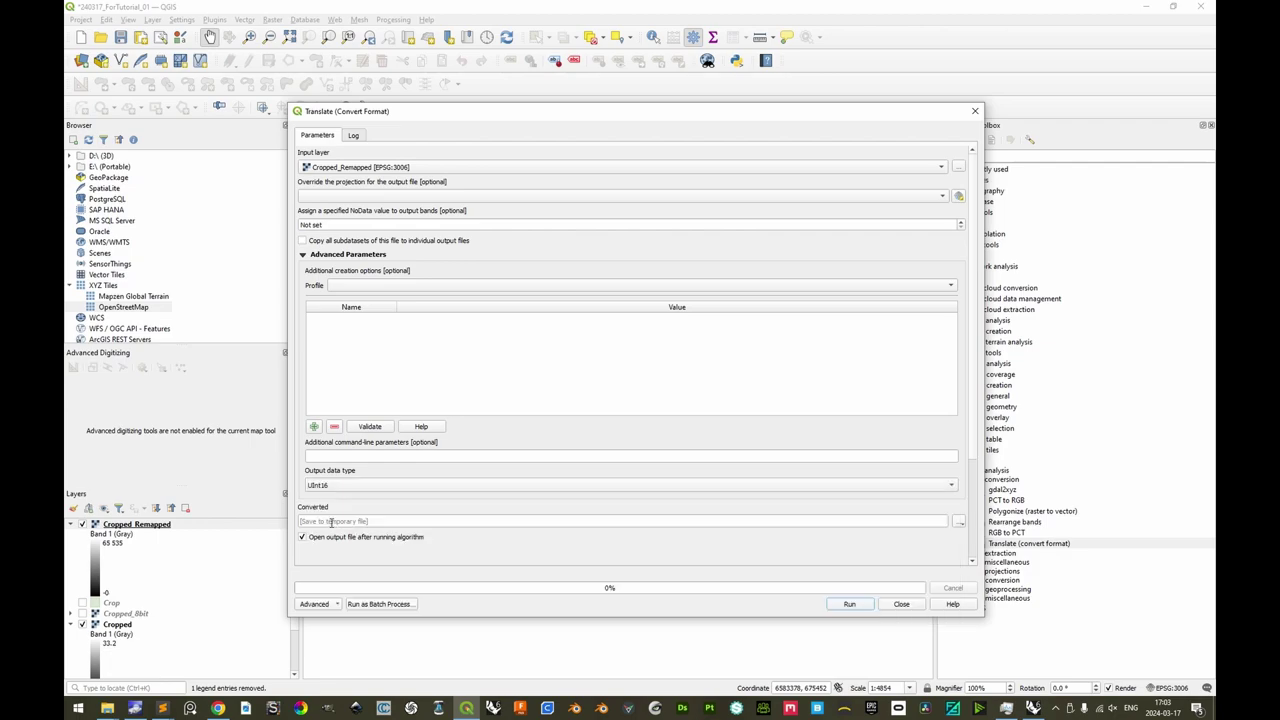
Set the converted output file to Cropped_Remapped_16Bit.tif in the CustomLayers_01 folder, run the conversion and close the dialog.
click(960, 525)
click(968, 549)
click(552, 234)
click(457, 419)
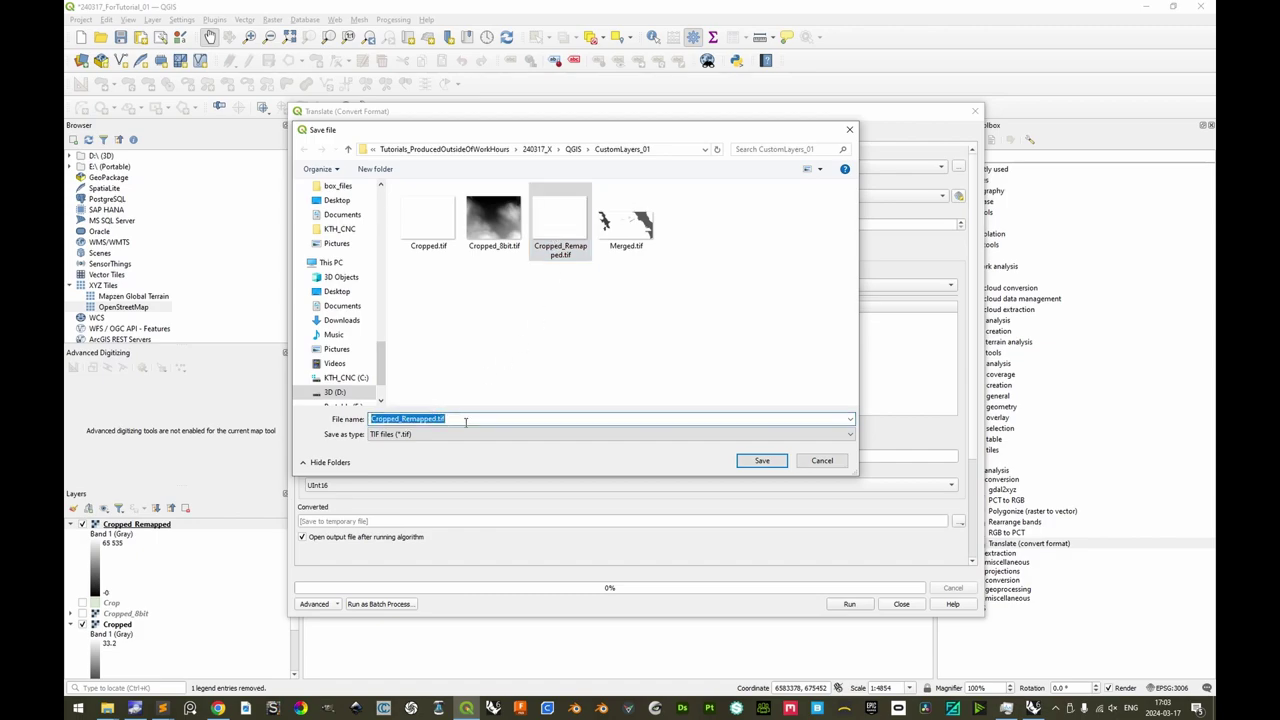
click(434, 419)
text(_16Bit)
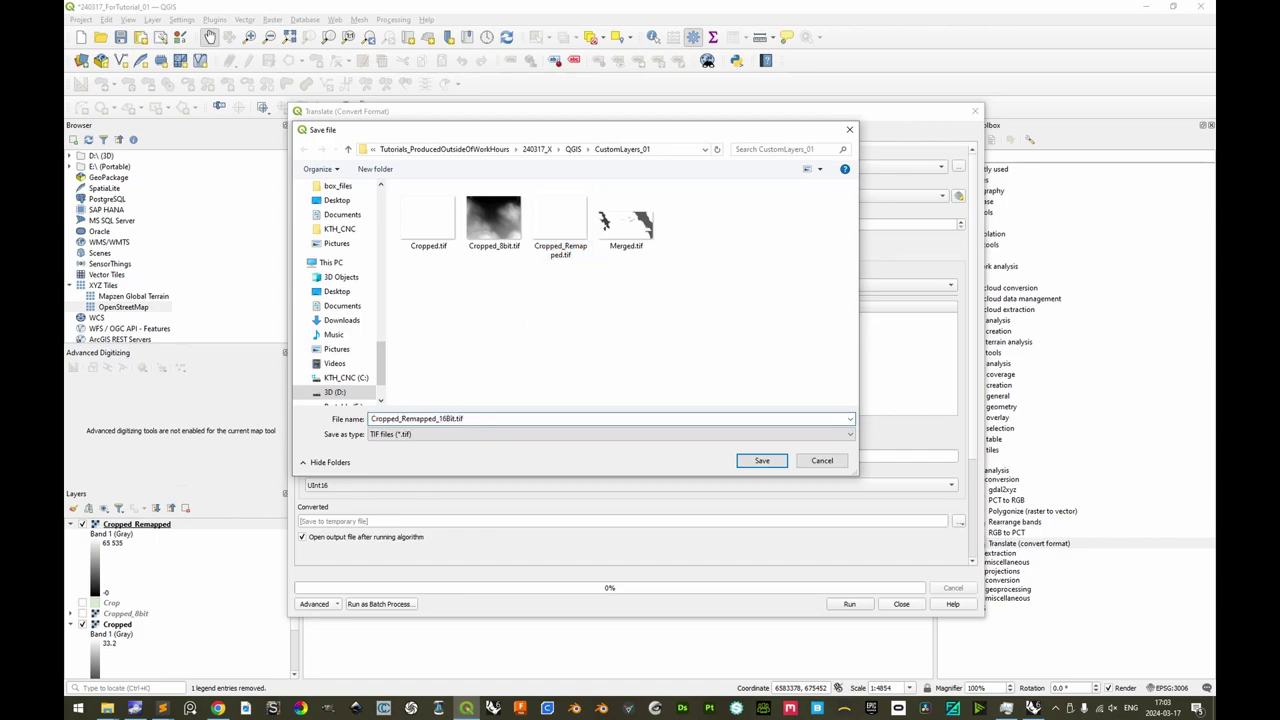
key(Return)
click(849, 605)
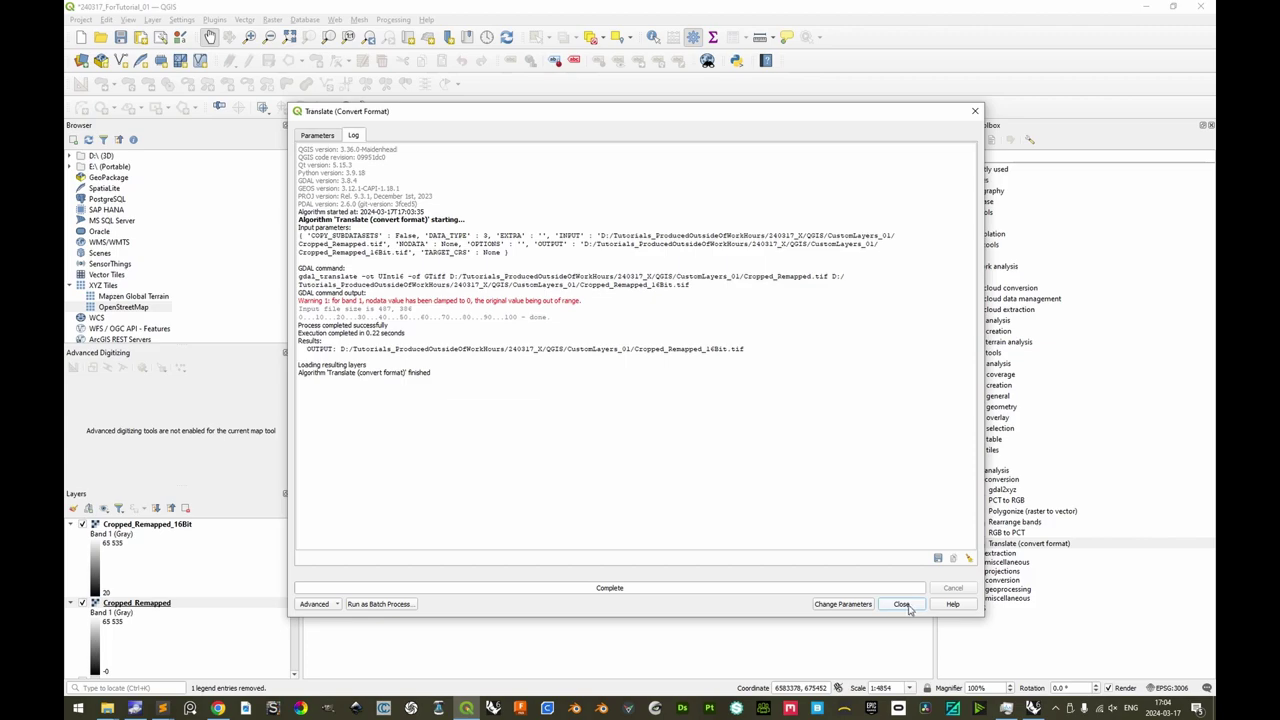
click(901, 604)
Adjust the Min / Max Value Settings in the symbology of the Cropped_Remapped_16Bit layer and accept the layer properties.
double_click(150, 524)
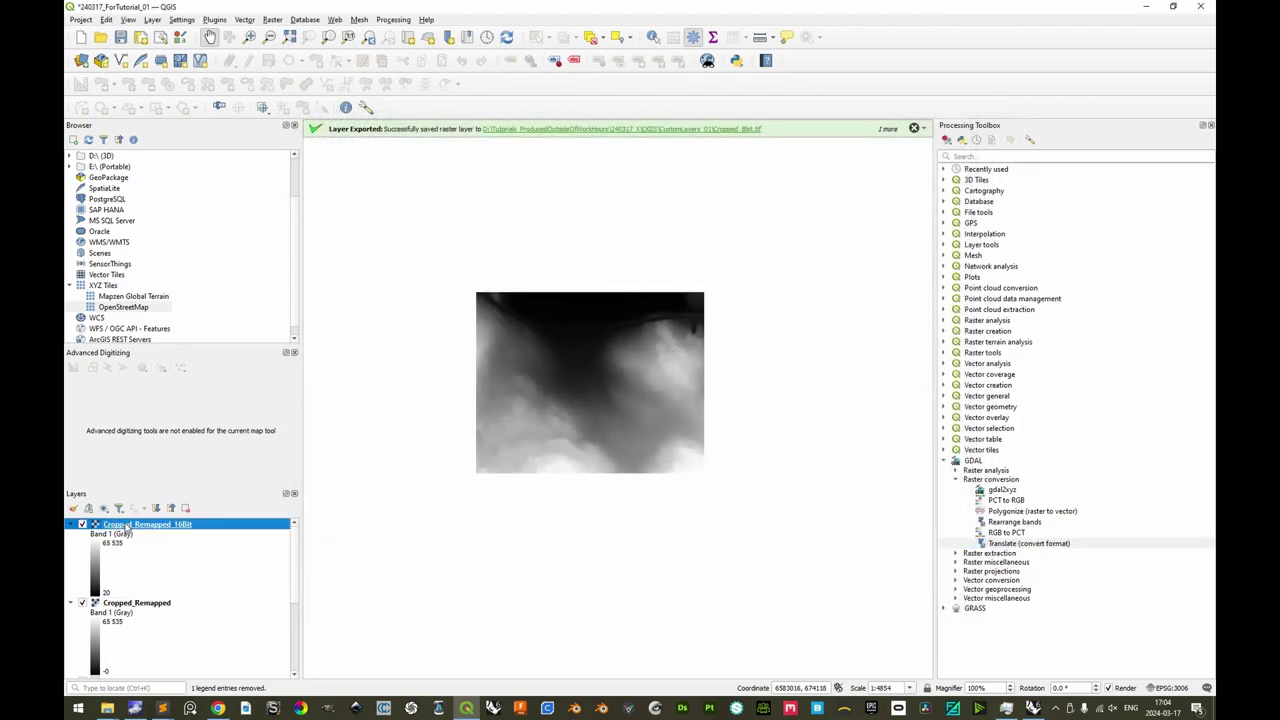
click(443, 208)
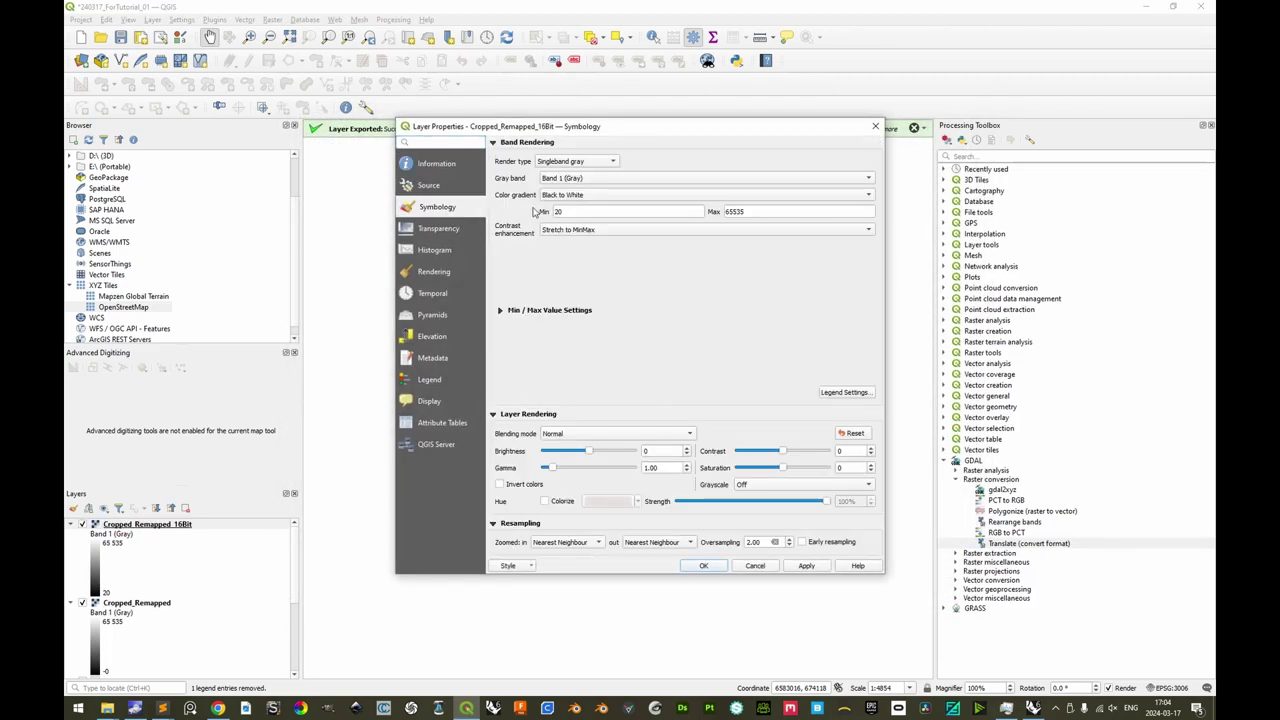
click(506, 311)
click(661, 364)
click(658, 378)
click(704, 565)
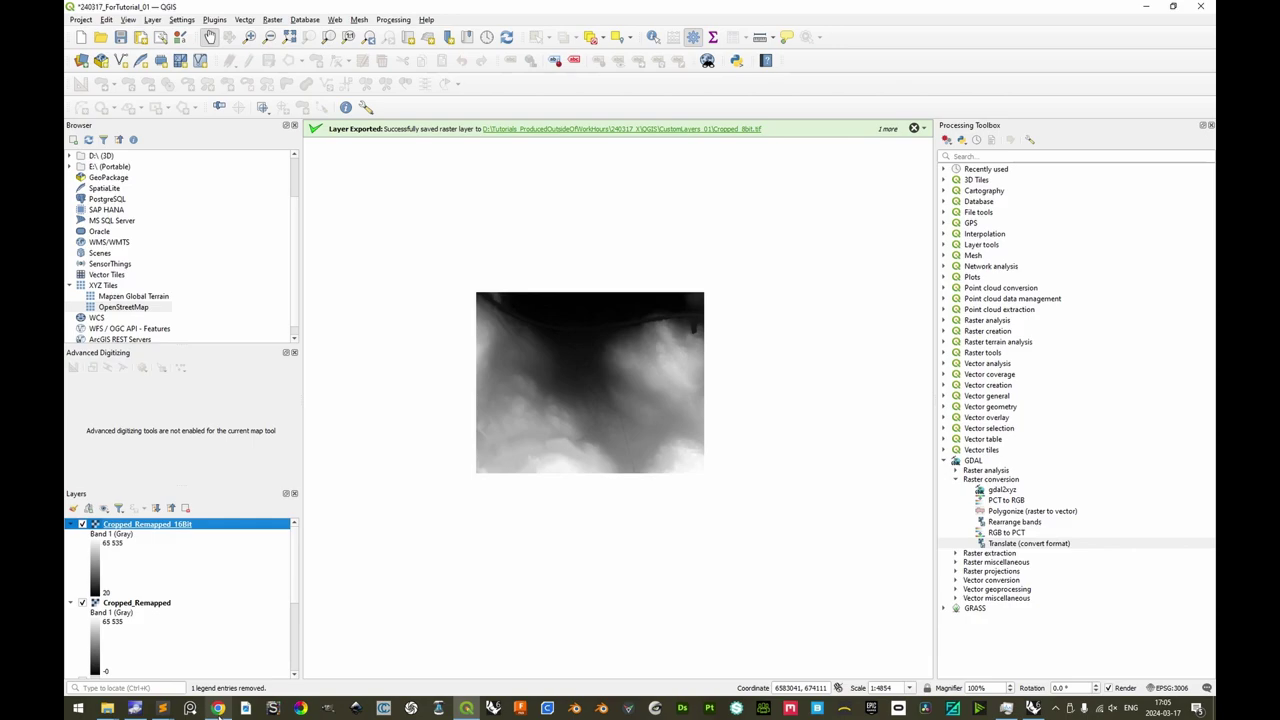
Switch to Chrome and calculate 20/65535 with a Google search in a new tab.
click(219, 708)
click(1092, 12)
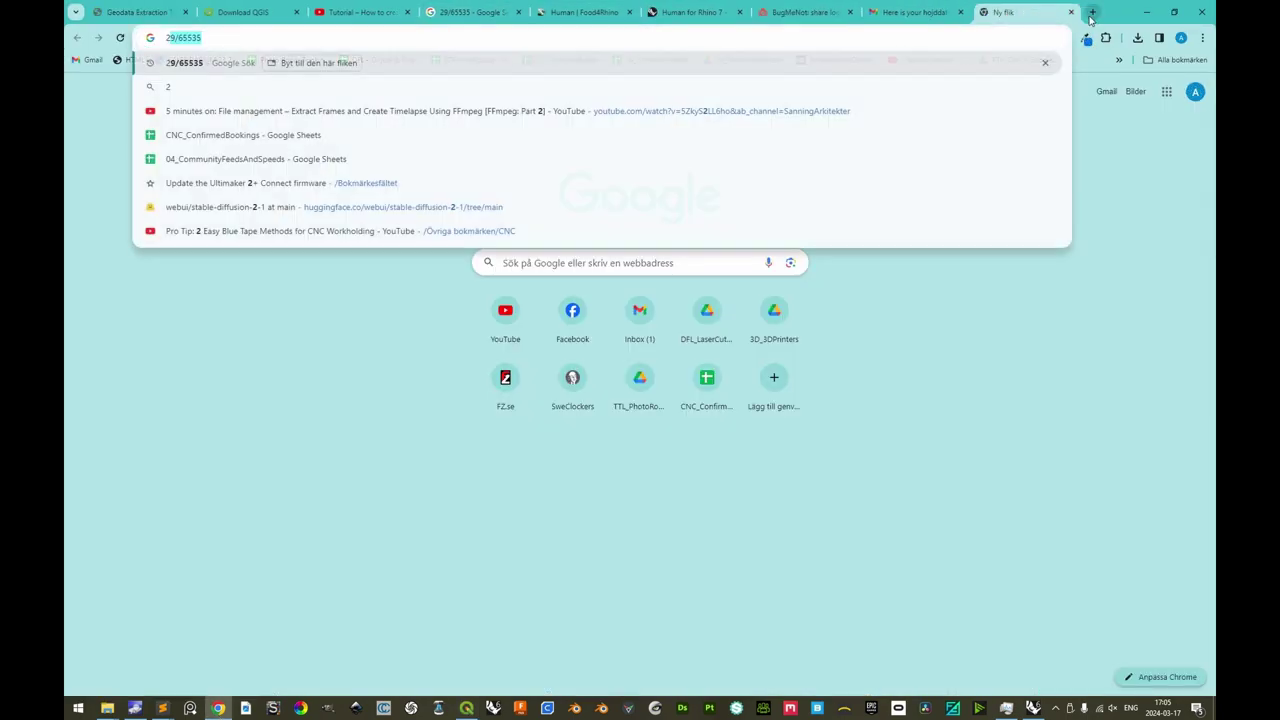
text(20/65)
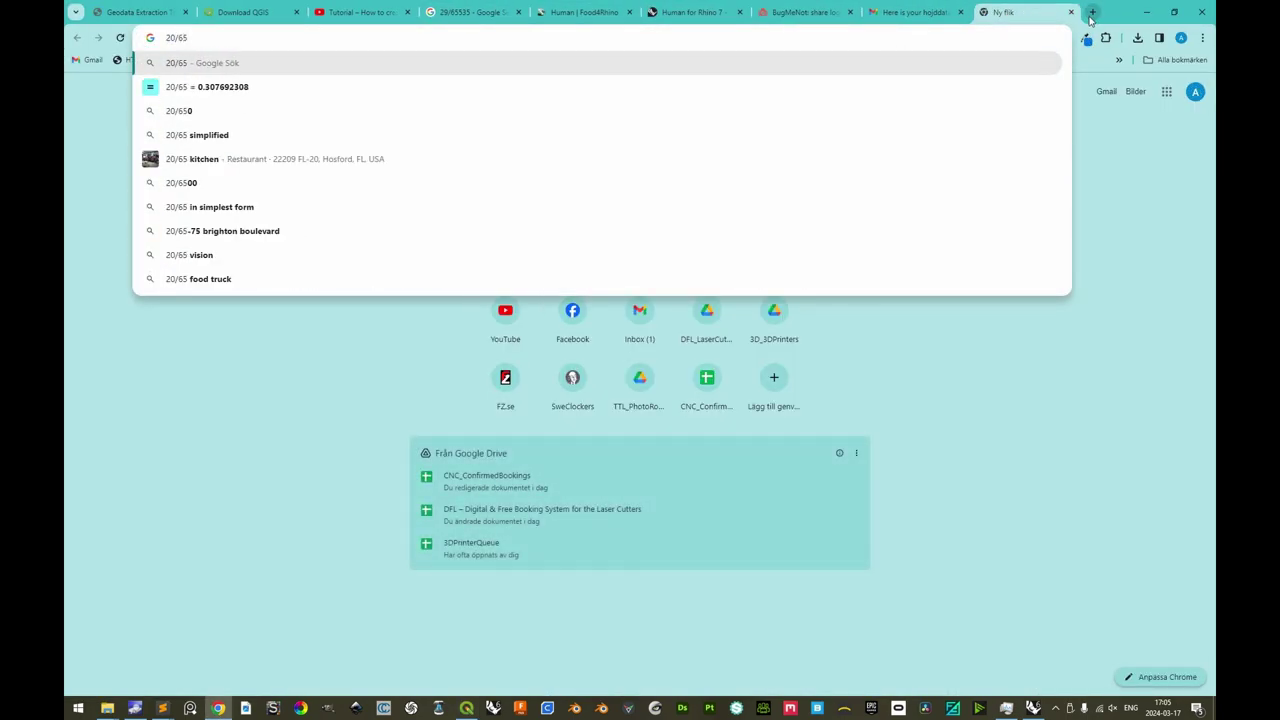
text(535)
key(Return)
drag(502, 249, 457, 249)
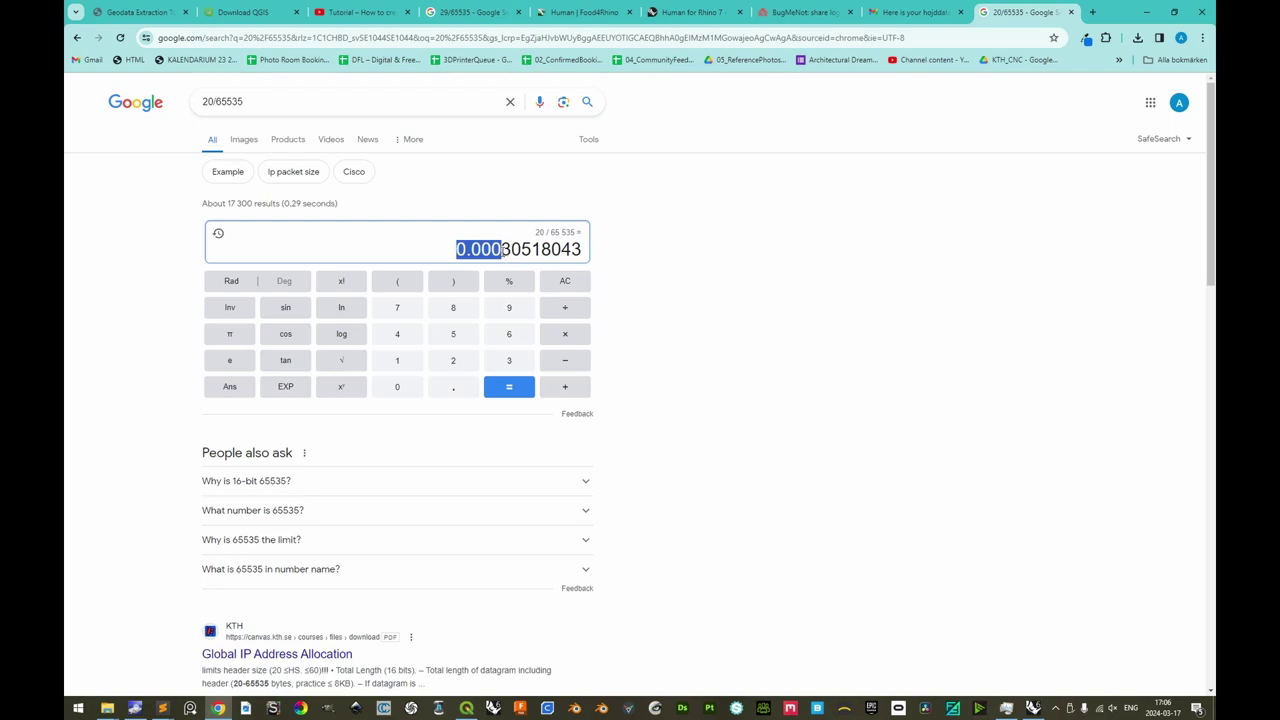
Switch to Rhino and collapse the Grasshopper window to free up the viewports.
key(alt+Tab)
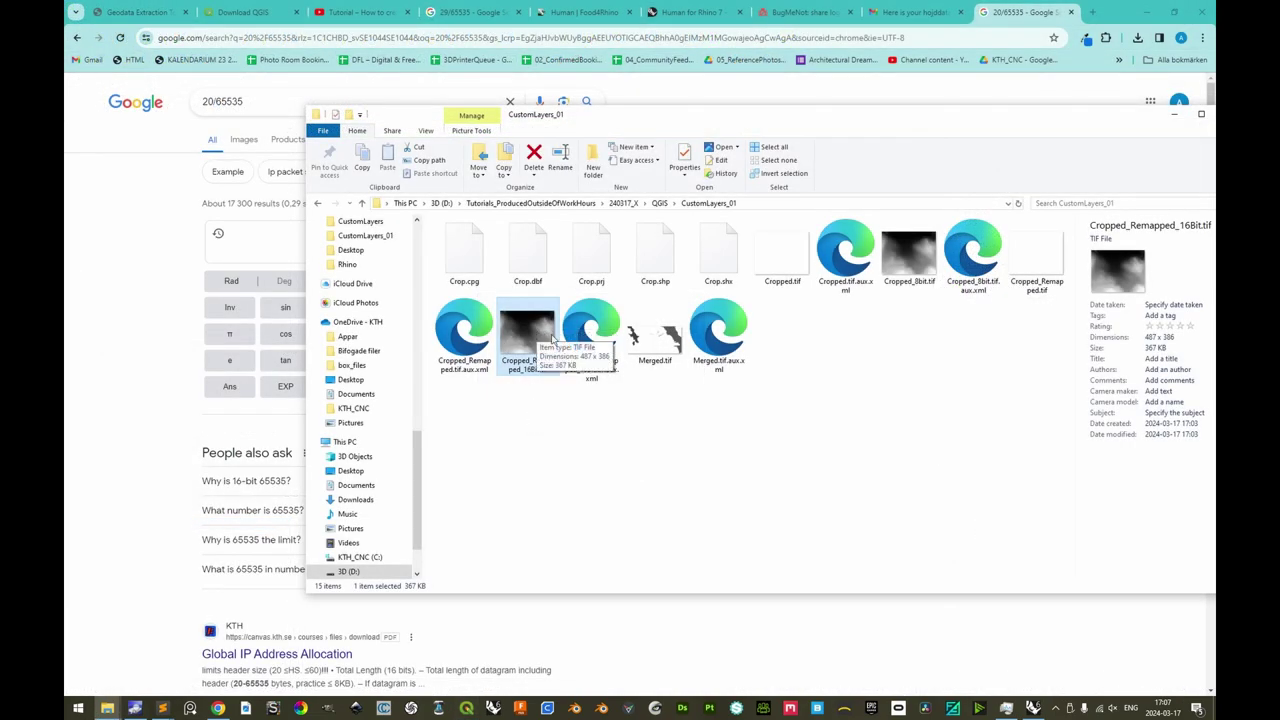
click(1033, 708)
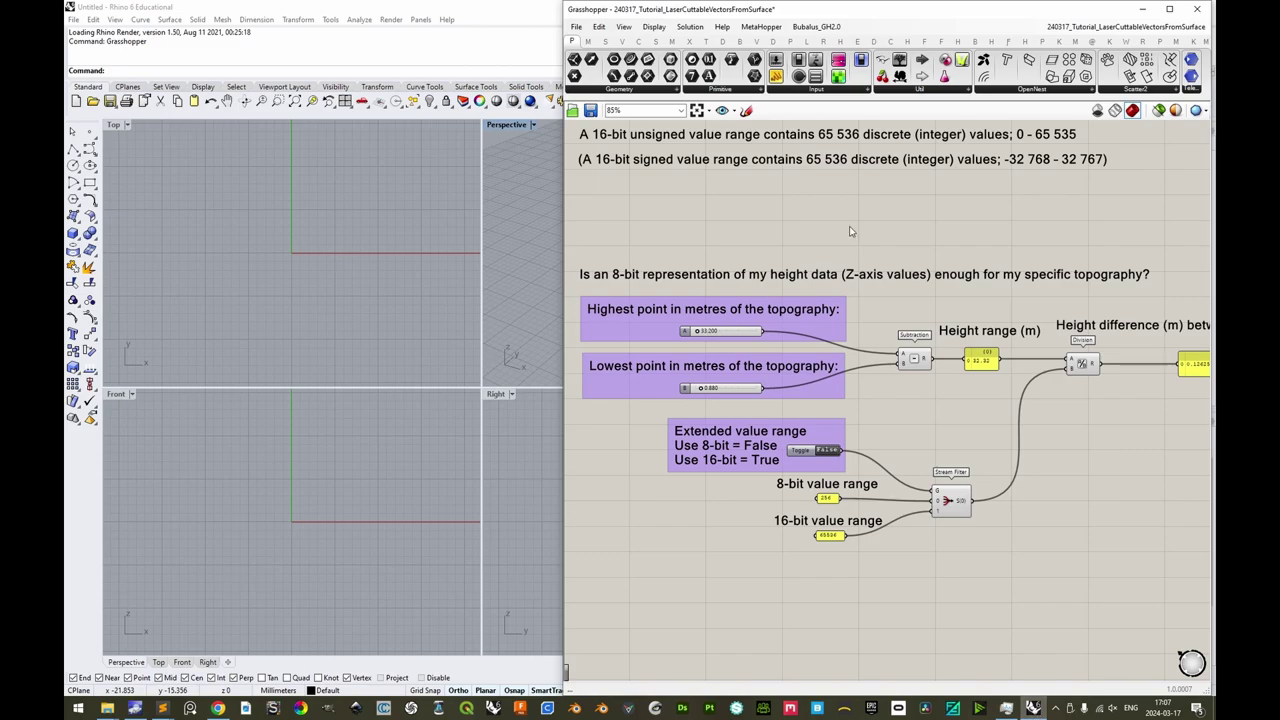
double_click(893, 15)
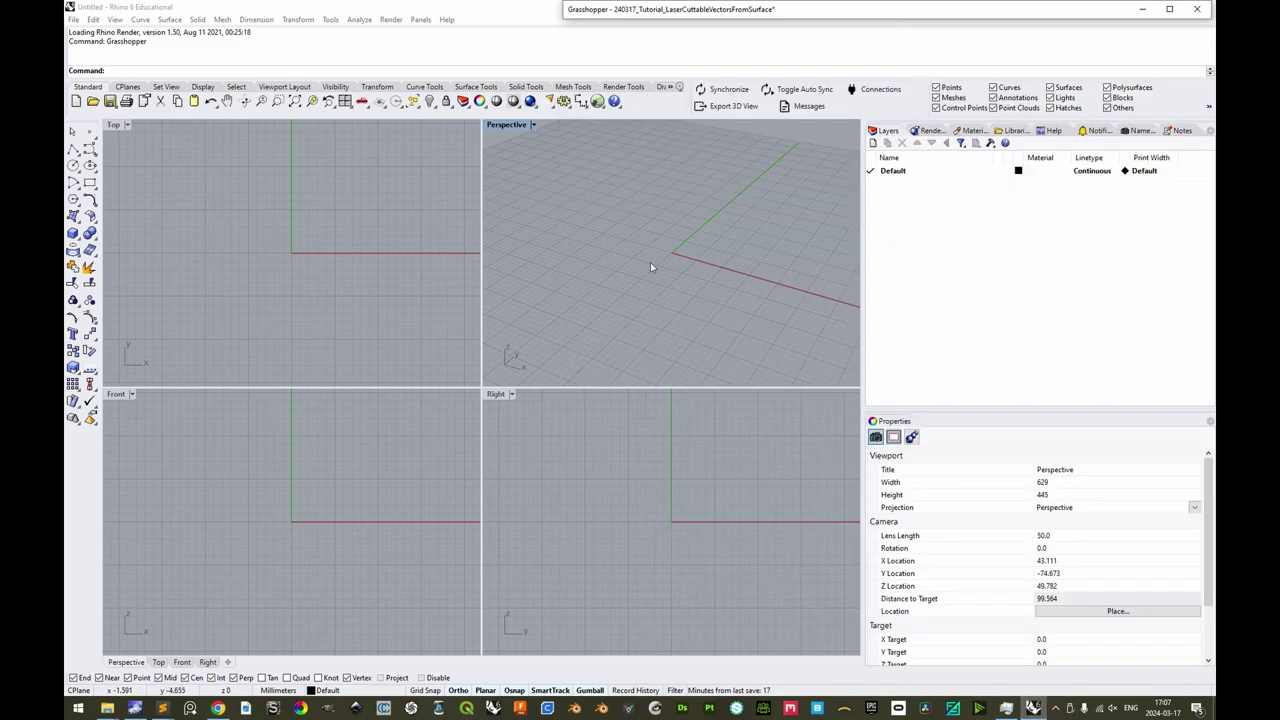
Set the Rhino document's model units to Meters.
click(614, 270)
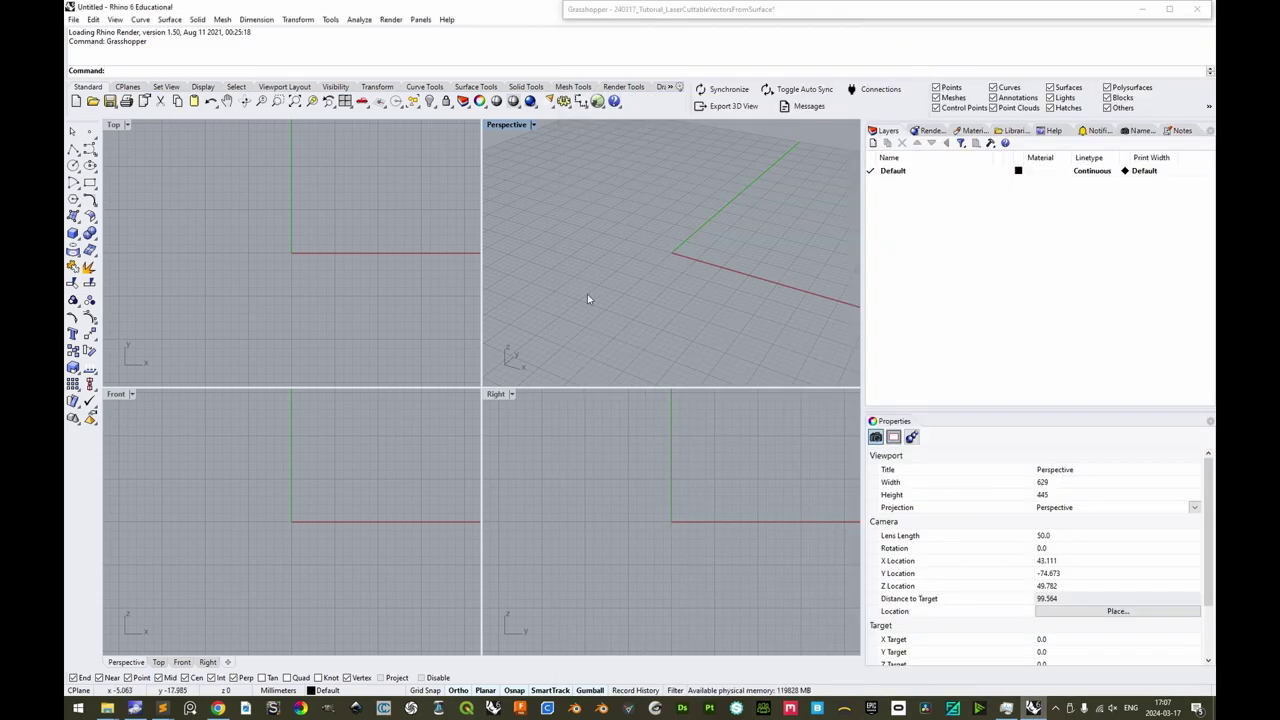
click(290, 690)
click(305, 678)
click(668, 199)
click(656, 238)
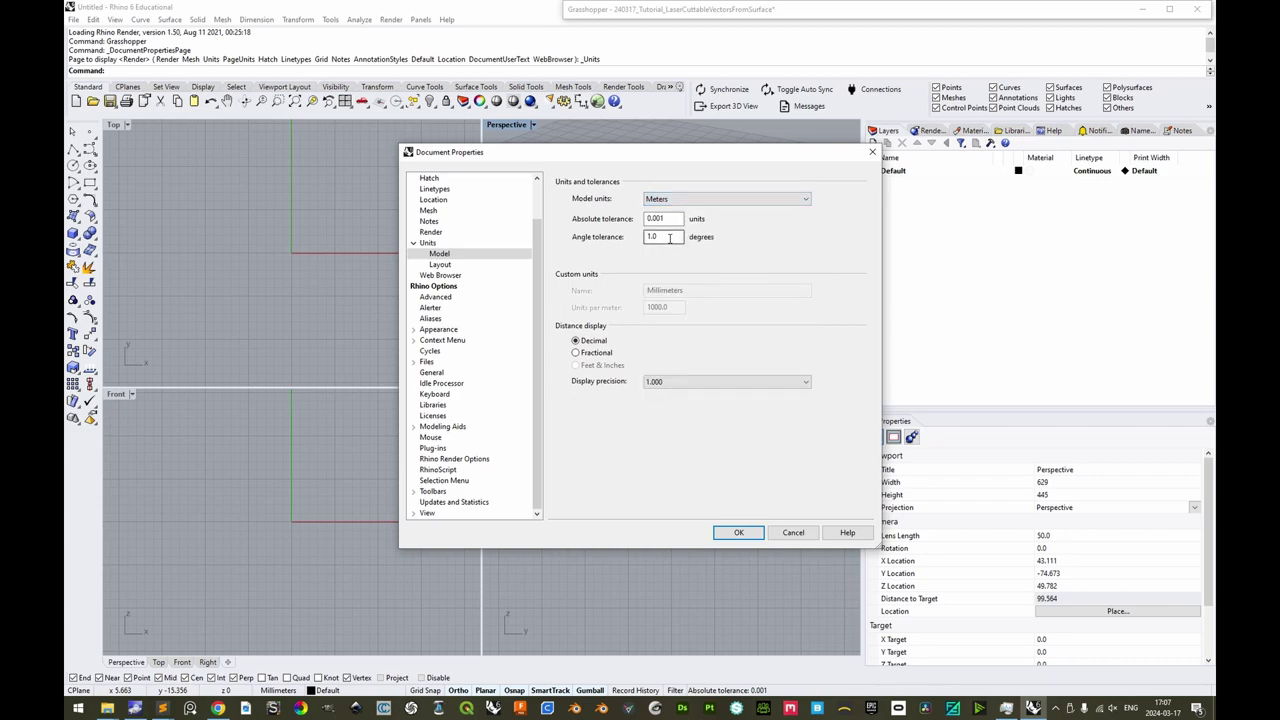
click(737, 532)
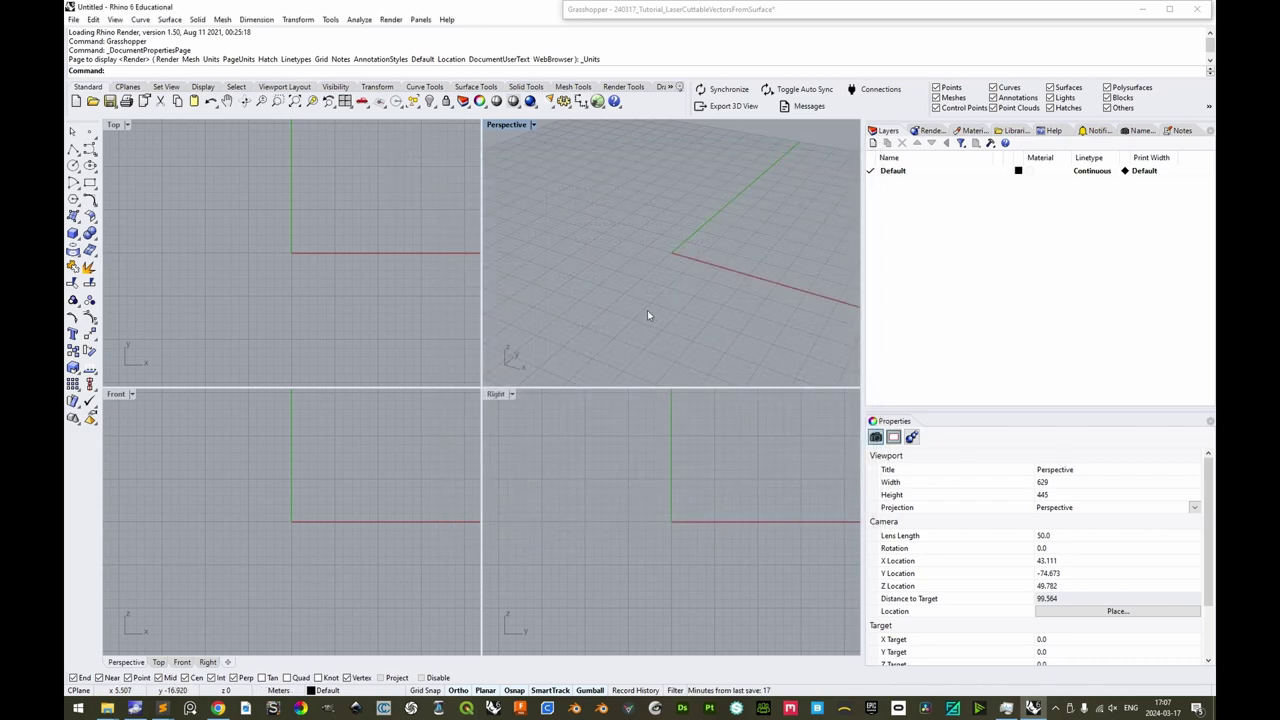
Start the Heightfield command and open Cropped_Remapped_16Bit.tif from the CustomLayers_01 folder as its bitmap.
text(Heightfield)
key(Return)
text(Heig)
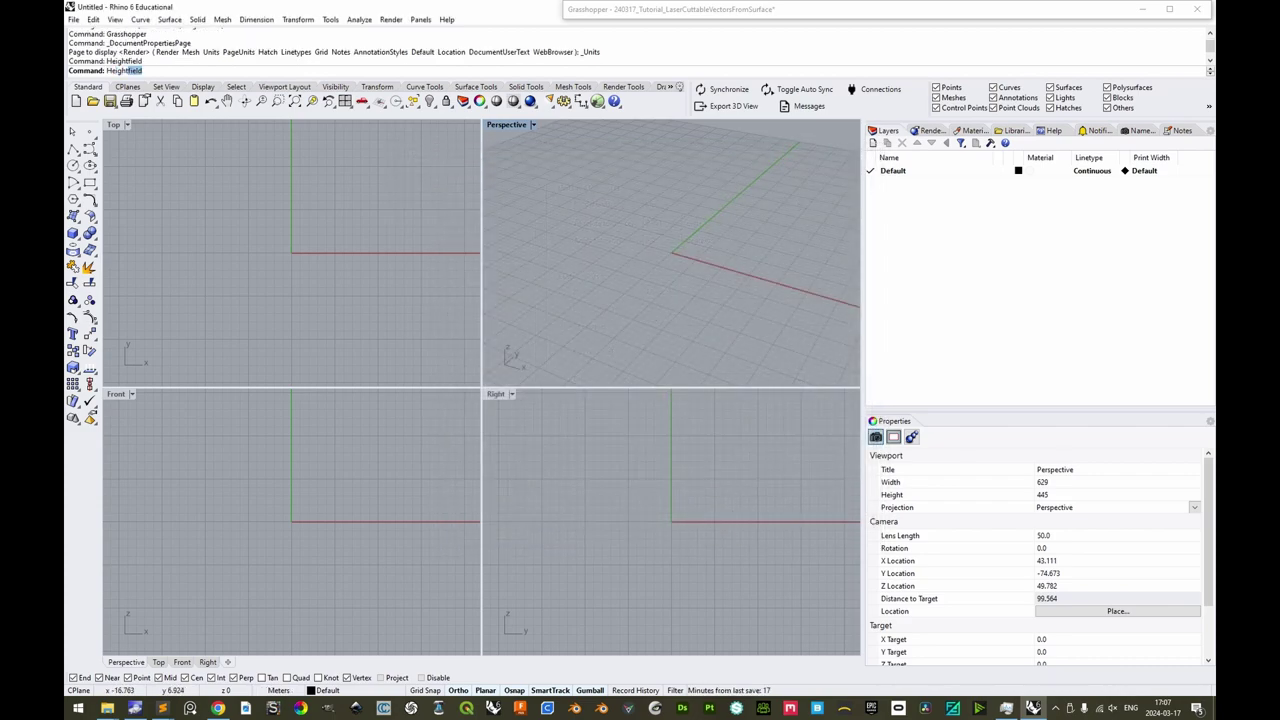
key(Return)
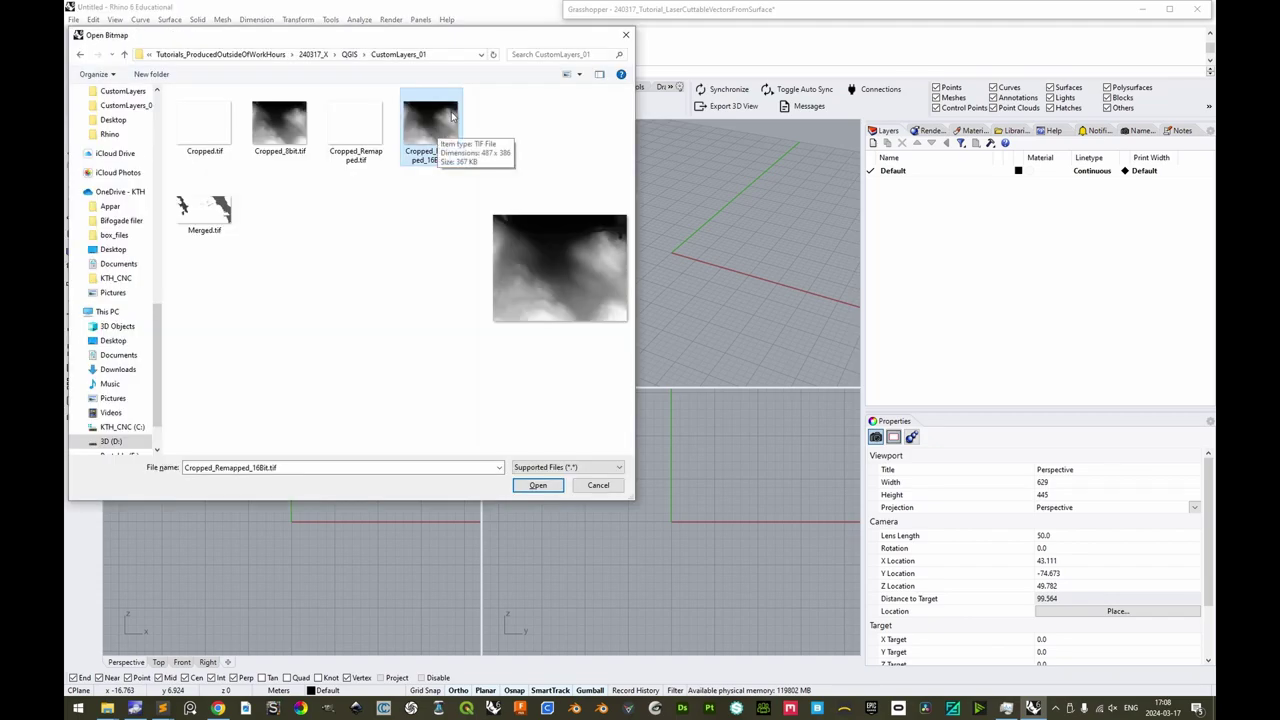
click(533, 485)
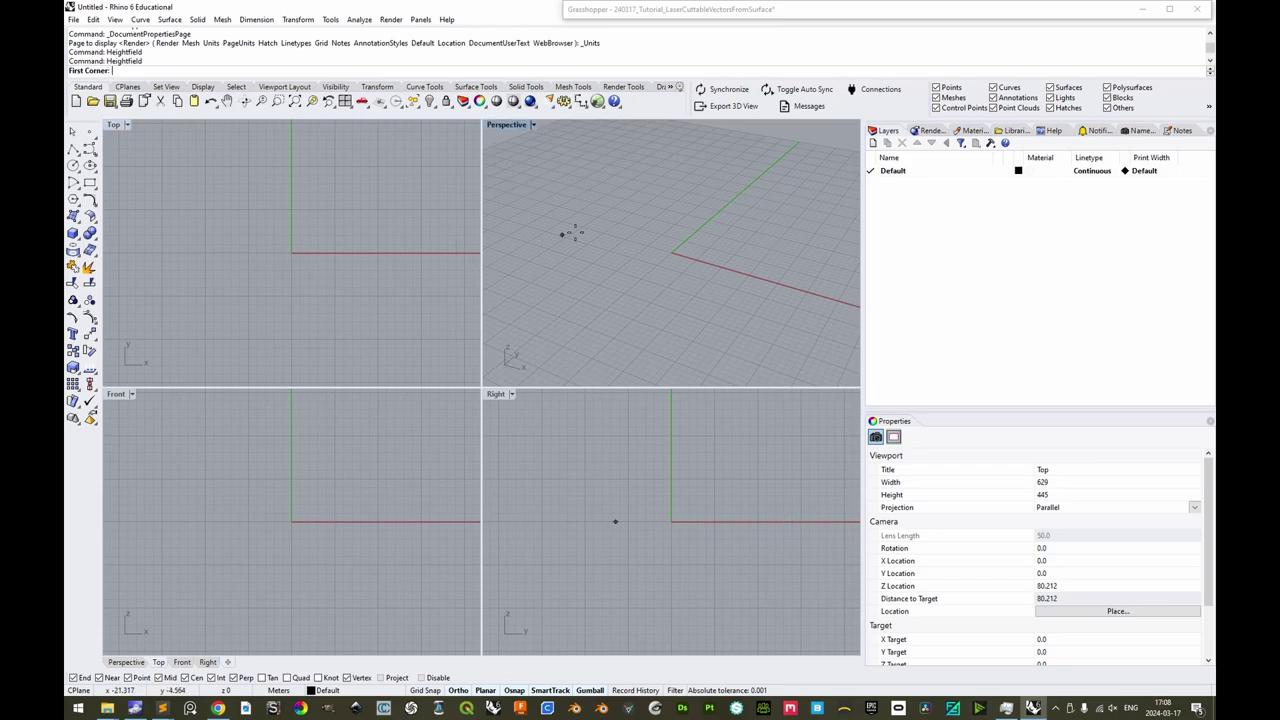
Copy the first extent coordinate pair 674478.0000000000000000,6583168.0000000000000000 from the Sublime Text notes and enter it as the heightfield's first corner.
key(alt+Tab)
key(alt+Tab)
key(alt+Tab)
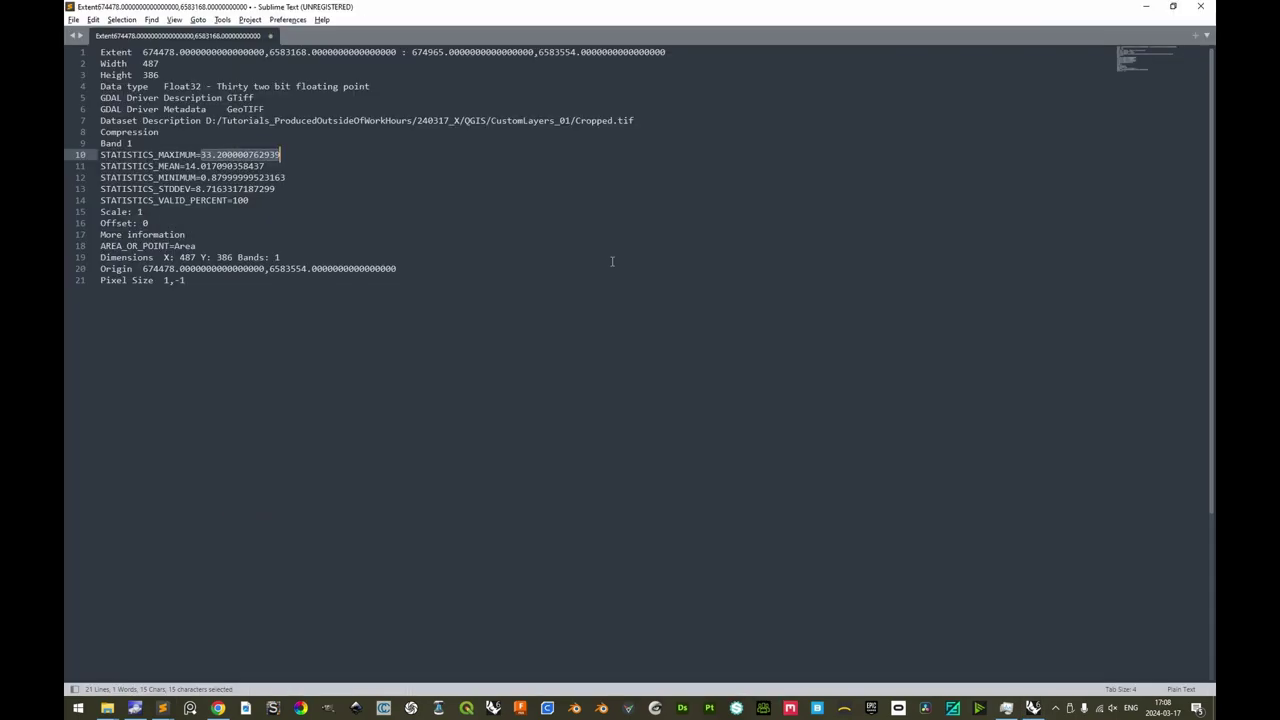
drag(143, 52, 397, 52)
key(ctrl+c)
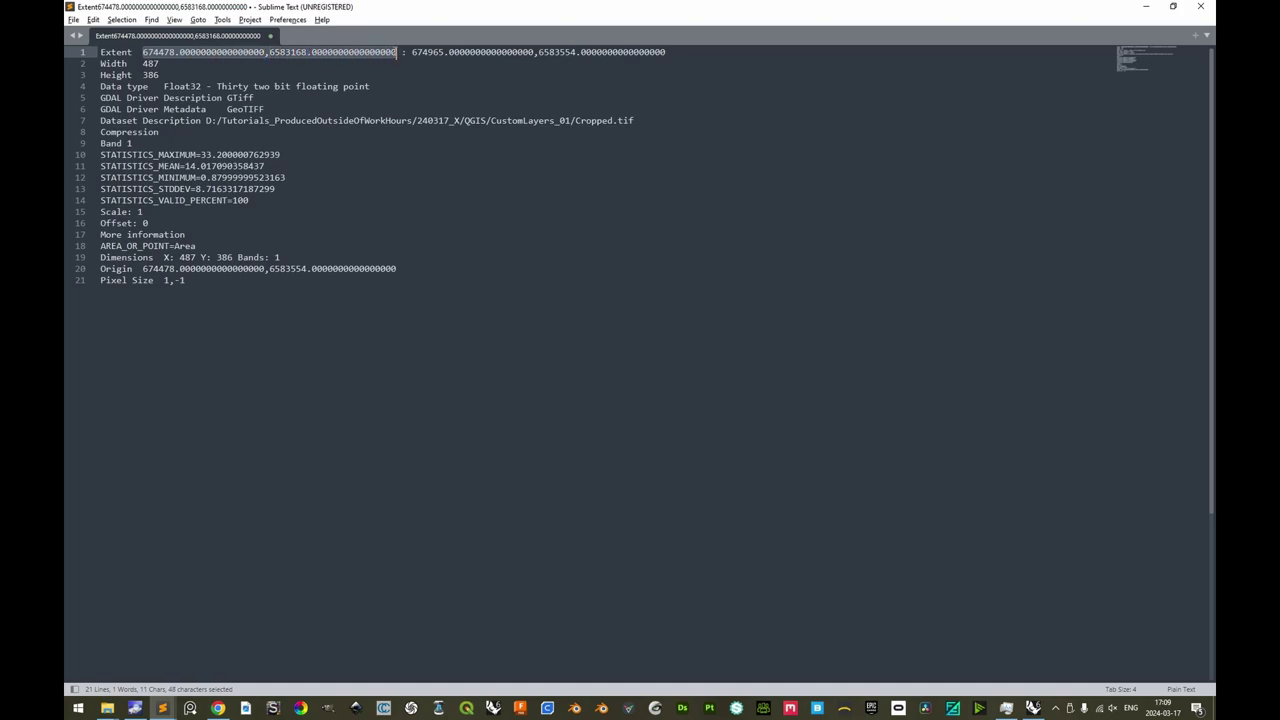
key(alt+Tab)
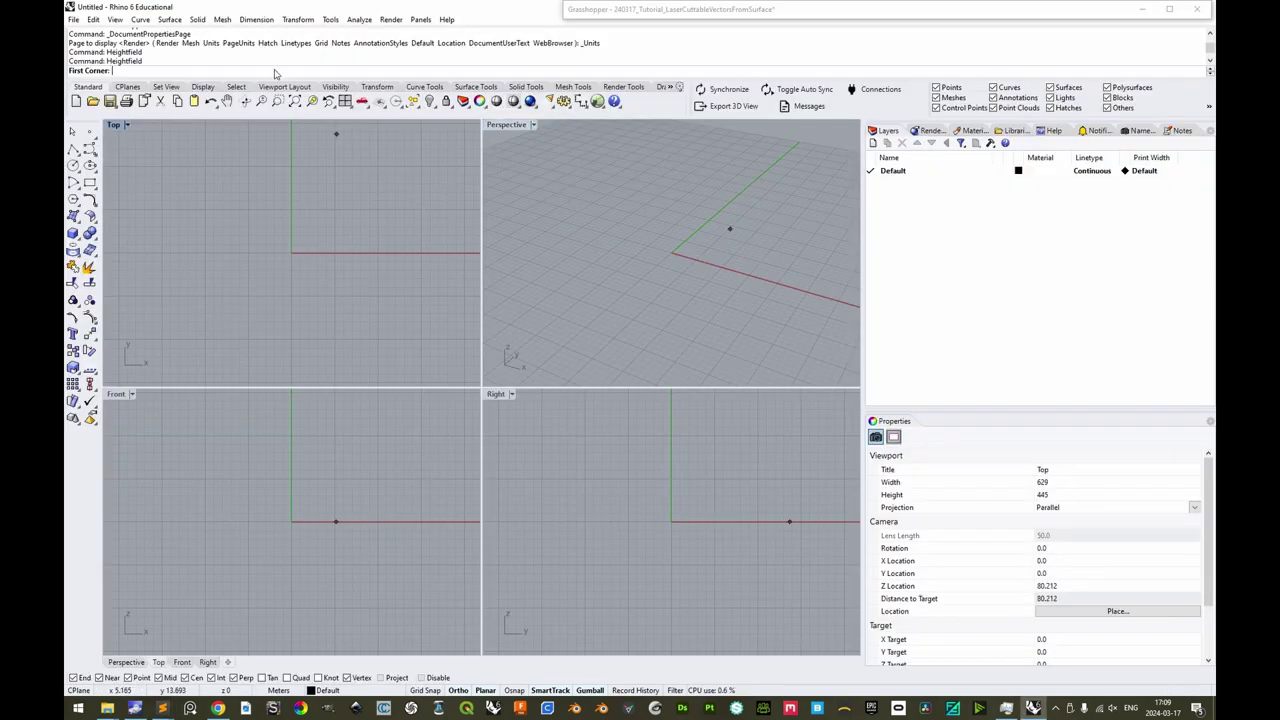
right_click(247, 73)
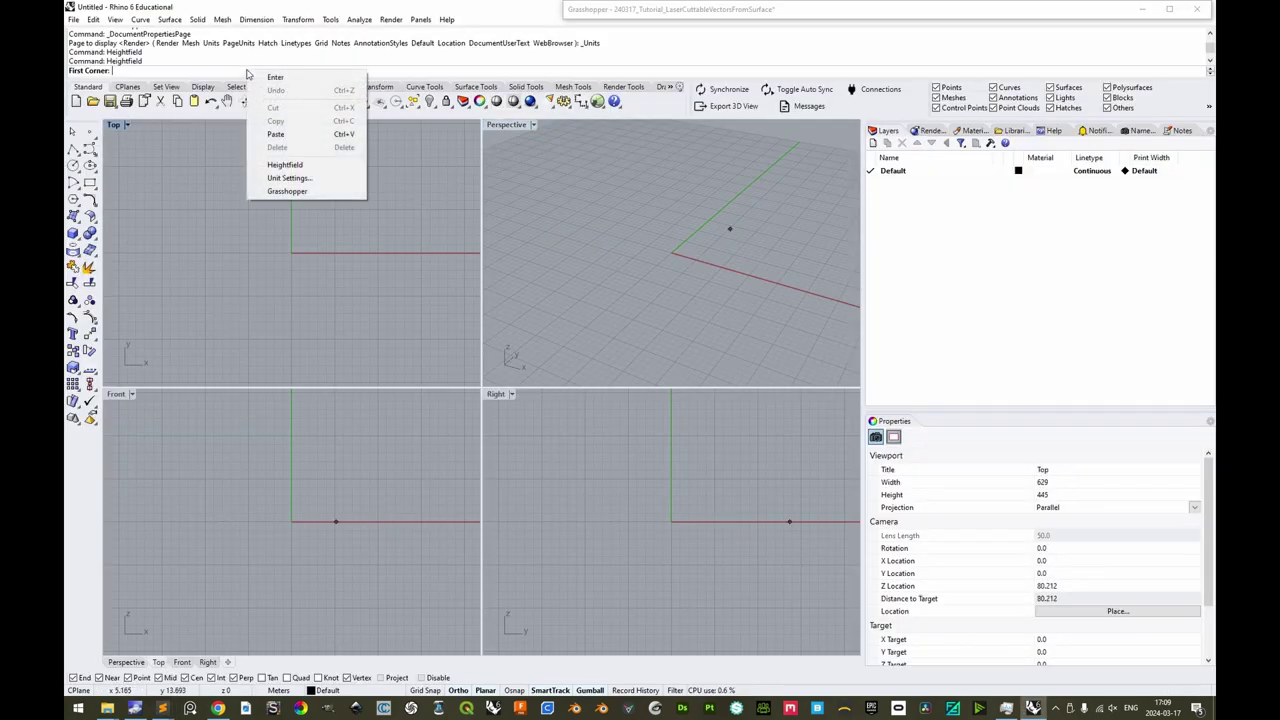
click(289, 134)
key(Return)
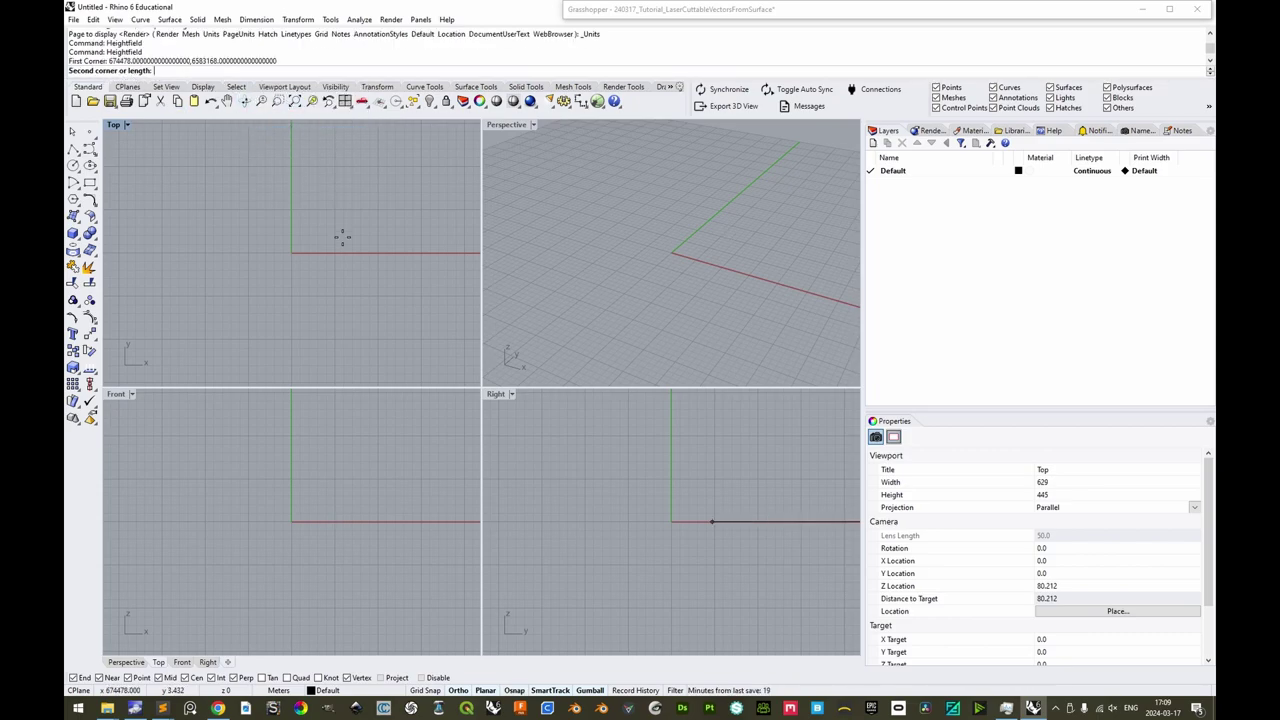
Copy the raster width 487 from the Sublime Text notes and enter it in Rhino as the heightfield's second corner length.
key(alt+Tab)
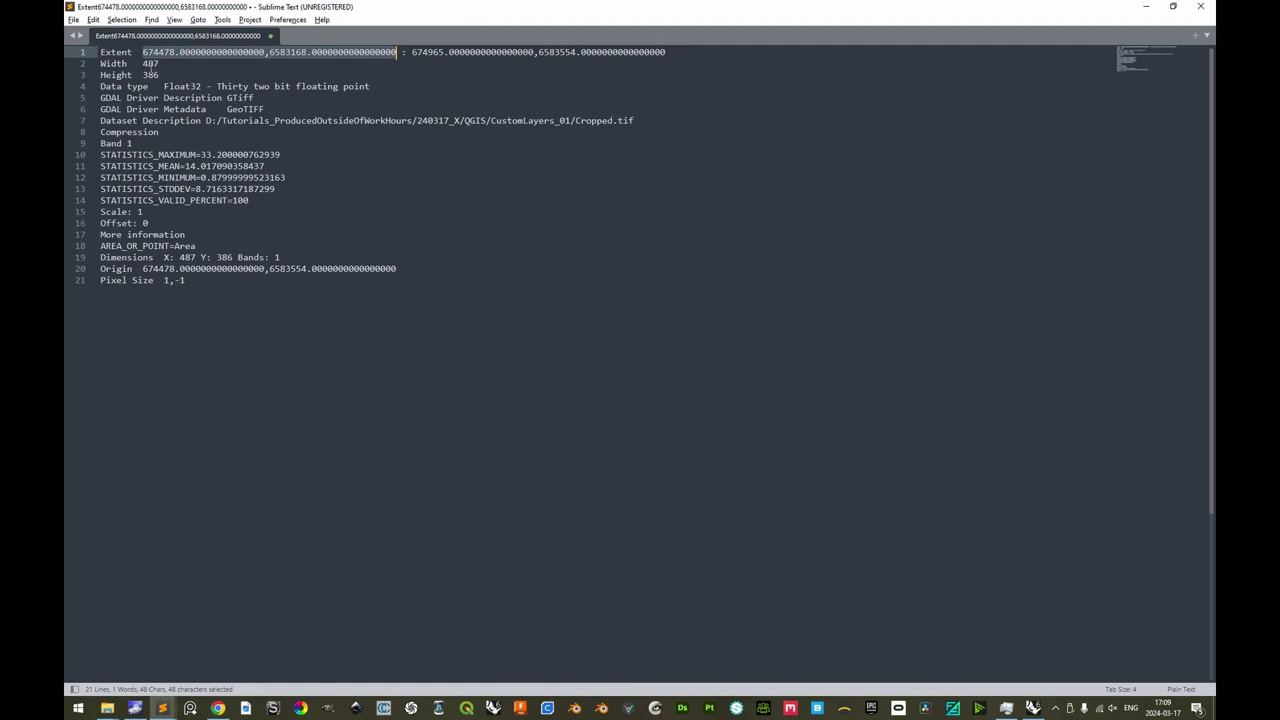
double_click(146, 63)
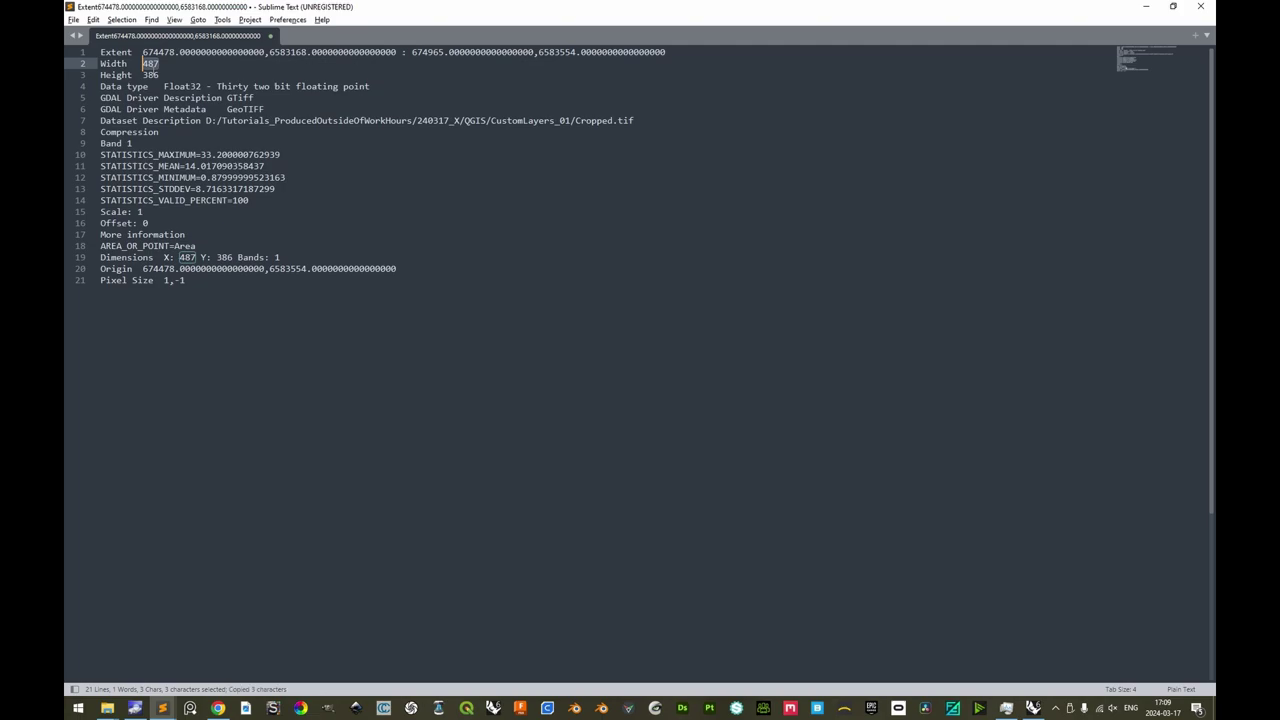
key(alt+Tab)
right_click(213, 78)
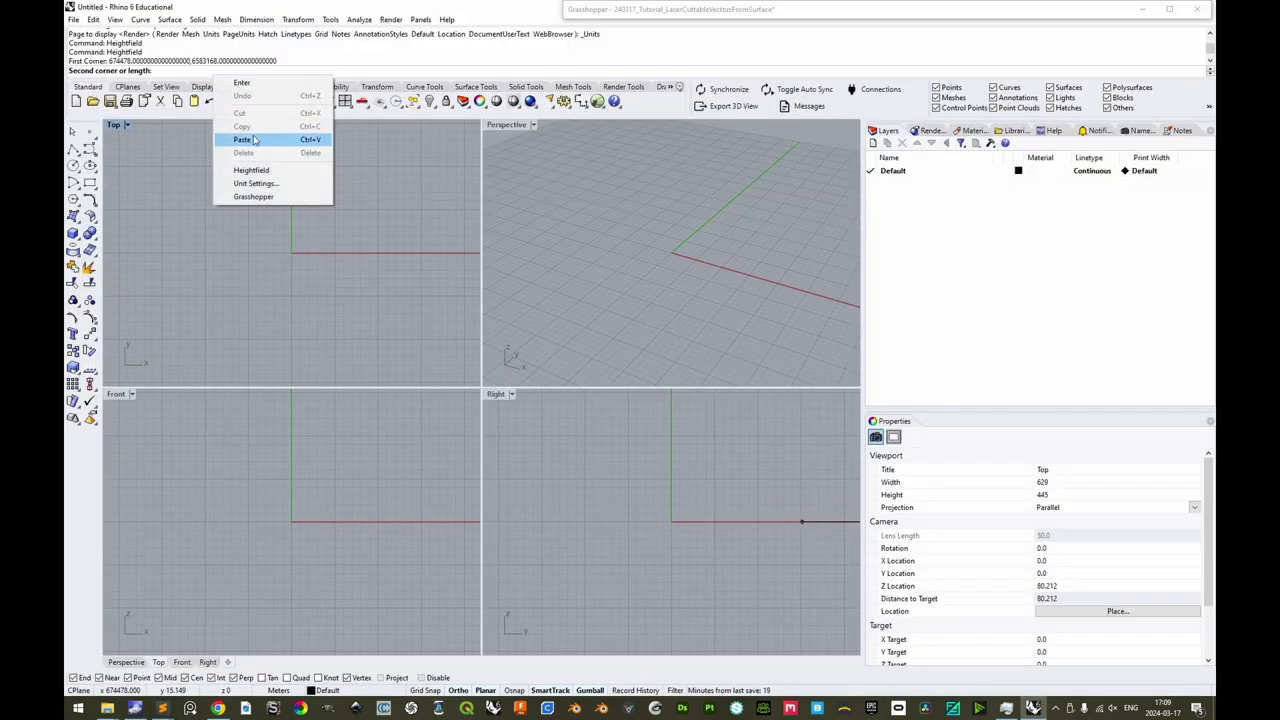
click(258, 140)
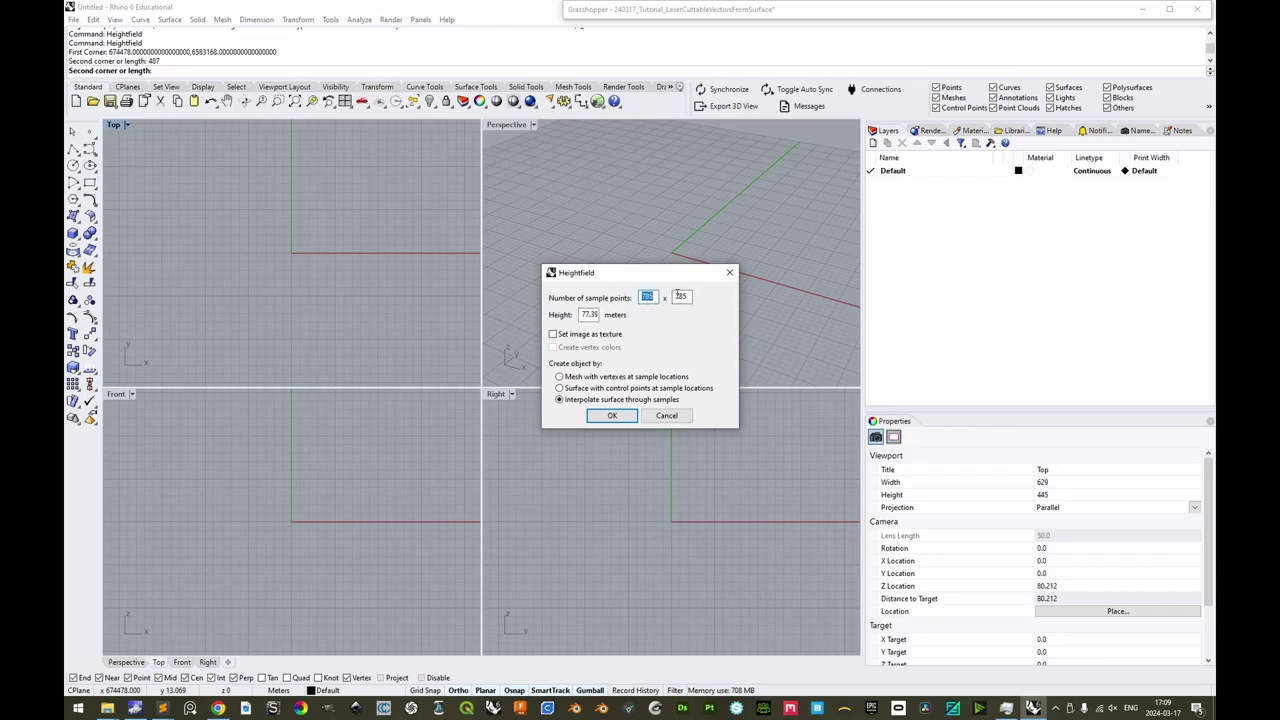
Look up the raster's X and Y dimensions in the Sublime Text notes and set the heightfield's sample points to 487 x 386.
key(alt+Tab)
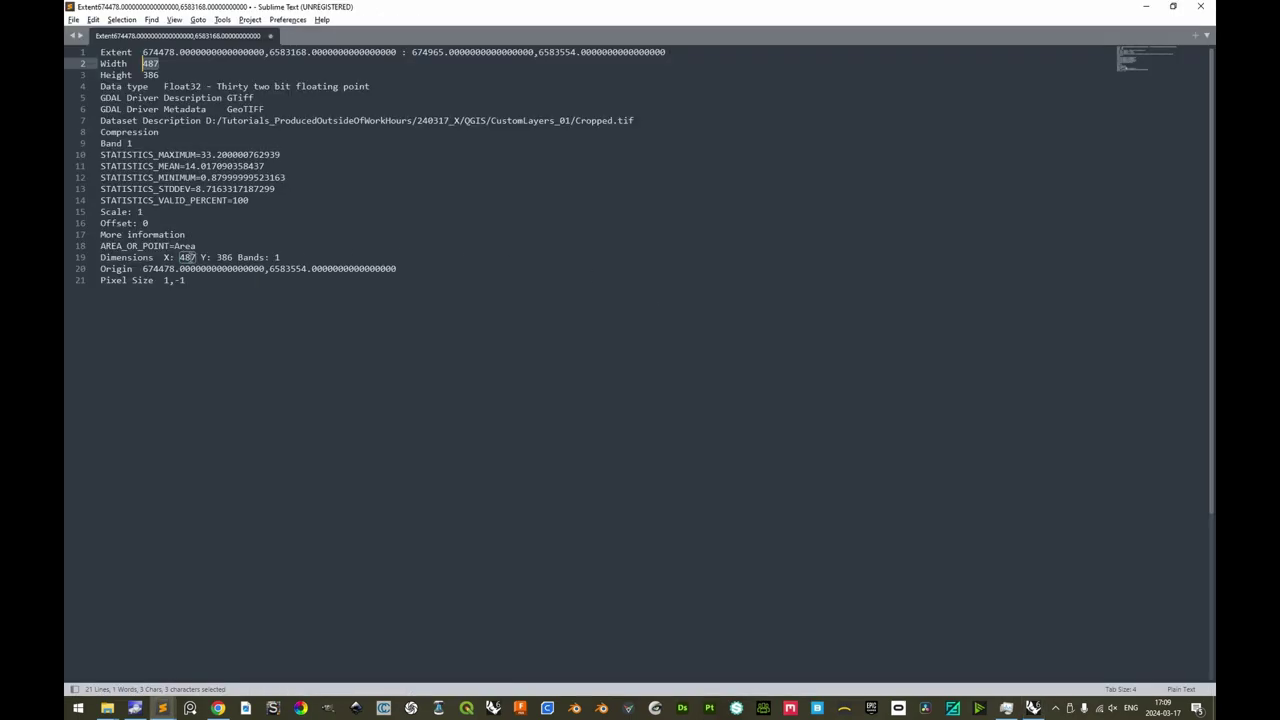
double_click(187, 257)
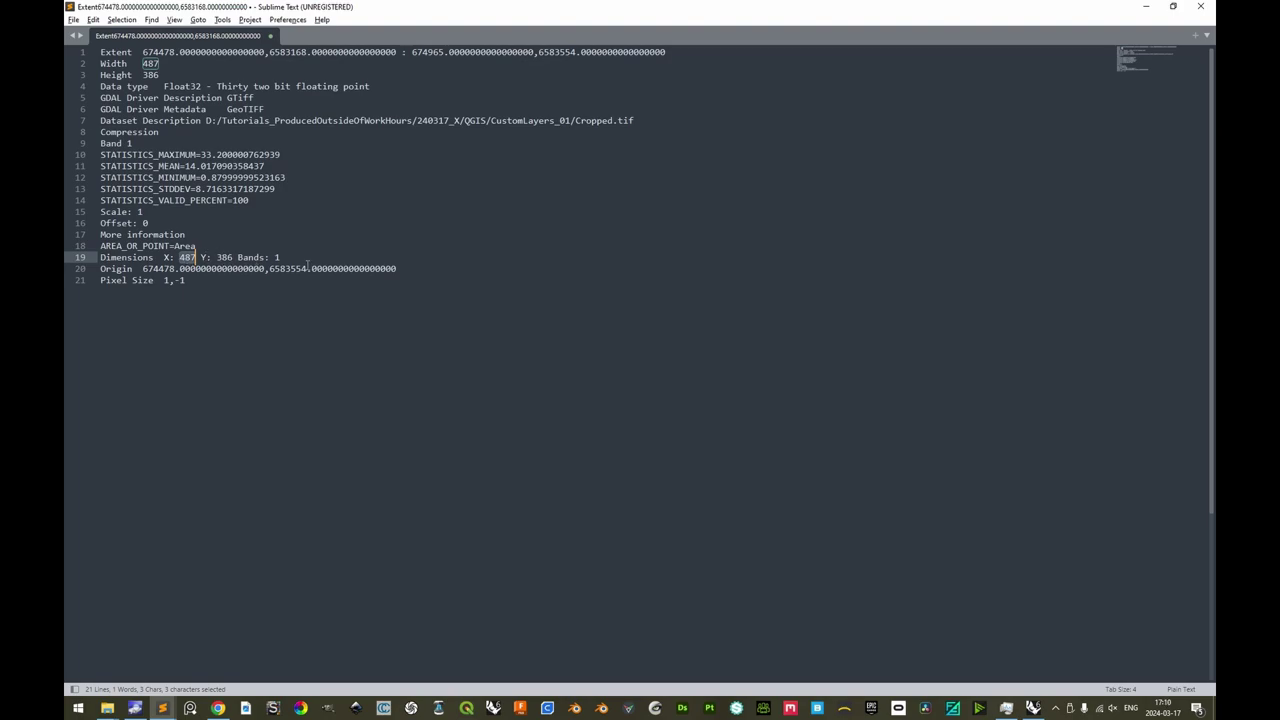
key(alt+Tab)
text(487)
key(Tab)
text(3)
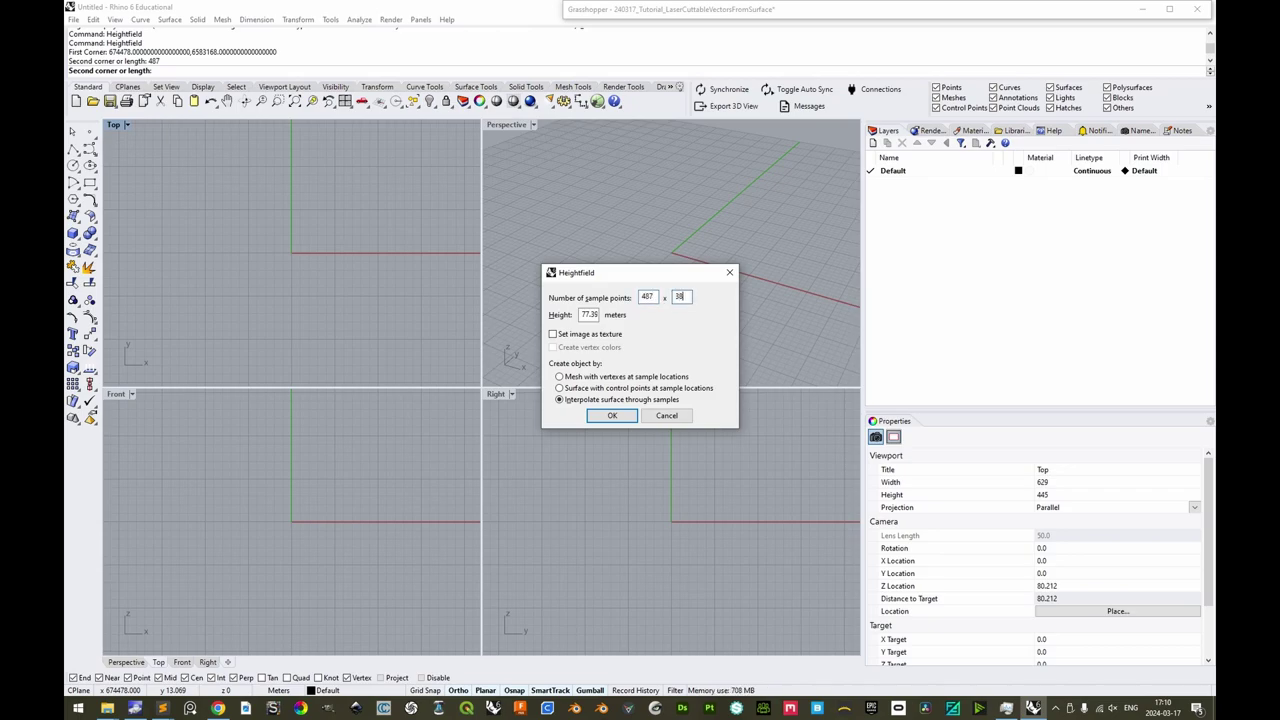
key(Tab)
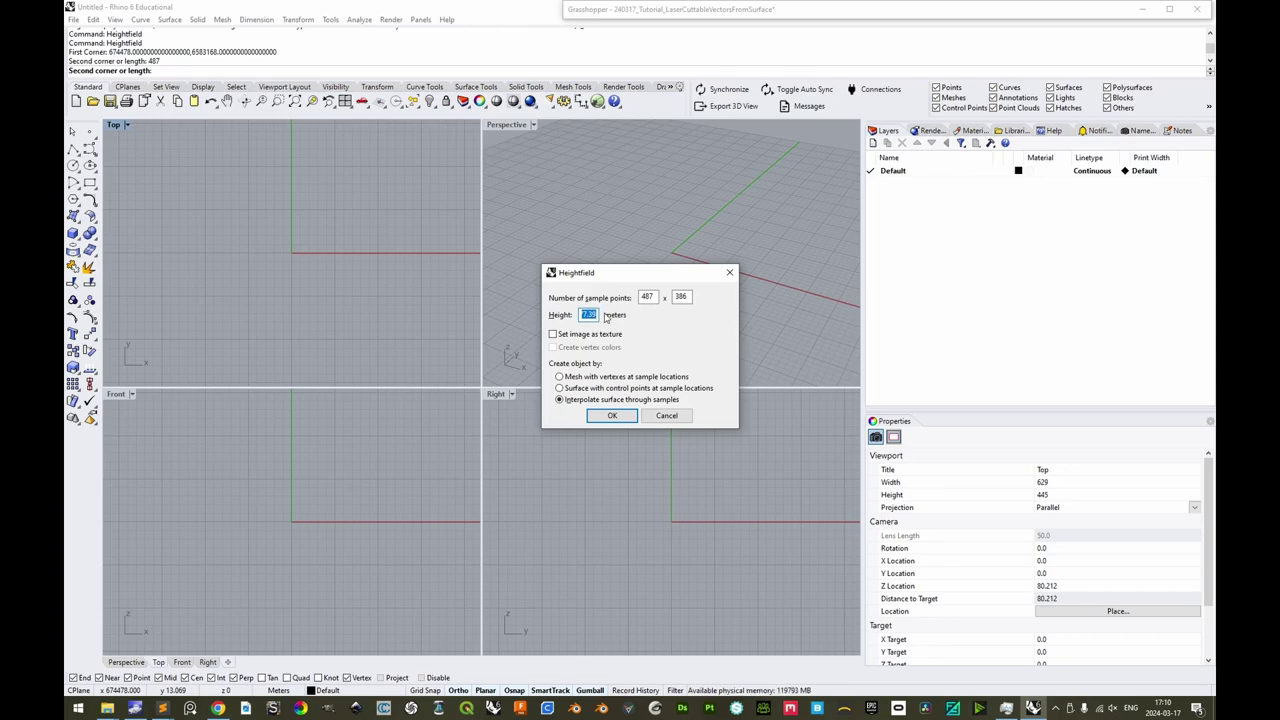
Switch to Grasshopper, copy only the data from the Height range (m) panel, and collapse the Grasshopper window again.
key(alt+Tab)
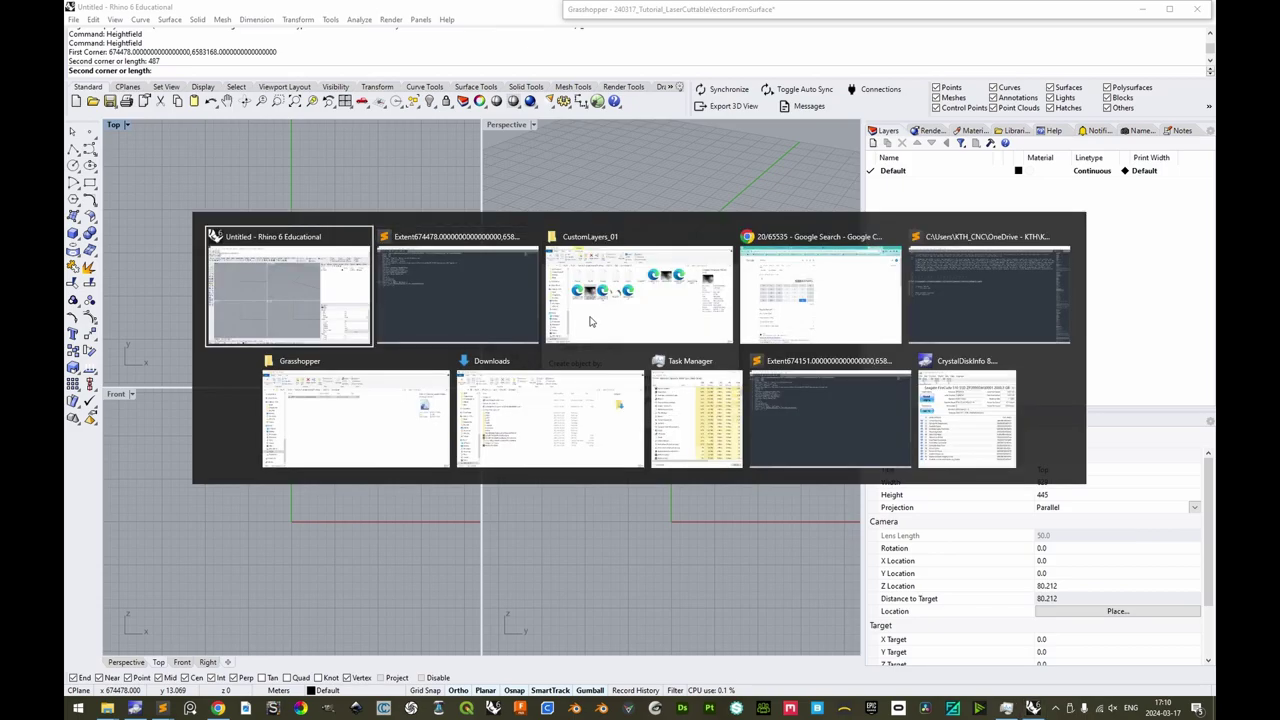
click(832, 18)
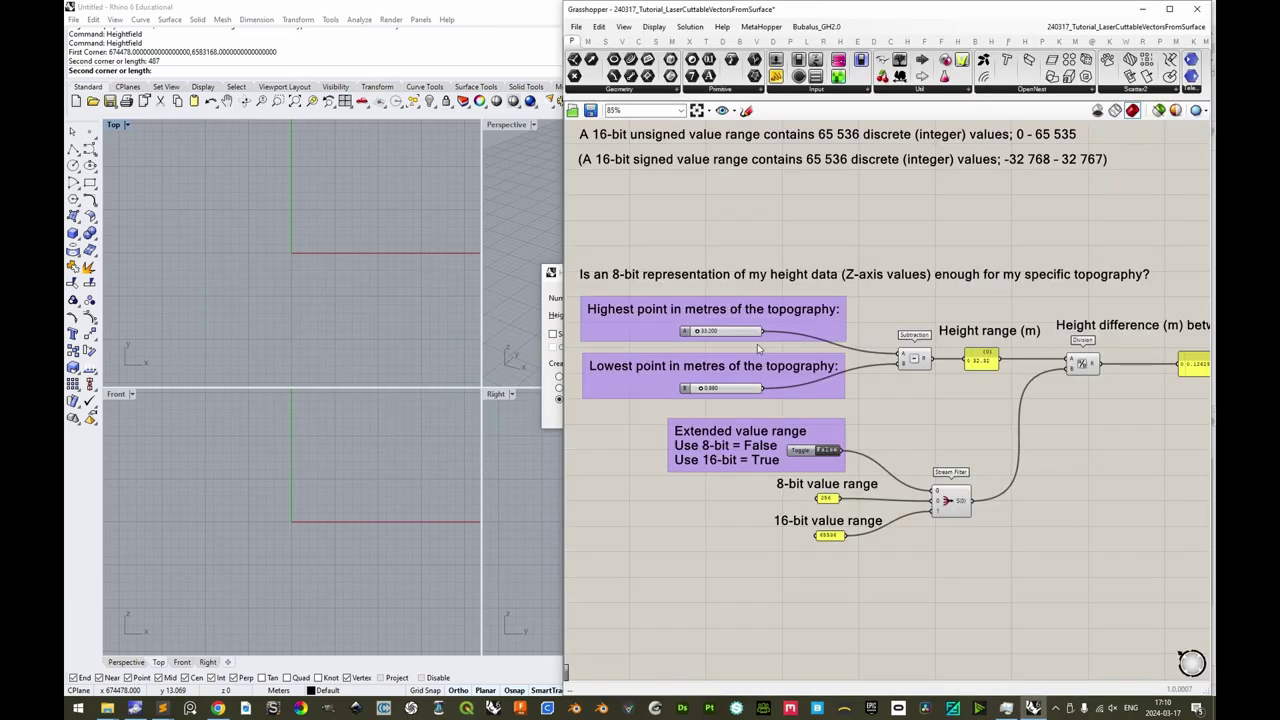
right_drag(979, 384, 941, 381)
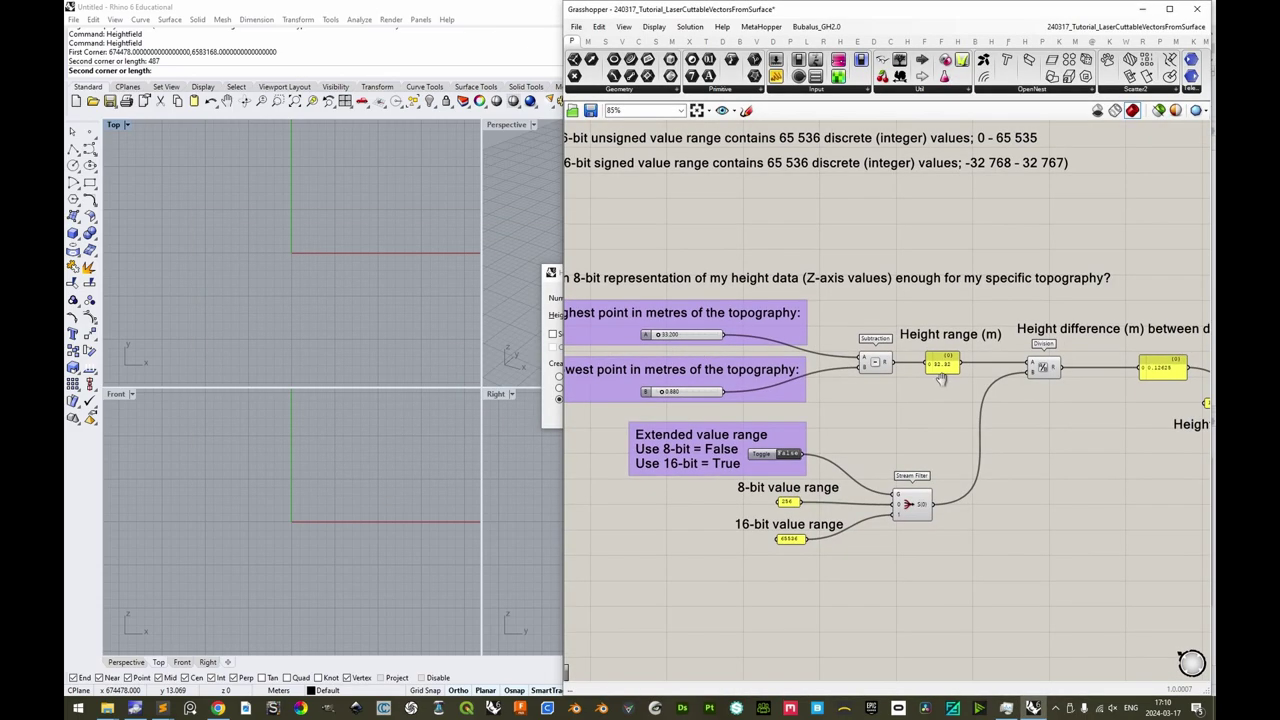
right_drag(676, 363, 713, 365)
right_drag(978, 384, 941, 381)
scroll(941, 382, up, 4)
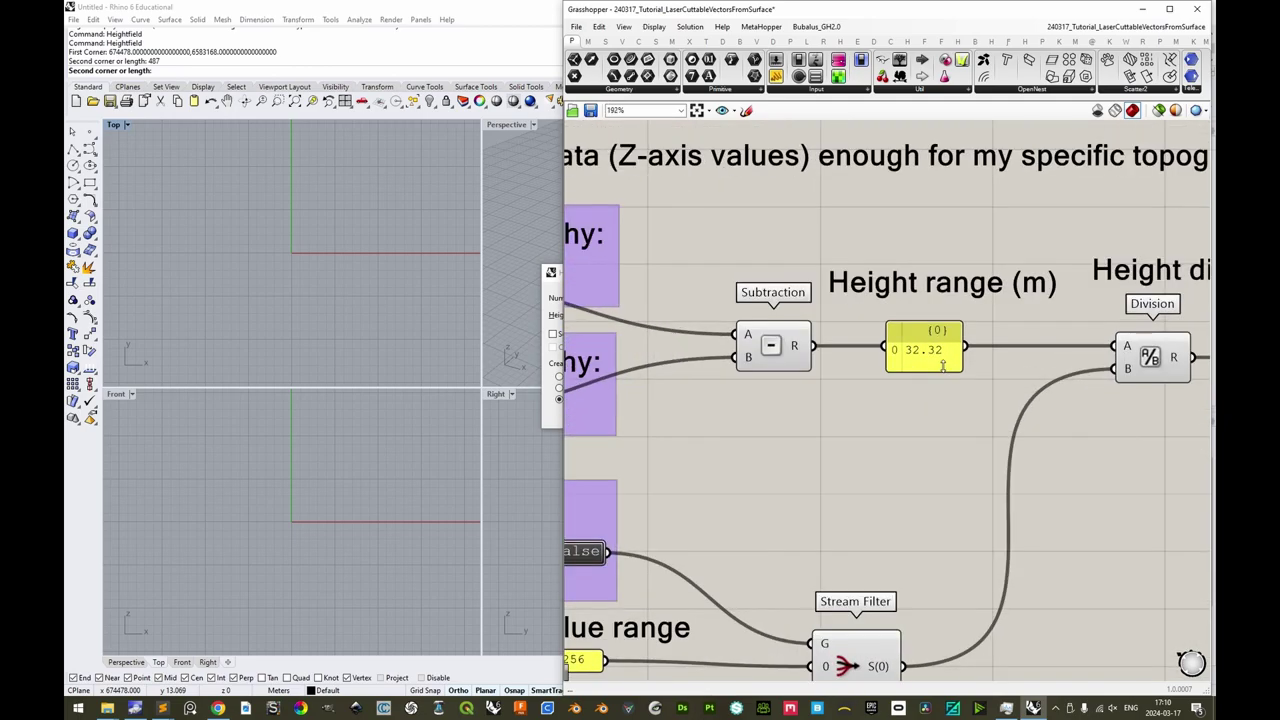
right_click(926, 355)
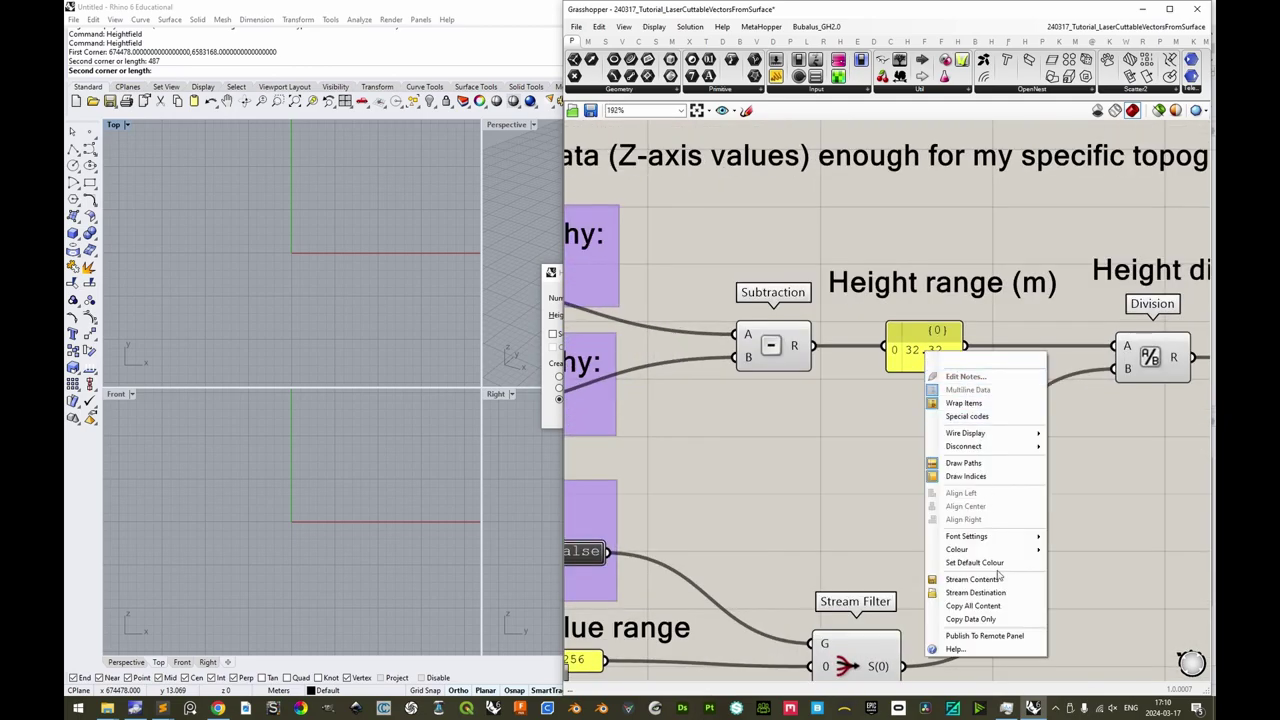
click(979, 622)
key(alt)
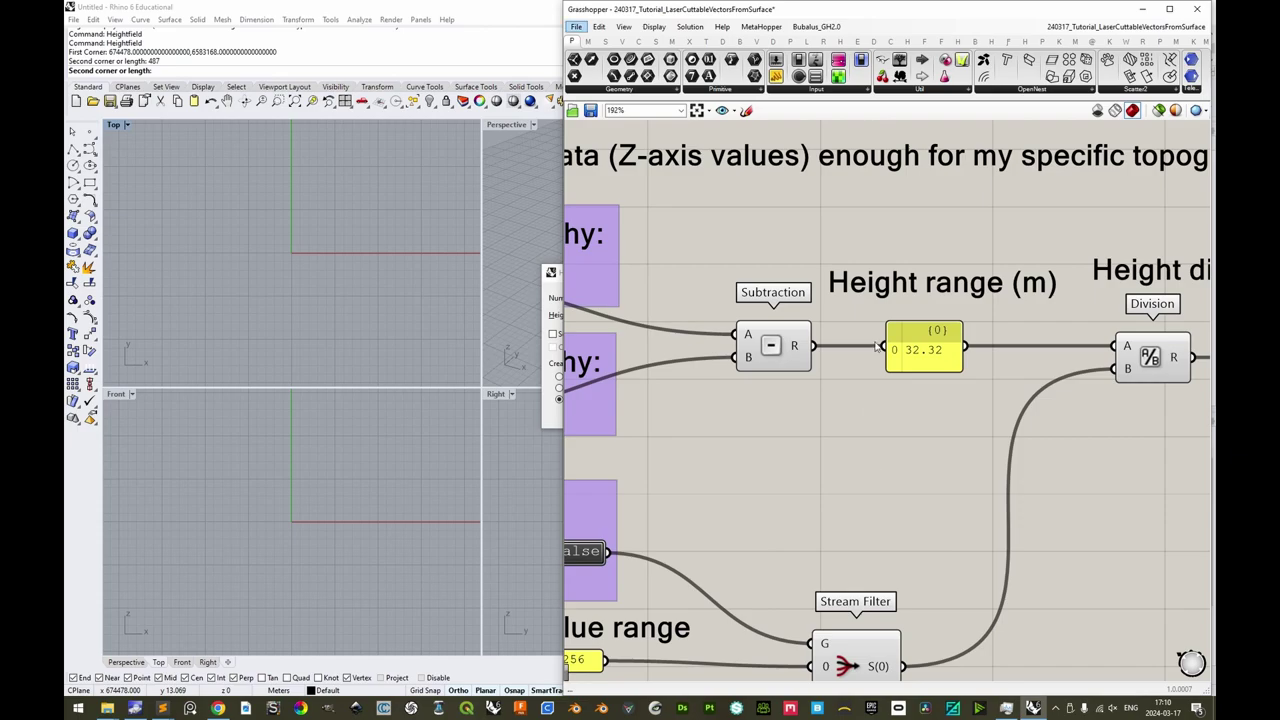
double_click(892, 12)
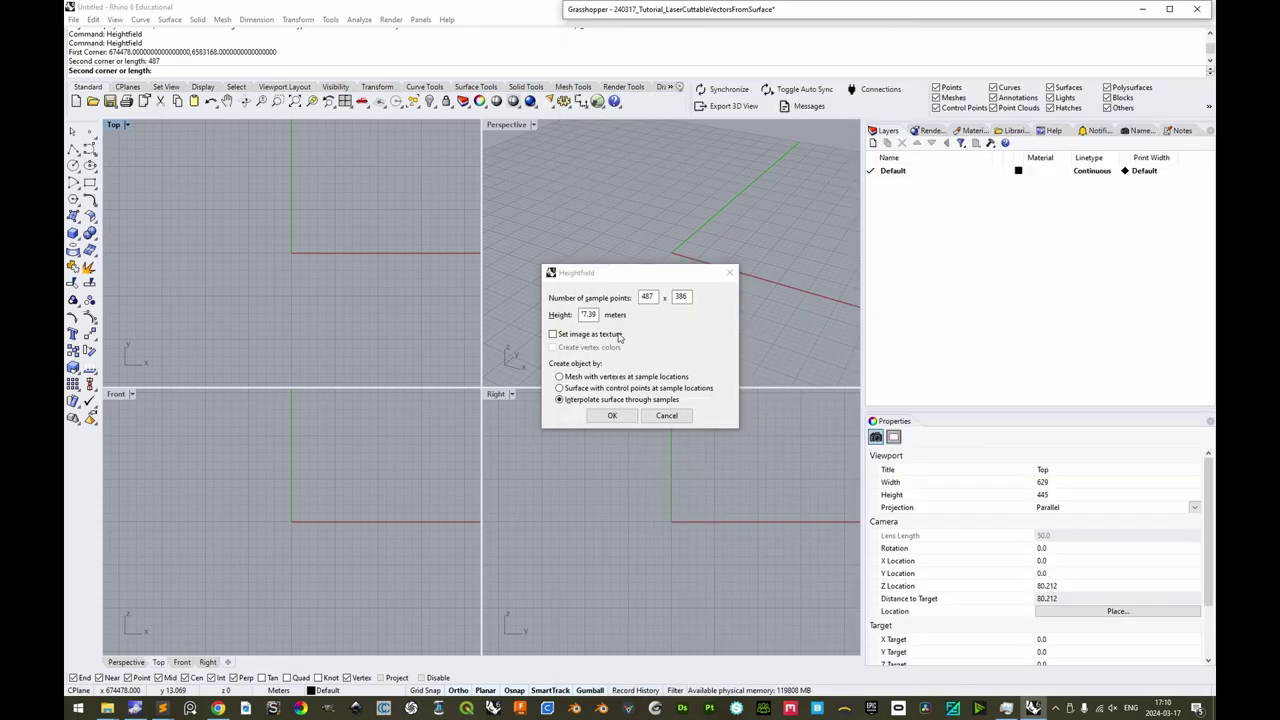
Set the heightfield's height to 32.32 meters.
click(591, 315)
double_click(591, 315)
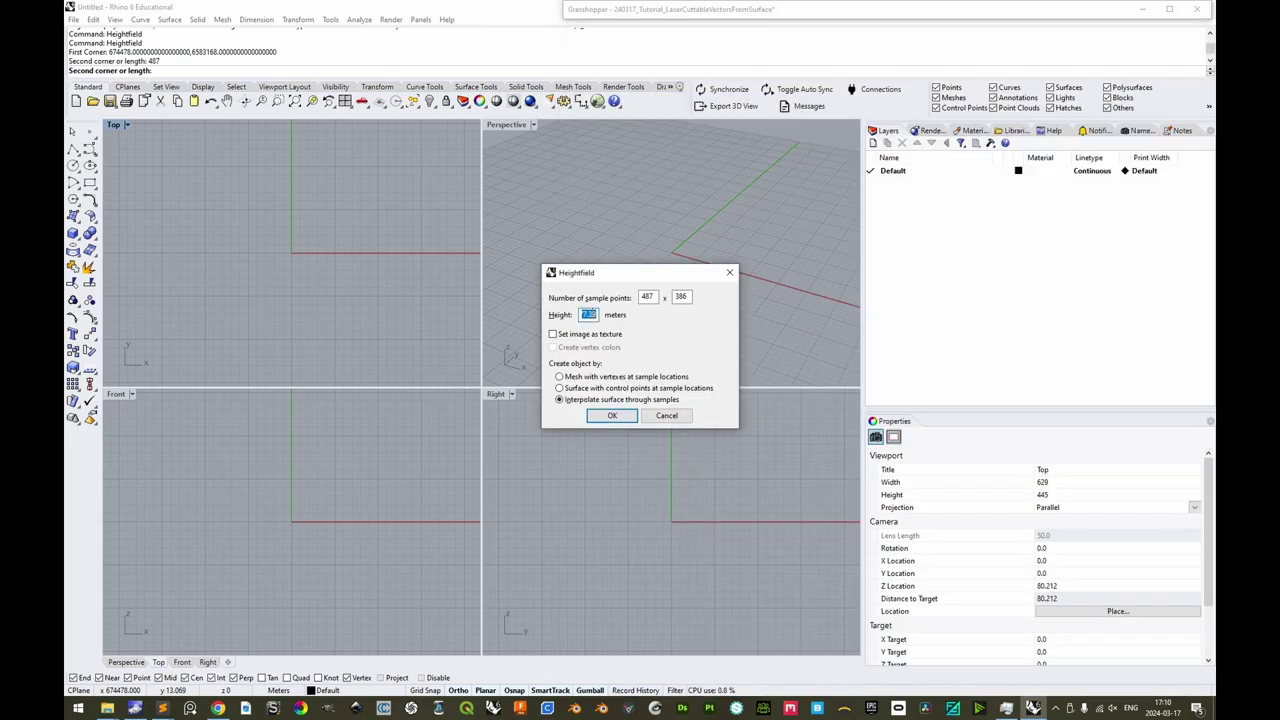
right_click(590, 314)
click(605, 364)
drag(596, 315, 552, 314)
click(595, 315)
double_click(593, 316)
text(0.33)
drag(595, 315, 555, 315)
click(591, 315)
Create the heightfield as an interpolated surface through the samples, without saving the model first.
click(593, 401)
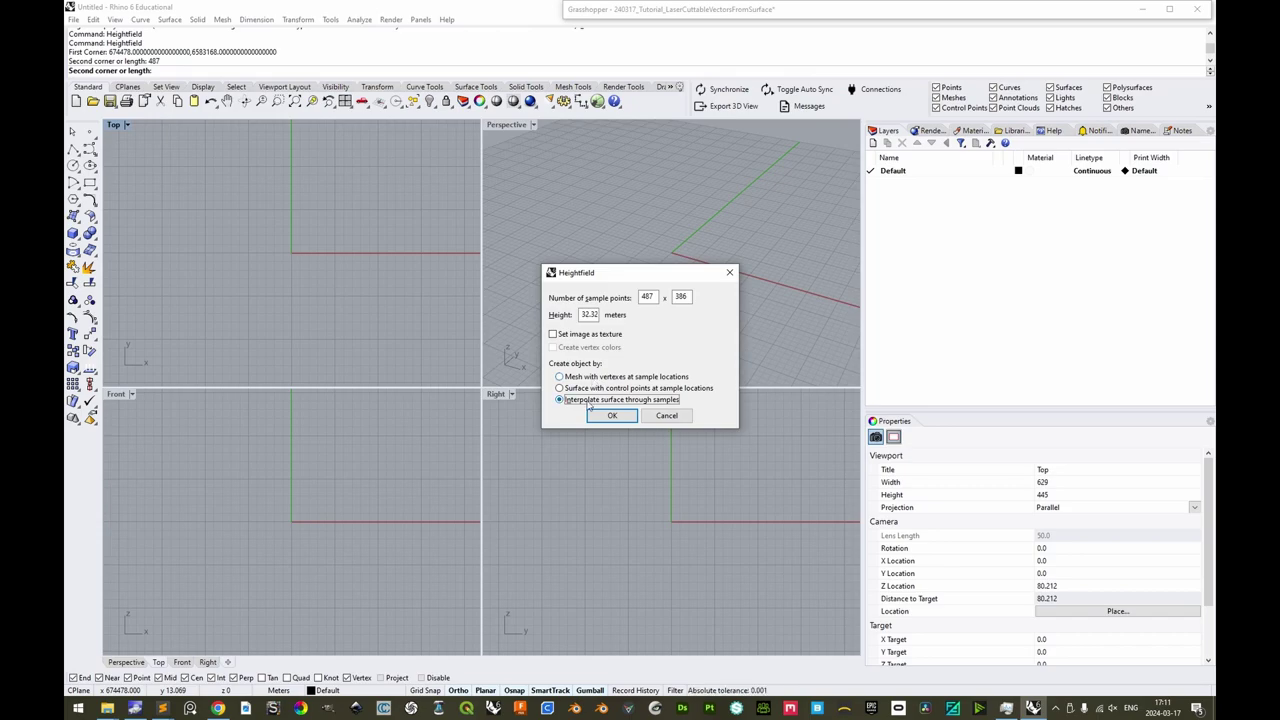
click(613, 416)
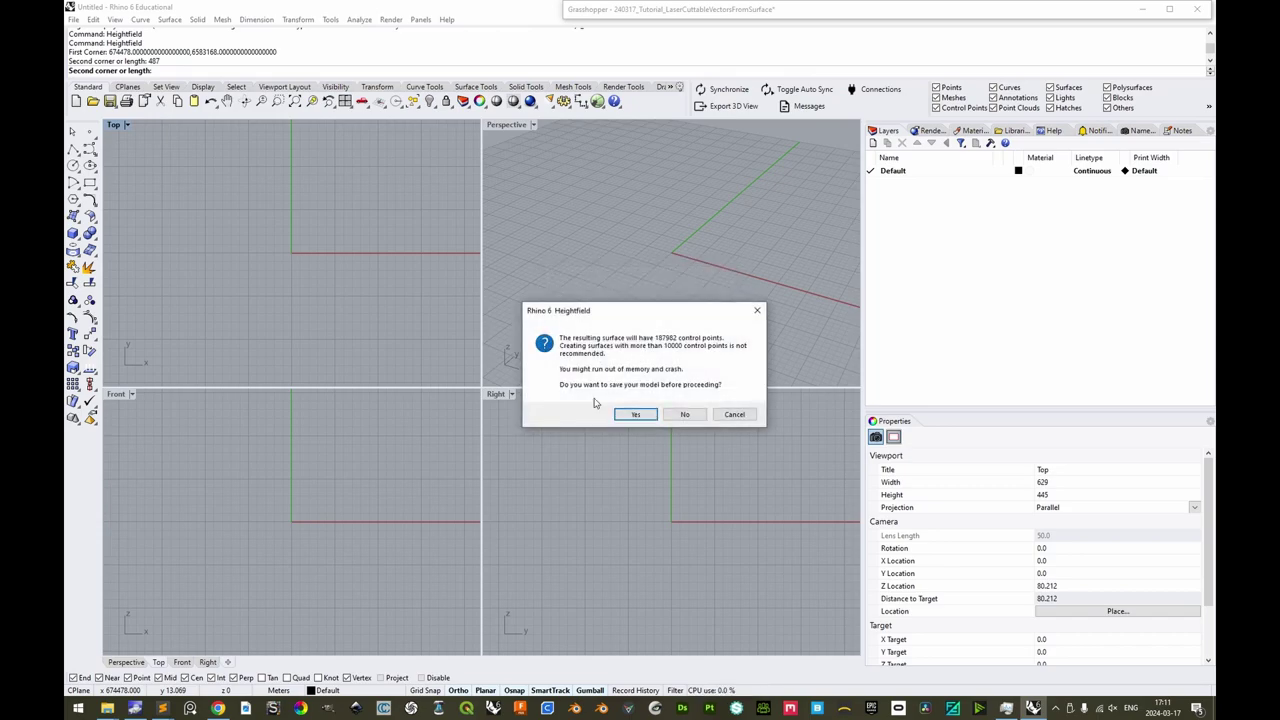
click(686, 415)
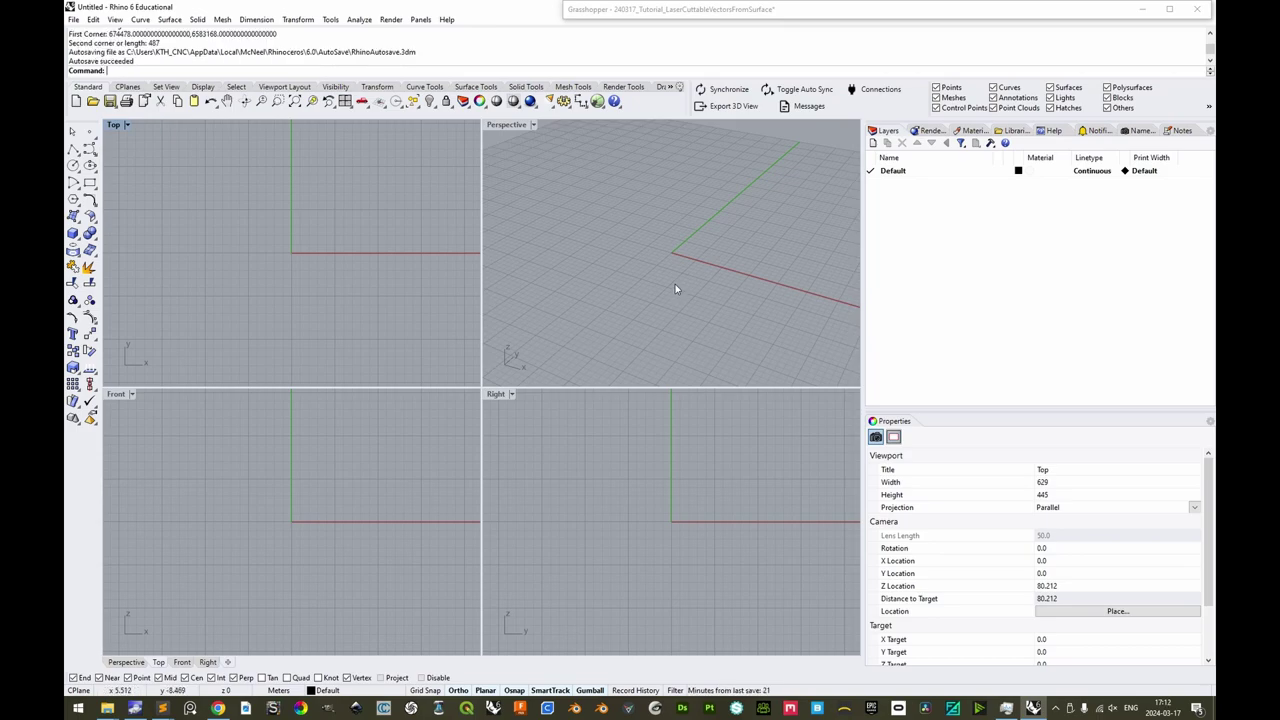
Select the terrain surface, zoom all viewports to it, and maximize the Perspective viewport.
key(ctrl+a)
text(ZS)
key(Return)
text(ZSA)
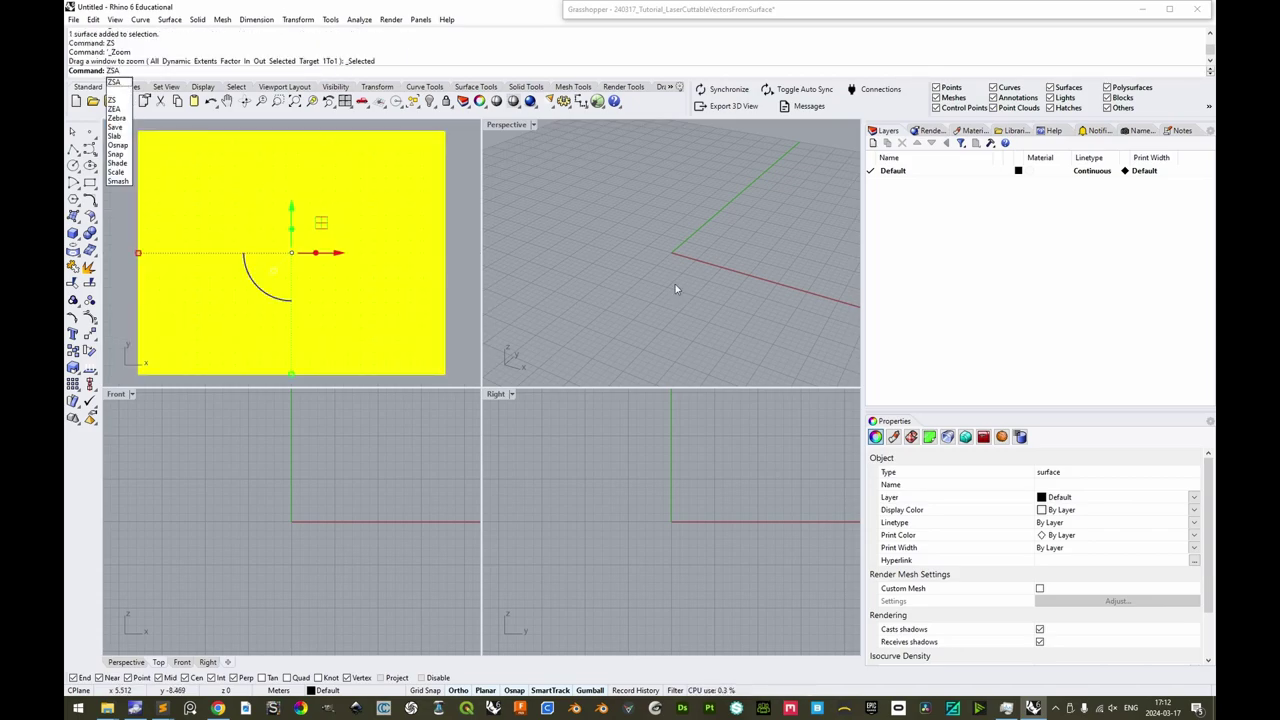
key(Return)
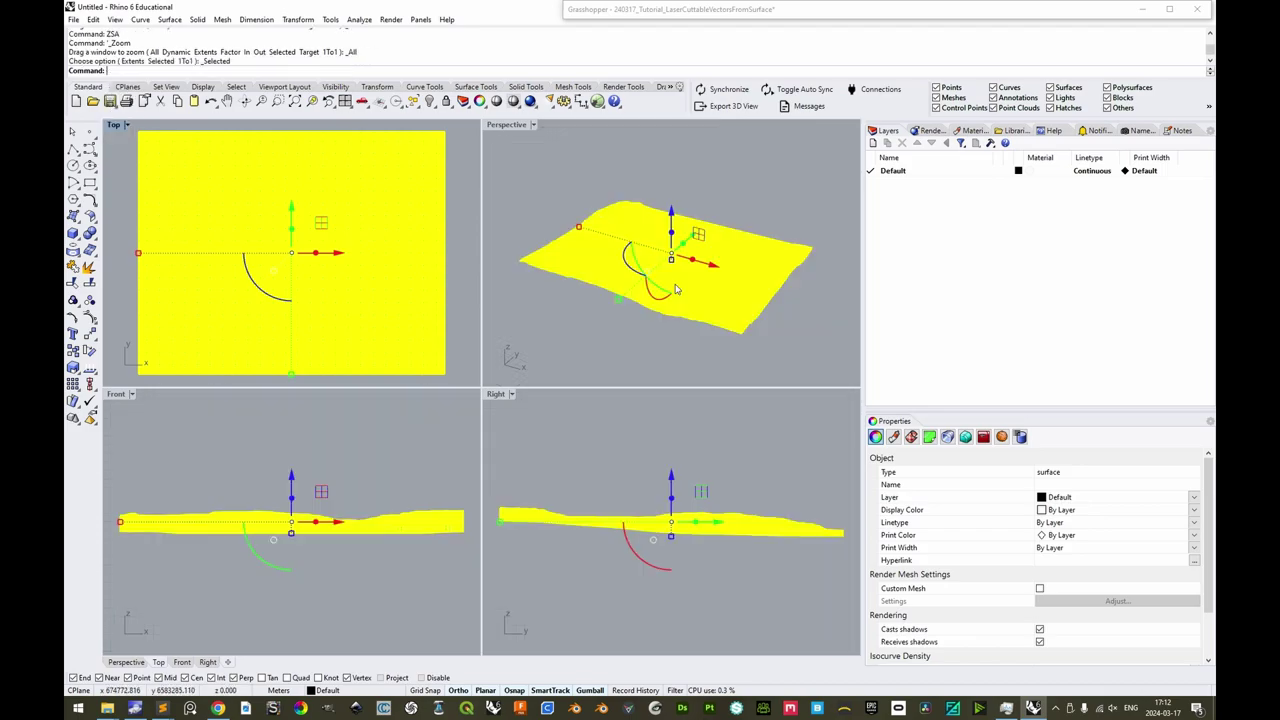
double_click(506, 125)
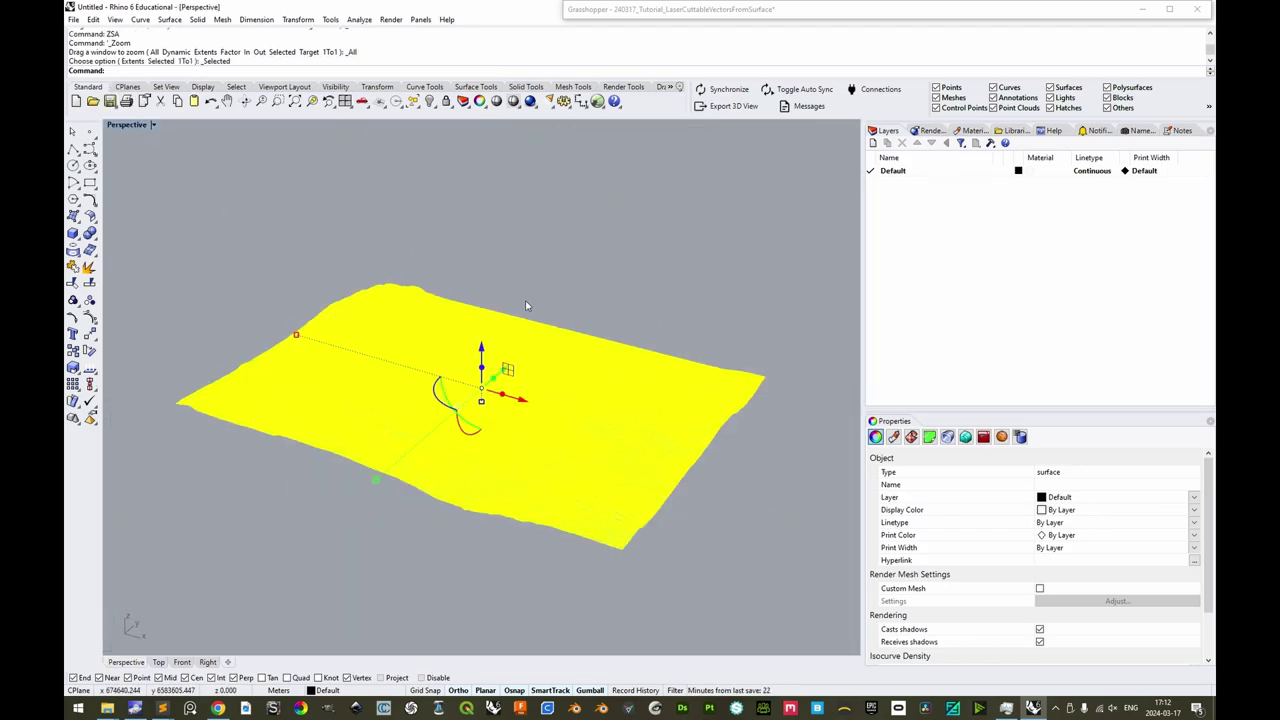
Create a world-coordinate BoundingBox around the terrain surface to check its dimensions, and undo the box.
text(BoundingBox)
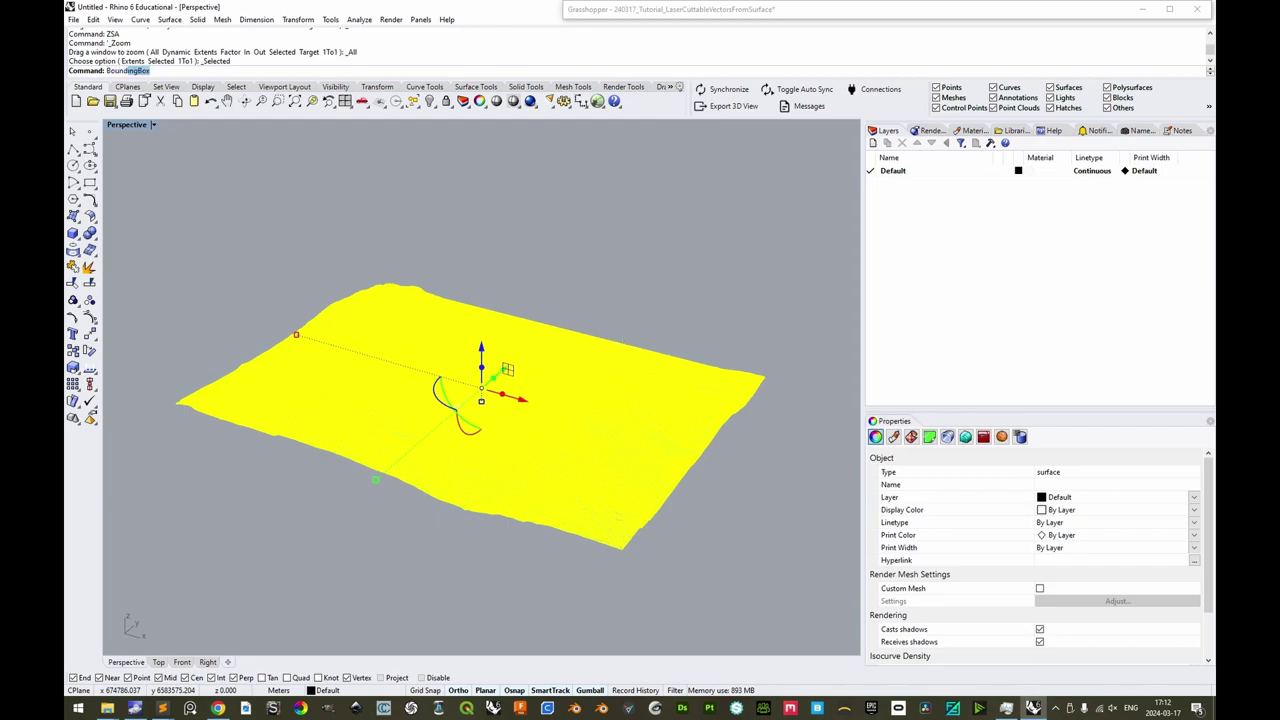
key(Return)
key(Return)
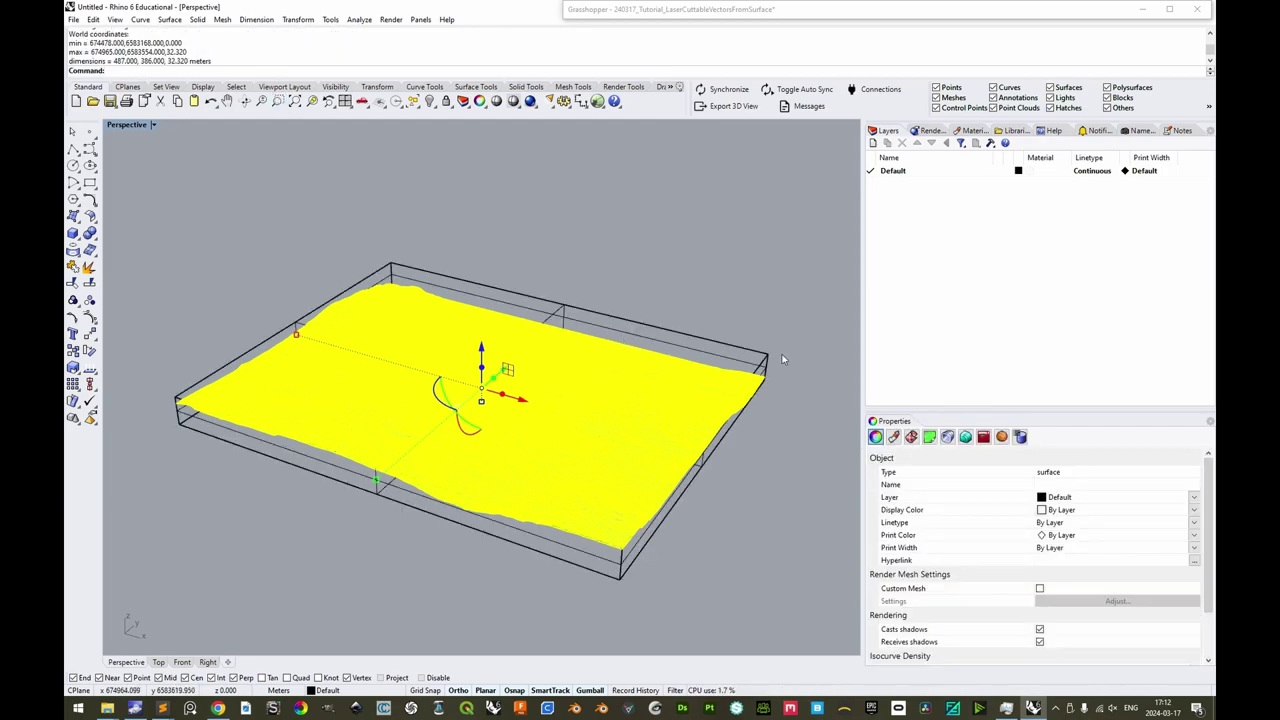
key(ctrl+z)
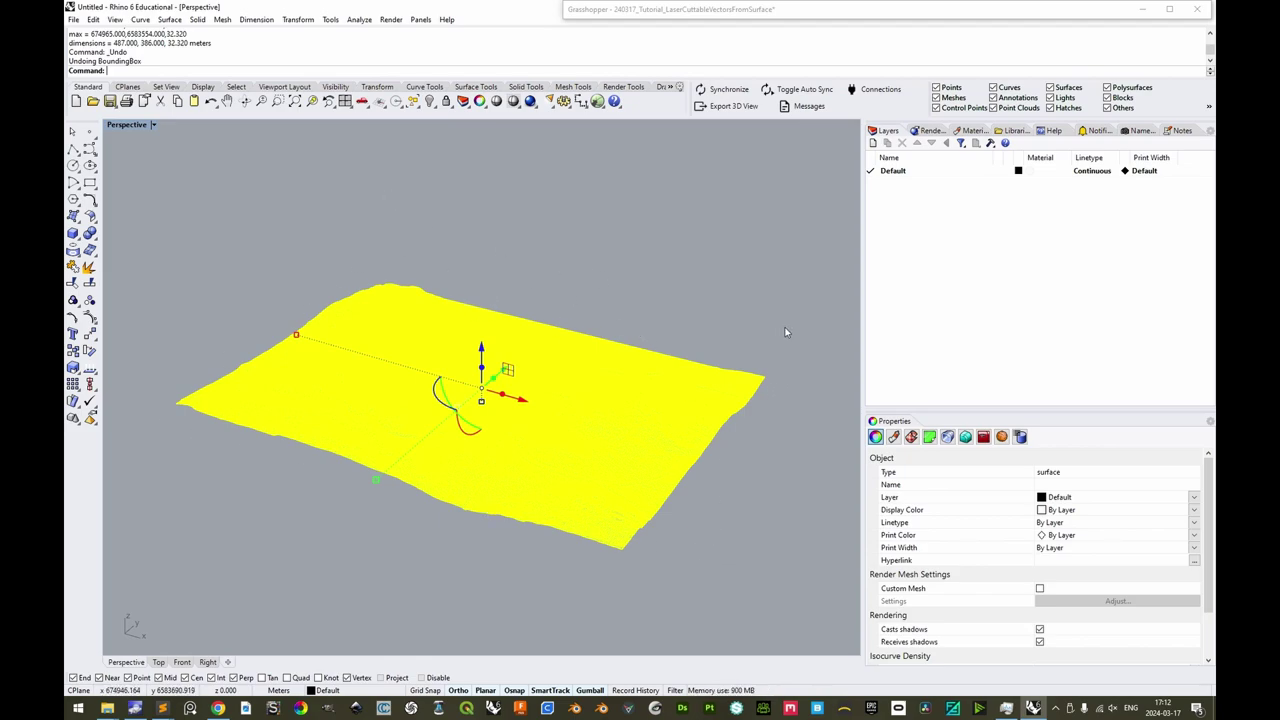
Look up the minimum elevation in the Sublime Text notes, move the terrain surface up 0.88 m along Z, and deselect it.
key(alt+Tab)
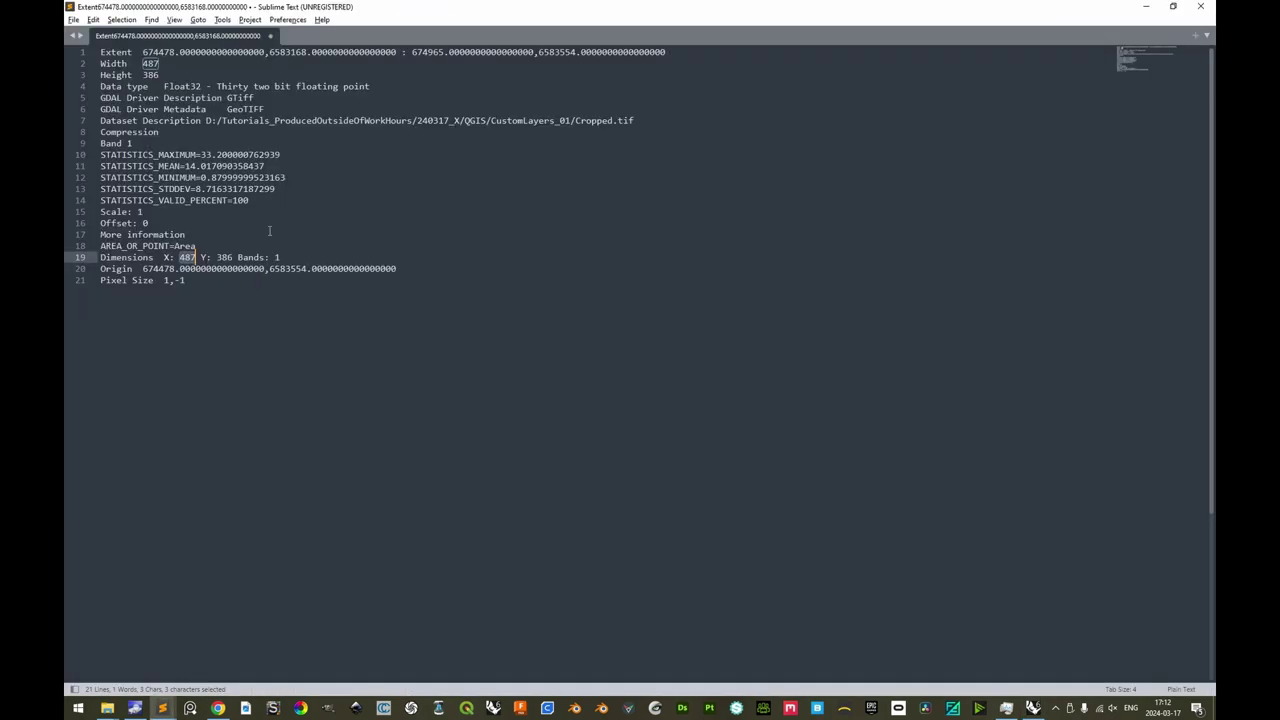
click(210, 177)
drag(200, 177, 222, 177)
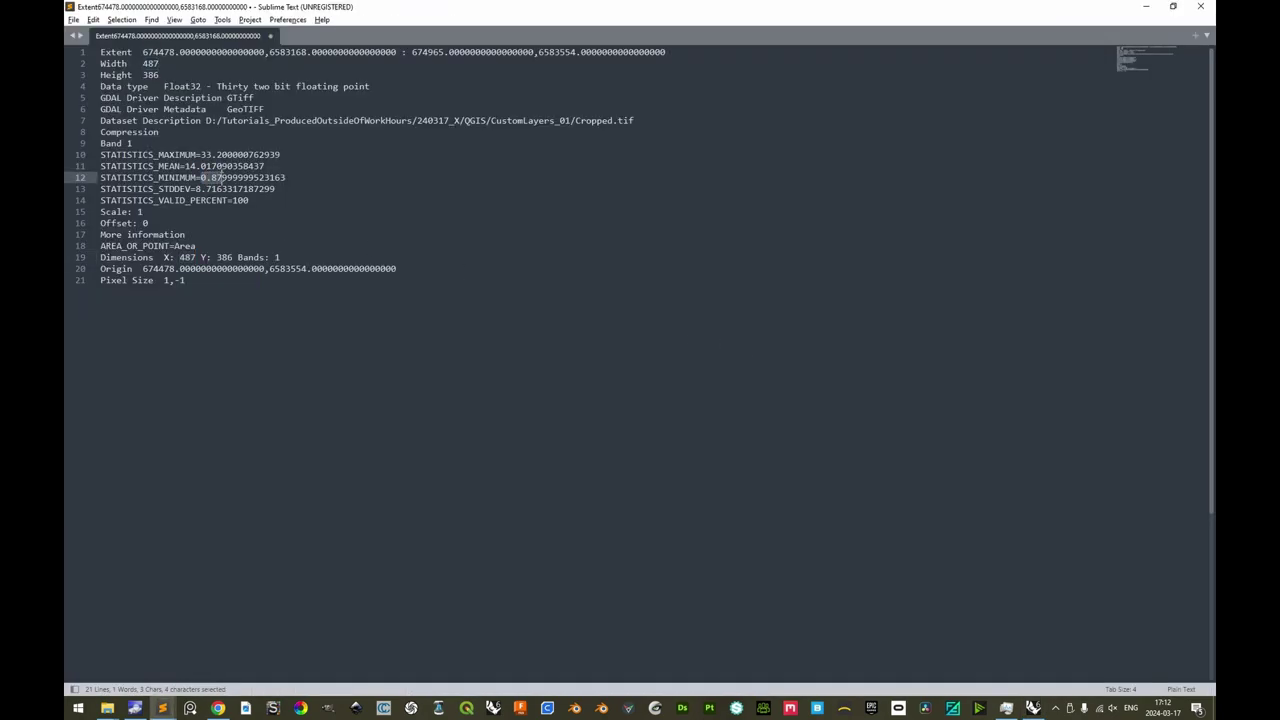
key(alt+Tab)
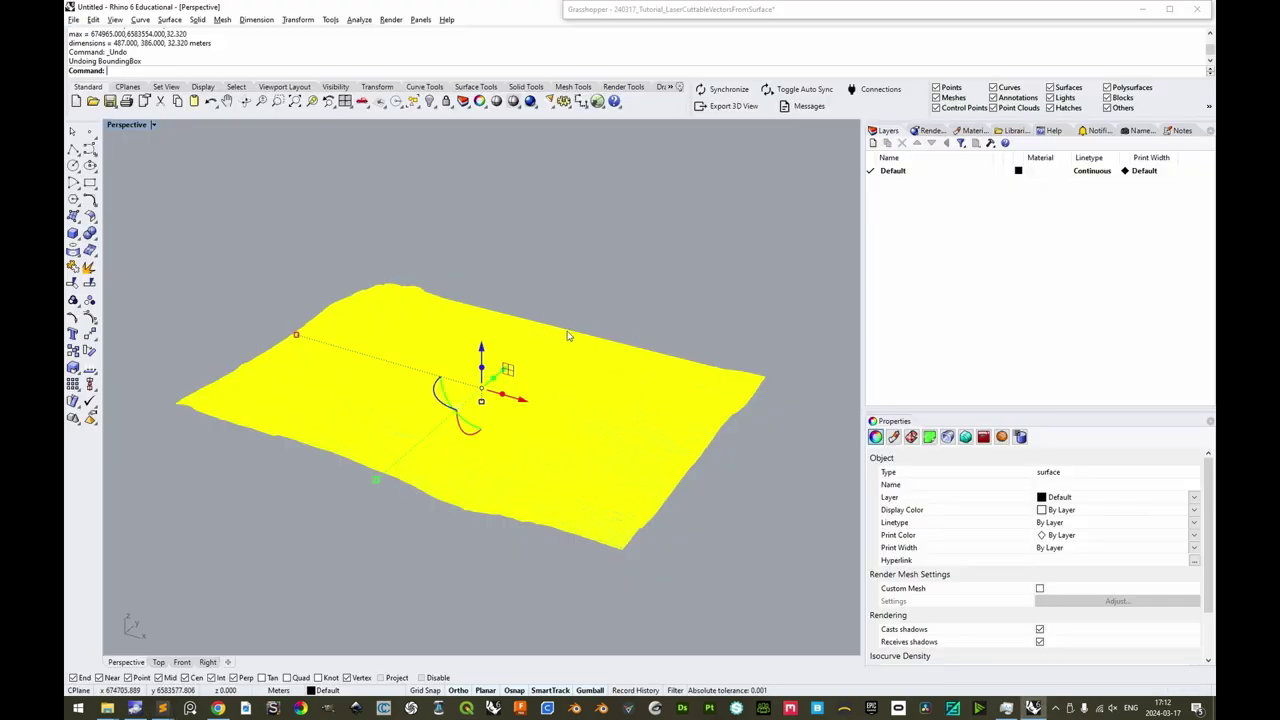
click(482, 349)
text(0.88)
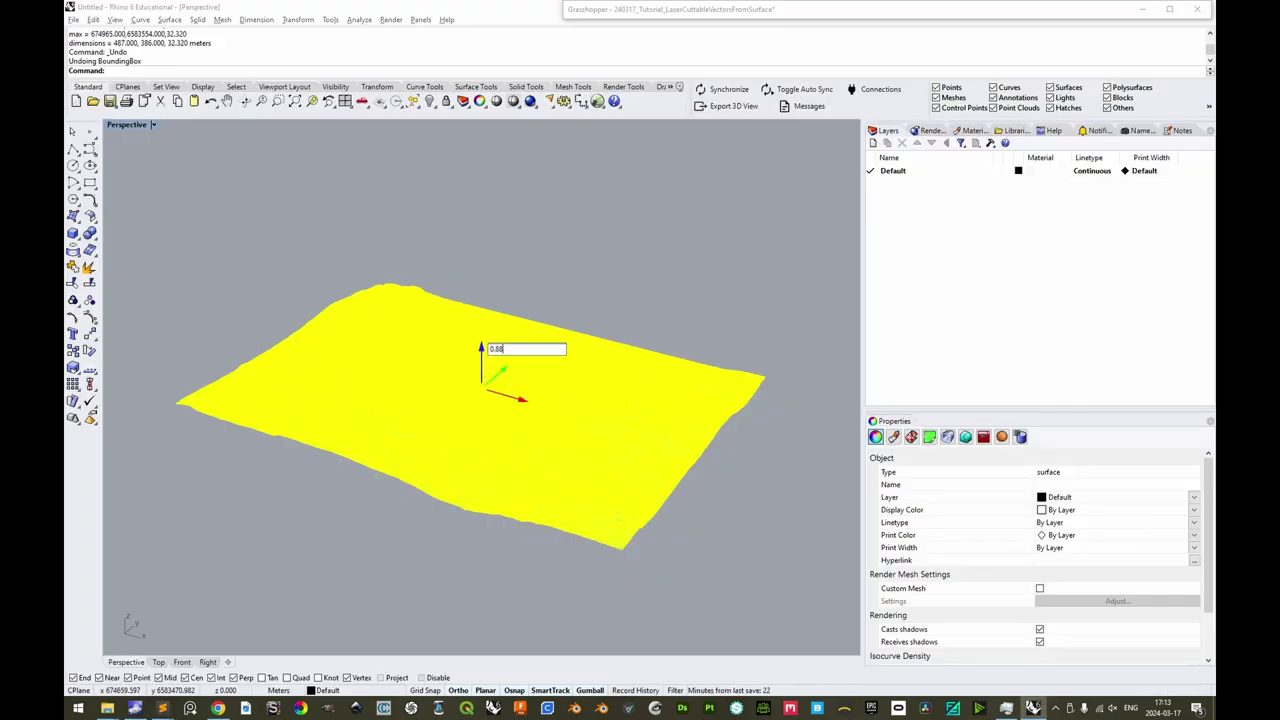
key(Return)
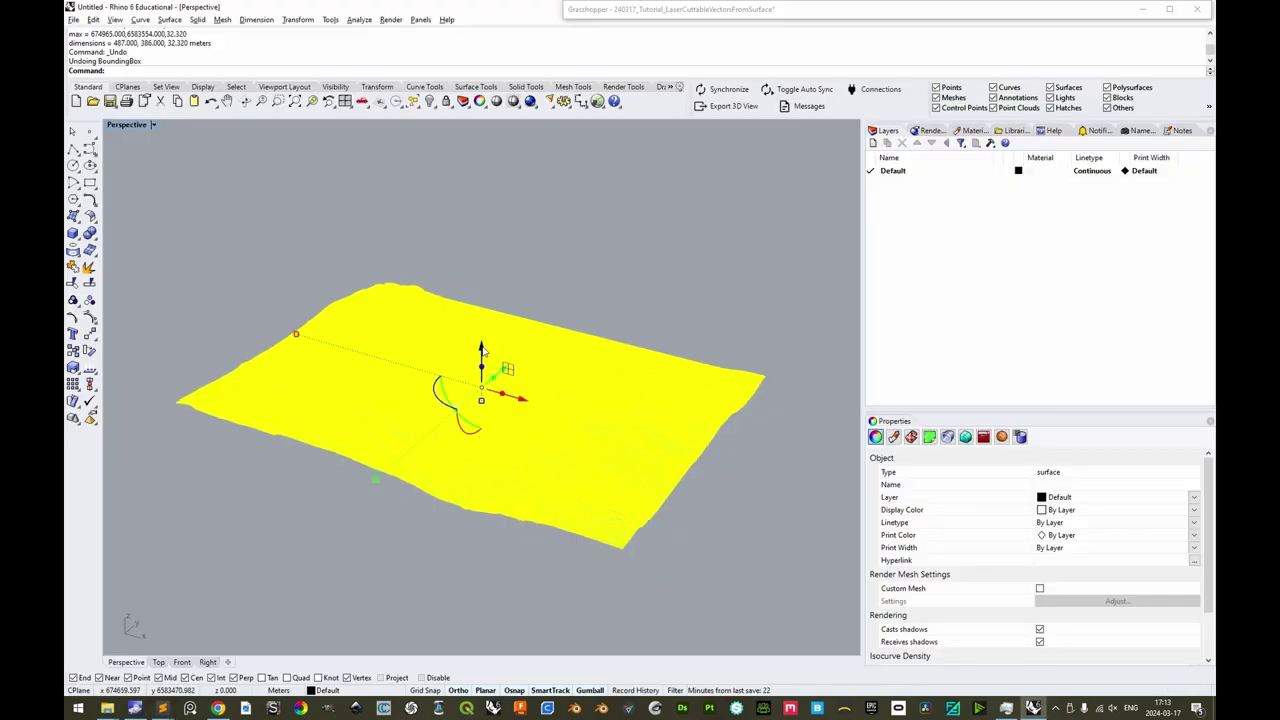
click(705, 283)
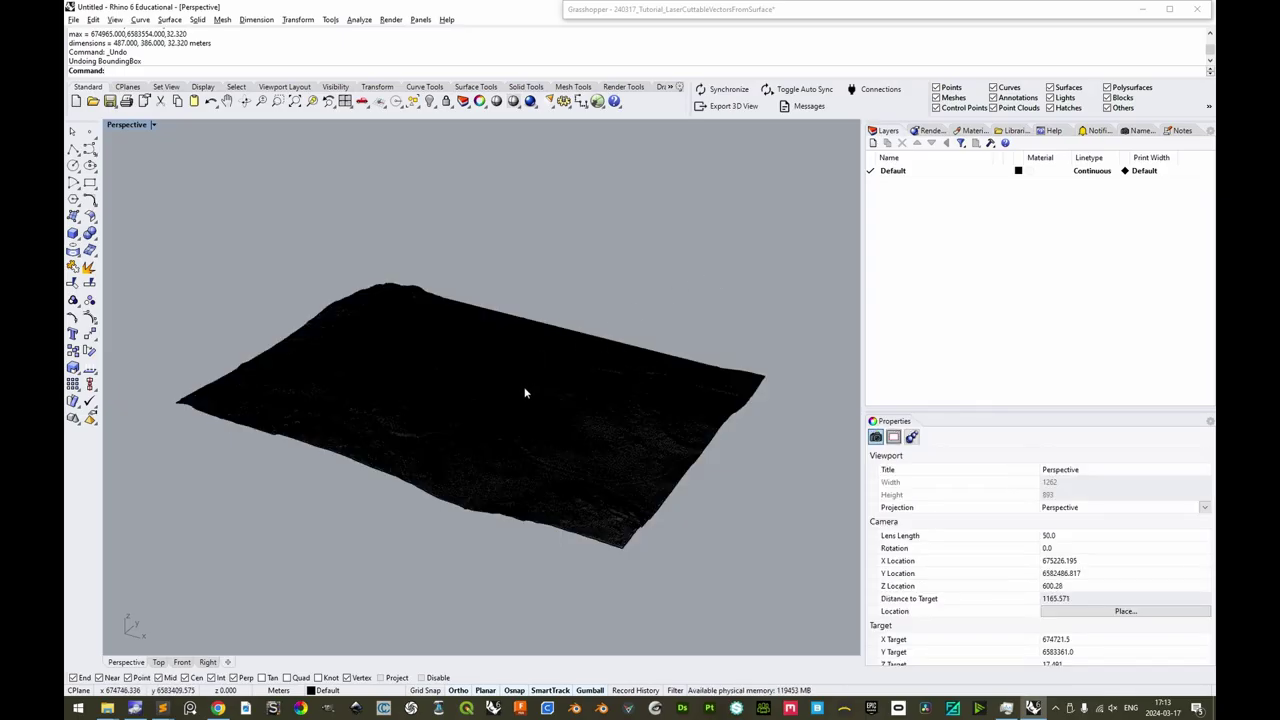
Inspect the terrain surface up close and set the Perspective viewport's display mode to Arctic.
scroll(502, 383, up, 10)
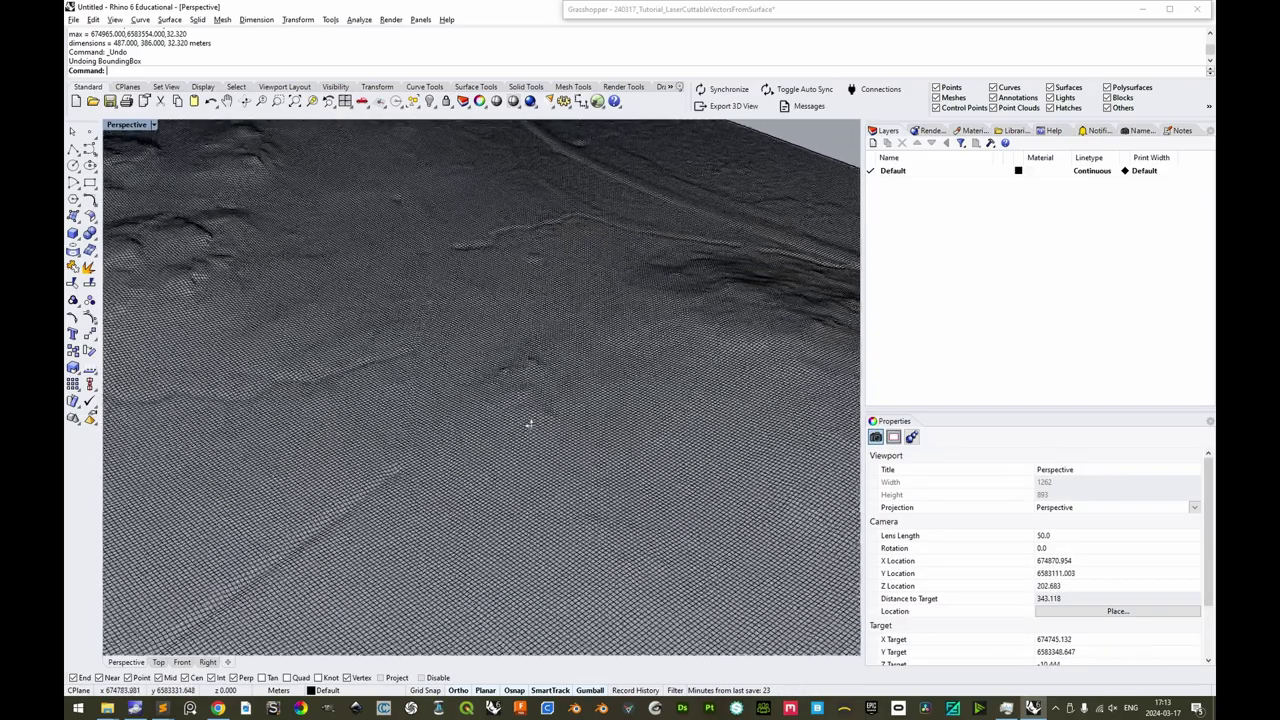
right_drag(447, 373, 533, 412)
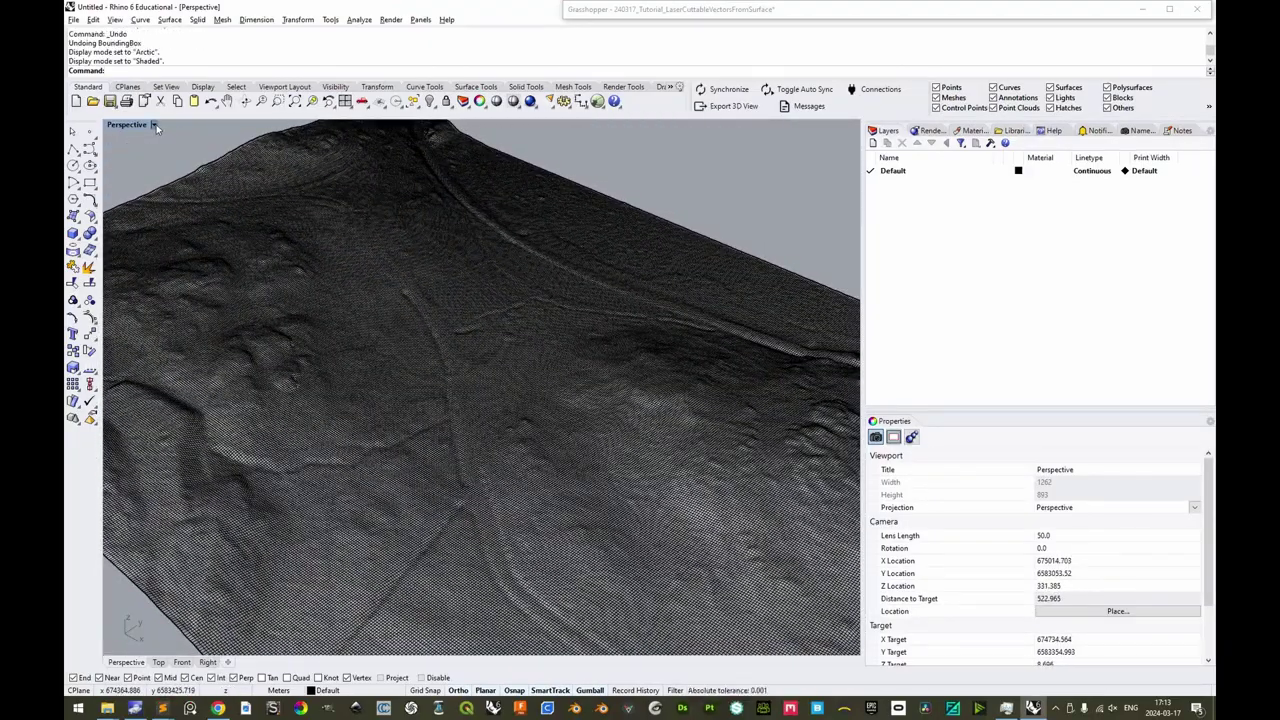
click(126, 124)
click(132, 262)
right_drag(592, 398, 524, 382)
Draw a rectangle over the middle of the terrain to outline the crop area.
text(Rectangle)
key(Return)
click(467, 293)
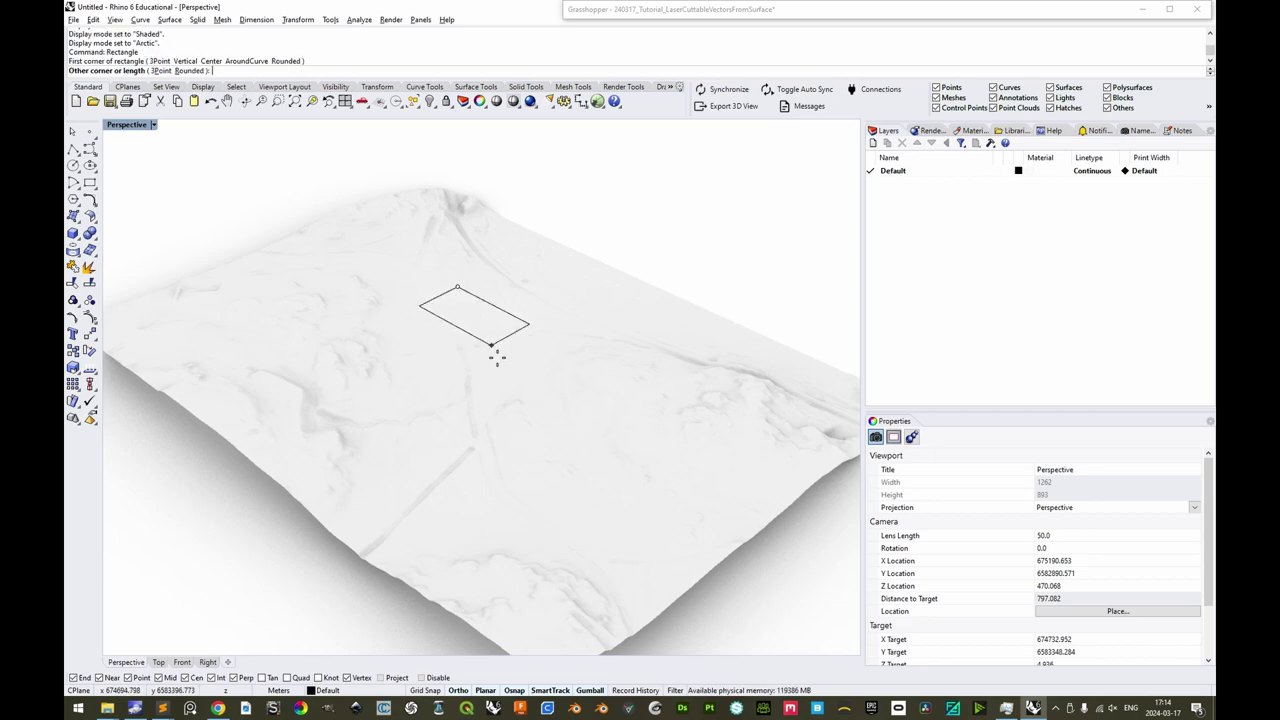
click(534, 465)
Extrude the last-drawn rectangle vertically upward into four walls and delete the original curve.
text(st)
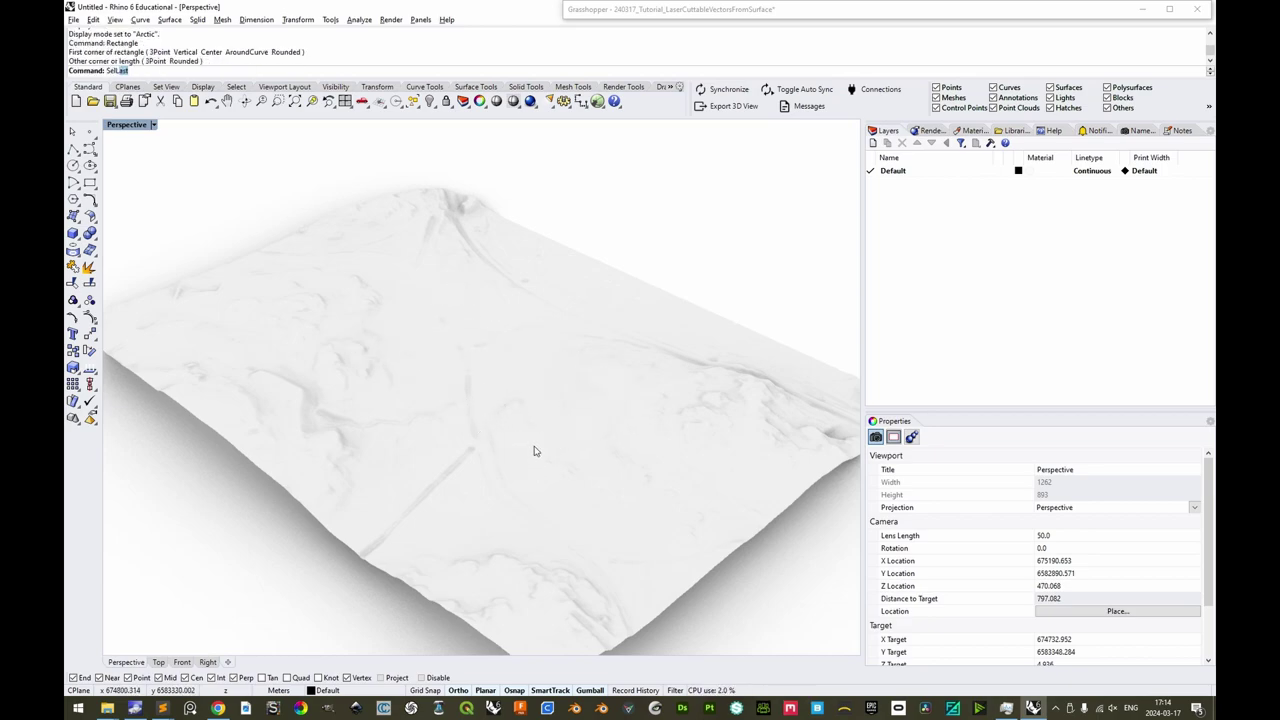
text(ell)
key(Return)
drag(493, 350, 504, 158)
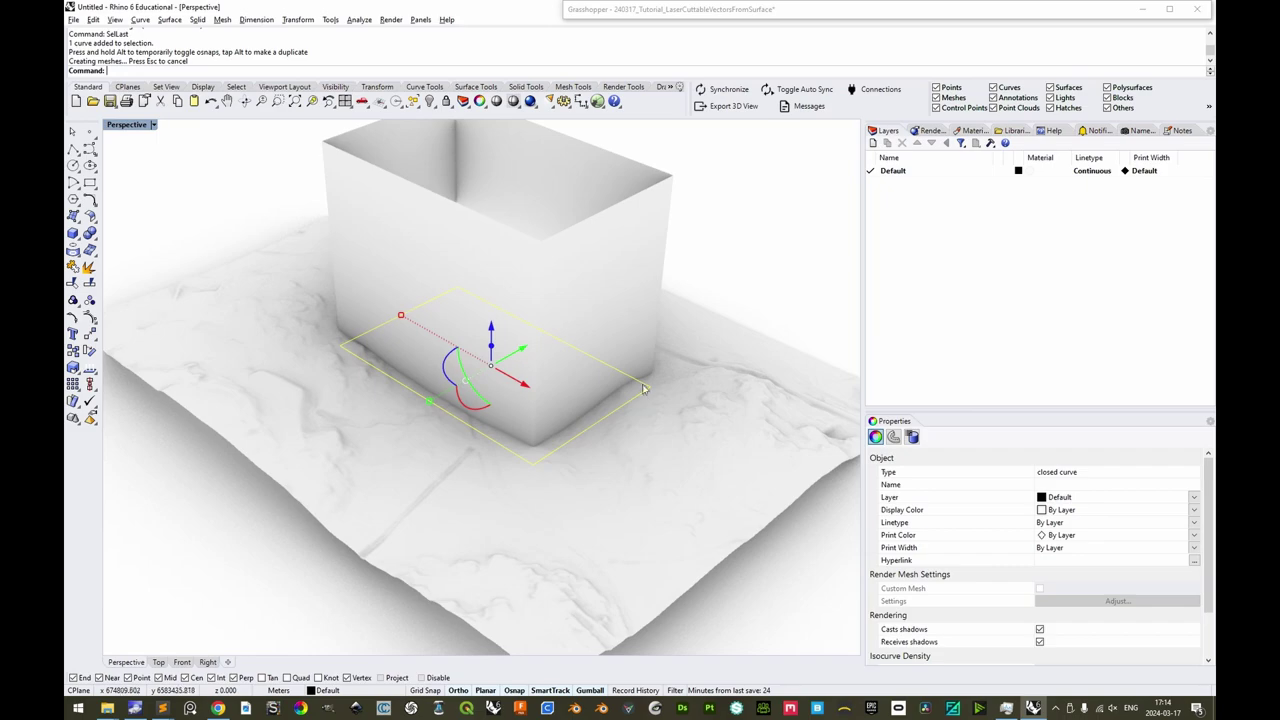
key(Delete)
Lower the extruded walls along Z until only their upper part rises above the terrain surface.
click(630, 258)
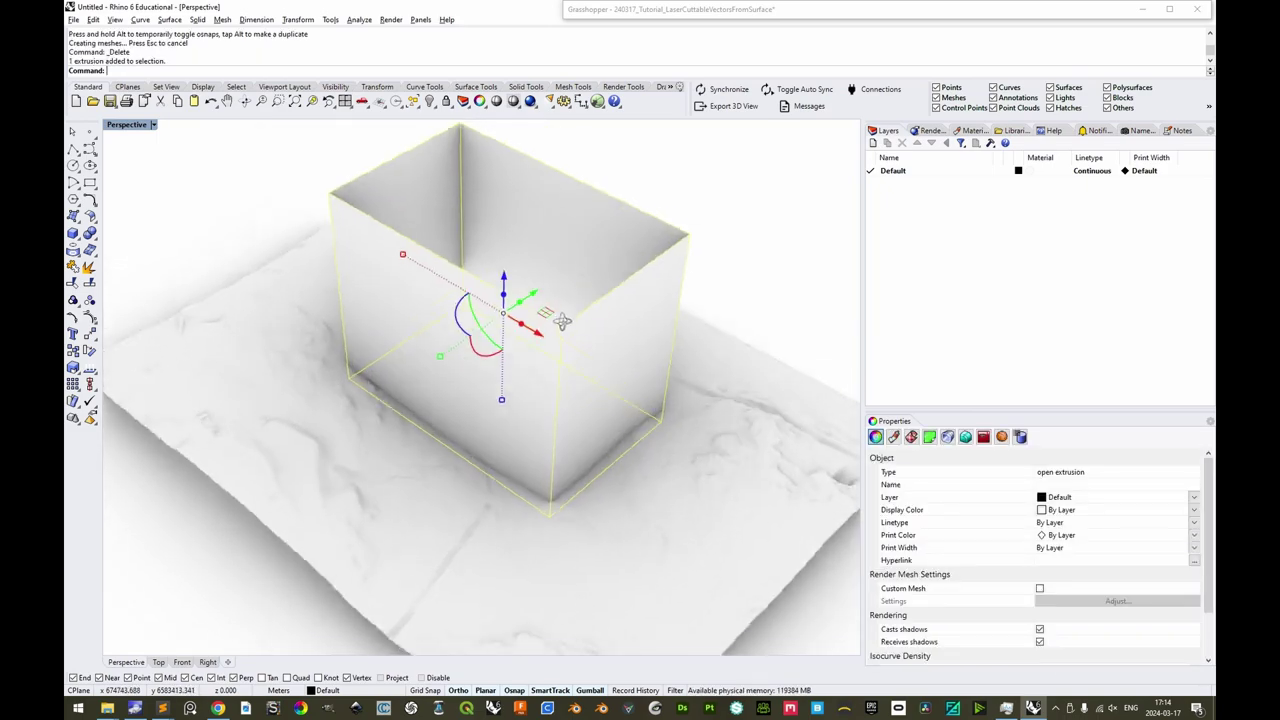
drag(505, 278, 505, 424)
scroll(490, 436, up, 3)
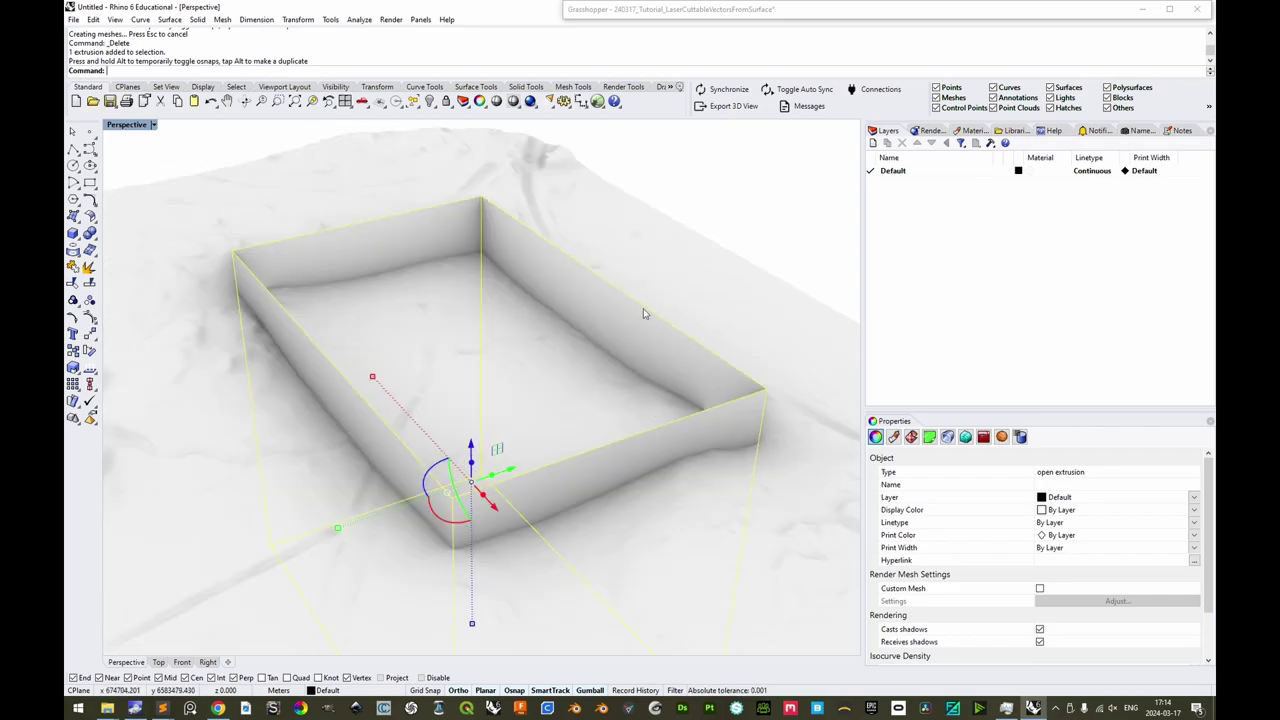
Resize and reposition the walls horizontally so they enclose the wanted crop area while staying inside the terrain's edges.
right_drag(298, 308, 480, 350)
scroll(477, 350, down, 3)
drag(402, 376, 404, 378)
right_drag(404, 378, 672, 334)
scroll(606, 347, up, 3)
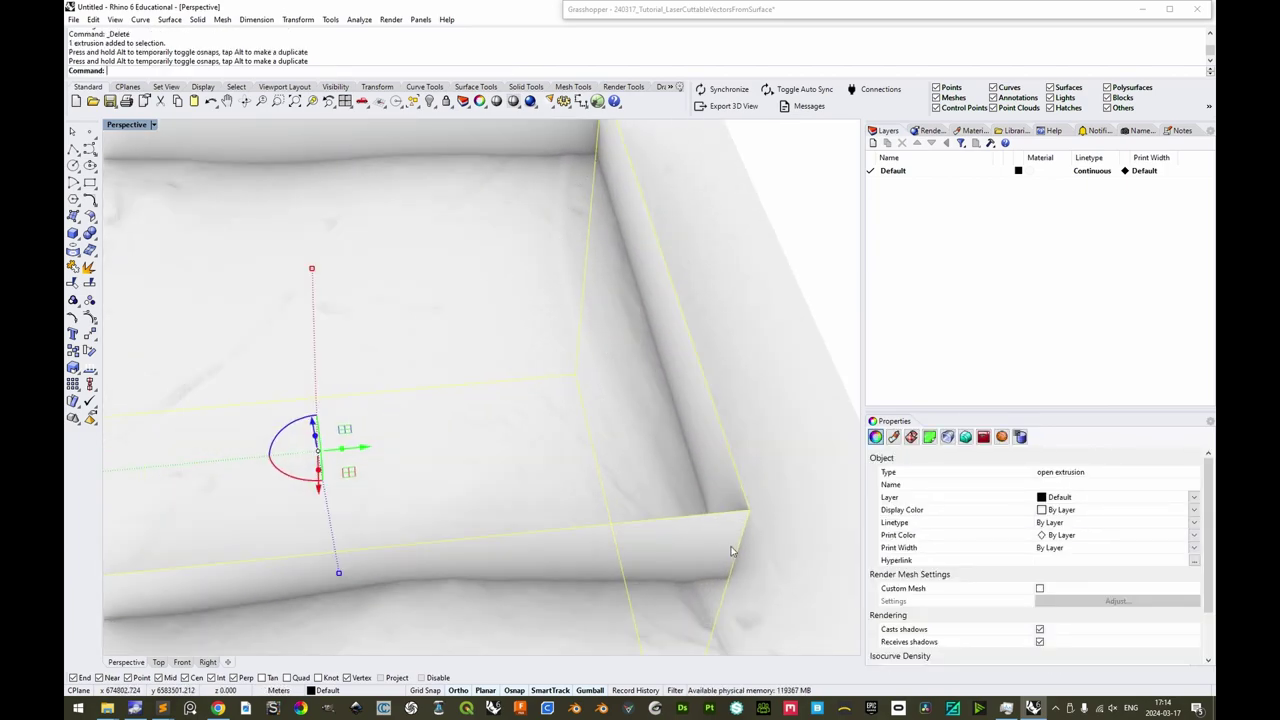
scroll(567, 213, down, 3)
mouse_move(497, 346)
right_down()
mouse_move(449, 294)
mouse_move(606, 326)
mouse_move(493, 365)
right_up()
drag(276, 392, 168, 386)
right_drag(363, 297, 480, 353)
drag(210, 344, 229, 342)
drag(518, 345, 544, 345)
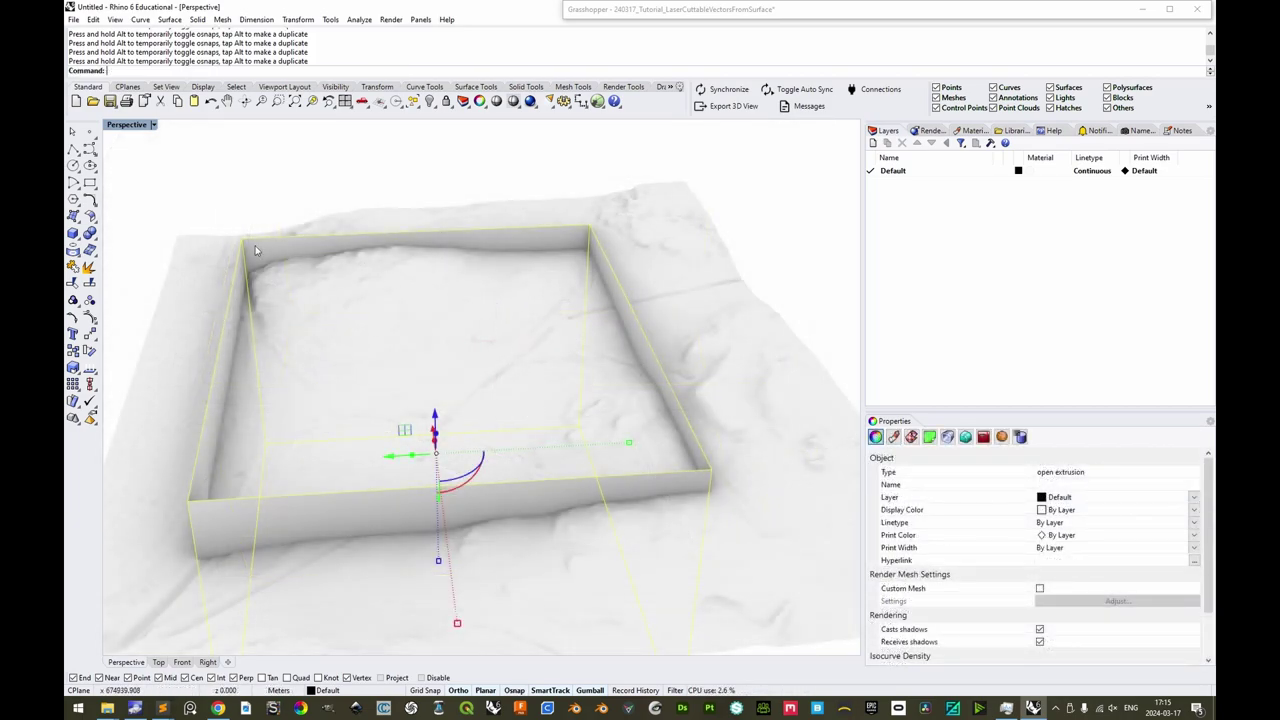
drag(628, 442, 586, 443)
right_drag(560, 360, 397, 446)
scroll(453, 427, down, 2)
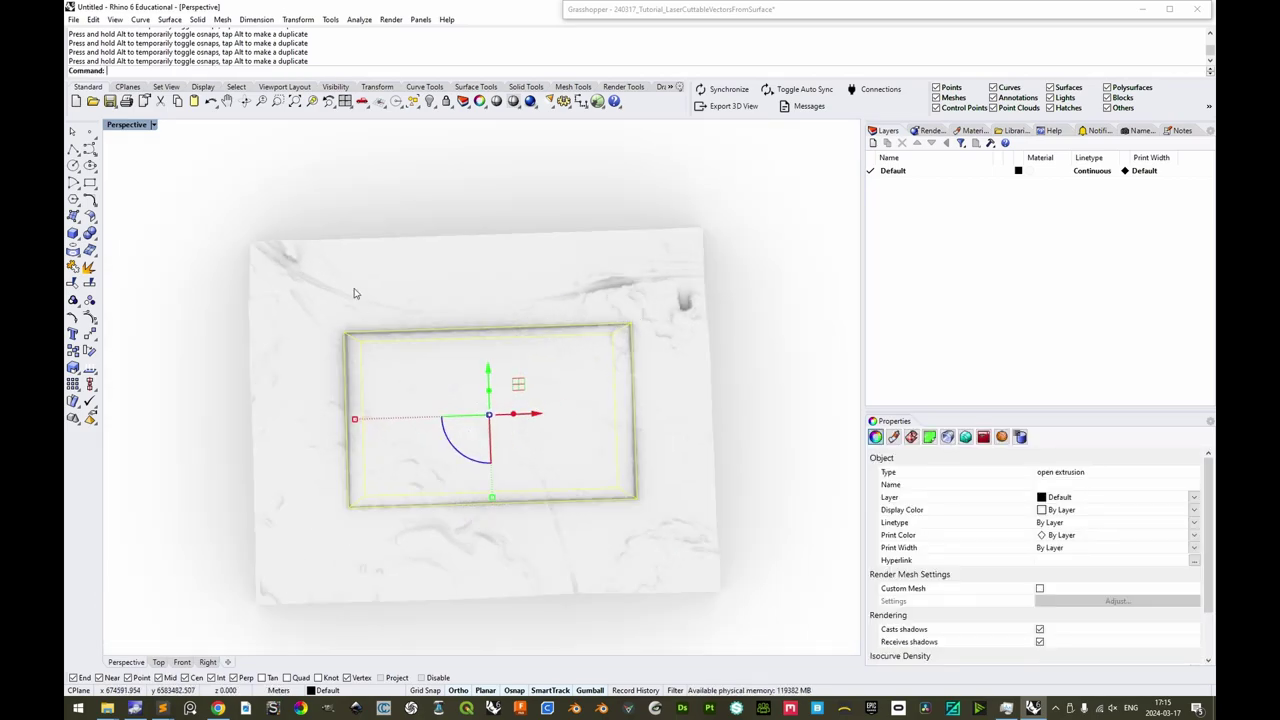
right_drag(631, 549, 632, 407)
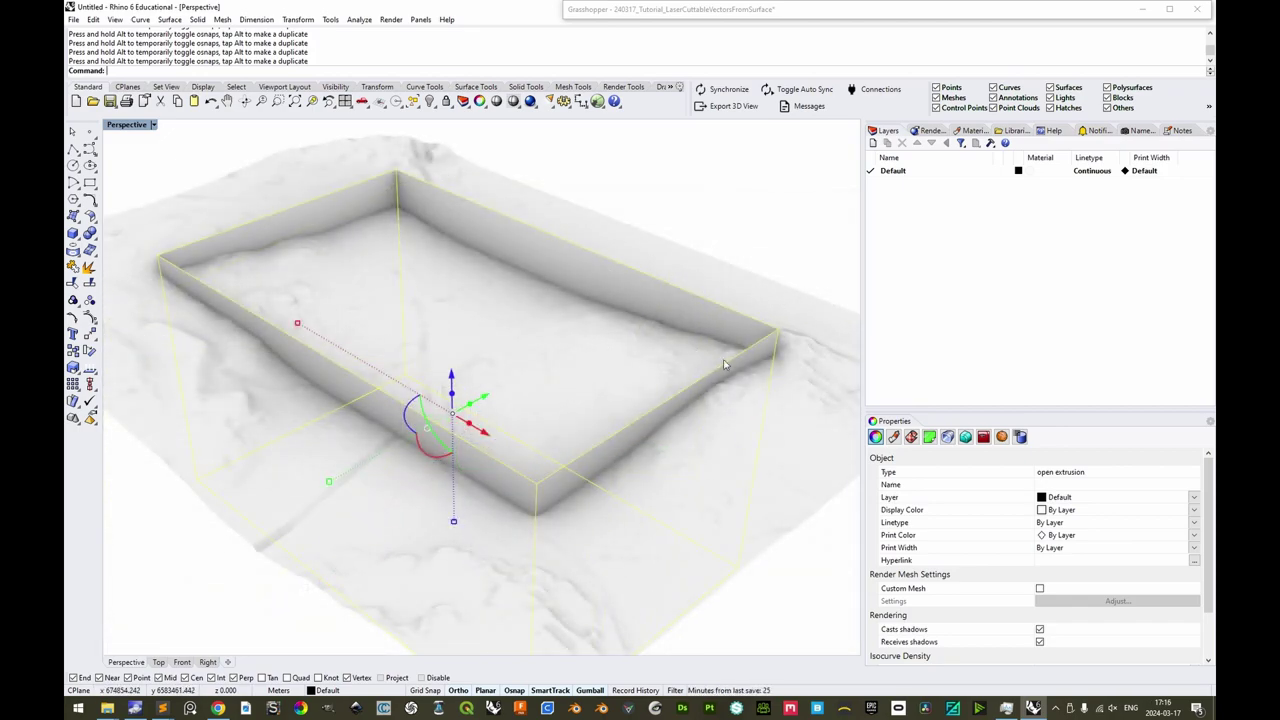
Create the layers Heightfield and Crop, and add the sublayers Walls and Rectangle under Crop.
click(873, 142)
text(He)
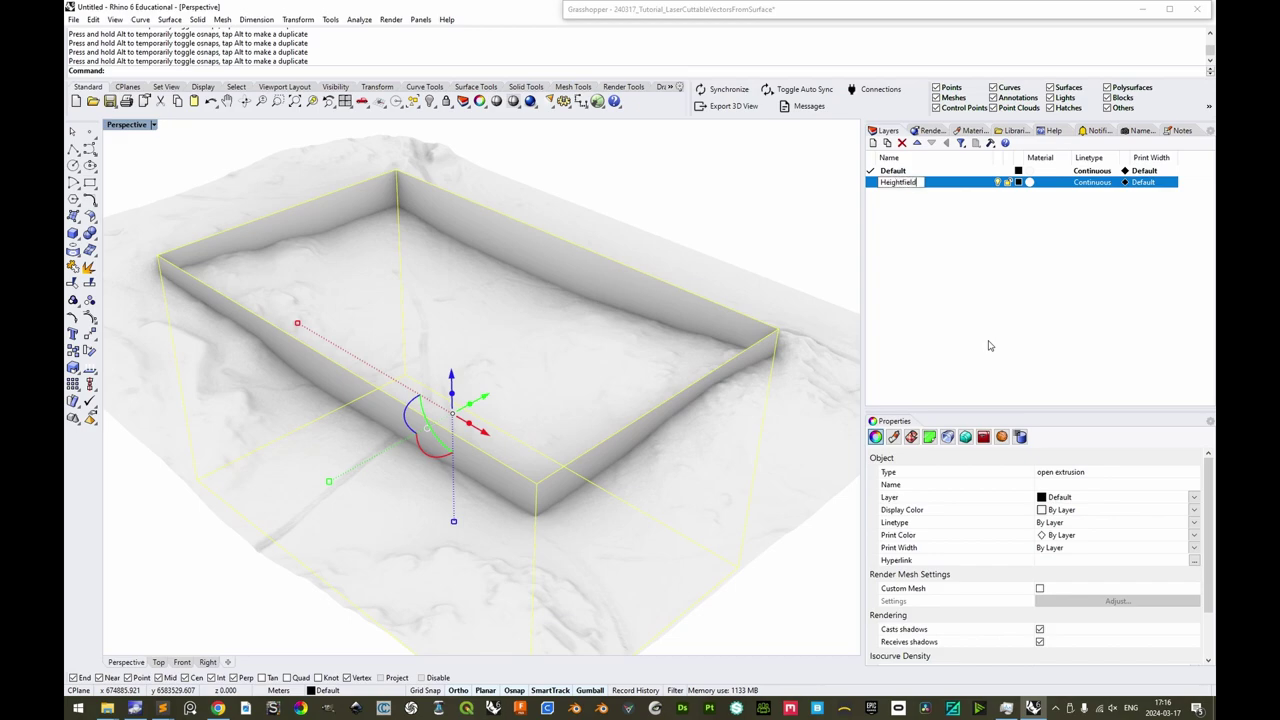
text(ightfield)
double_click(996, 259)
text(Crop)
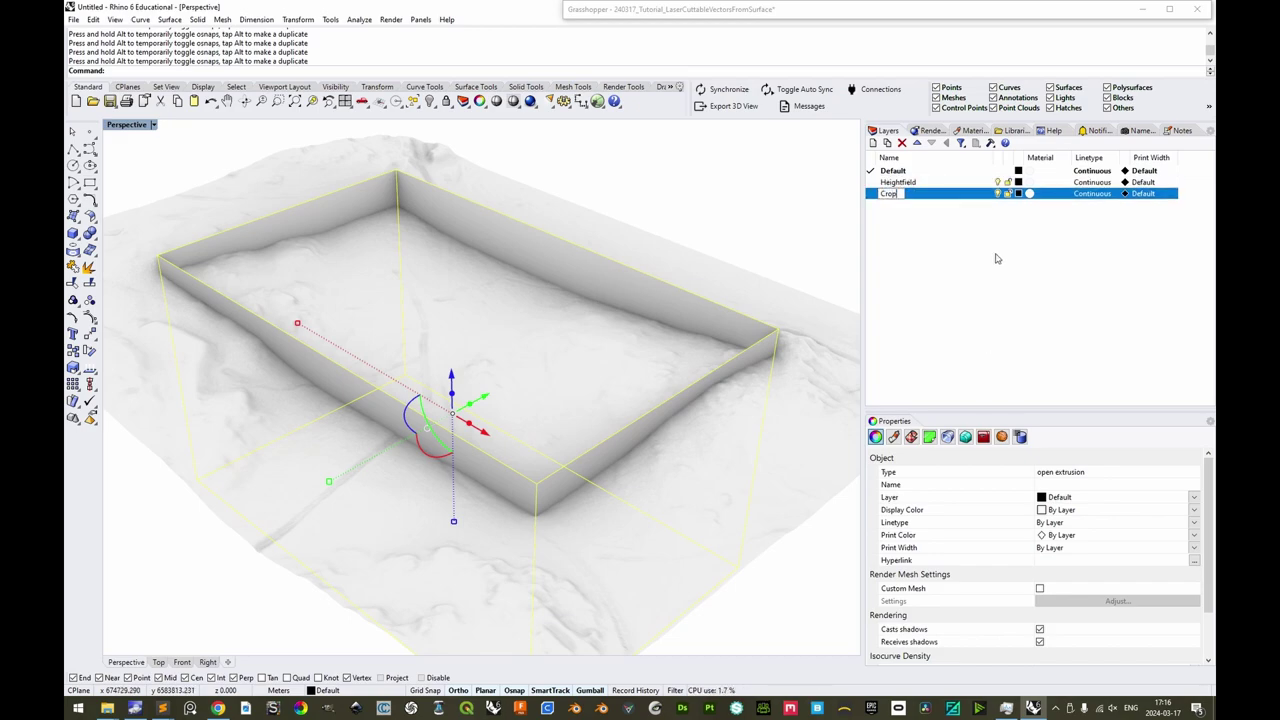
key(Tab)
key(Tab)
text(Walls)
key(Return)
click(873, 144)
text(Rectangle)
key(Return)
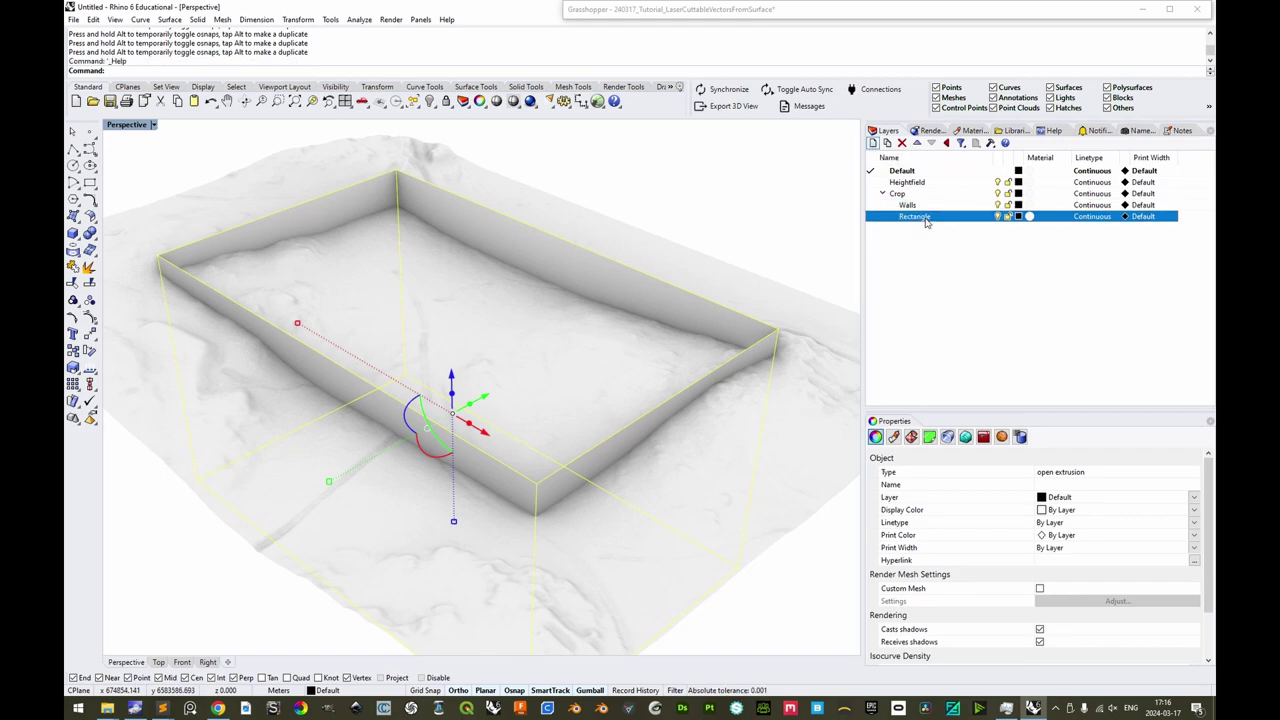
Draw a rectangle between opposite upper corners of the walls to get the closed crop curve.
right_drag(602, 299, 573, 317)
text(rec)
key(Return)
click(390, 168)
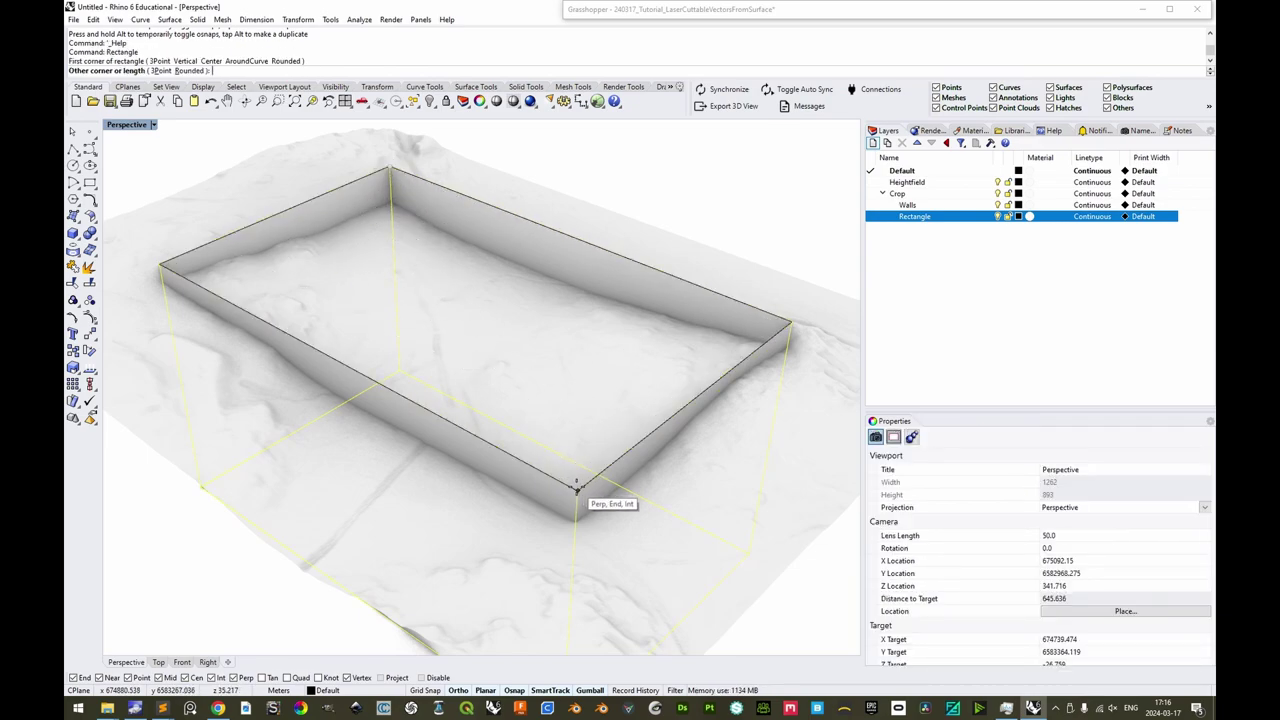
click(578, 491)
Assign the extruded walls to the Walls sublayer and hide that layer.
right_click(911, 206)
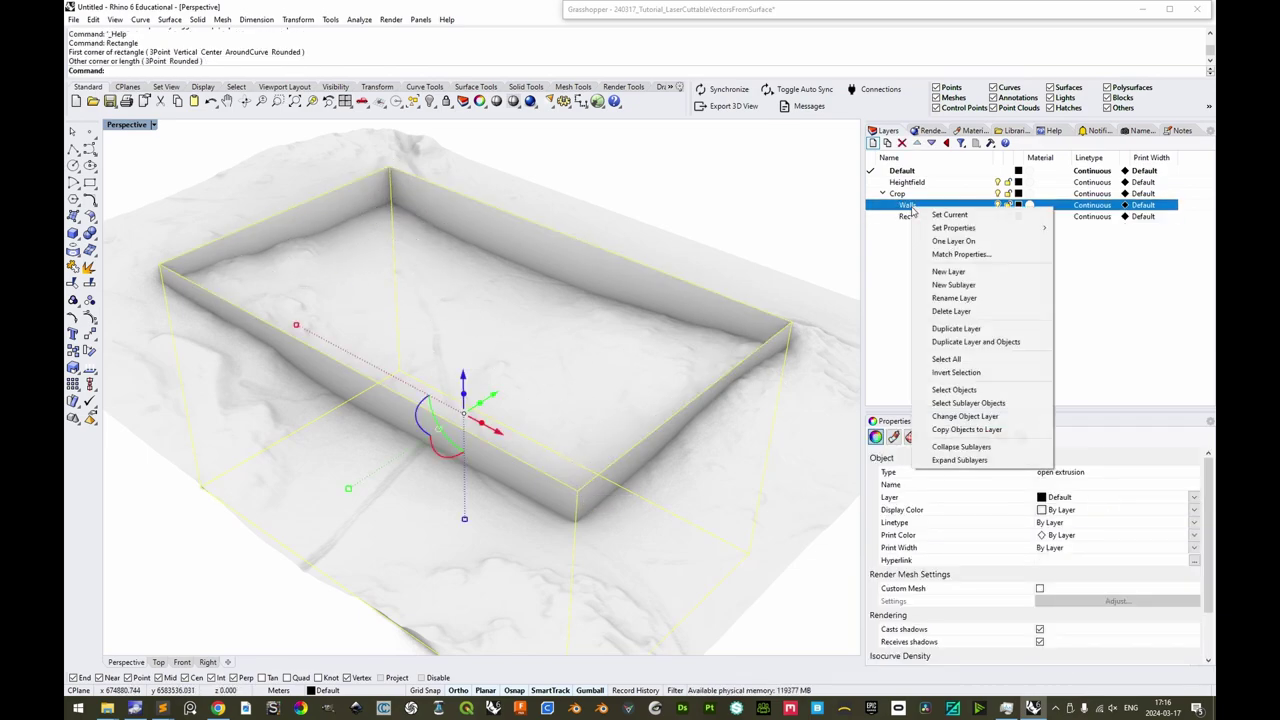
click(985, 417)
click(997, 205)
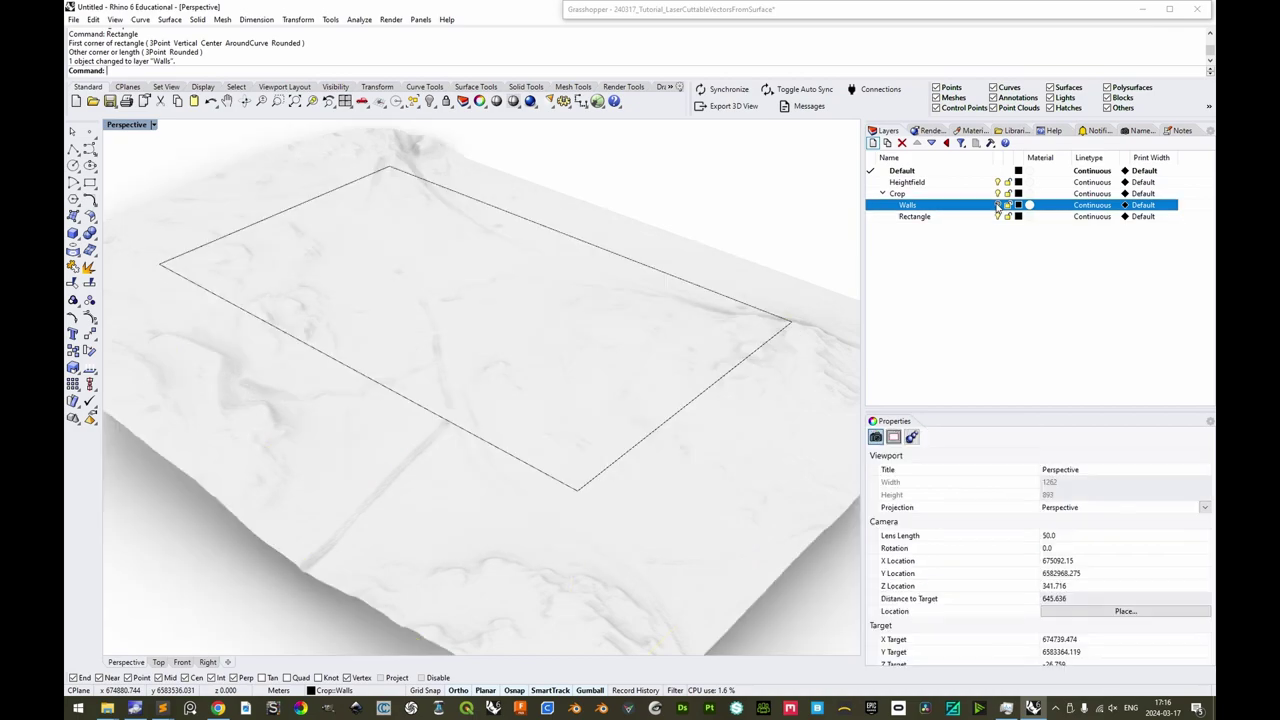
Select the crop rectangle and assign it to the Rectangle sublayer.
click(790, 325)
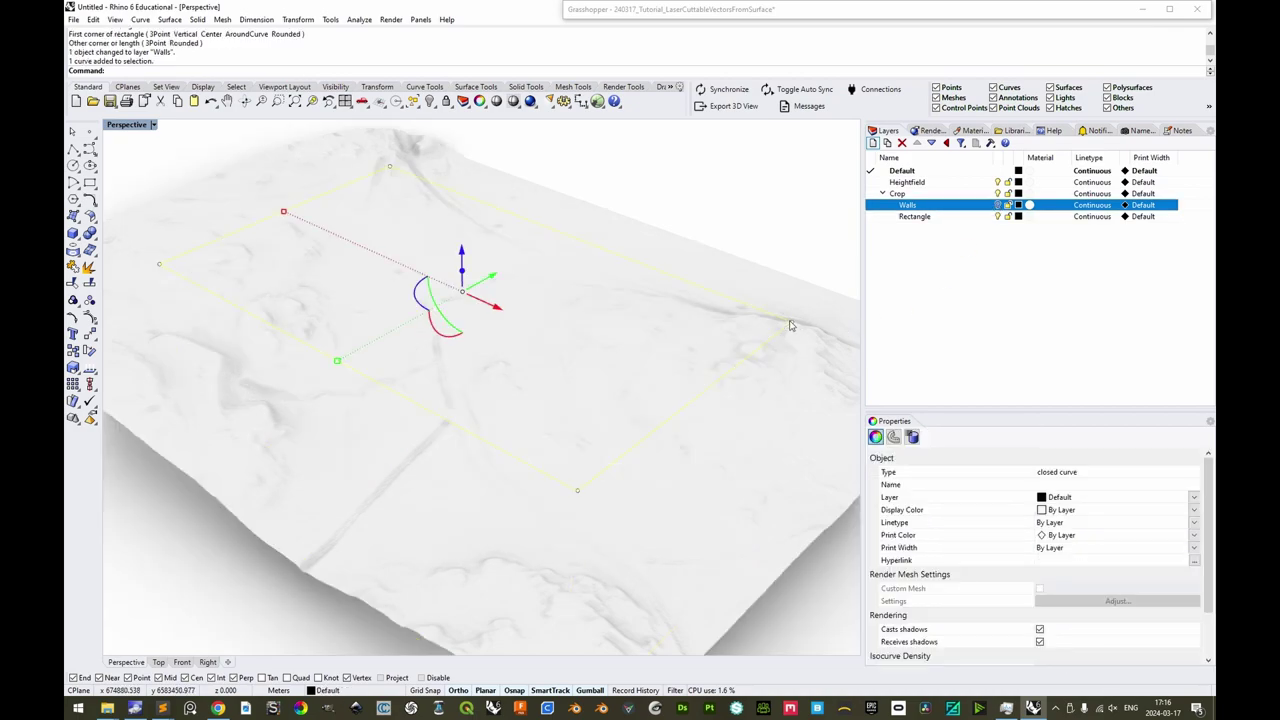
right_click(914, 218)
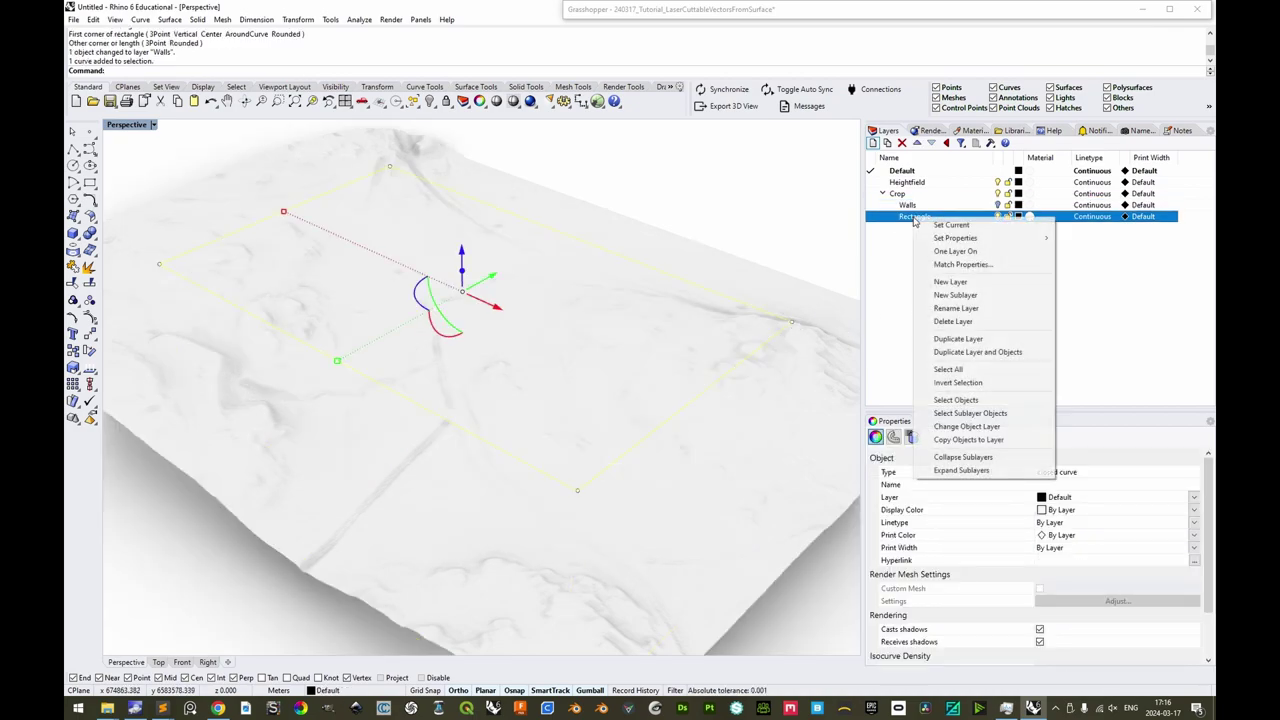
click(968, 427)
Assign the terrain surface to the Heightfield layer and save the model as 240317_ForTutorial_01.3dm.
click(826, 386)
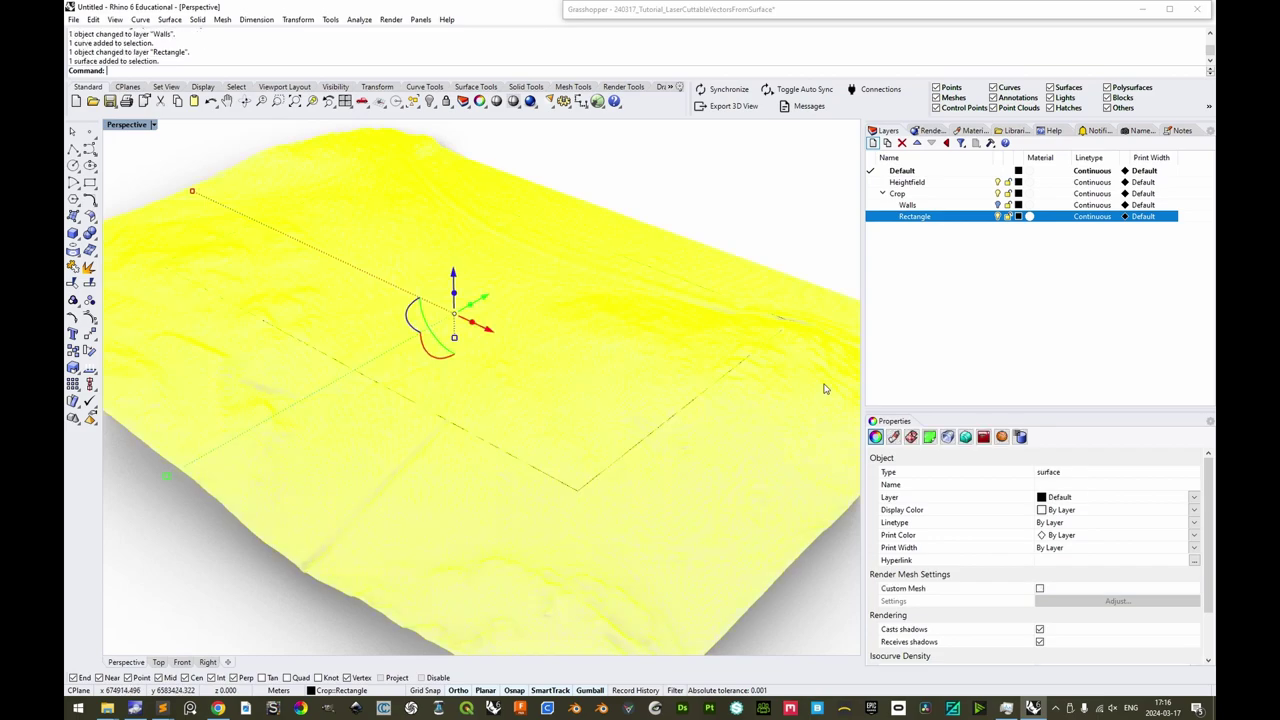
right_click(916, 187)
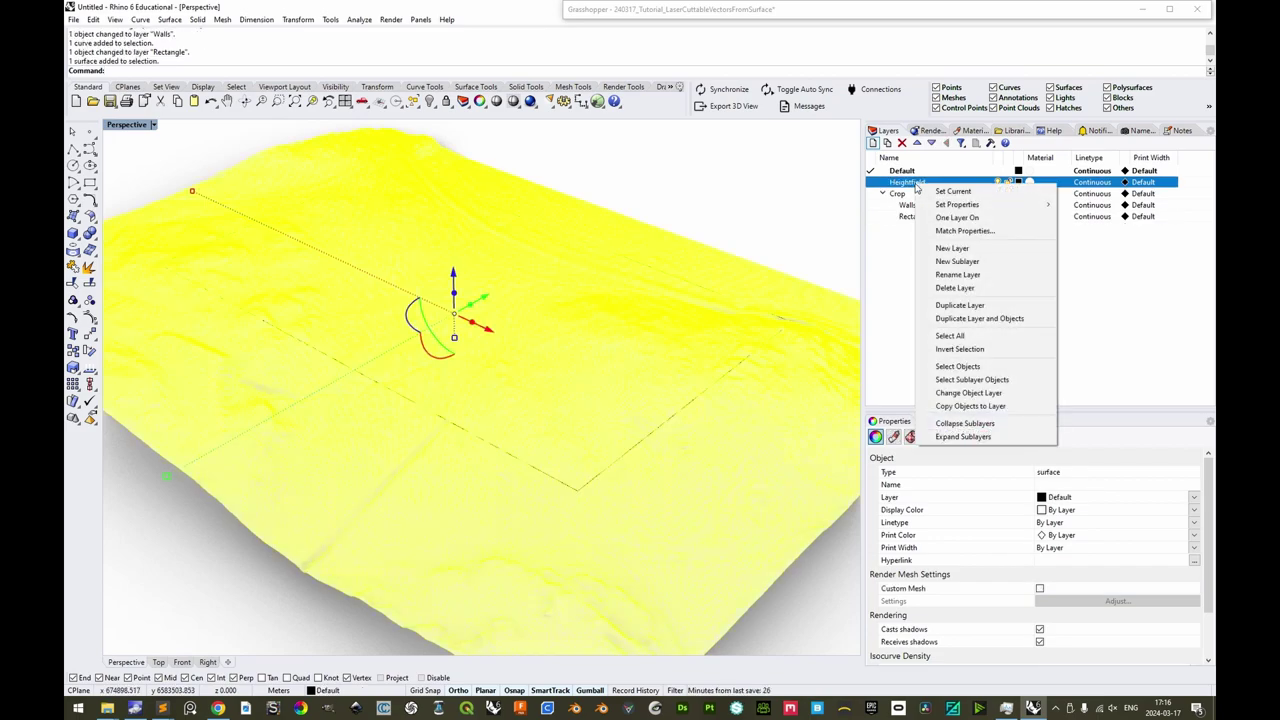
click(980, 400)
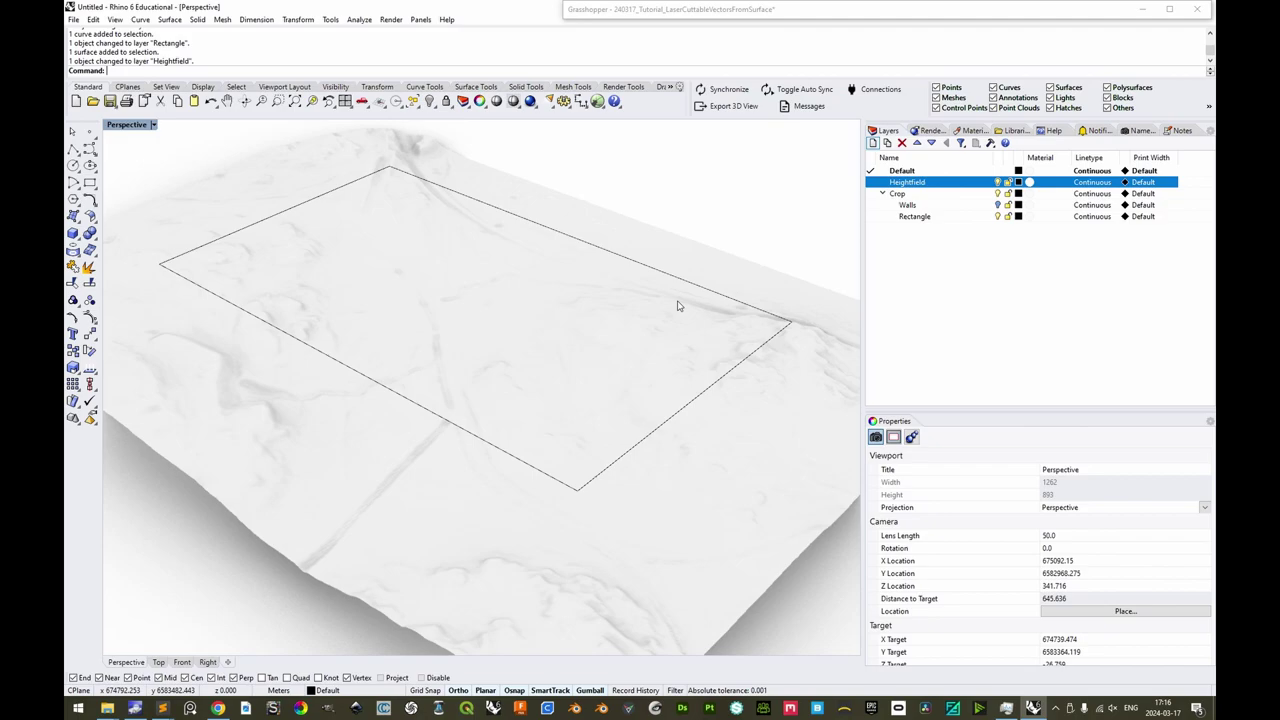
key(ctrl+s)
Set the Perspective viewport's display mode to Shaded and bring the crop rectangle into close view.
click(126, 124)
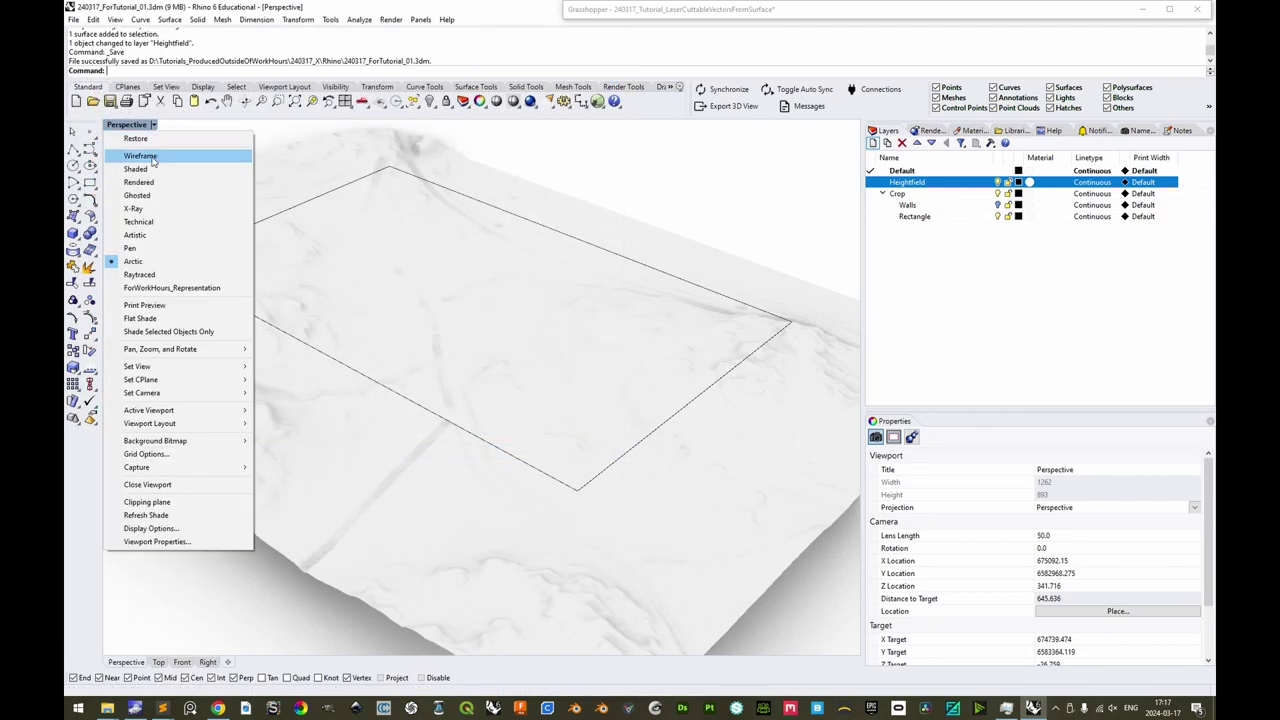
click(130, 168)
scroll(522, 325, up, 5)
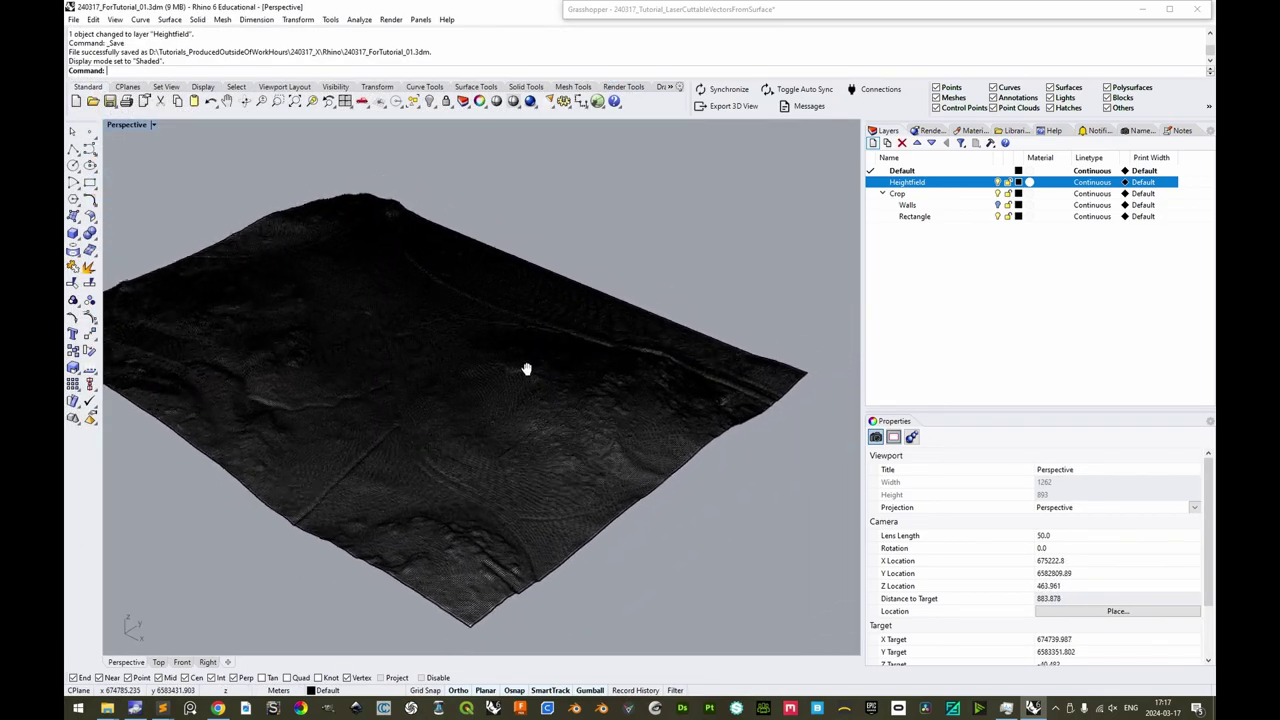
shift+right_drag(446, 399, 440, 377)
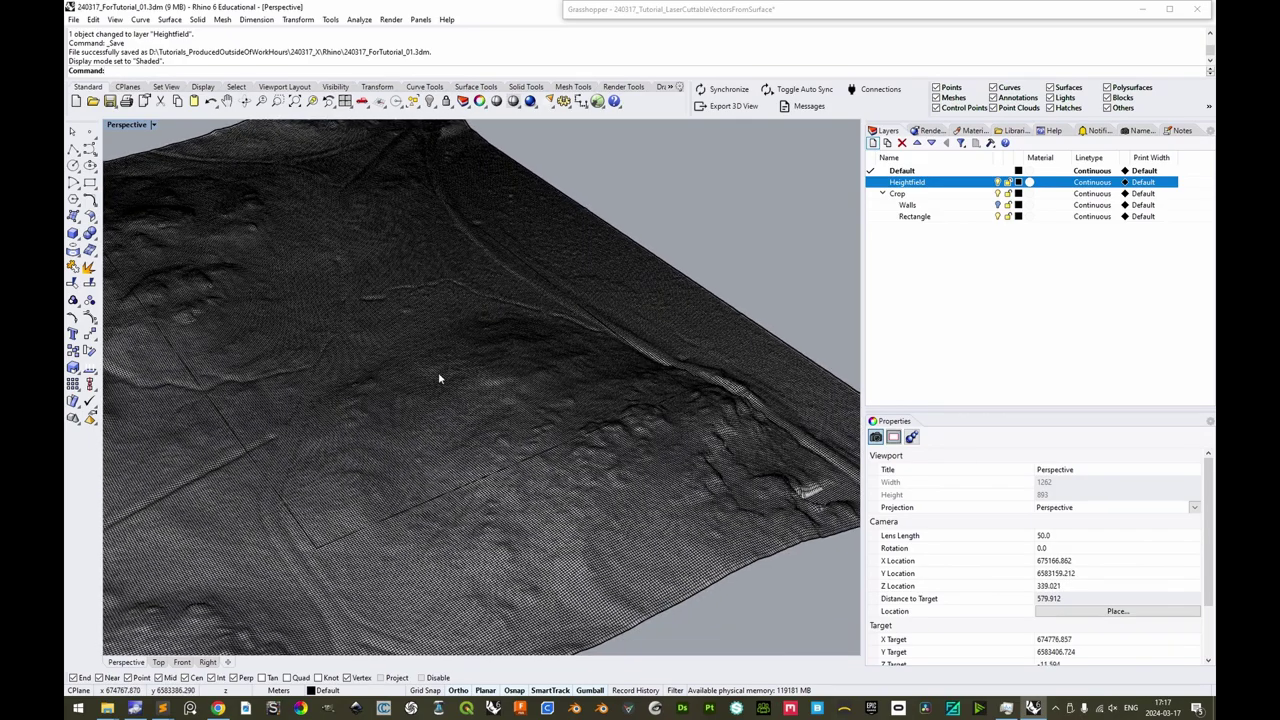
Switch to Grasshopper and reference the crop rectangle in the Curve parameter of the "Crop (singular closed curve)" group.
click(914, 15)
scroll(885, 397, down, 9)
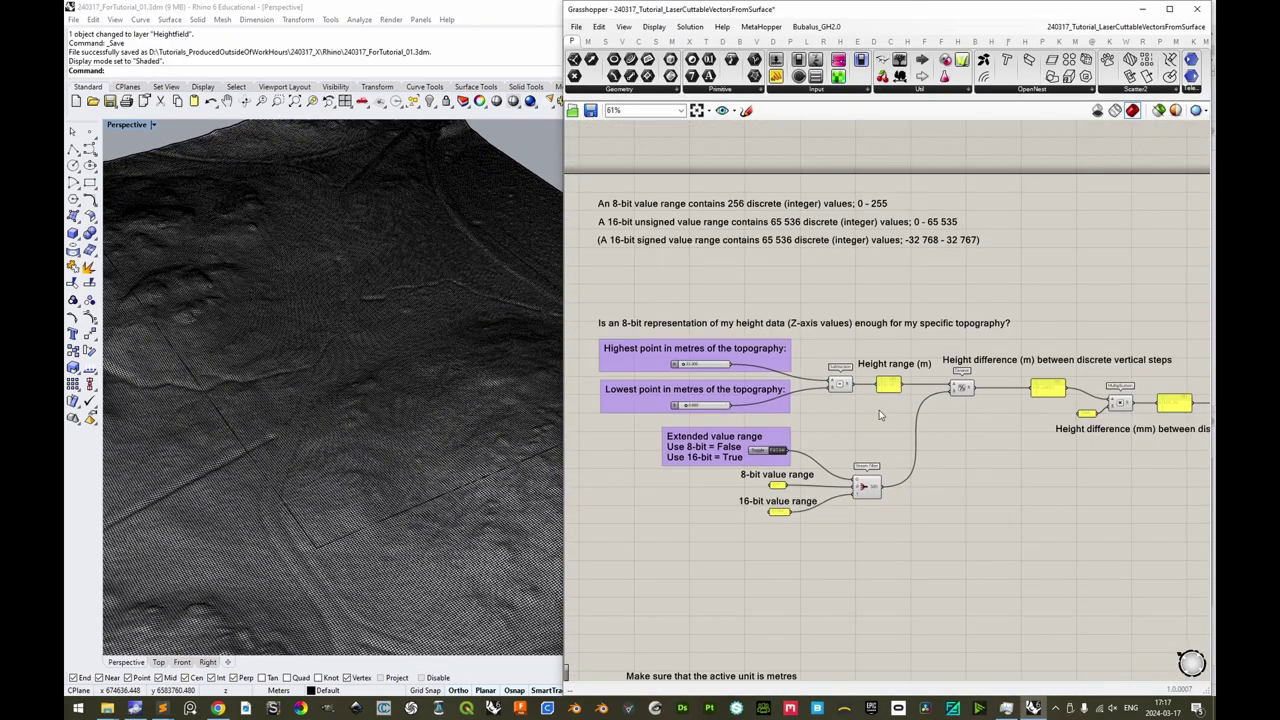
right_drag(850, 493, 895, 240)
scroll(834, 322, up, 8)
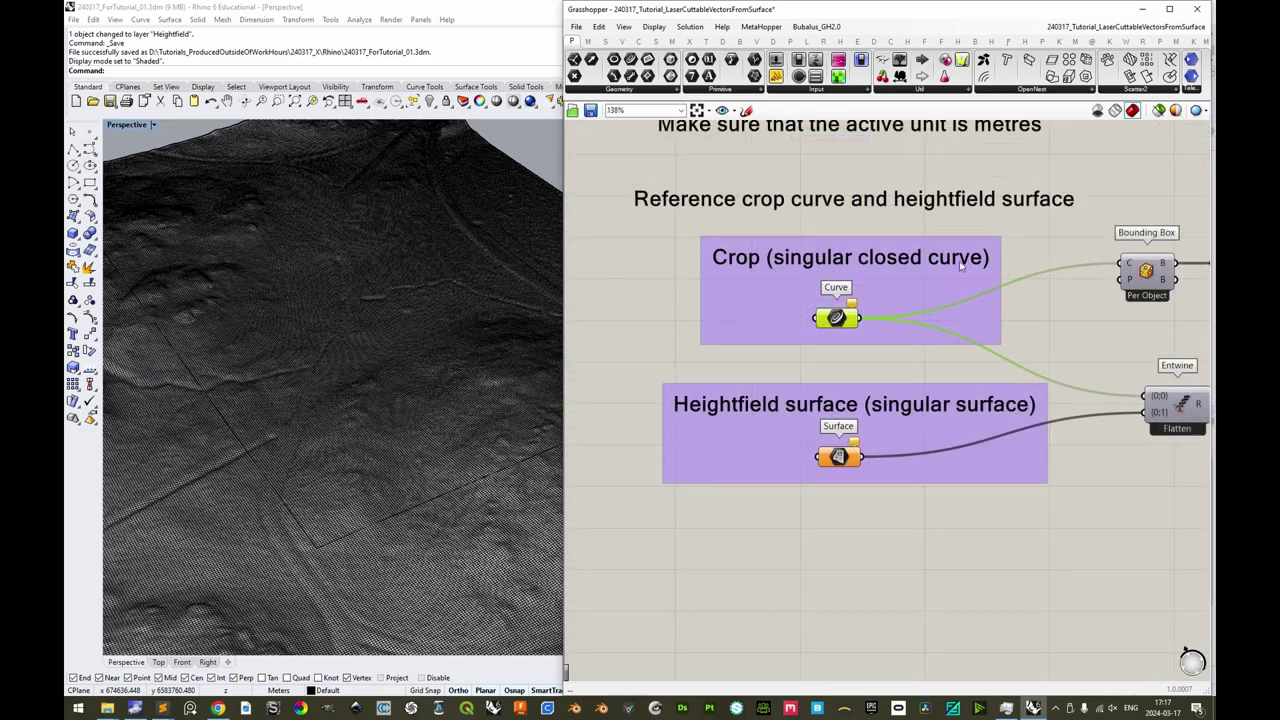
click(260, 454)
click(273, 471)
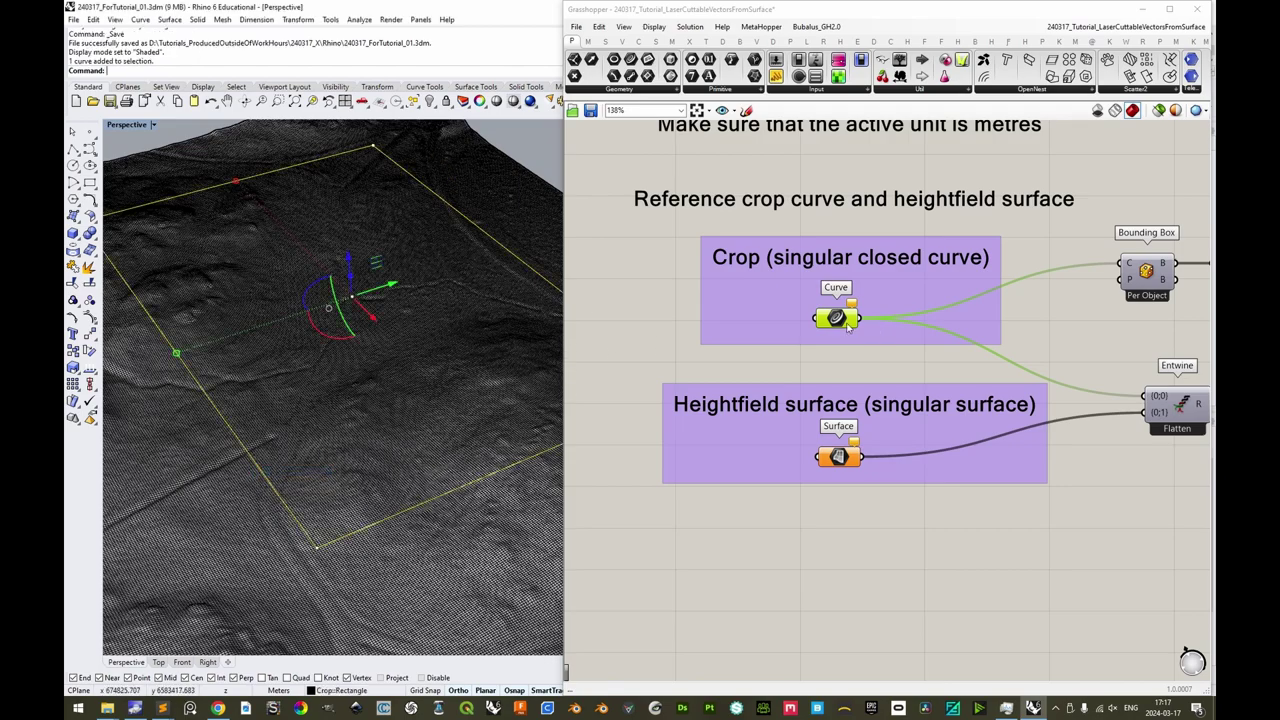
right_click(840, 320)
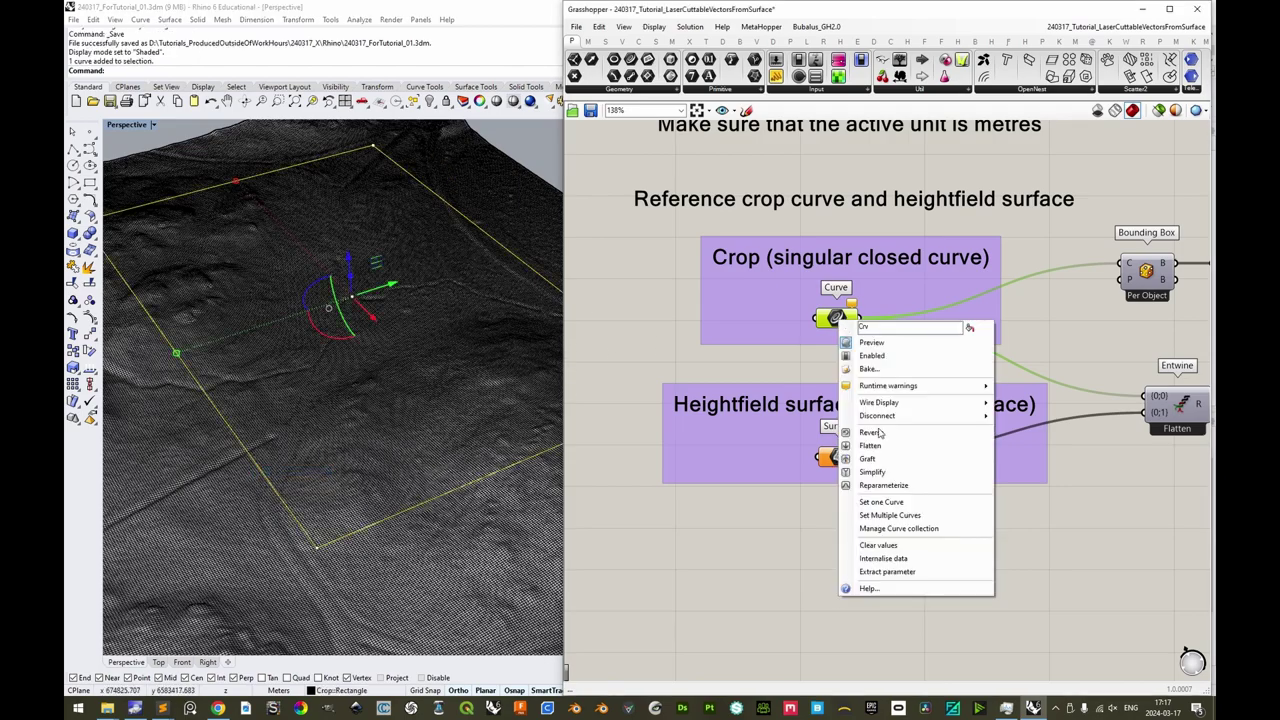
click(890, 515)
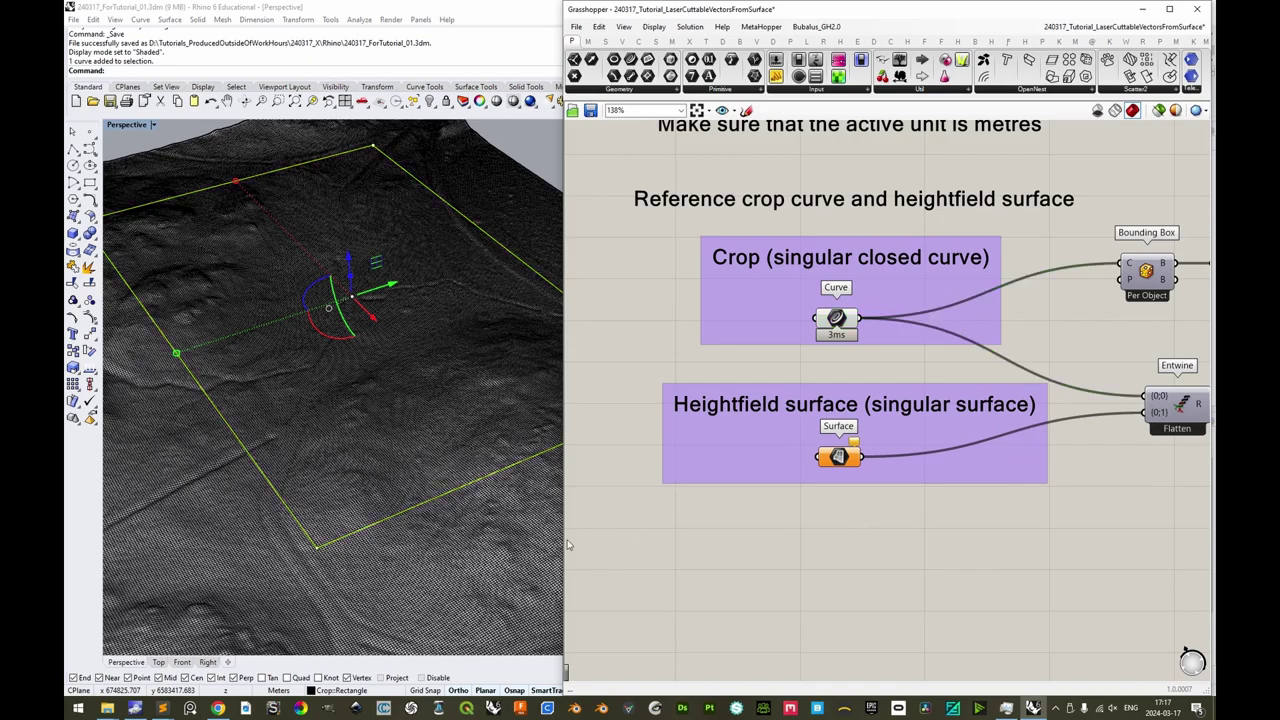
Reference the terrain as the single surface in the "Heightfield surface" group's Surface parameter and deselect it.
click(496, 549)
right_click(838, 456)
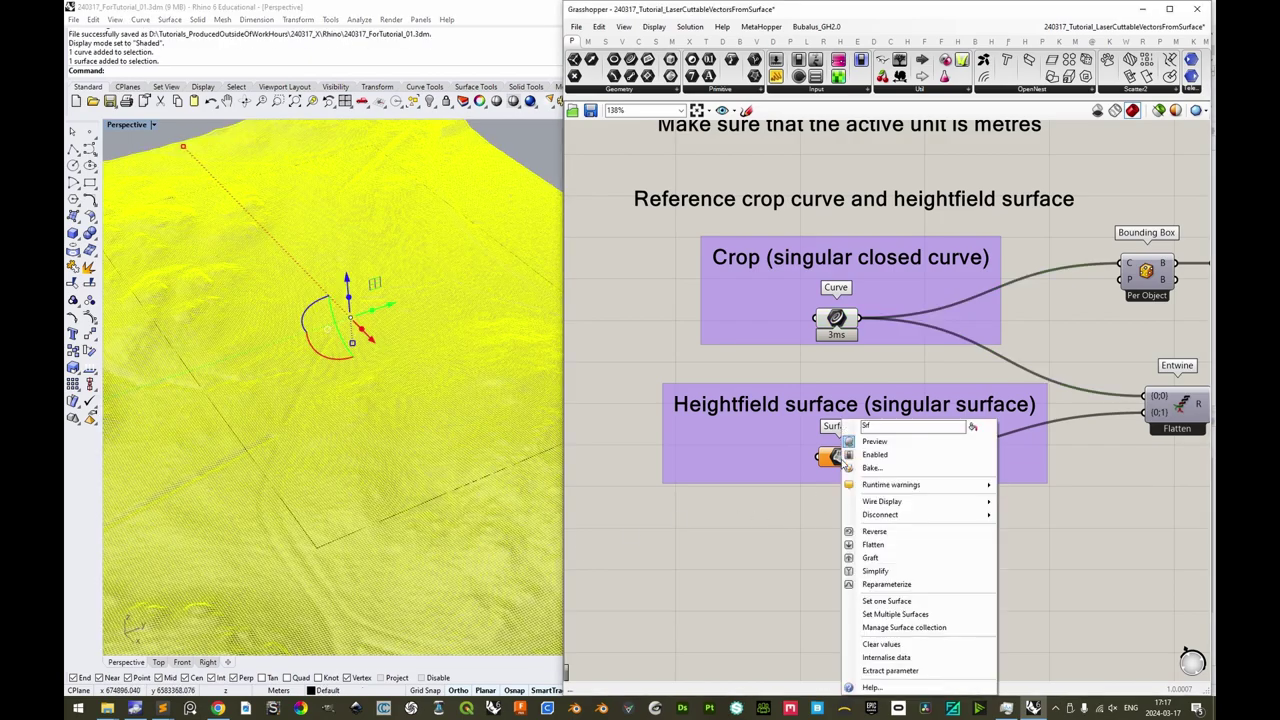
click(906, 604)
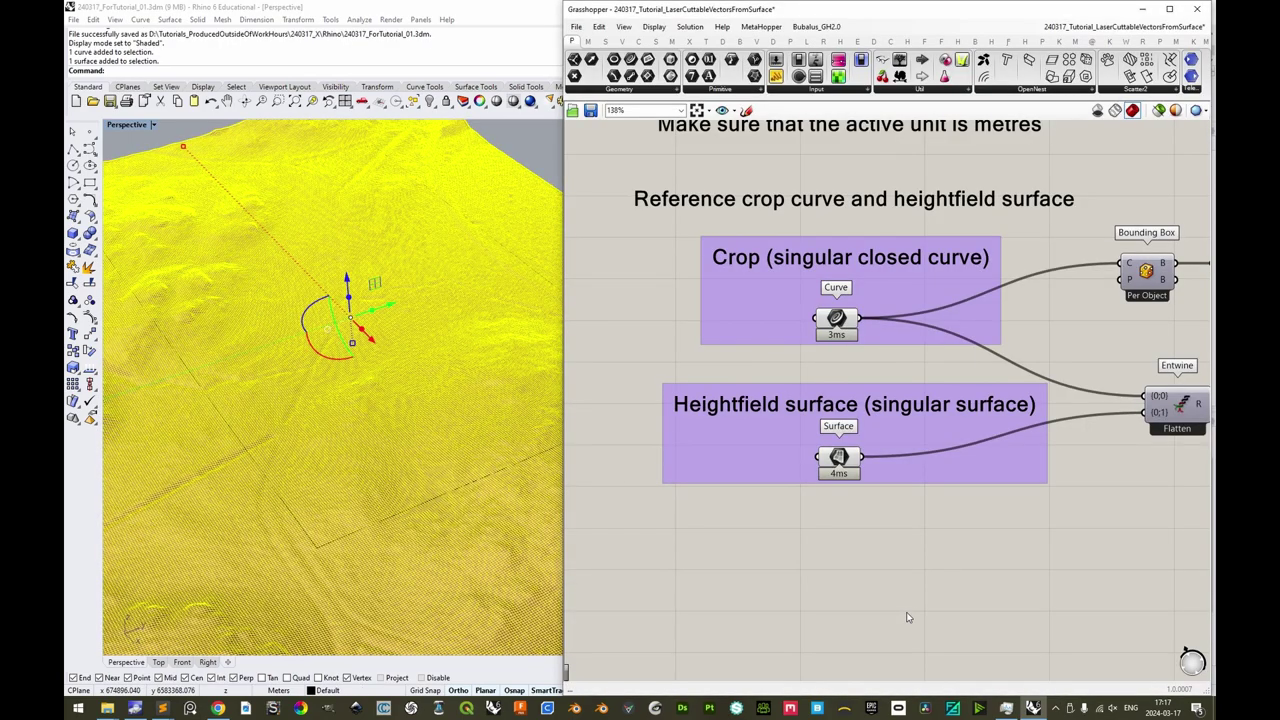
click(542, 145)
Save the Grasshopper definition and run the Data Dam in the group "1. Push play and wait (save before)".
scroll(1020, 488, down, 3)
right_drag(1024, 487, 835, 439)
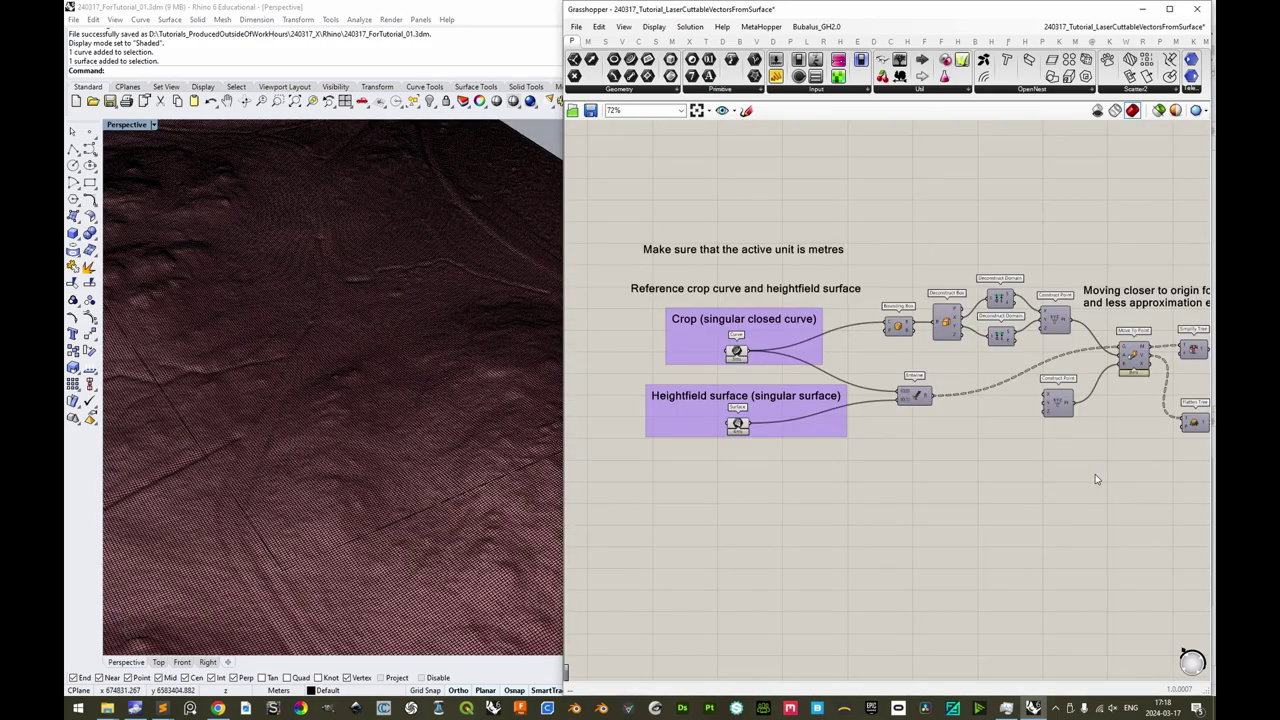
right_drag(1135, 489, 950, 482)
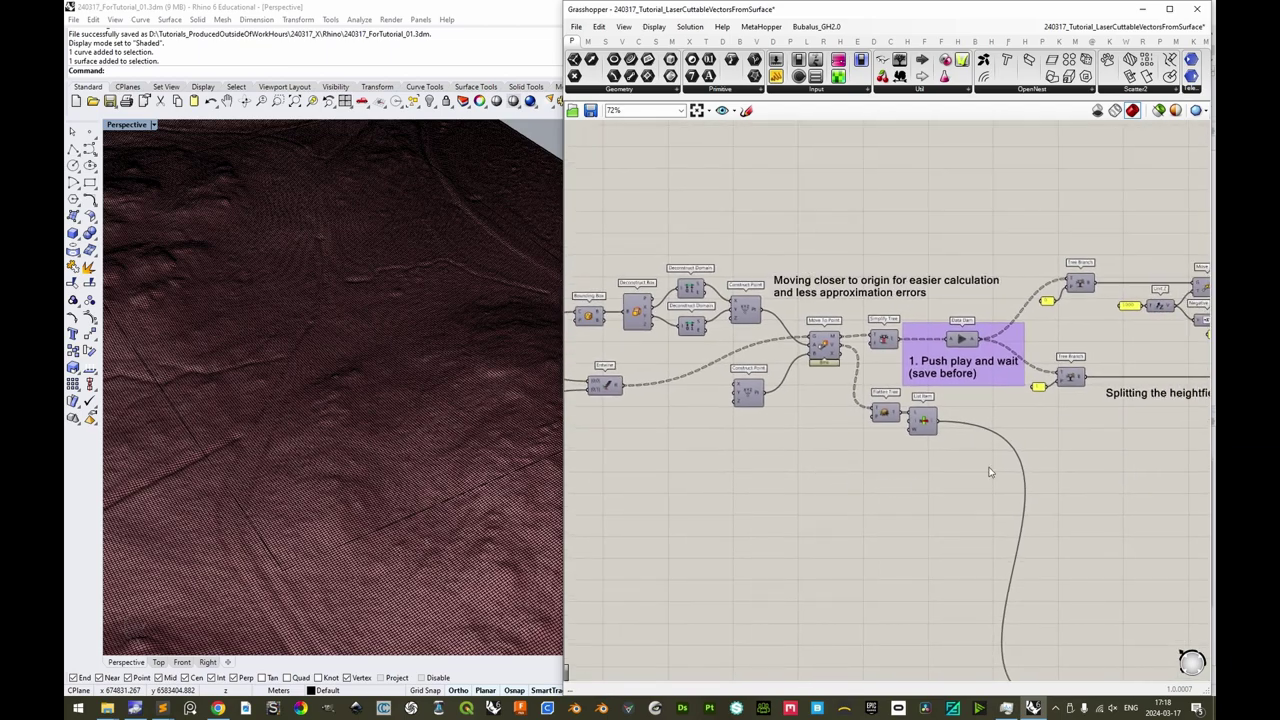
right_drag(1036, 434, 876, 424)
right_drag(679, 397, 937, 406)
right_drag(943, 464, 645, 448)
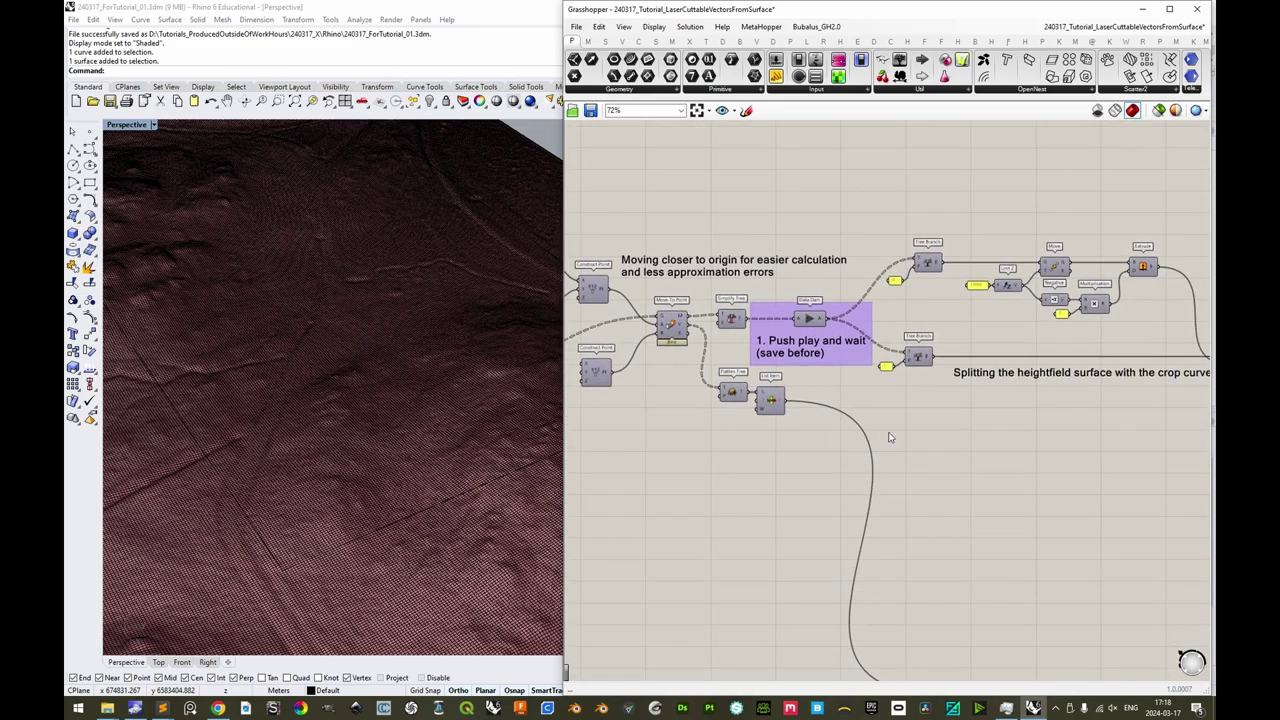
right_drag(887, 435, 898, 440)
key(ctrl+s)
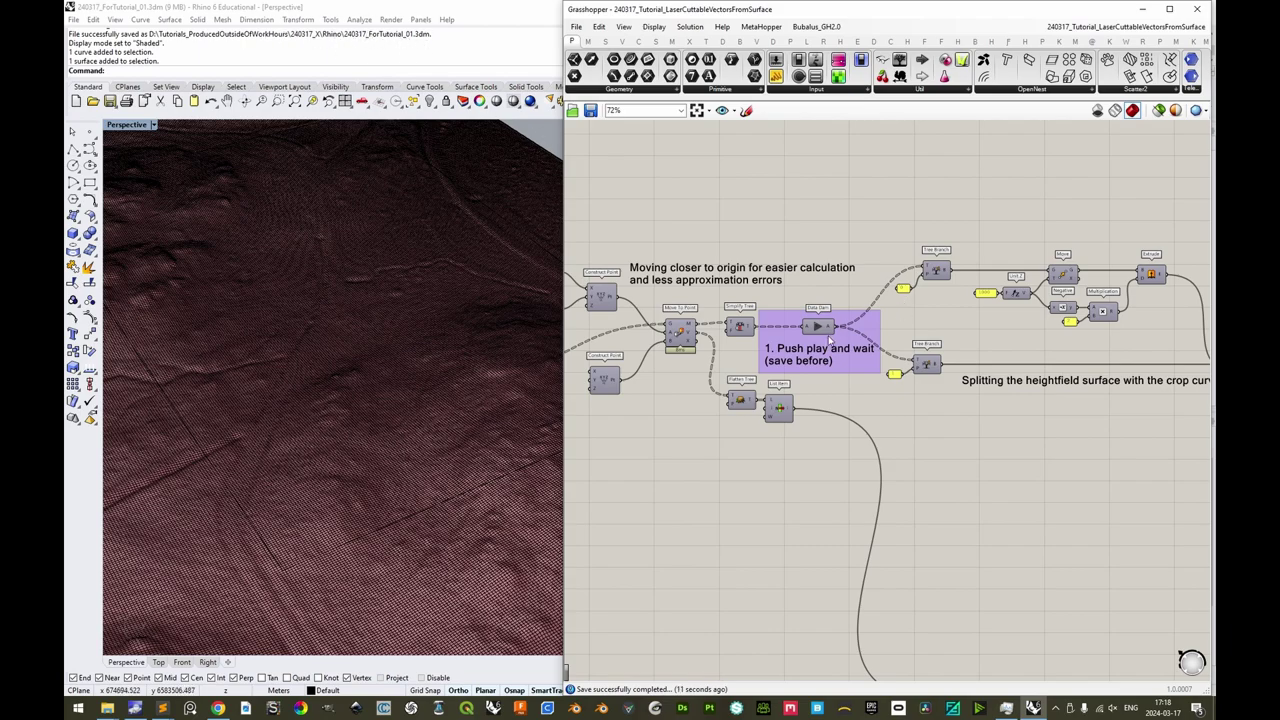
click(817, 327)
scroll(954, 439, down, 1)
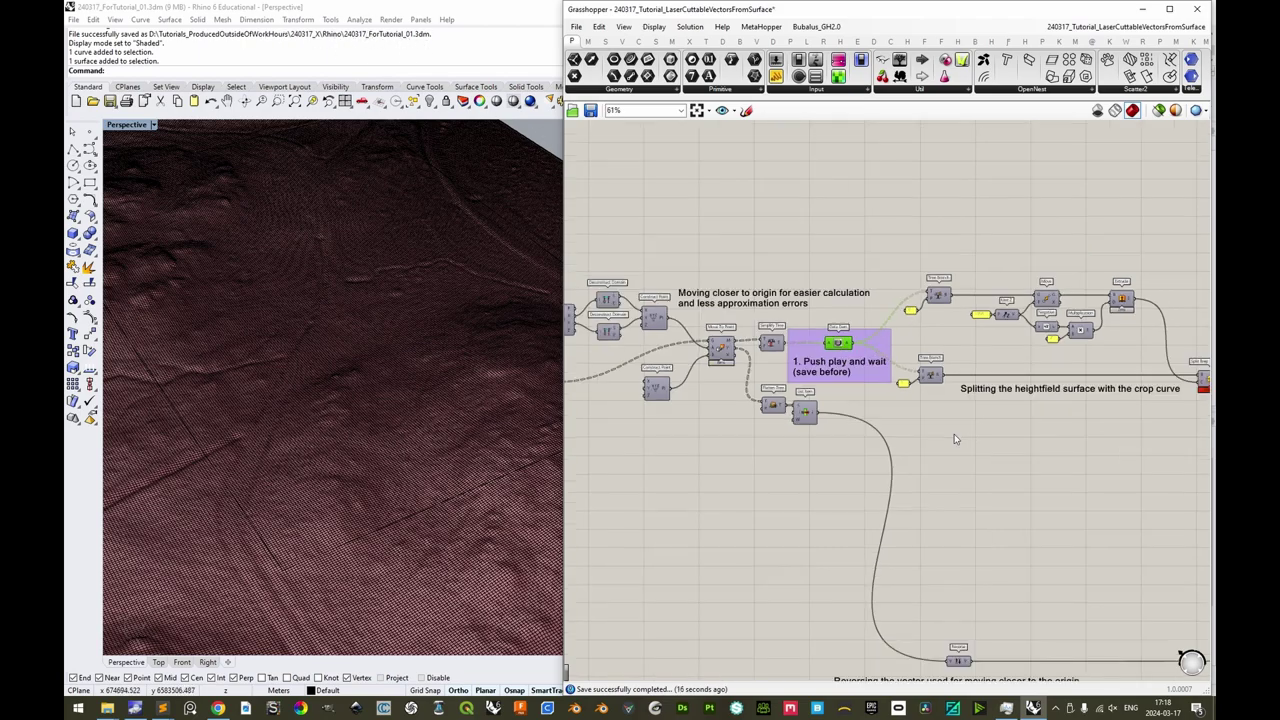
Examine the components that split the heightfield surface with the crop curve and compare them with the terrain in the viewport.
scroll(954, 439, up, 1)
scroll(935, 432, up, 1)
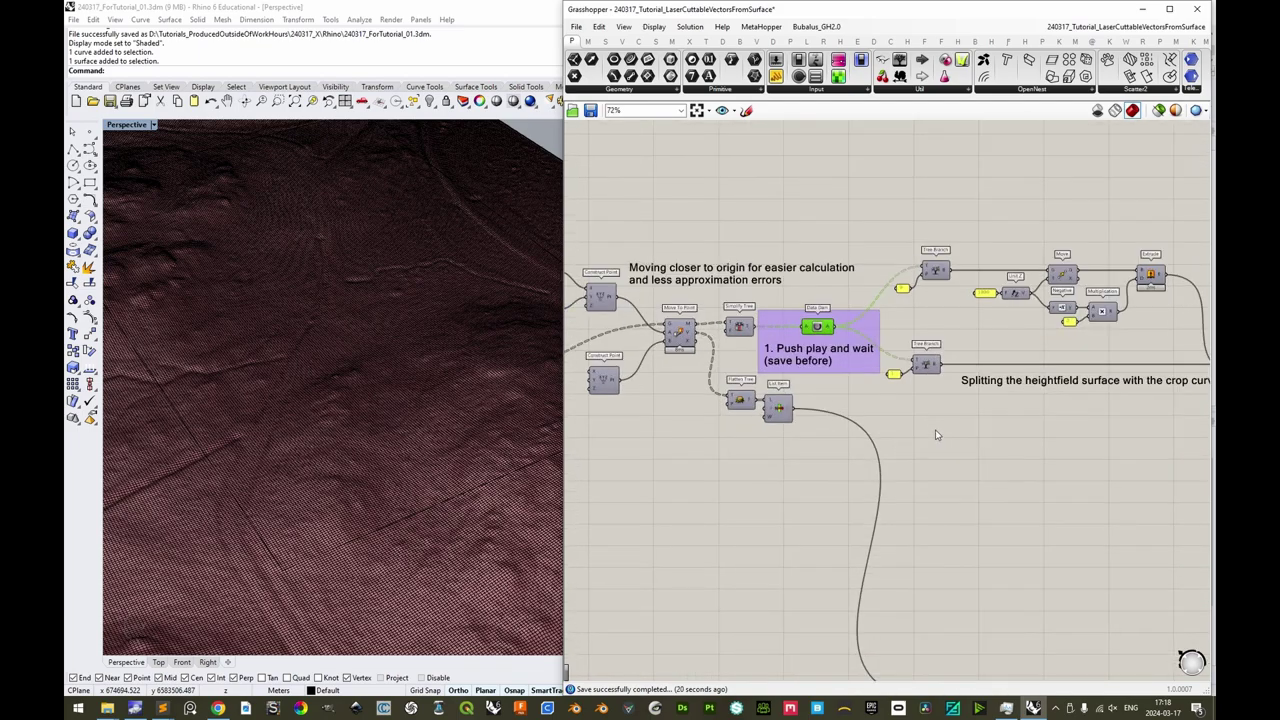
right_drag(984, 453, 846, 436)
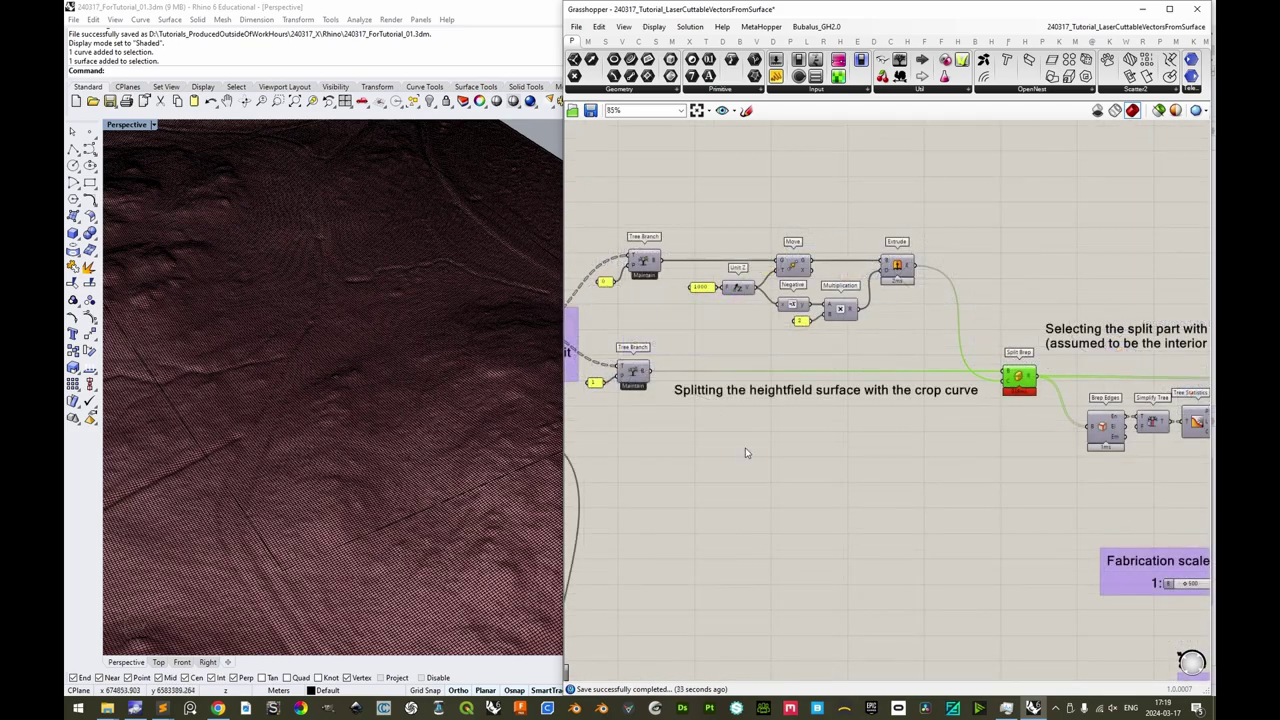
click(443, 432)
key(Escape)
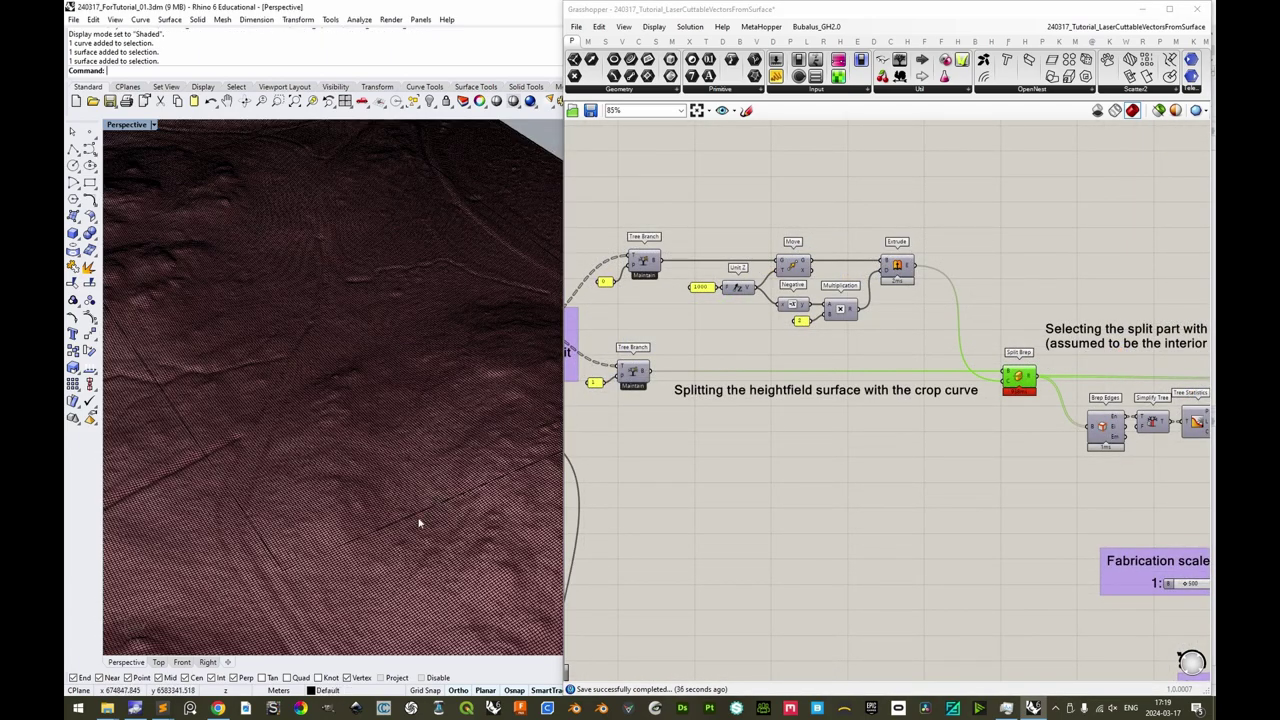
scroll(1024, 389, up, 3)
scroll(1014, 383, down, 4)
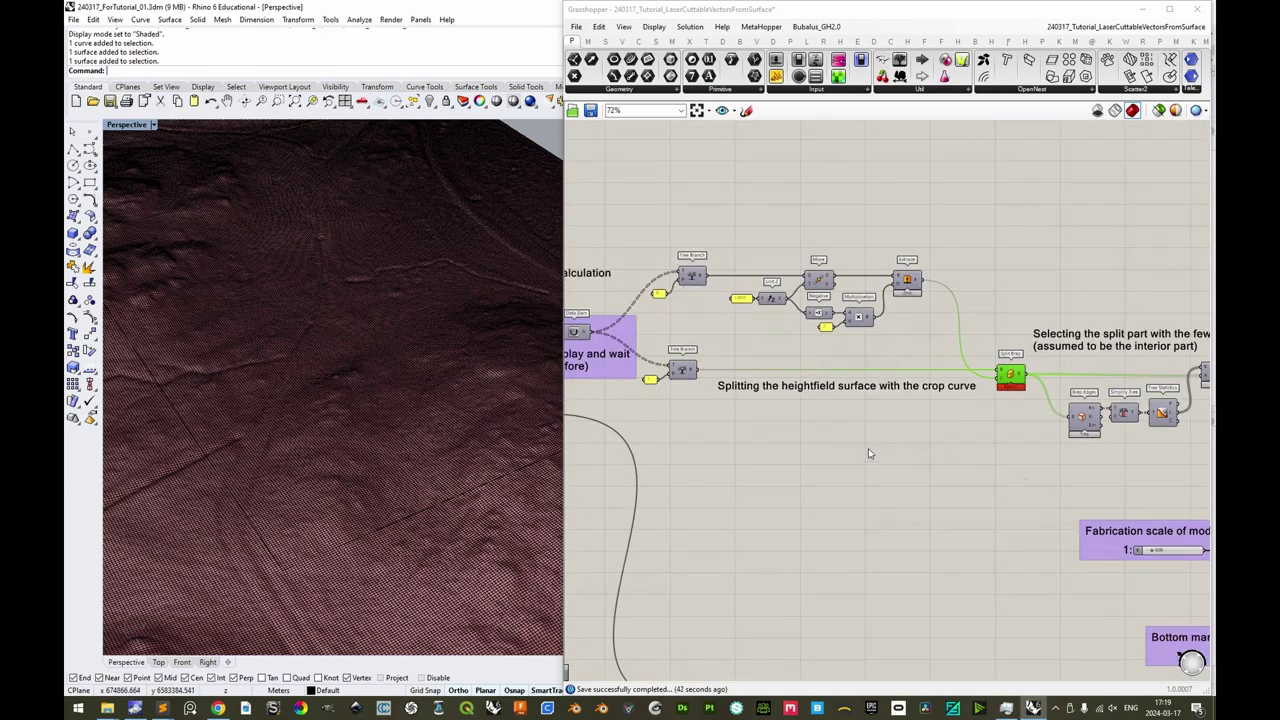
Try fabrication scales of 1:800 and 1:200 for the model and set the scale back to 1:500.
right_drag(1176, 536, 904, 445)
scroll(910, 447, up, 3)
right_drag(928, 400, 890, 371)
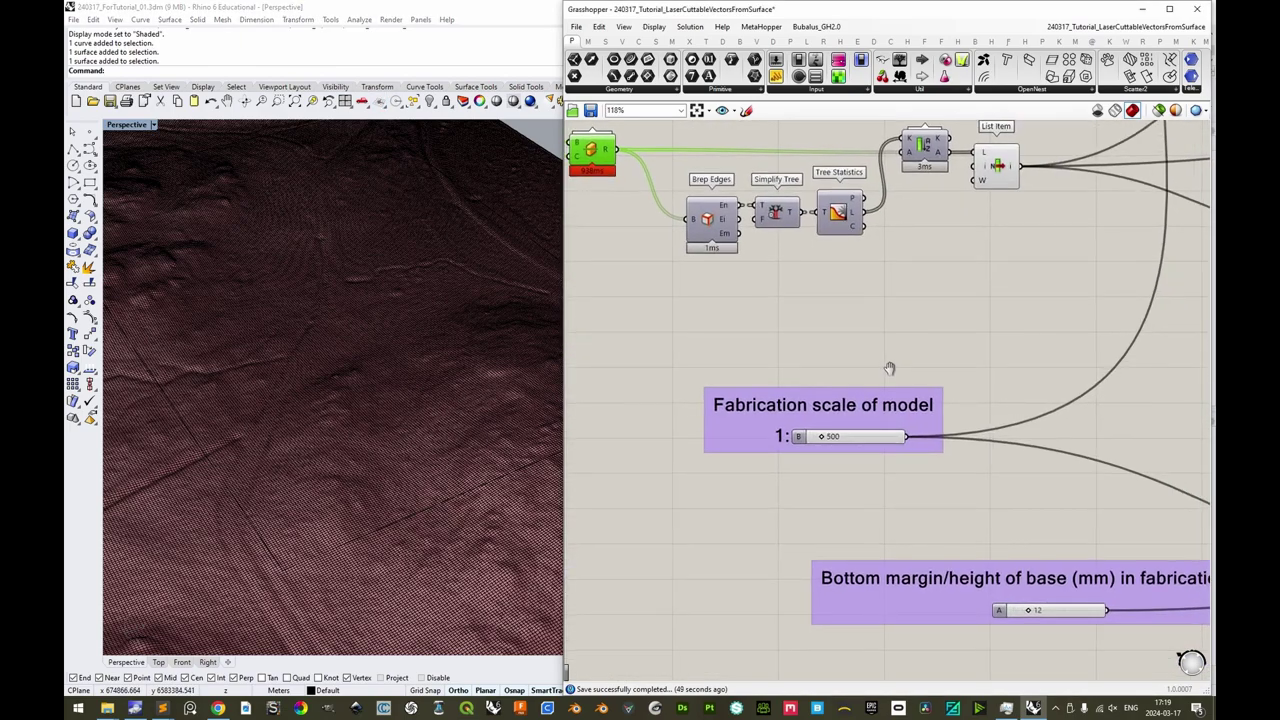
double_click(855, 439)
text(800)
key(Return)
double_click(855, 438)
text(200)
key(Return)
double_click(853, 438)
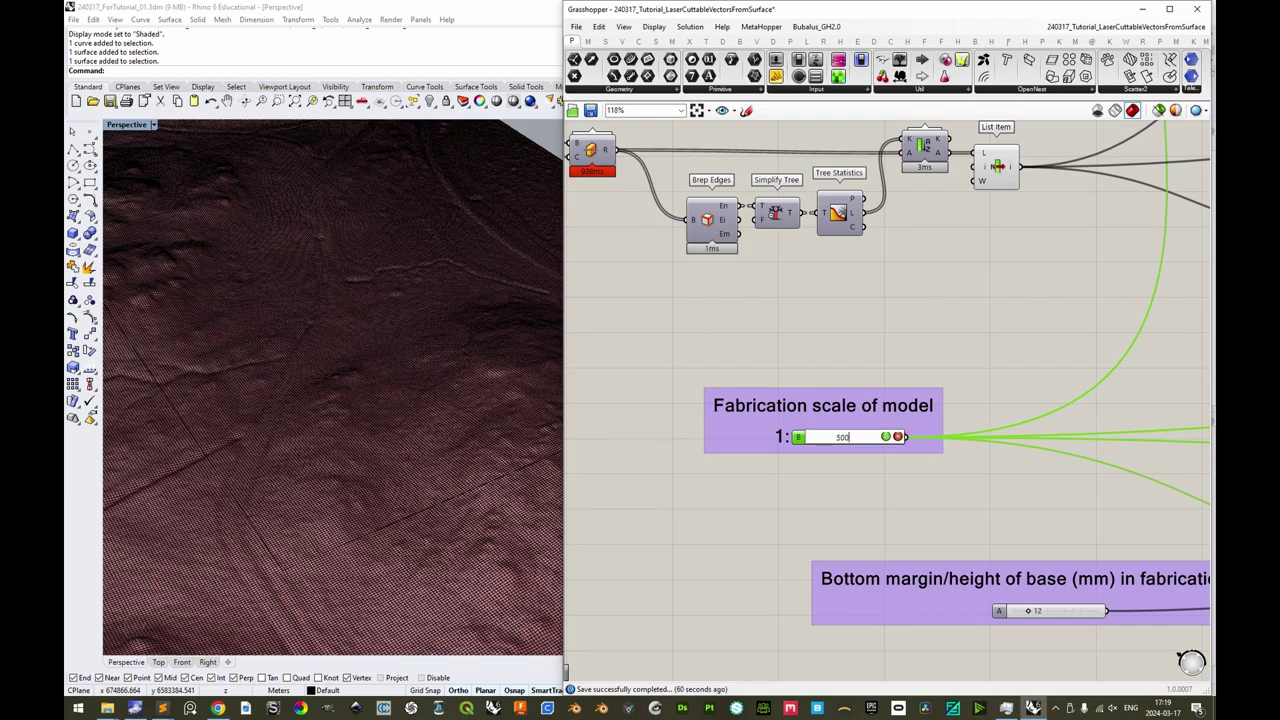
text(500)
key(Return)
Try a smaller bottom margin for the base in fabrication scale and set it back to 12 mm.
right_drag(1162, 621, 1049, 604)
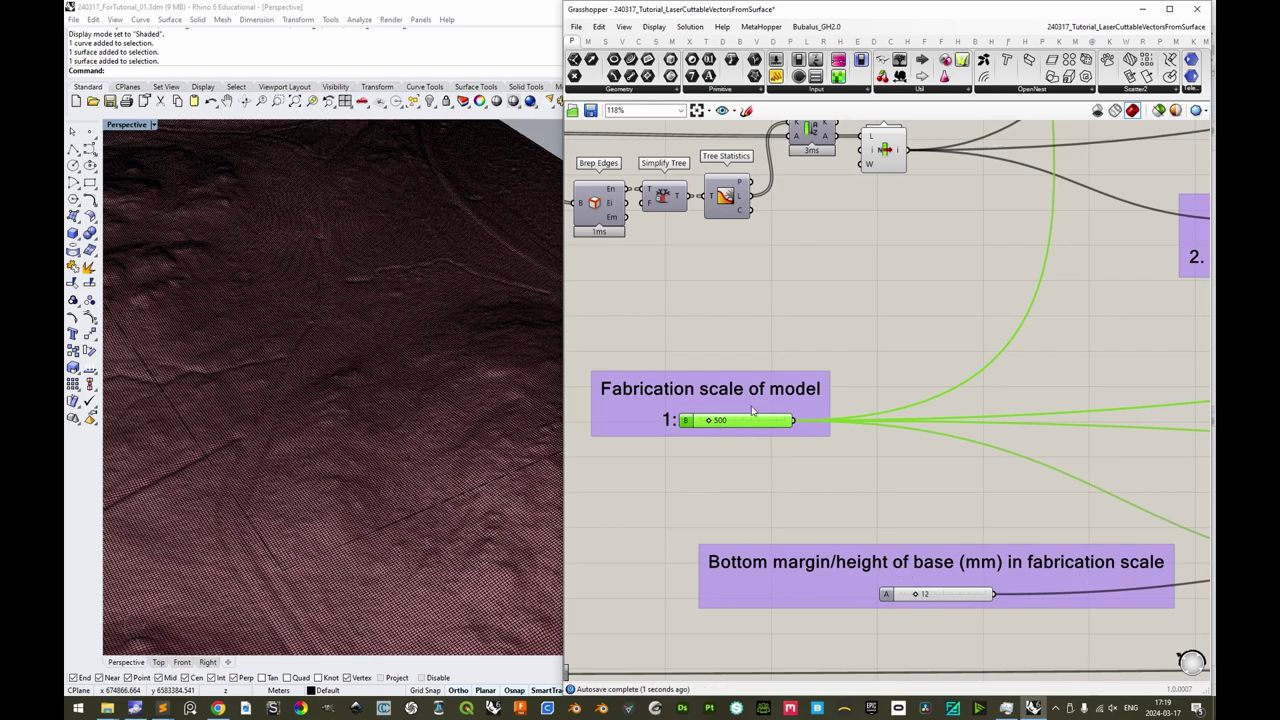
drag(915, 594, 895, 596)
double_click(919, 596)
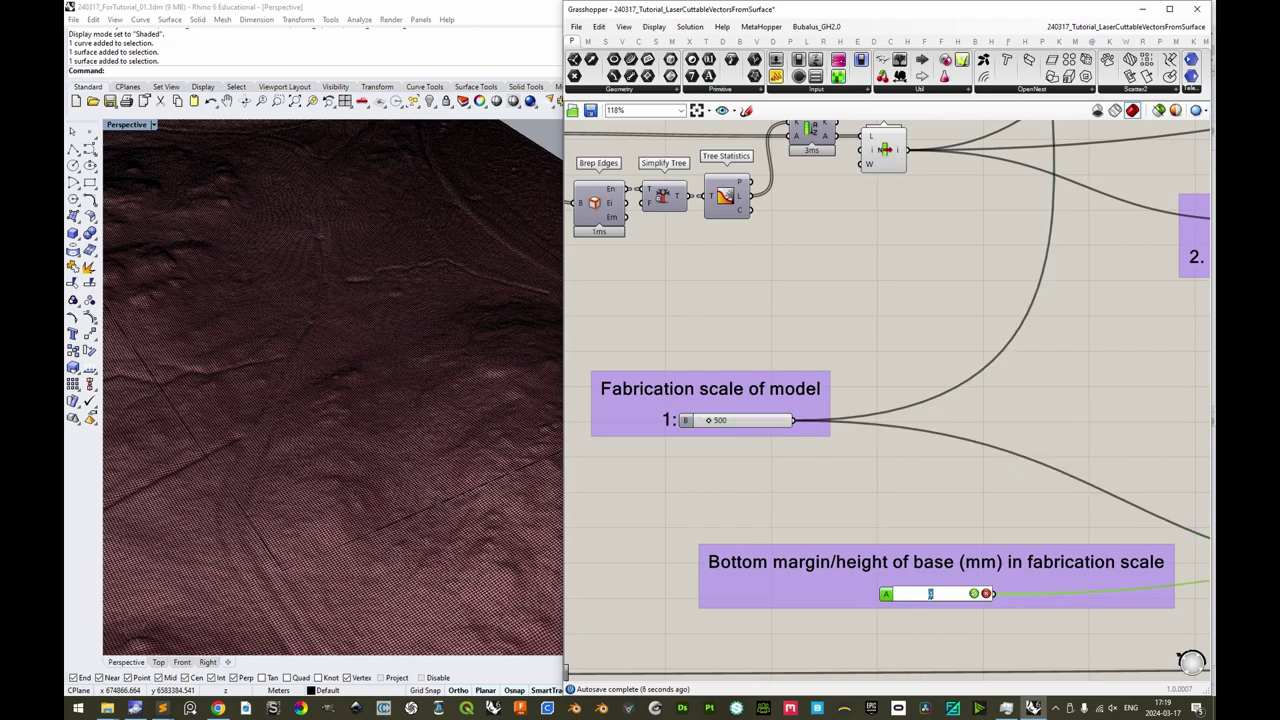
key(Return)
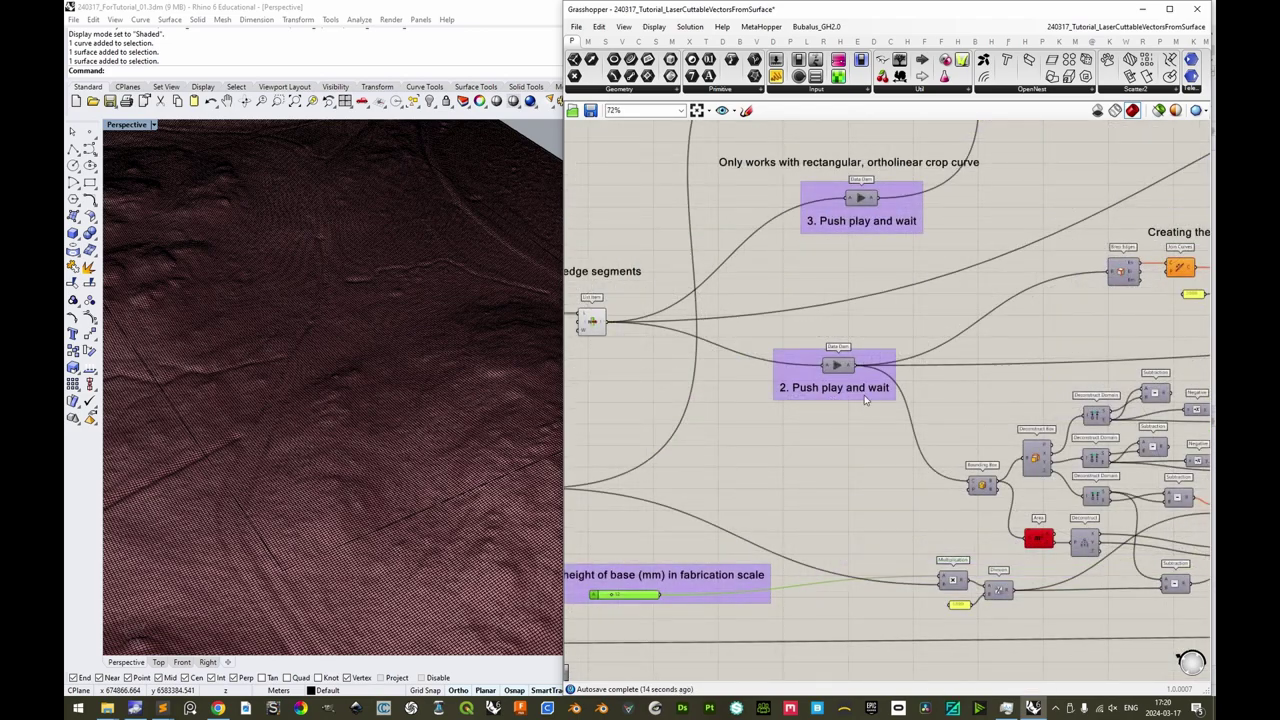
Run the Data Dam in the group "2. Push play and wait".
right_drag(848, 418, 828, 406)
click(815, 362)
scroll(942, 314, down, 2)
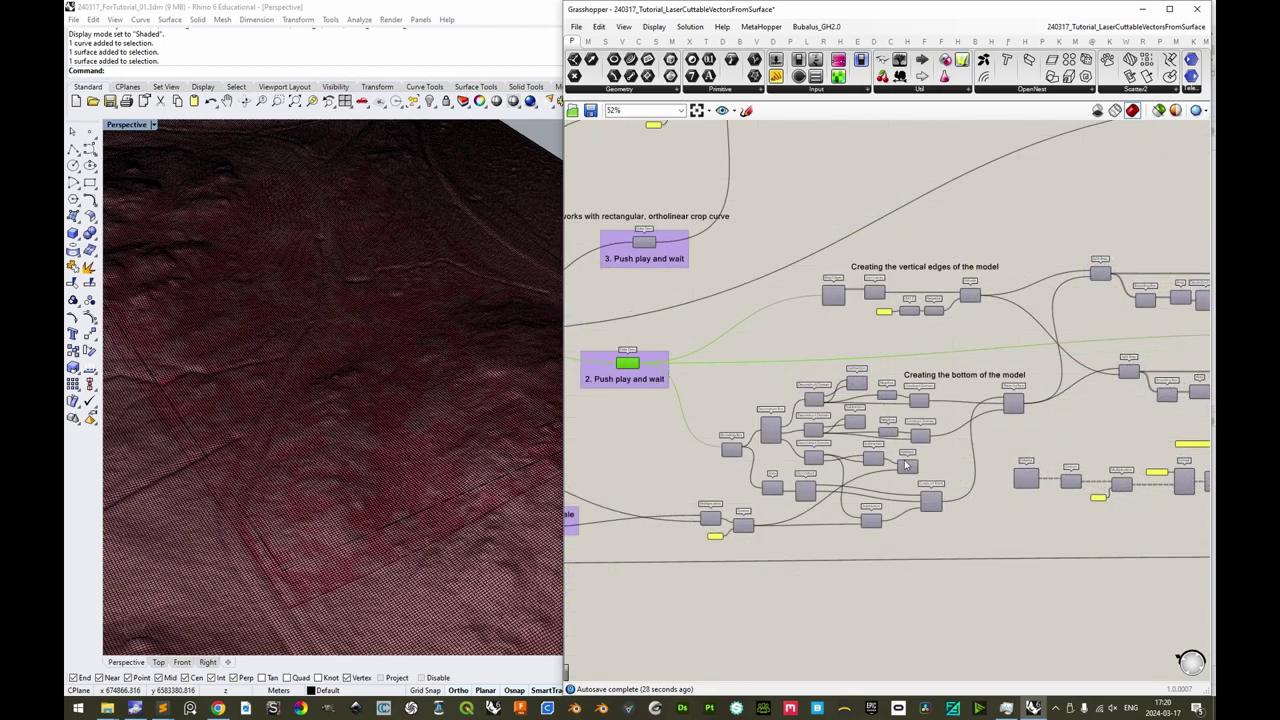
Bake the Move component marked "Bake this" that returns the closed terrain model to its original coordinates.
right_drag(1087, 427, 916, 424)
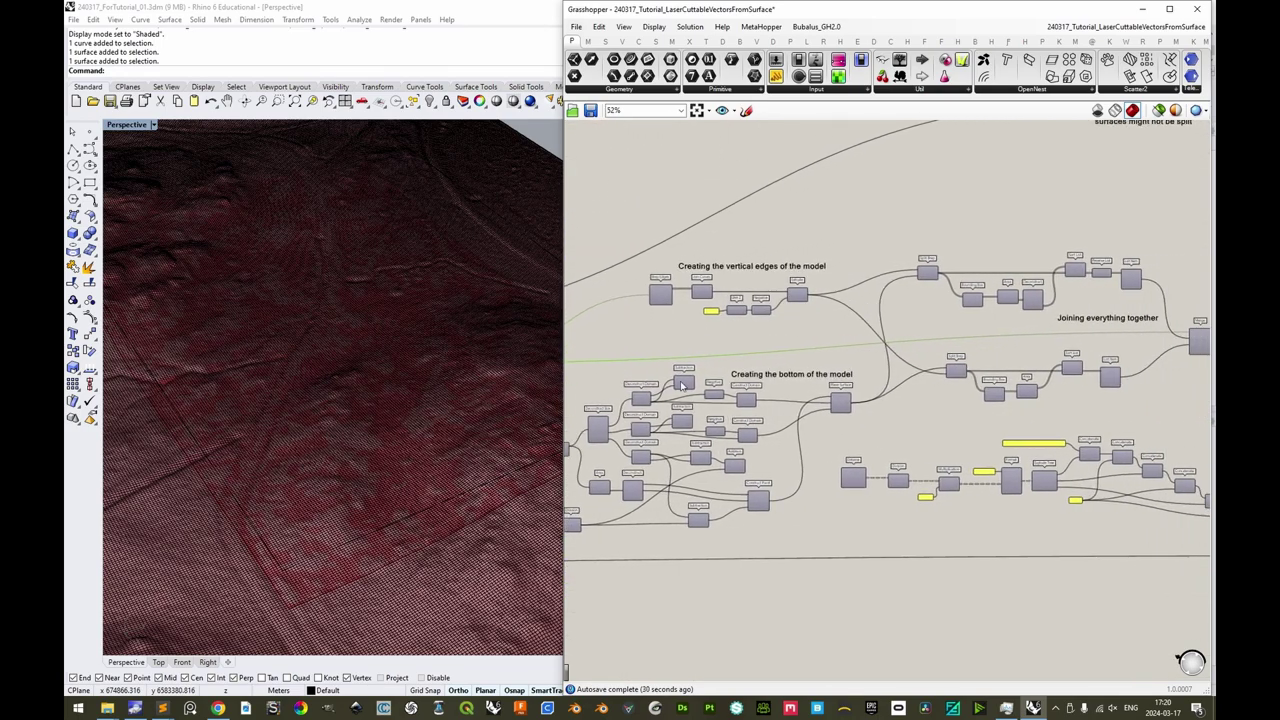
right_drag(1136, 437, 901, 420)
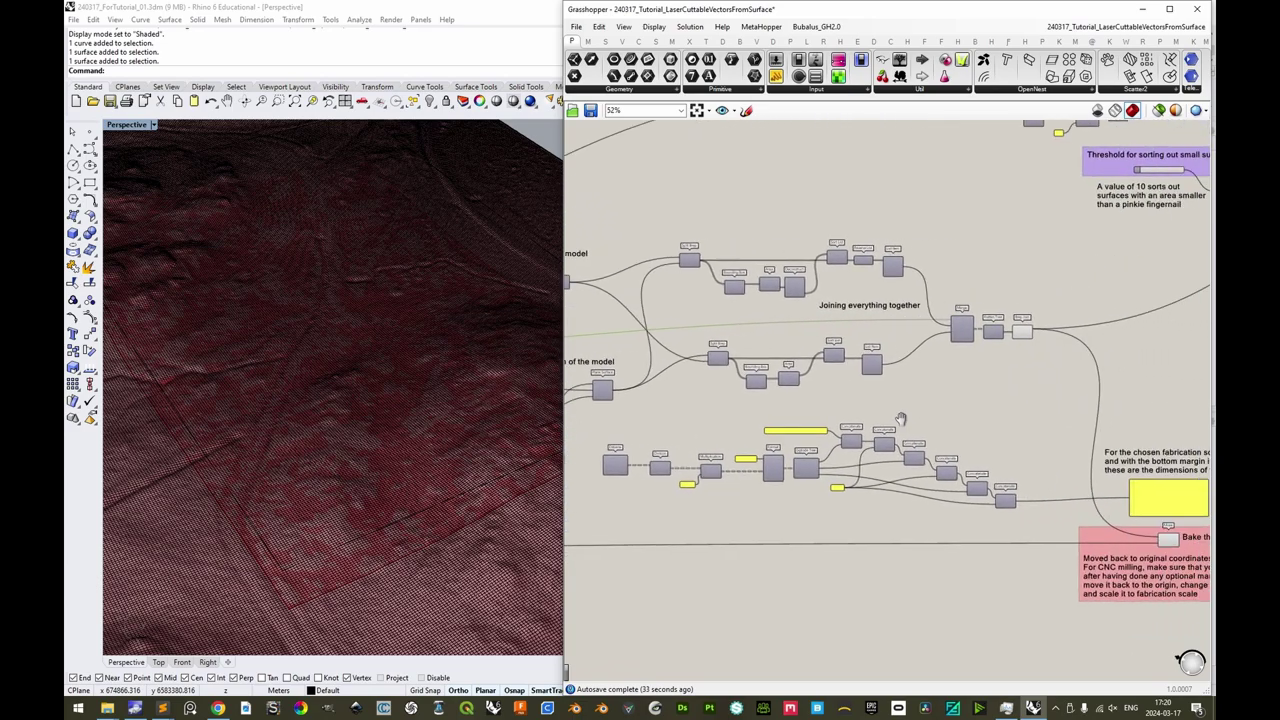
right_drag(1045, 416, 860, 377)
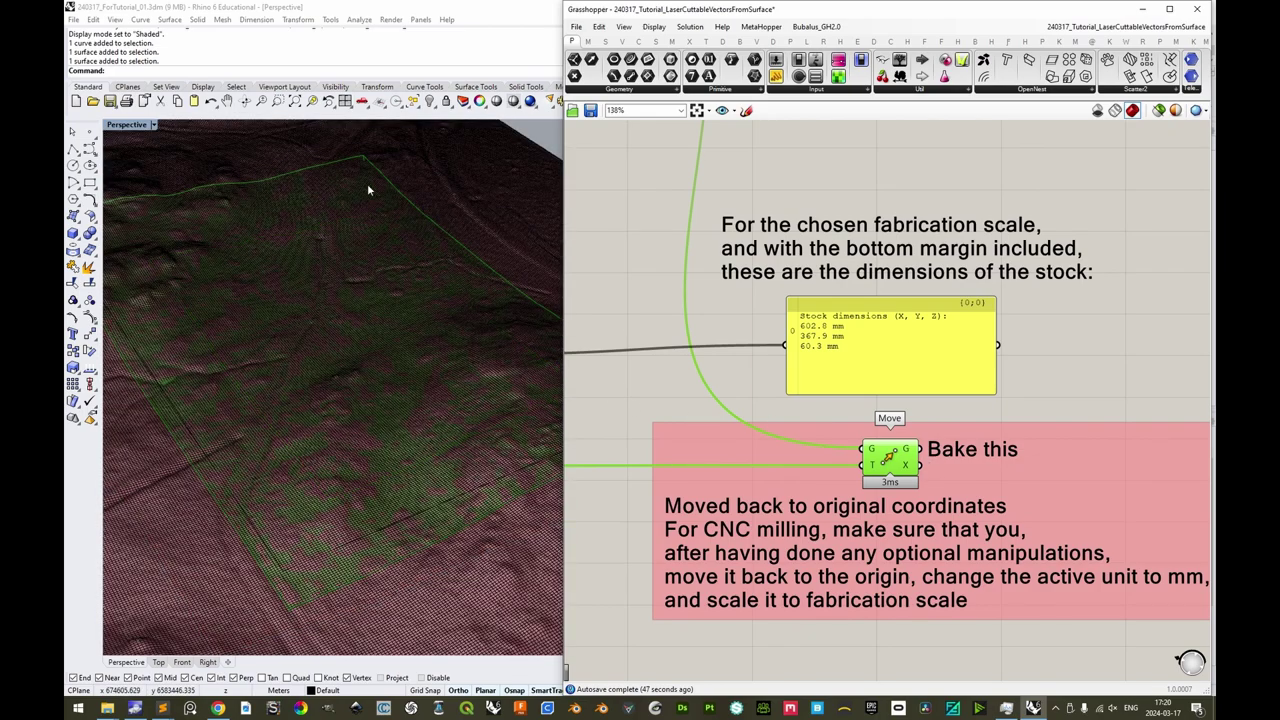
right_click(909, 451)
click(937, 473)
click(946, 585)
Select the baked polysurface instead of the terrain surface and move it off to the side of the terrain.
click(469, 274)
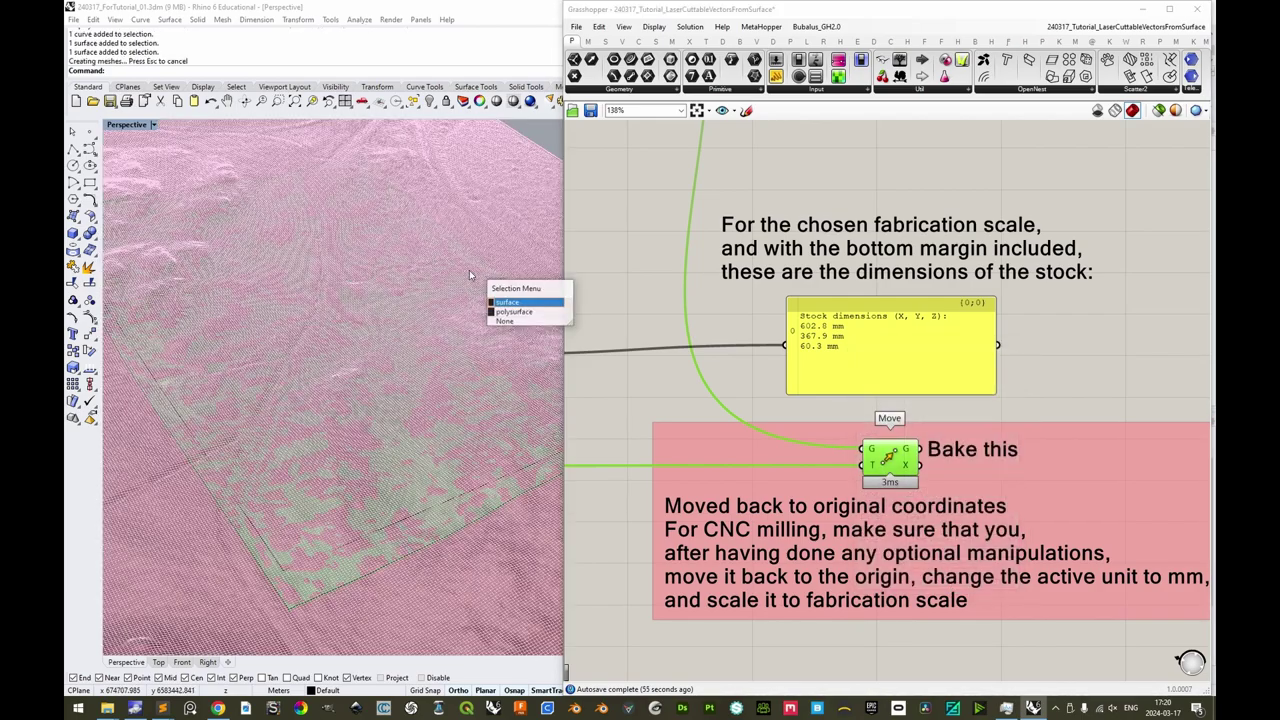
scroll(469, 270, down, 3)
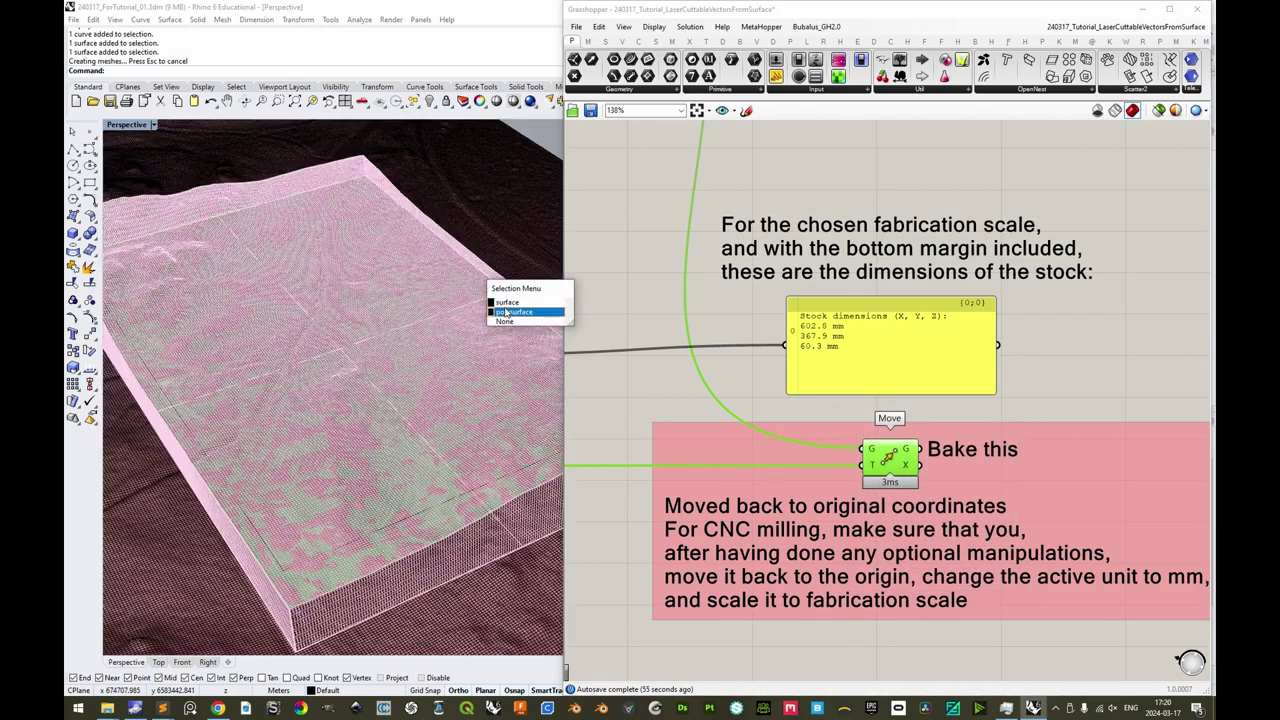
click(513, 311)
scroll(419, 334, down, 3)
scroll(419, 334, down, 2)
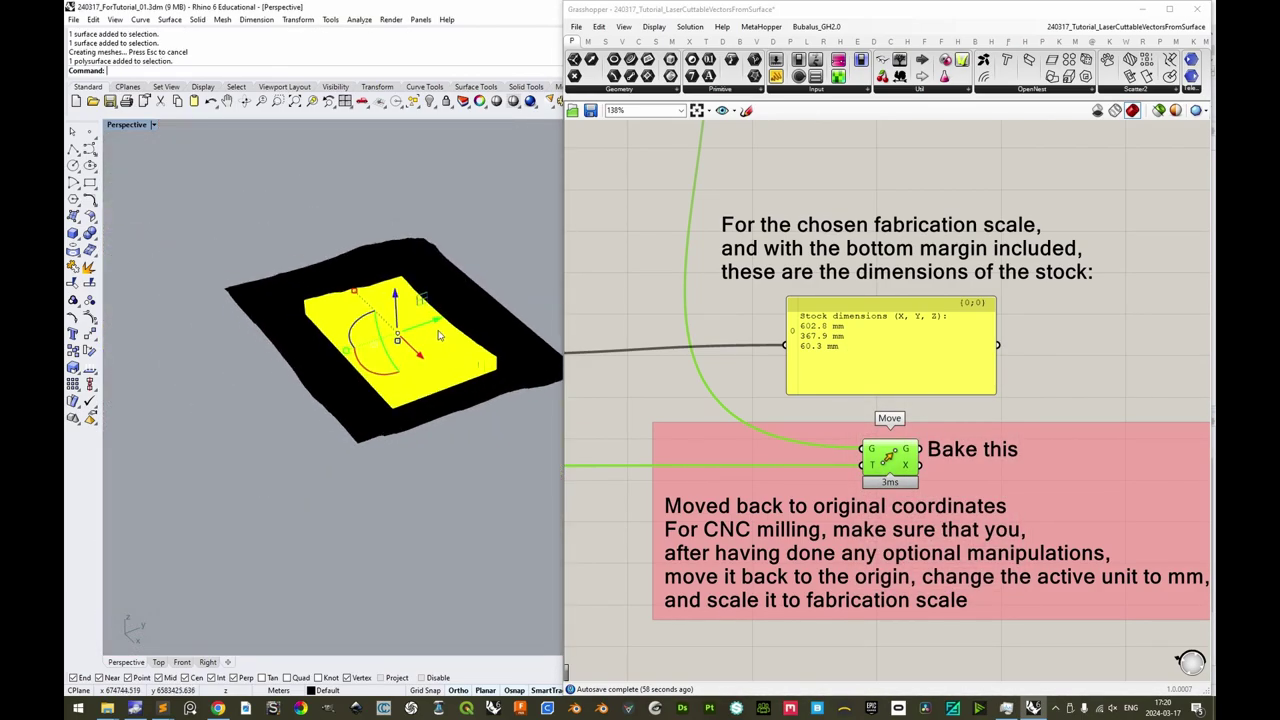
drag(398, 333, 219, 394)
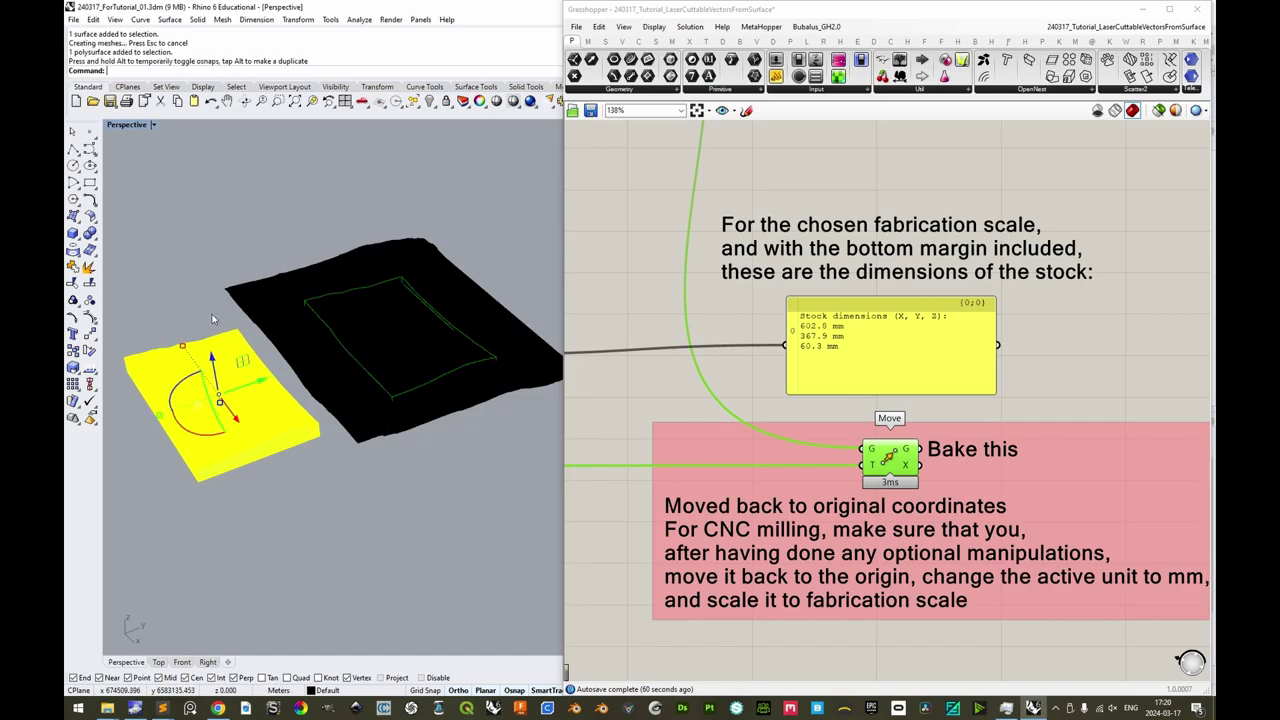
Scale the baked polysurface by a factor of 1/500 about the automatic base point.
click(208, 314)
scroll(215, 363, up, 6)
right_drag(215, 363, 389, 403)
click(389, 403)
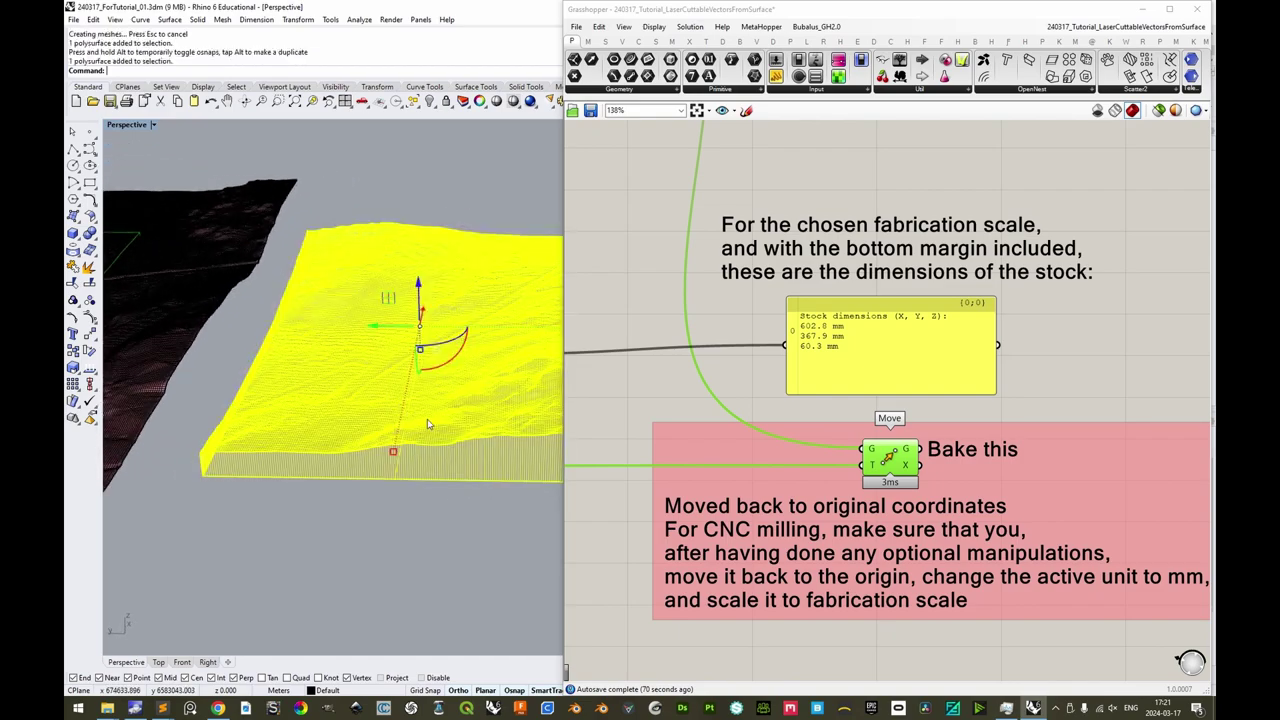
key(Return)
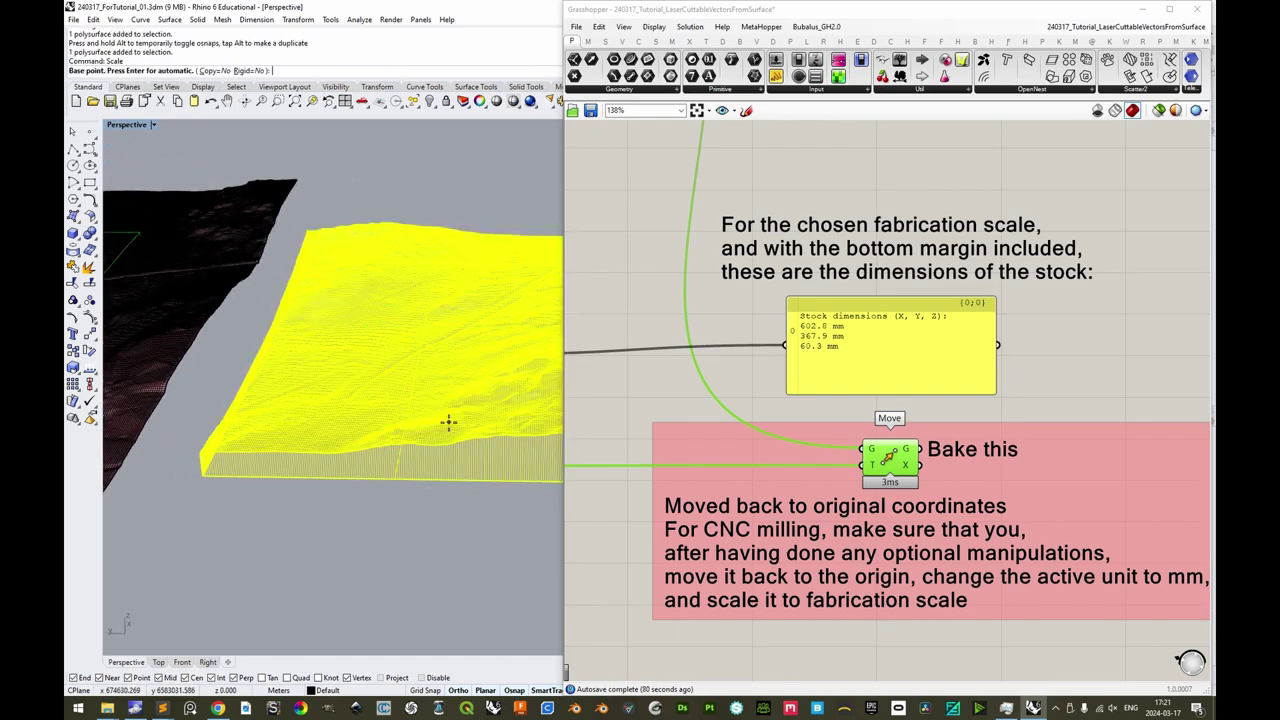
click(448, 422)
text(1/5)
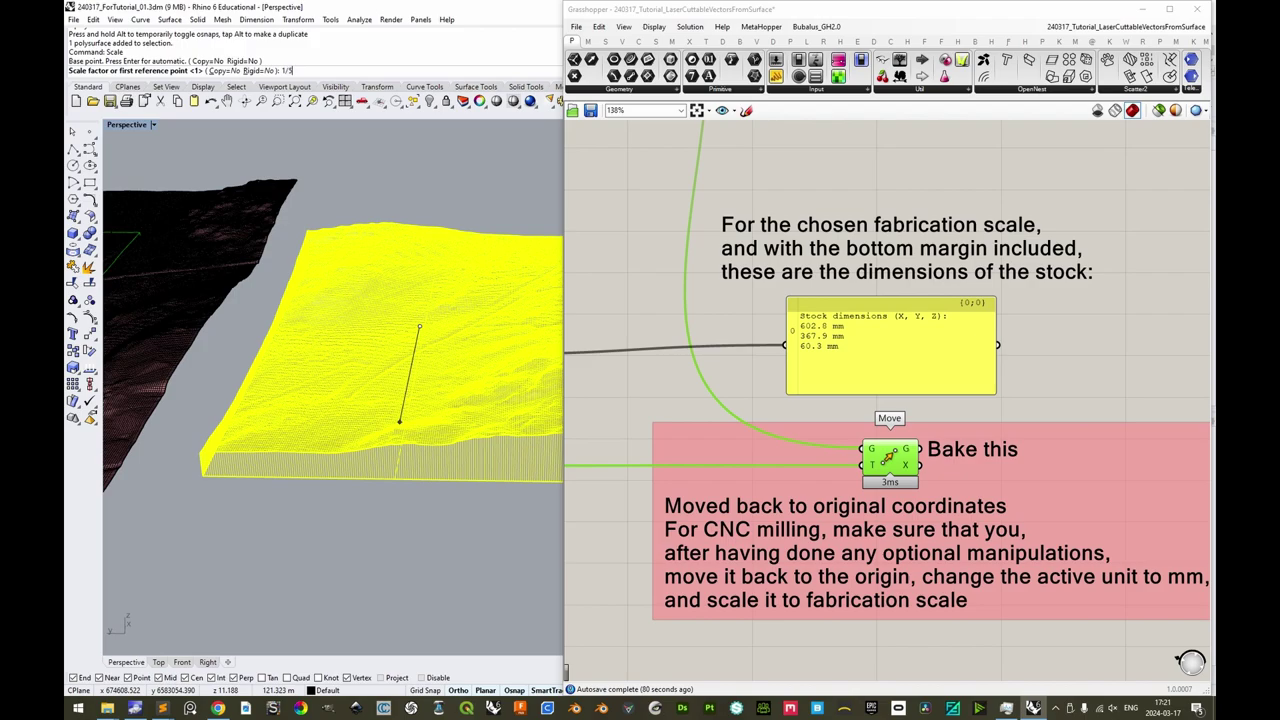
text(00)
key(Return)
Zoom to the scaled model and measure a distance along its lower long edge, starting from the bottom corner.
text(ZS)
key(Return)
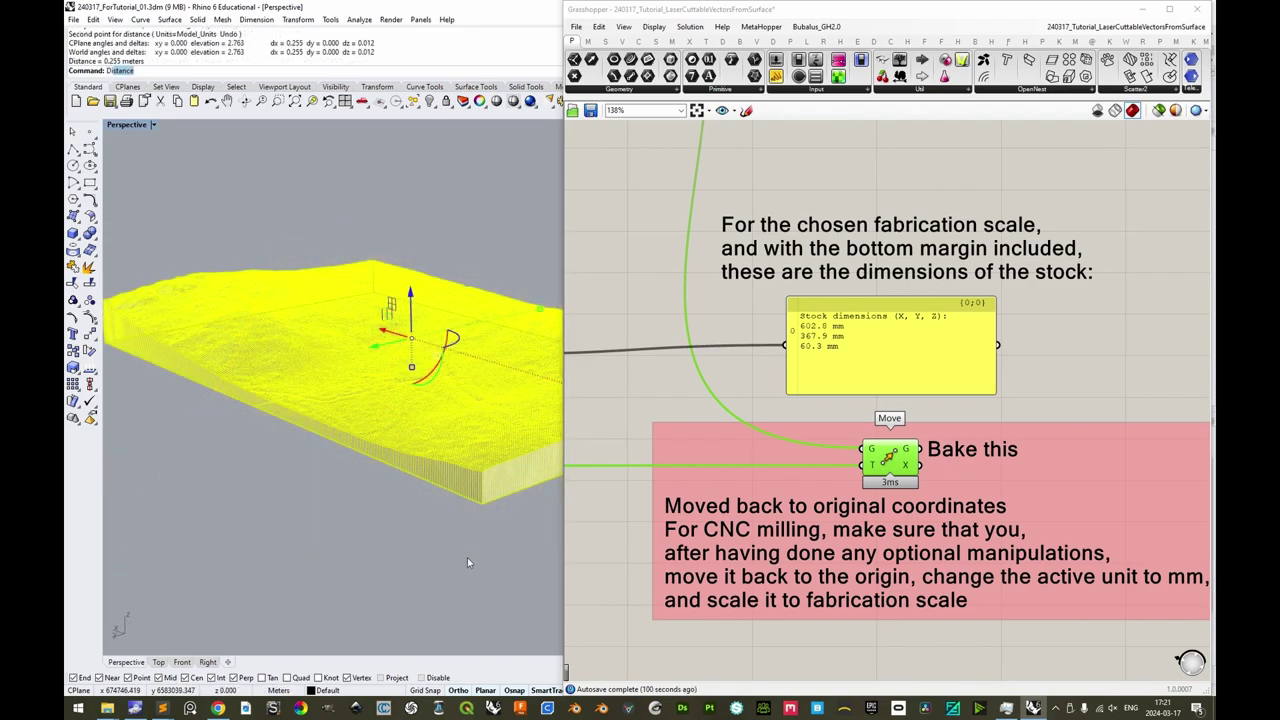
key(Return)
click(482, 504)
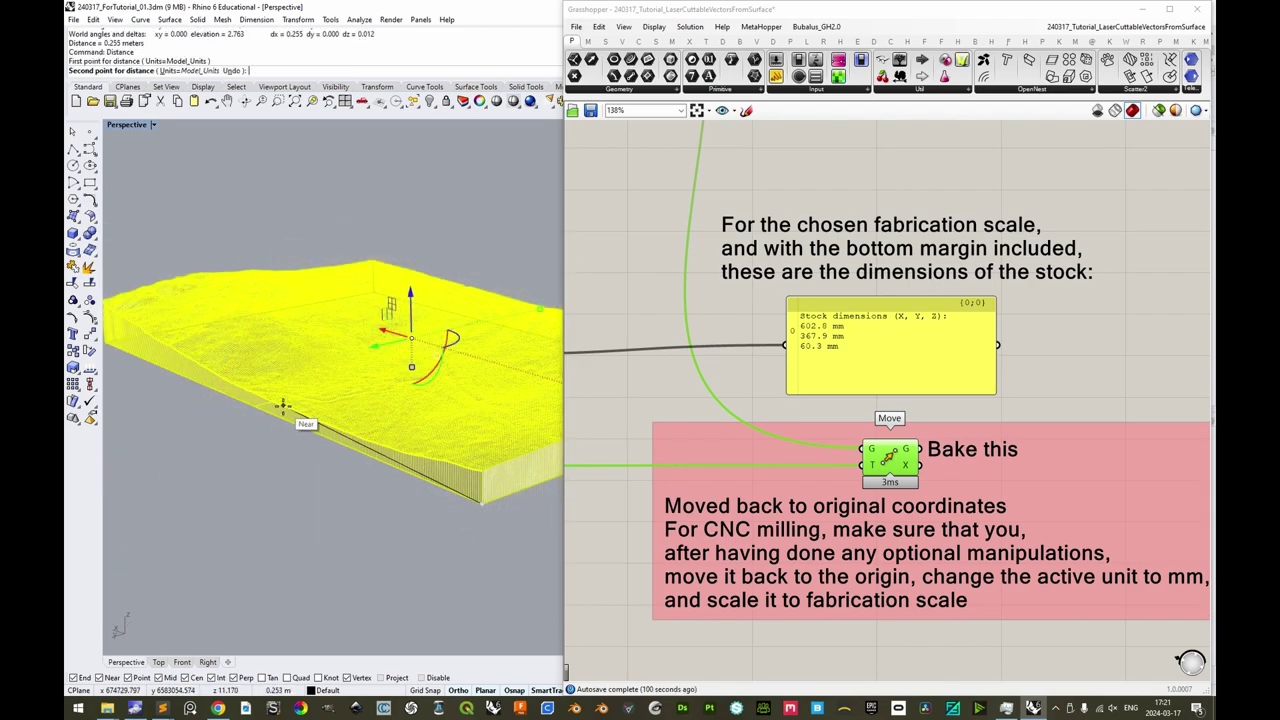
click(282, 404)
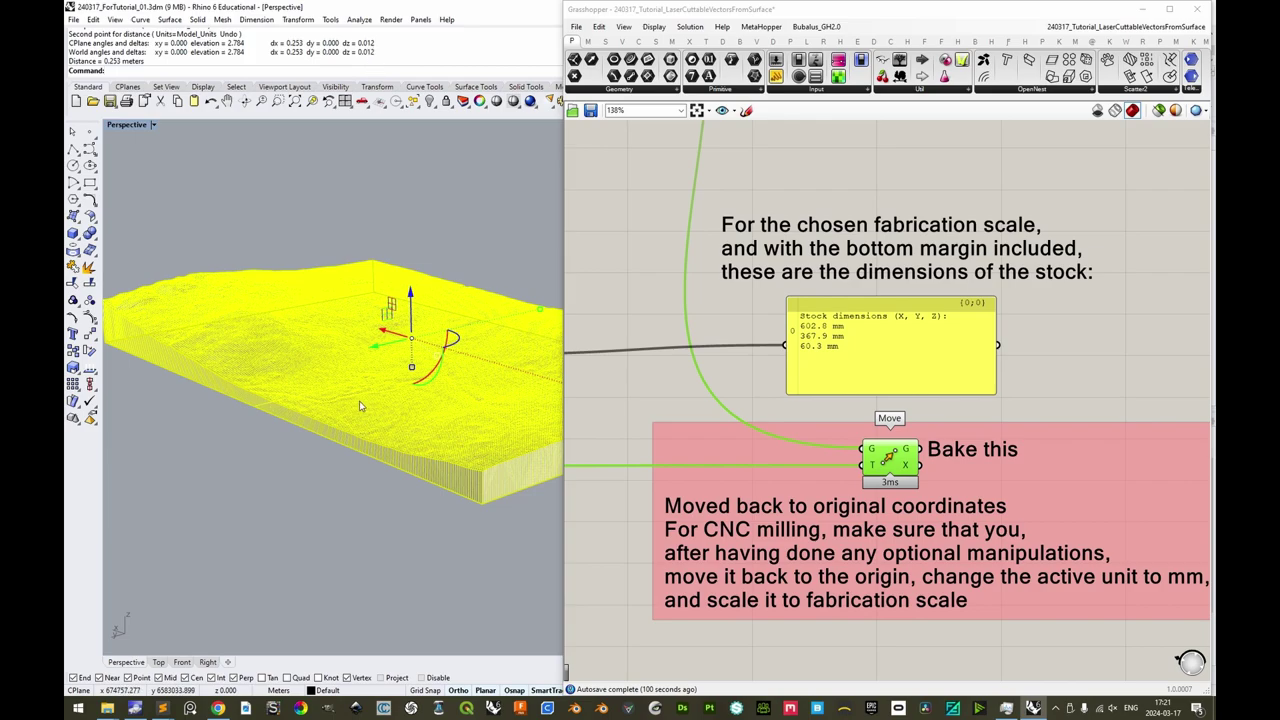
Move the scaled polysurface from its bottom corner to the world origin at 0.
right_drag(378, 478, 330, 399)
key(Escape)
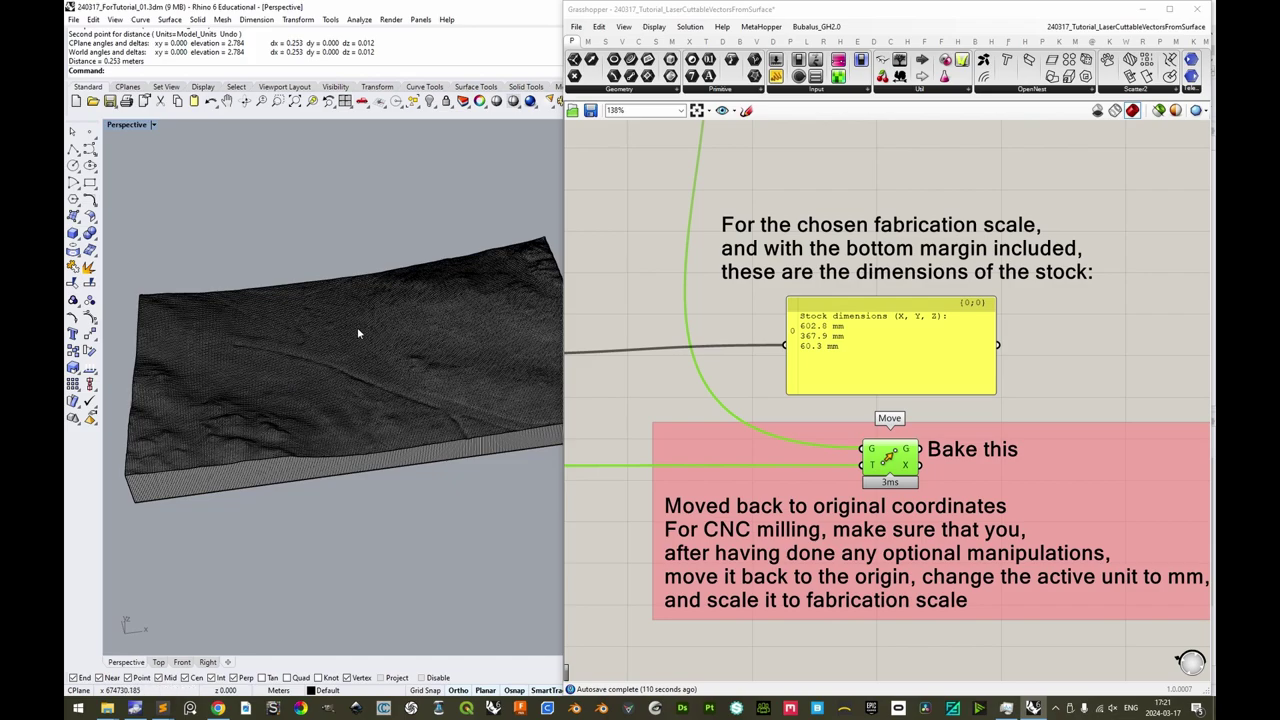
click(357, 398)
key(Escape)
click(221, 461)
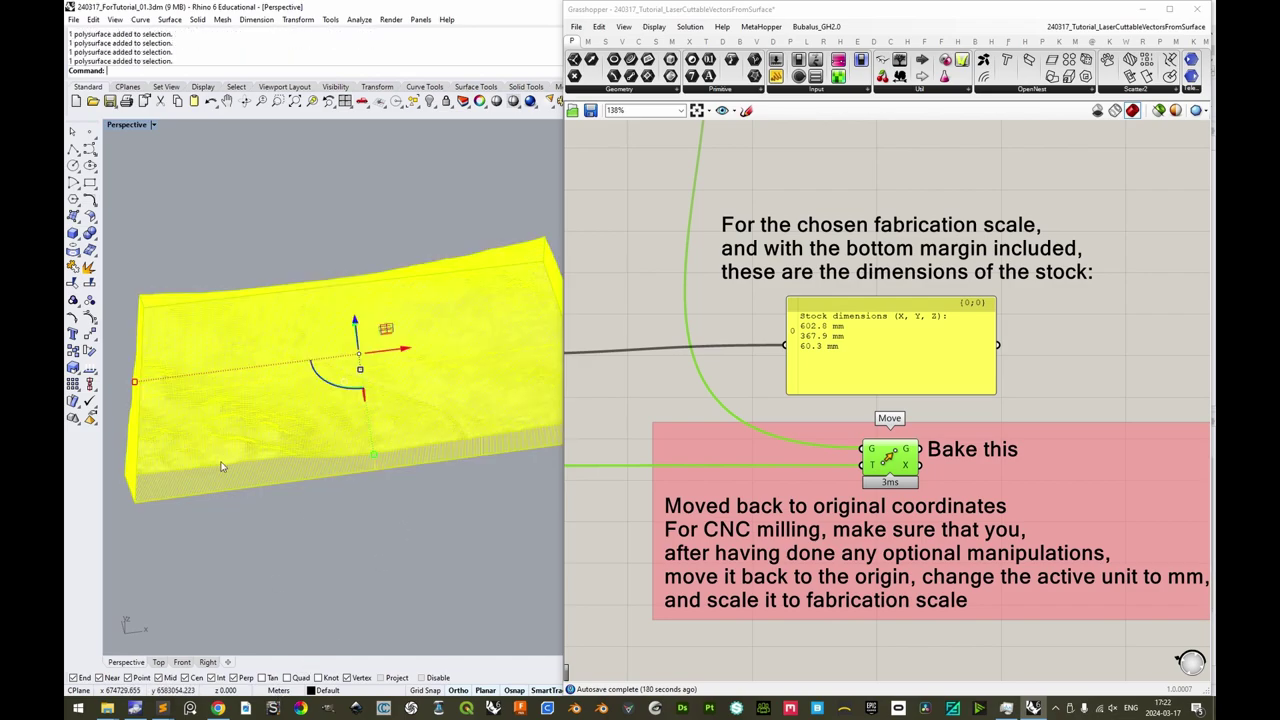
text(M)
key(Return)
click(140, 501)
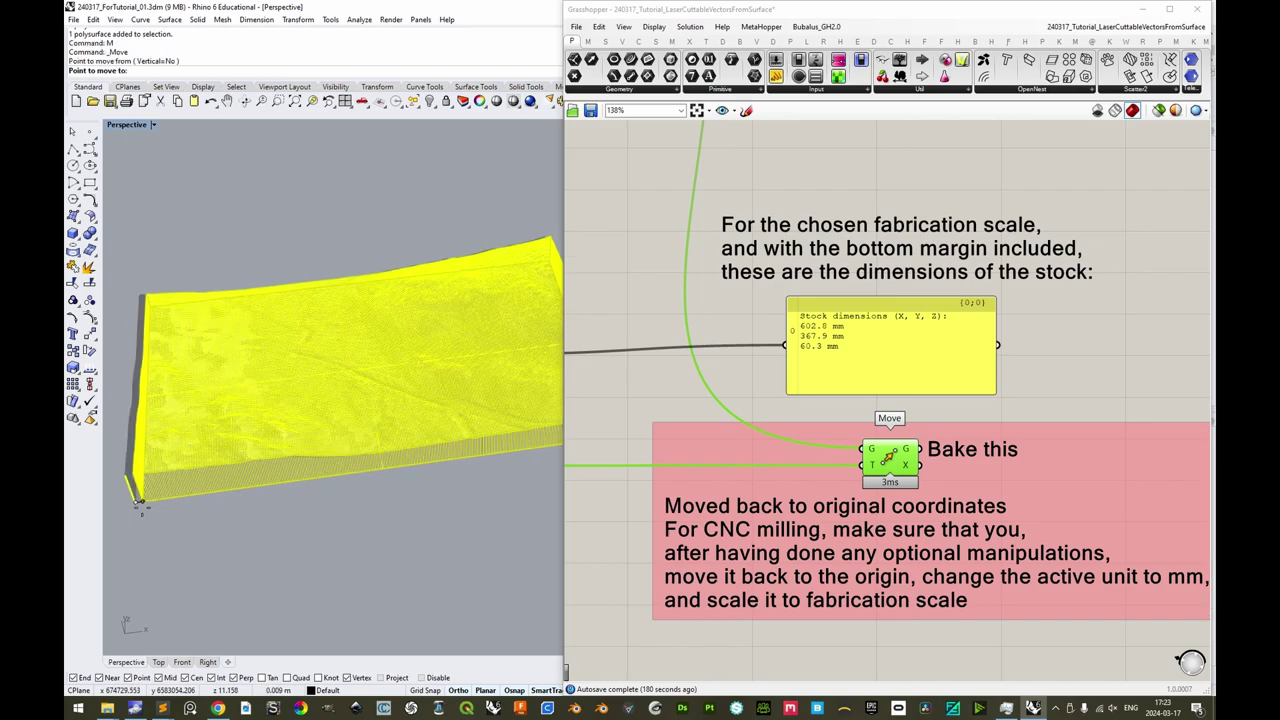
text(0)
key(Return)
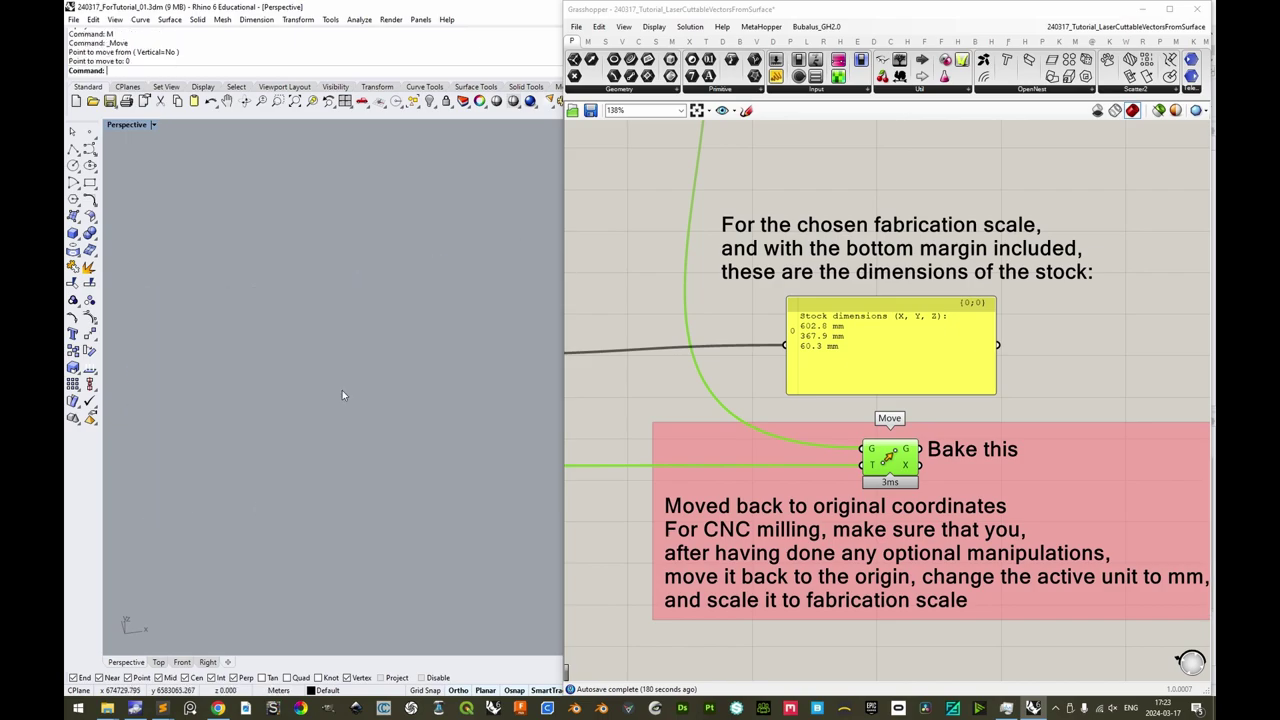
Undo the move to the origin and the scaling, and delete the baked polysurface.
key(ctrl+z)
key(ctrl+z)
scroll(436, 420, down, 5)
scroll(436, 420, up, 6)
scroll(386, 437, down, 2)
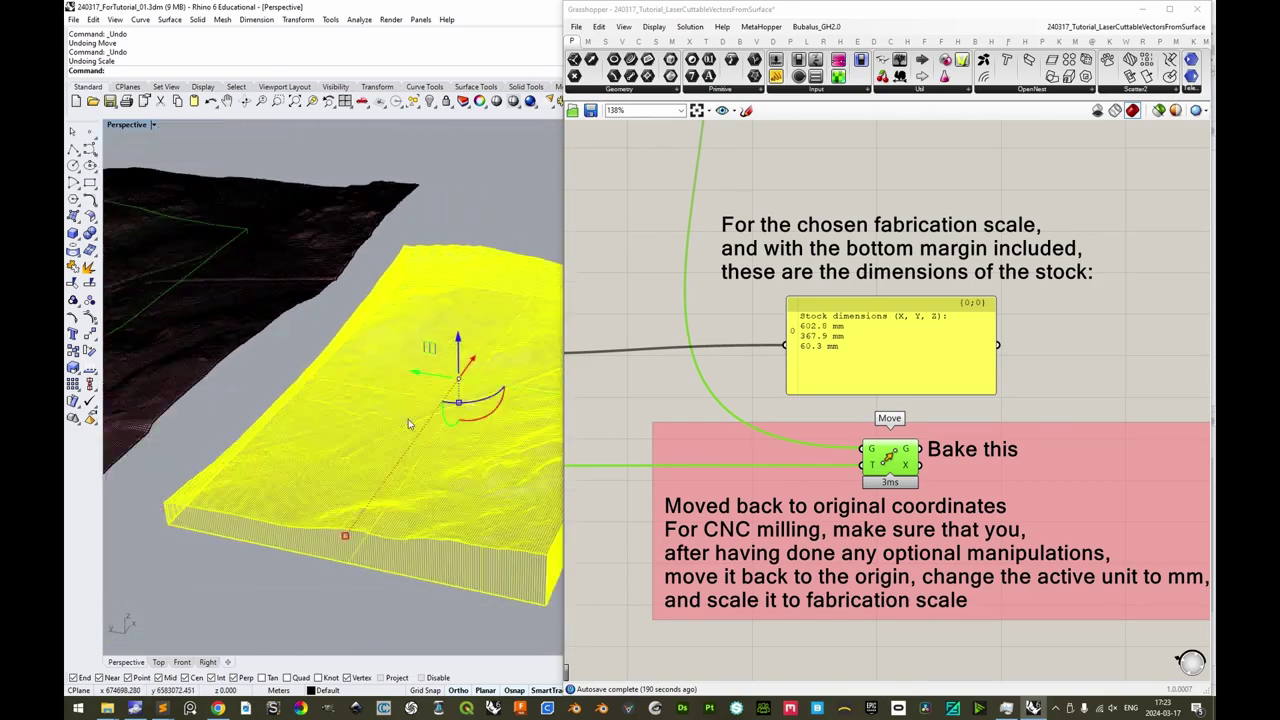
key(Delete)
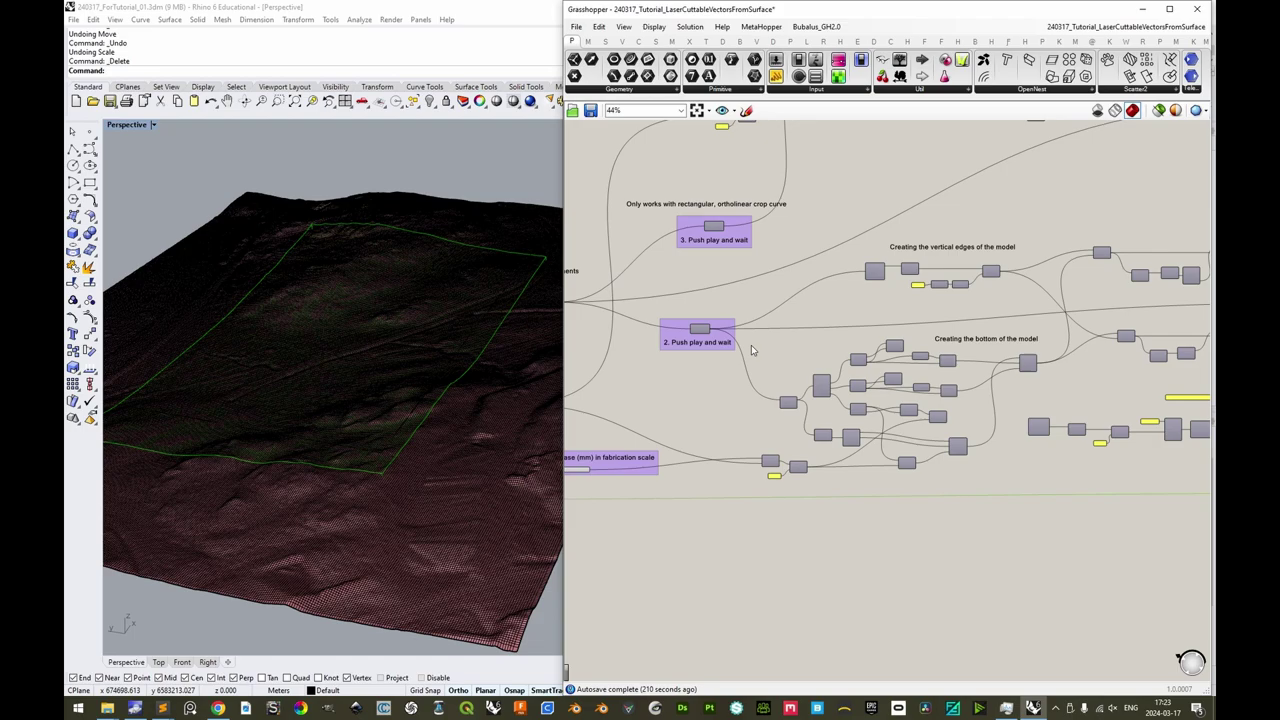
Set the material layer thickness in the Grasshopper definition to 2.
scroll(751, 345, up, 4)
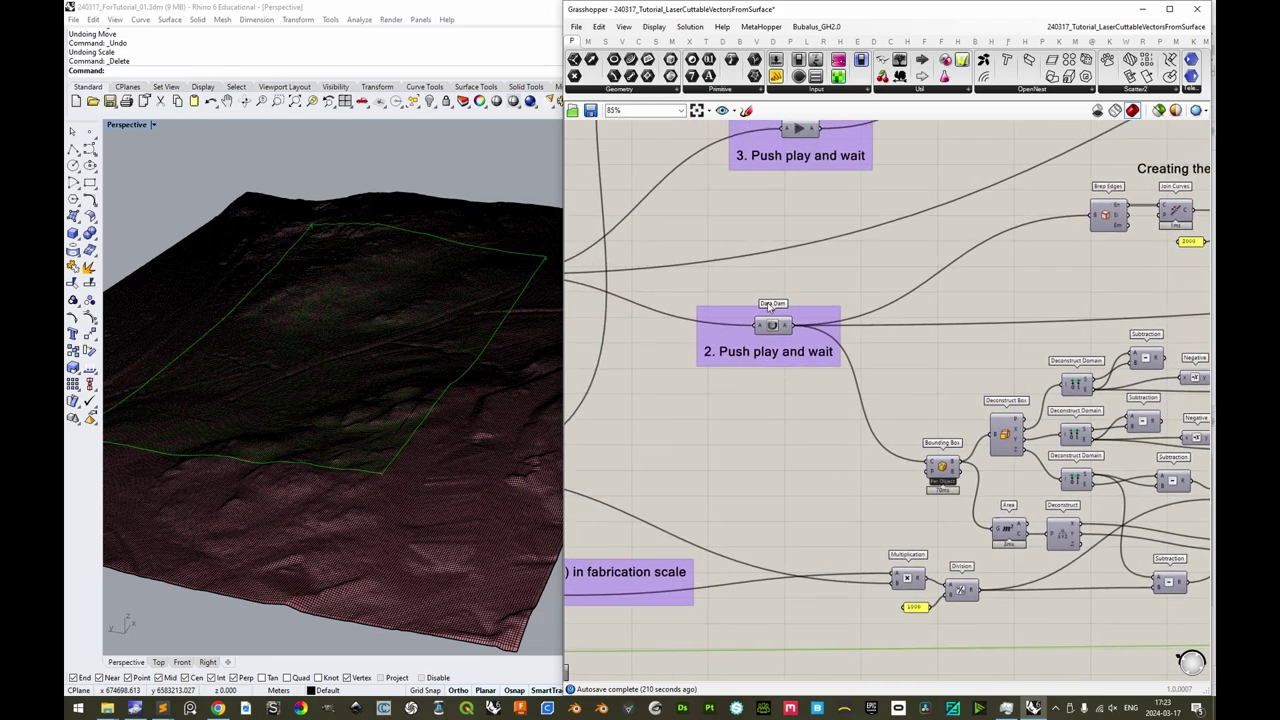
scroll(991, 364, down, 4)
scroll(730, 280, up, 3)
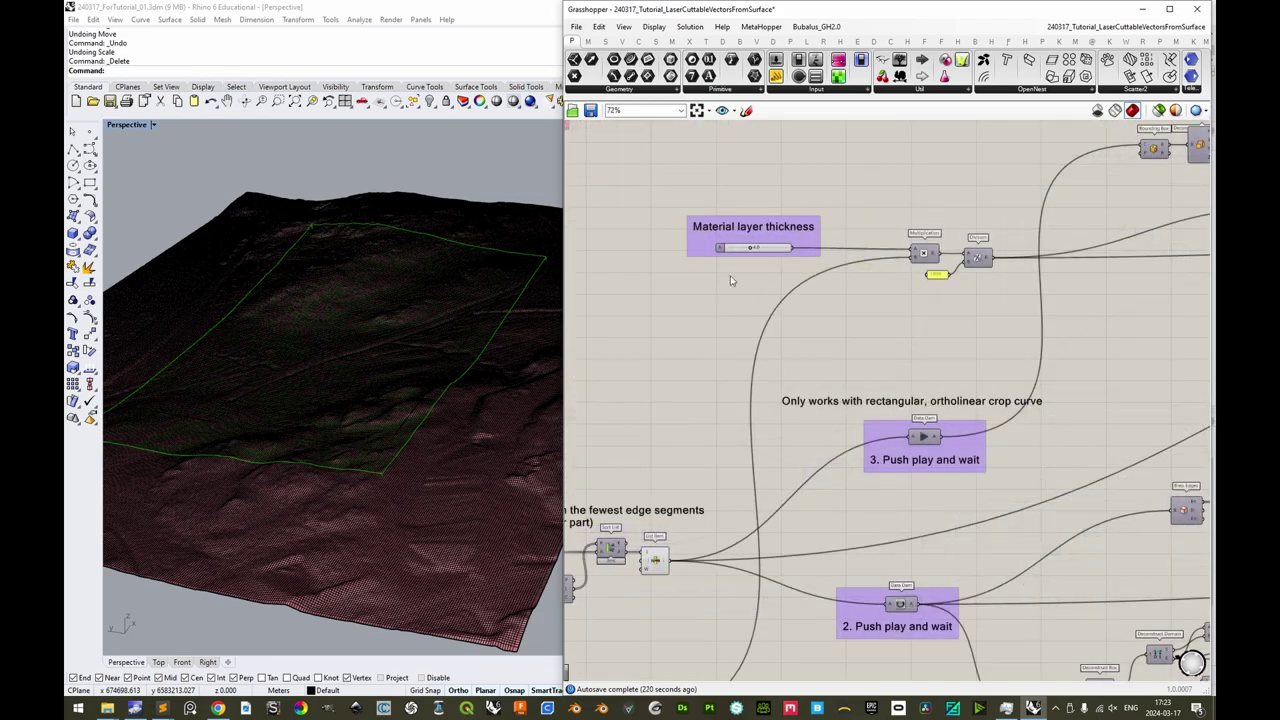
scroll(755, 251, up, 4)
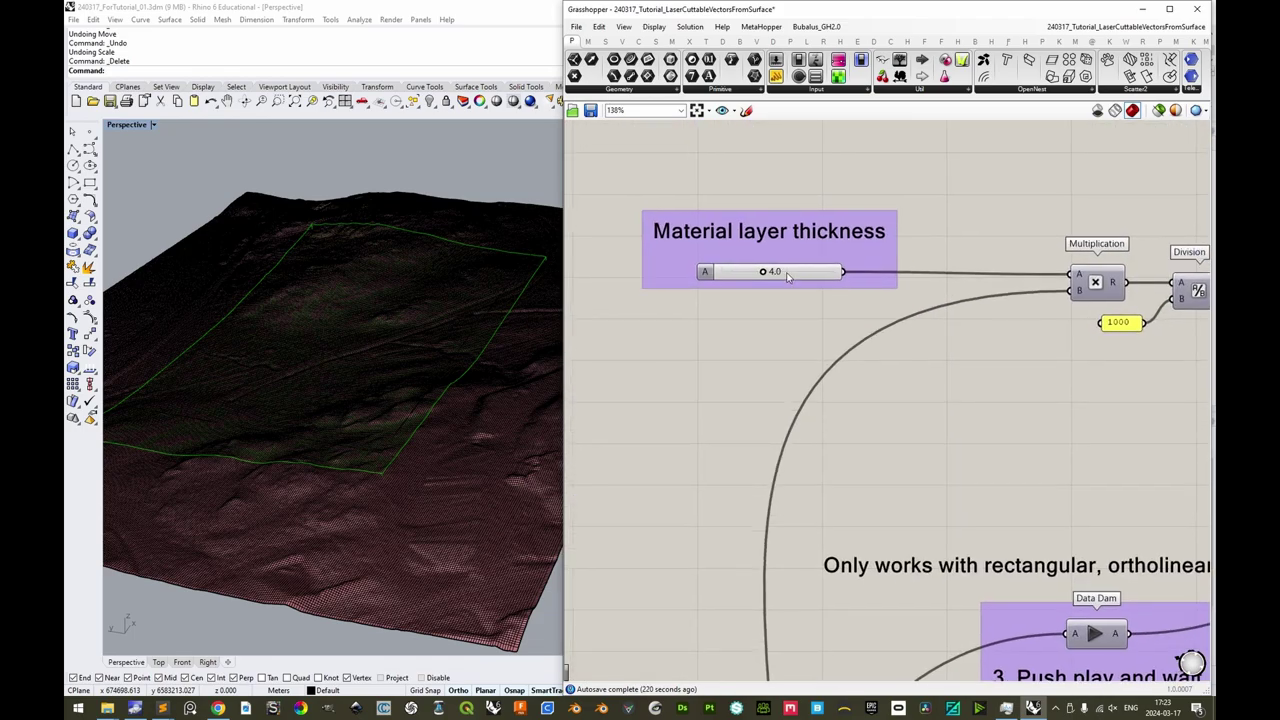
right_drag(450, 320, 398, 389)
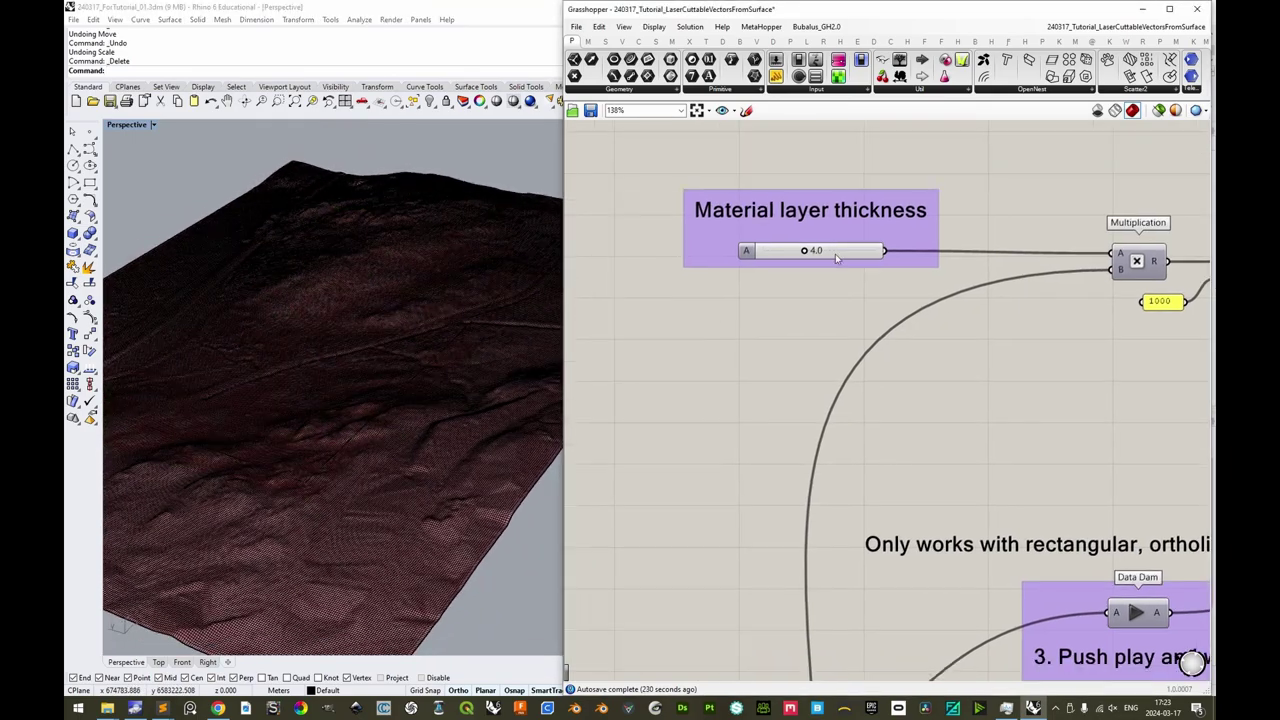
double_click(835, 252)
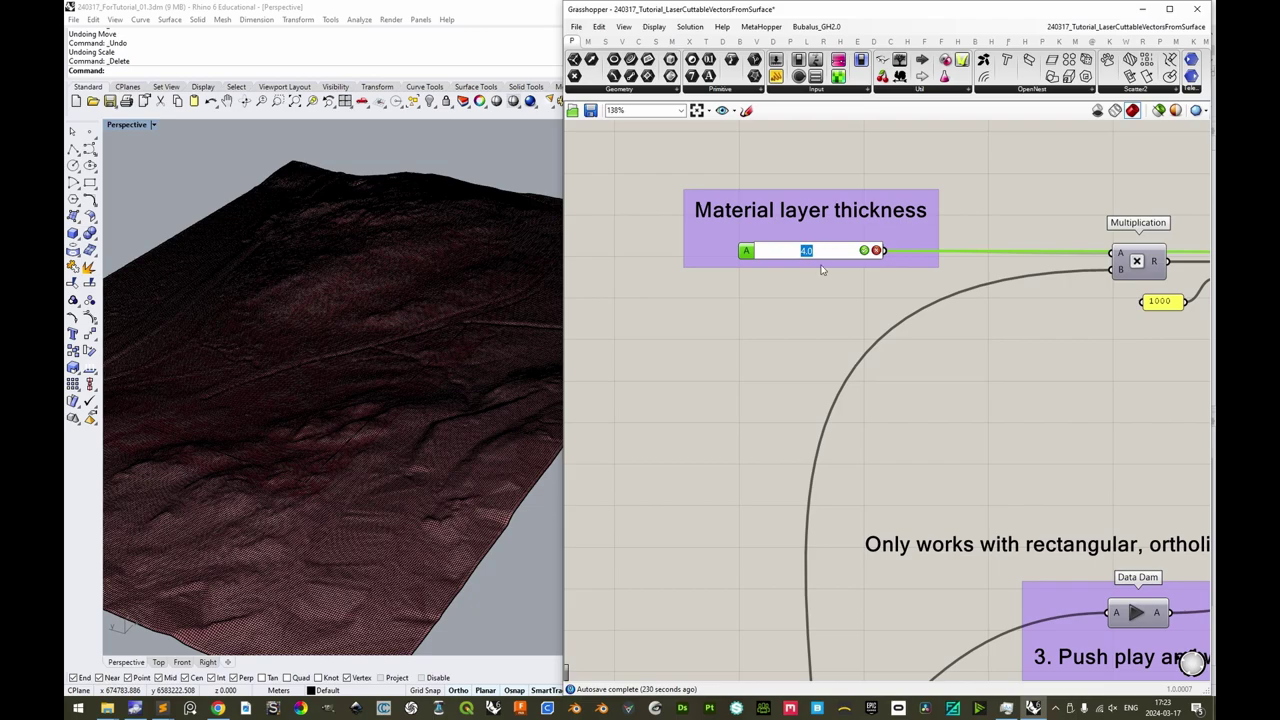
text(2)
key(Return)
scroll(805, 230, down, 6)
scroll(700, 505, up, 4)
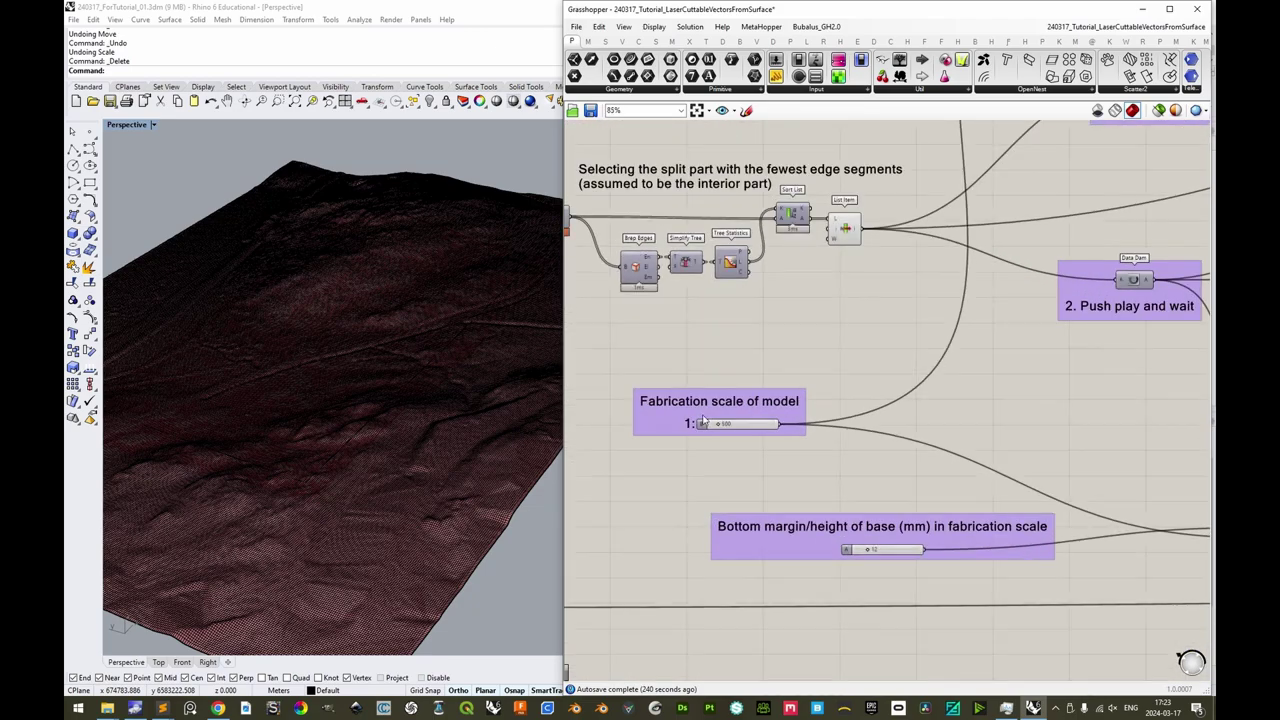
Release the Data Dam marked "3. Push play and wait" to compute the terrain layers.
scroll(759, 371, down, 3)
right_drag(942, 130, 743, 305)
scroll(743, 300, up, 2)
right_drag(648, 262, 687, 256)
scroll(868, 386, up, 3)
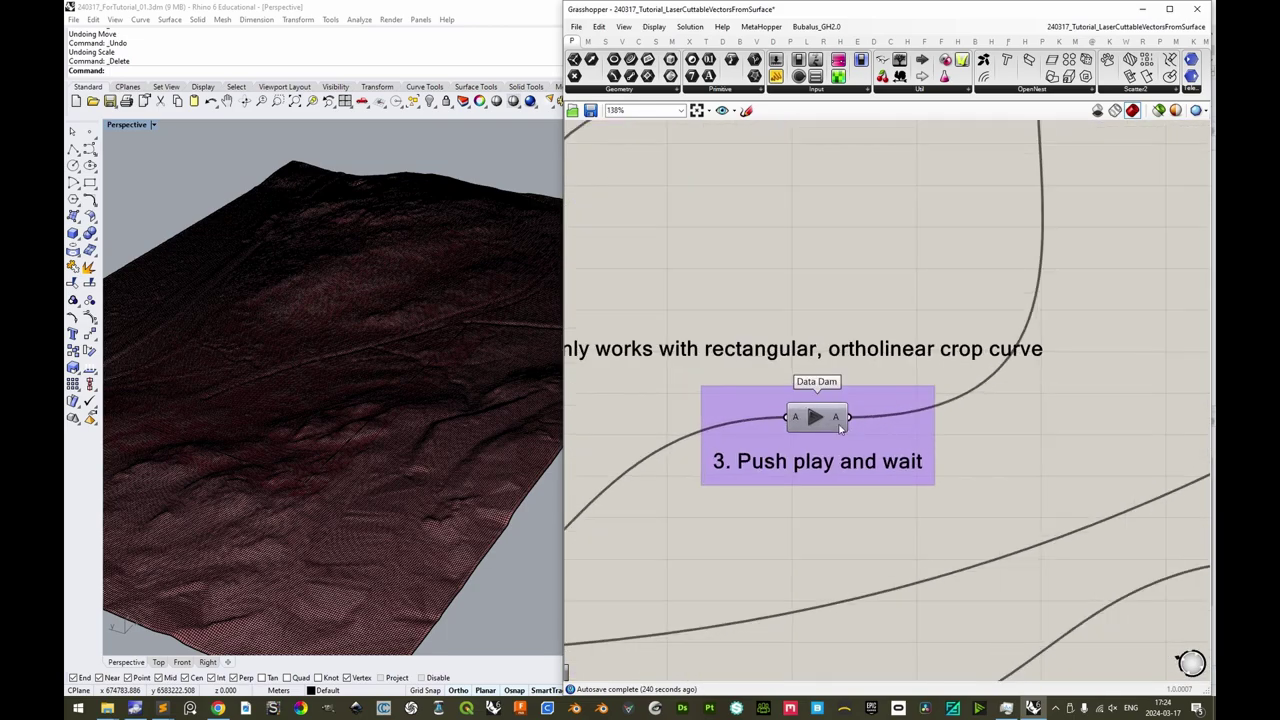
click(857, 387)
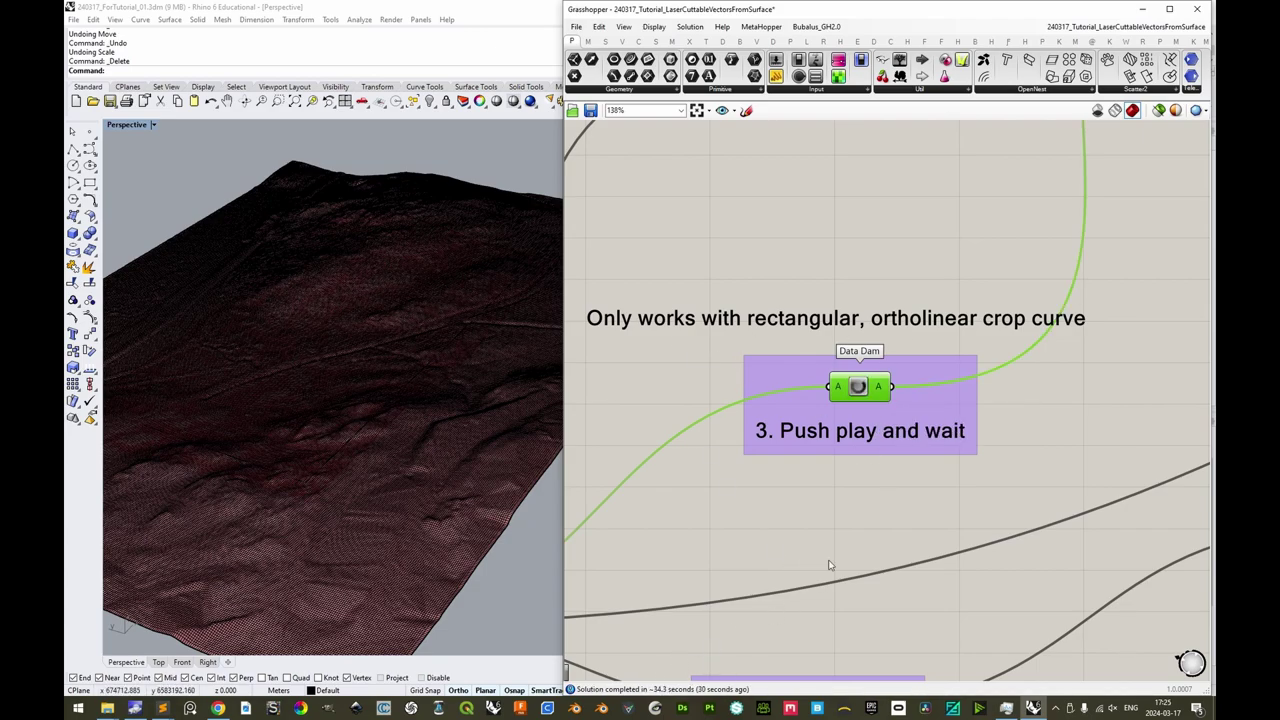
Bake the Move component's output geometry, marked "Bake this as a group", with grouping enabled.
scroll(750, 608, down, 3)
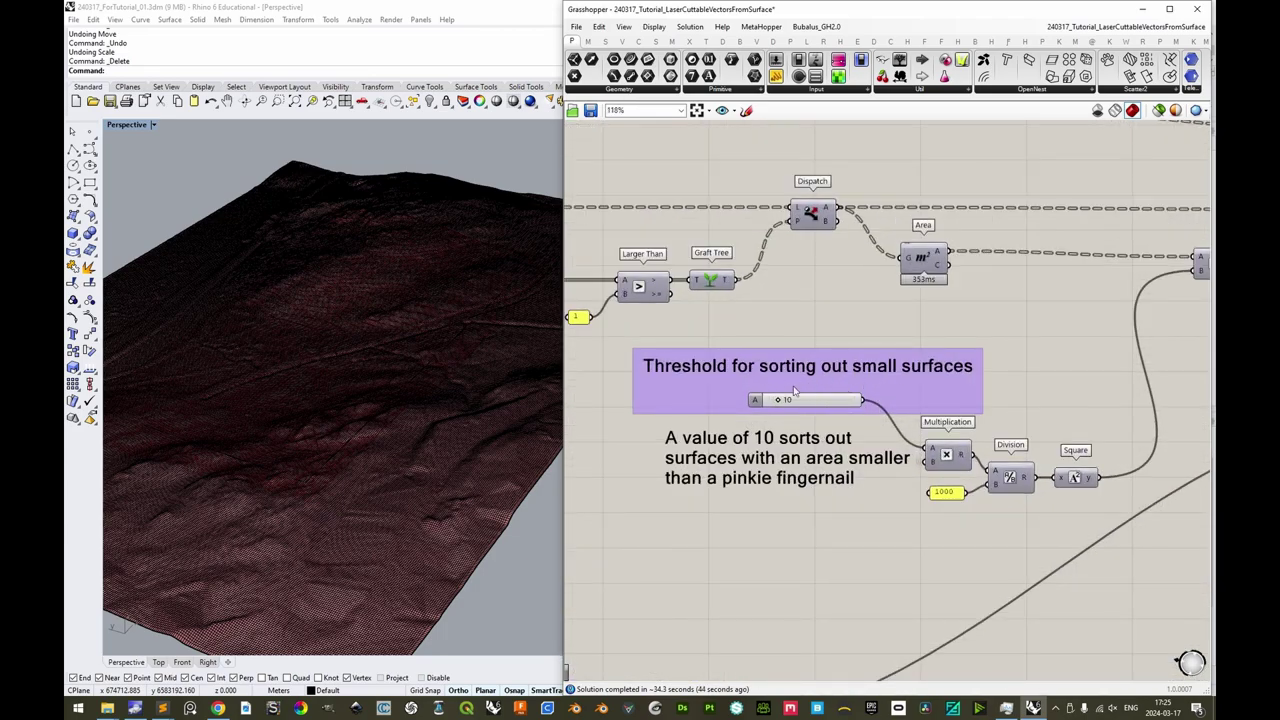
scroll(995, 410, down, 2)
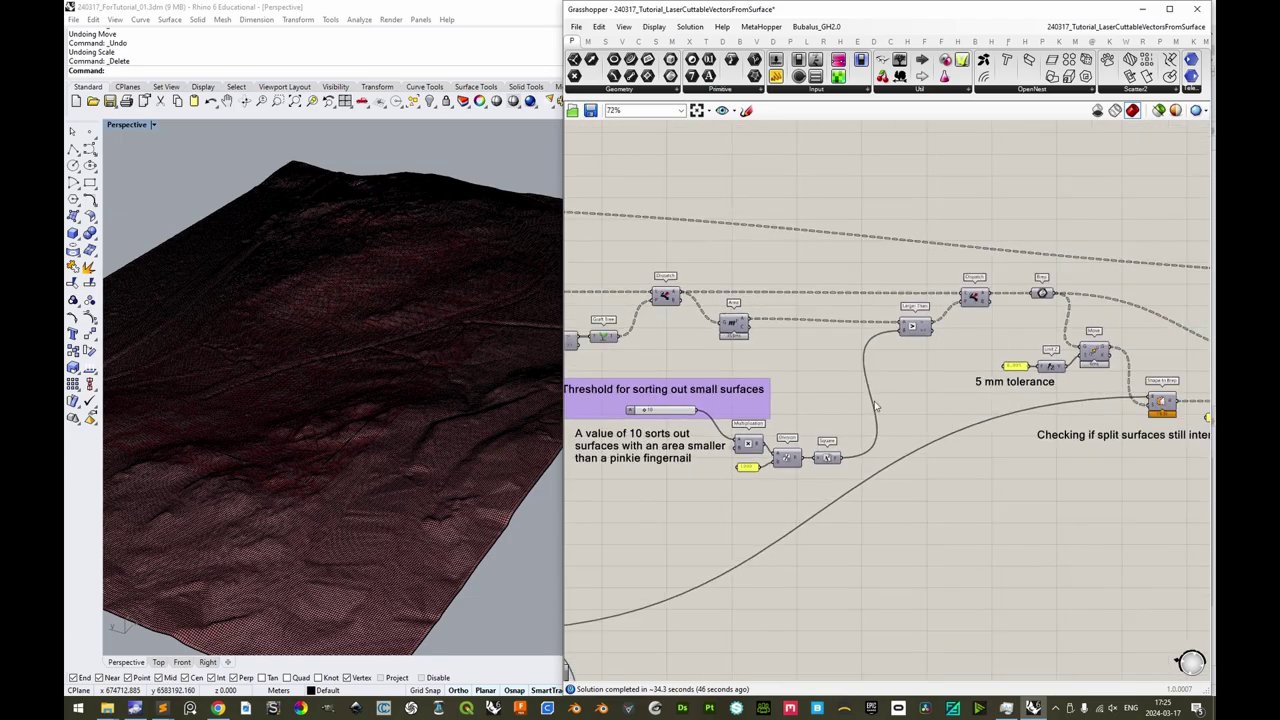
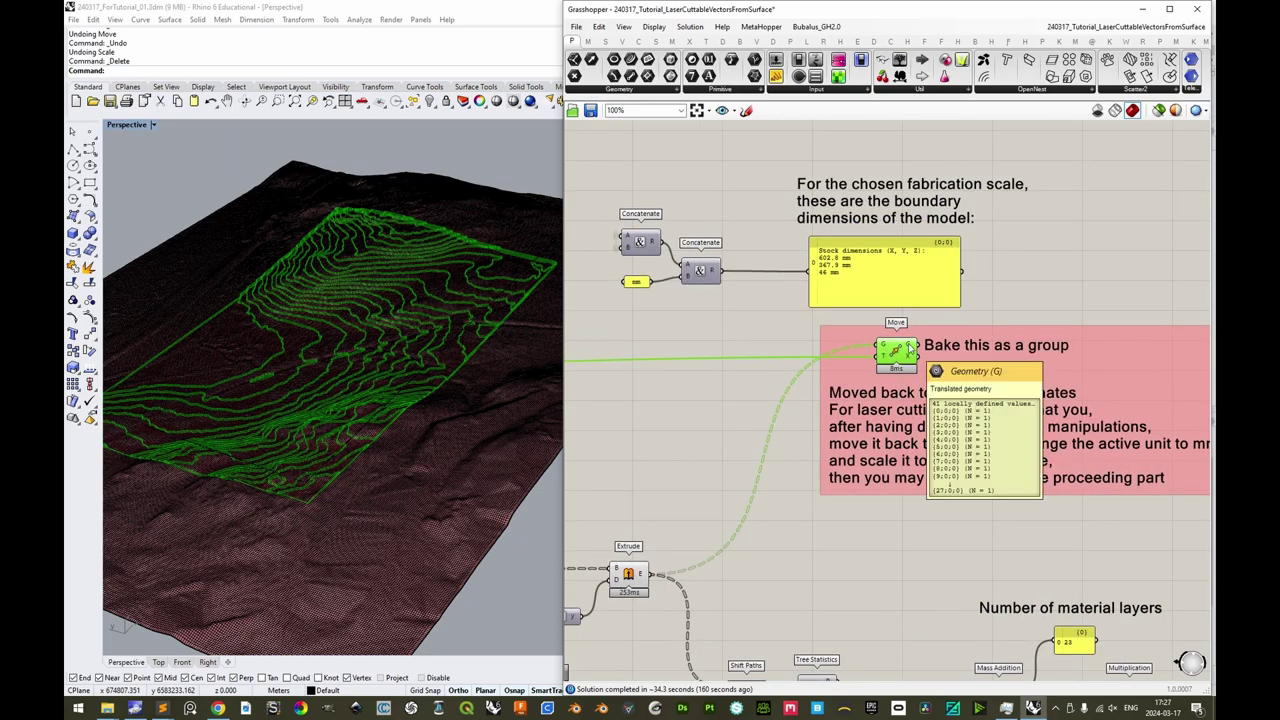
right_click(908, 348)
click(930, 366)
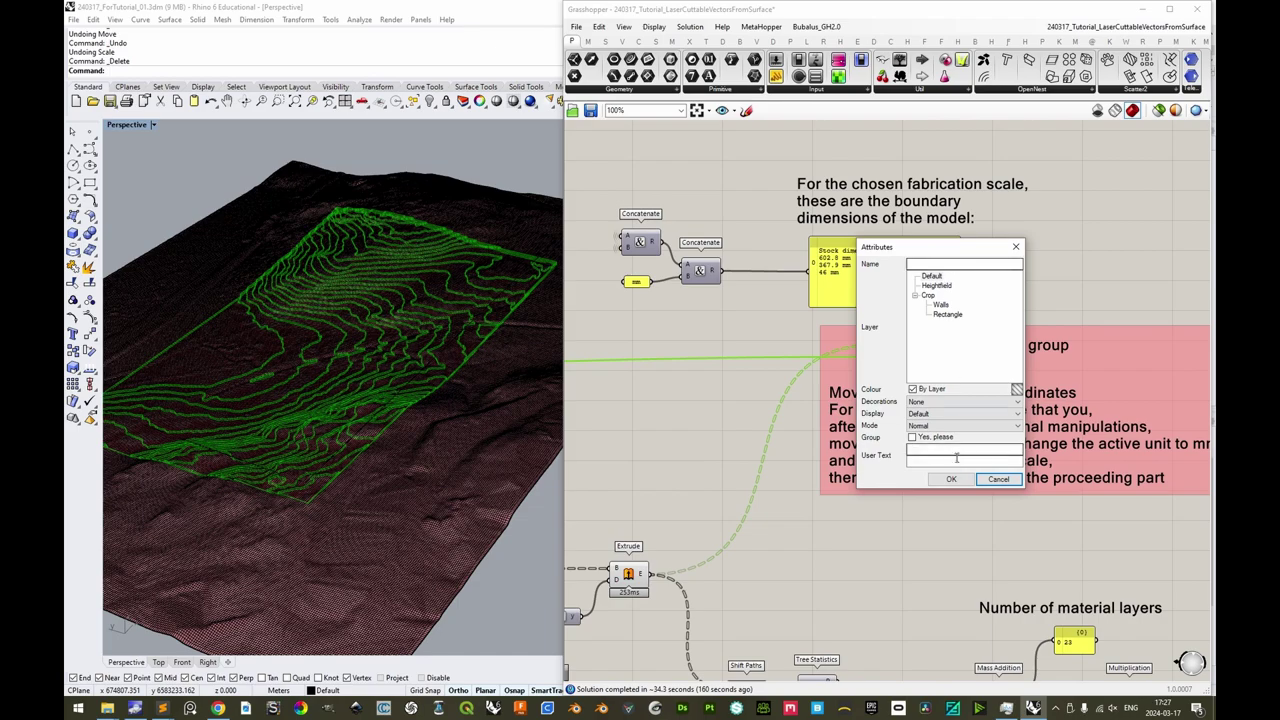
click(926, 438)
click(953, 479)
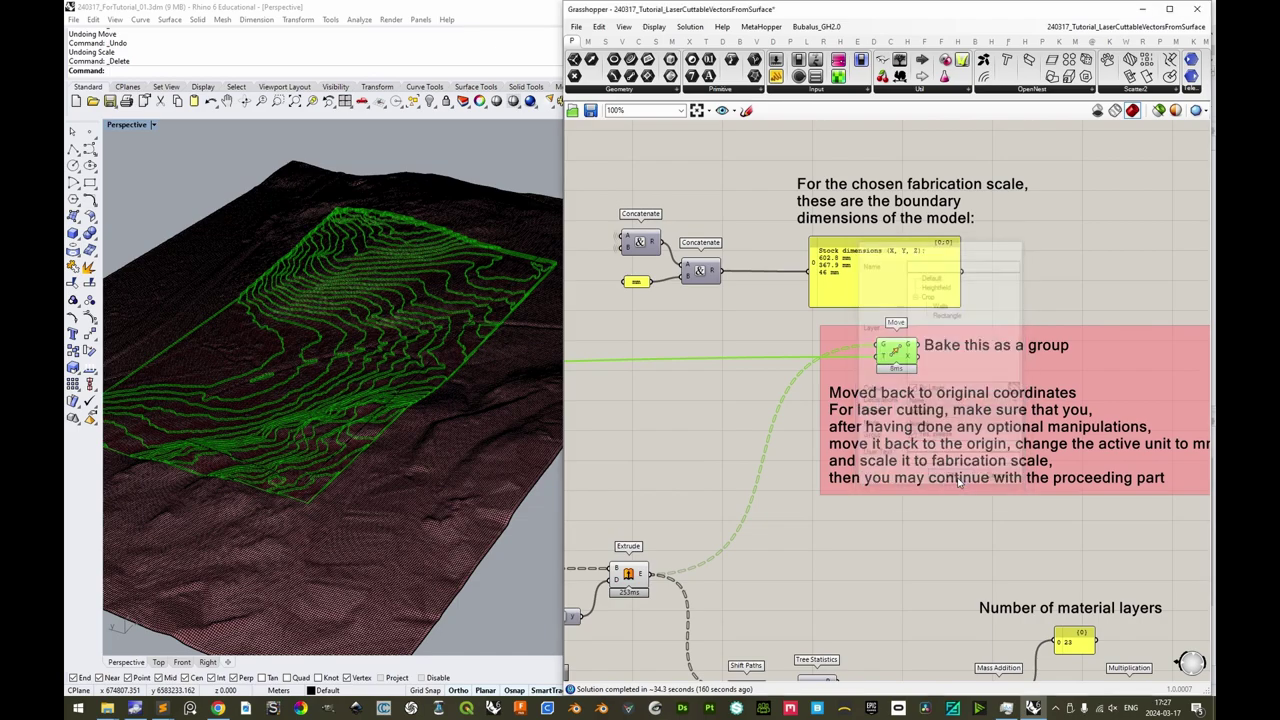
Select the last baked layers, collapse the Grasshopper window, and move the layers into the empty space beside the terrain surface.
text(SelLast)
key(Return)
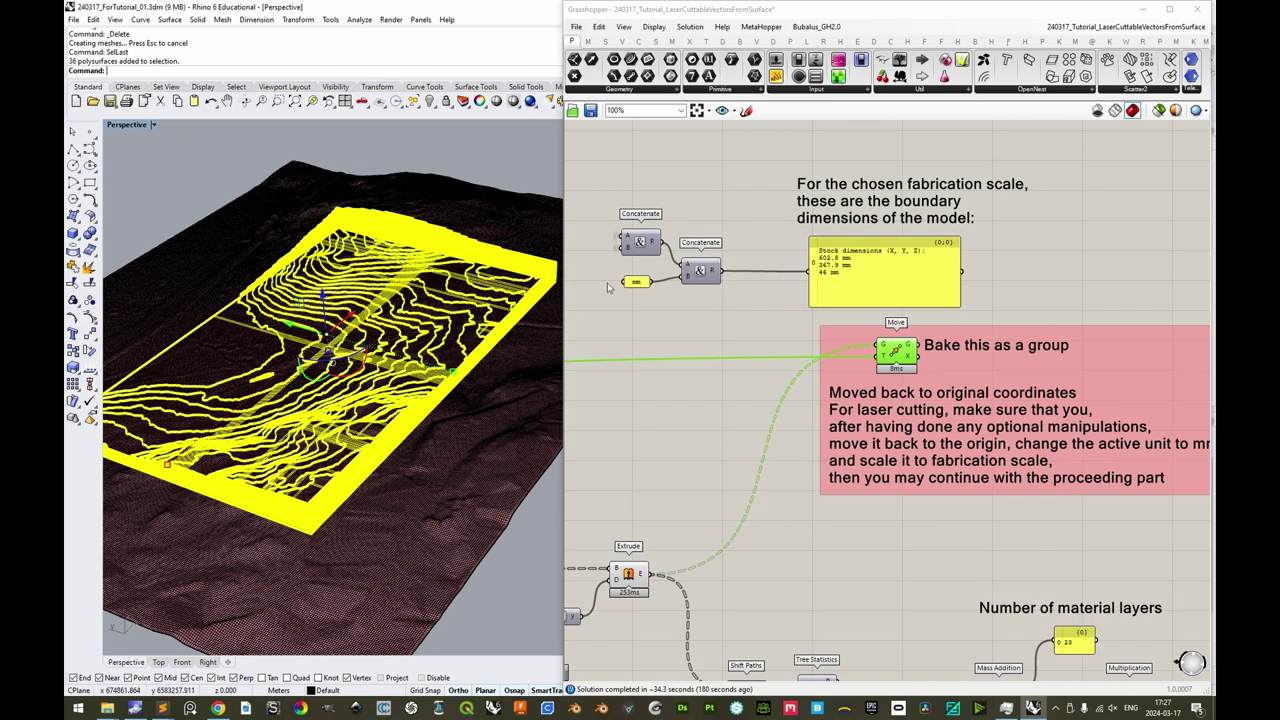
double_click(901, 15)
scroll(492, 419, down, 5)
right_drag(493, 419, 465, 440)
drag(285, 383, 565, 459)
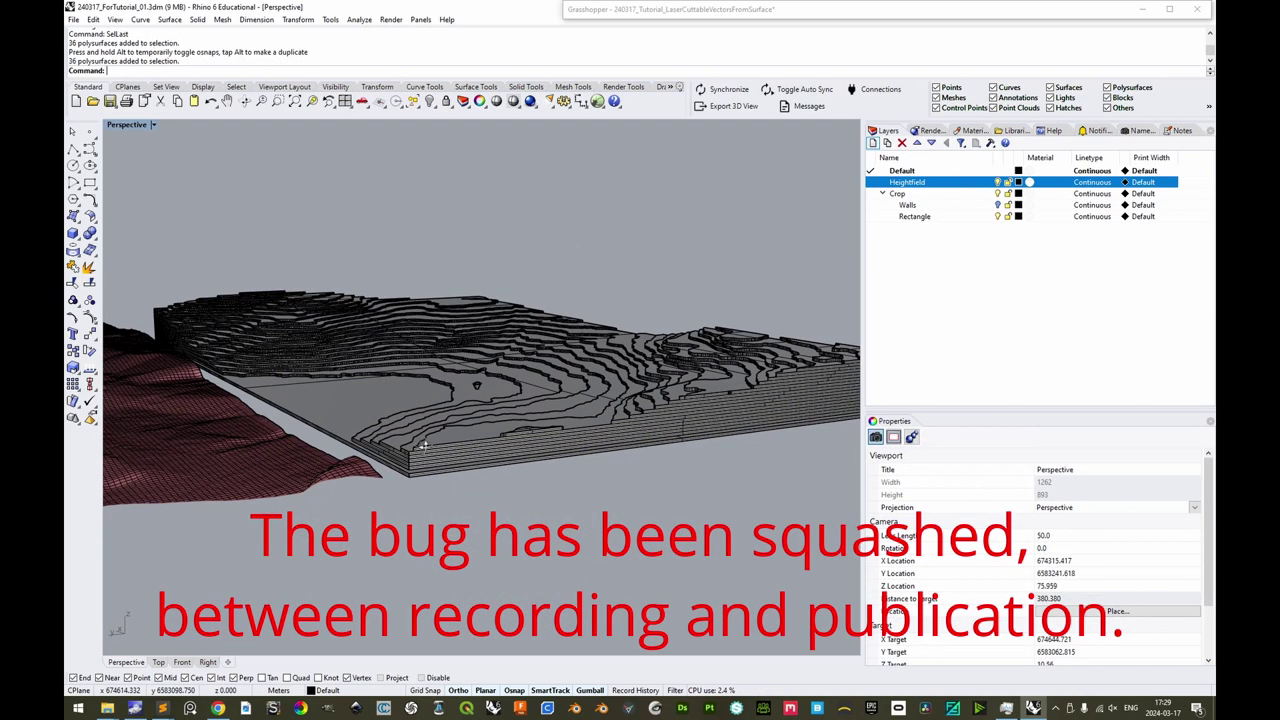
Ungroup the baked layers and move the bottom layer vertically up 1 m to meet the layer above.
right_drag(470, 420, 418, 484)
key(ctrl+shift+g)
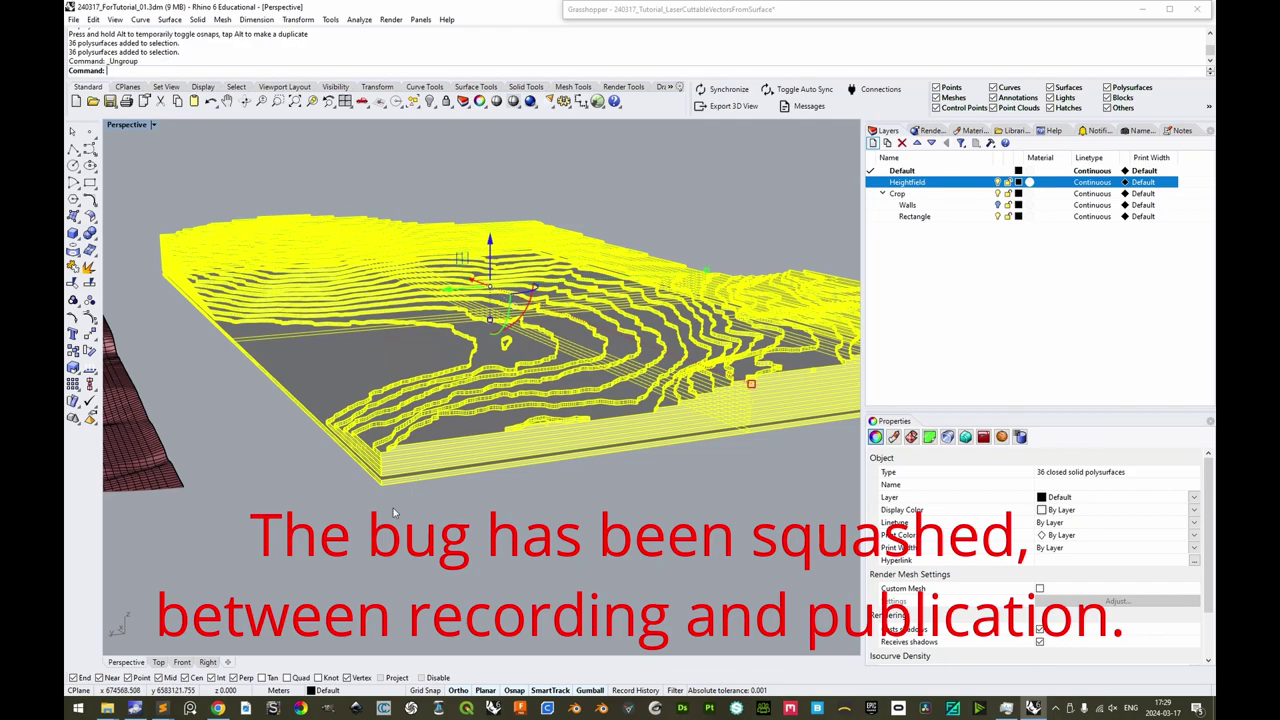
click(391, 501)
click(388, 483)
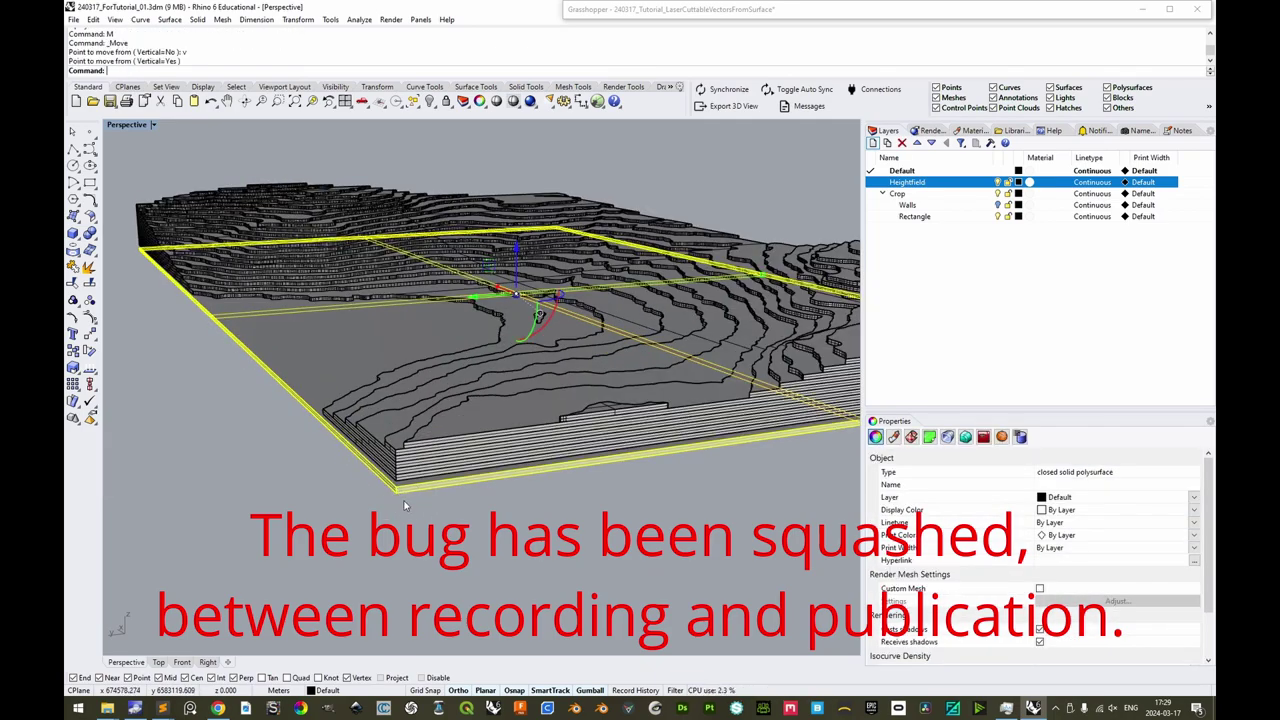
text(M)
key(Return)
text(v)
key(Return)
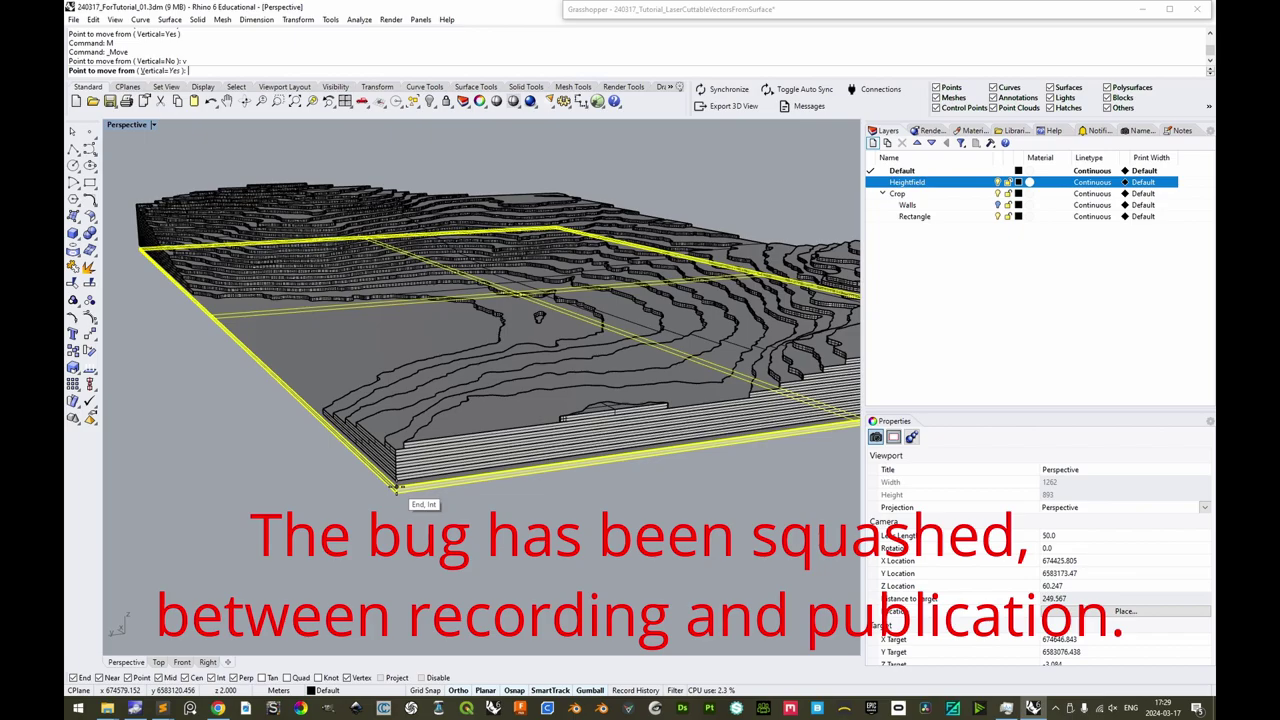
click(397, 486)
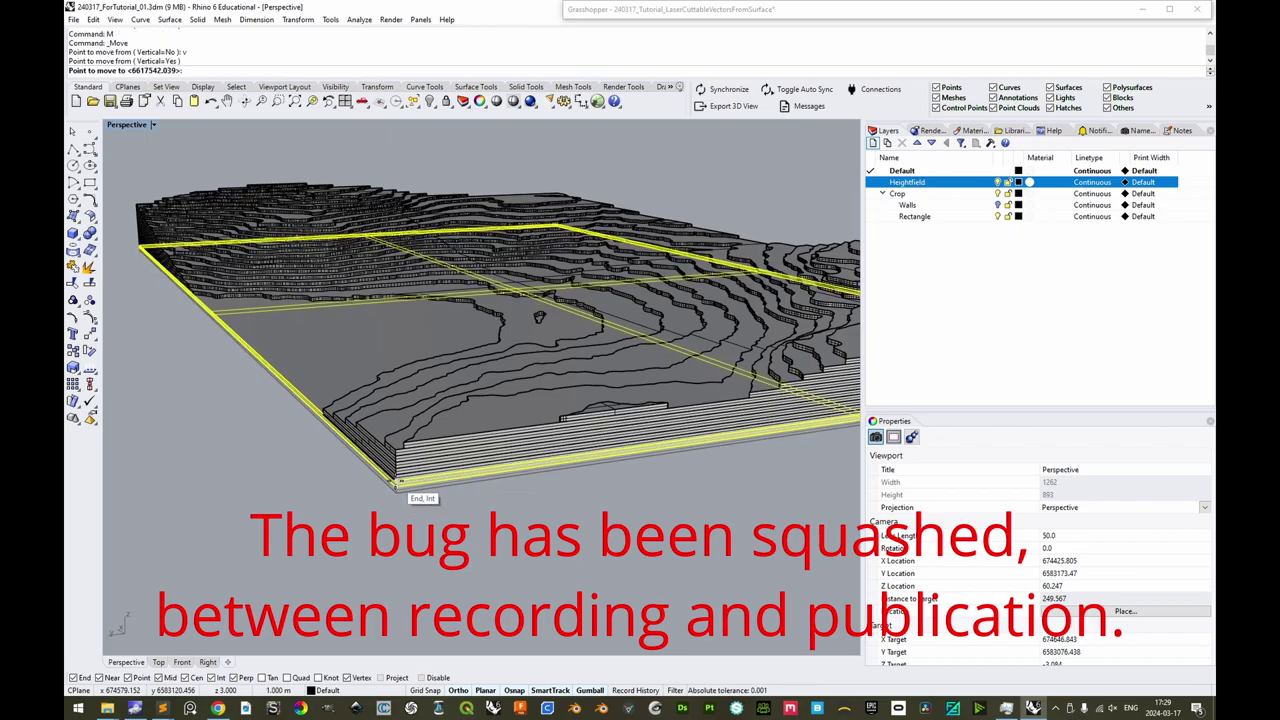
key(Escape)
Draw a solid box freehand on the stepped terrain, with its base corner on the edge of a contour layer.
right_drag(340, 431, 520, 470)
scroll(372, 439, down, 5)
scroll(590, 429, up, 3)
right_drag(590, 429, 548, 370)
right_drag(407, 422, 548, 358)
right_drag(492, 432, 530, 428)
text(Box)
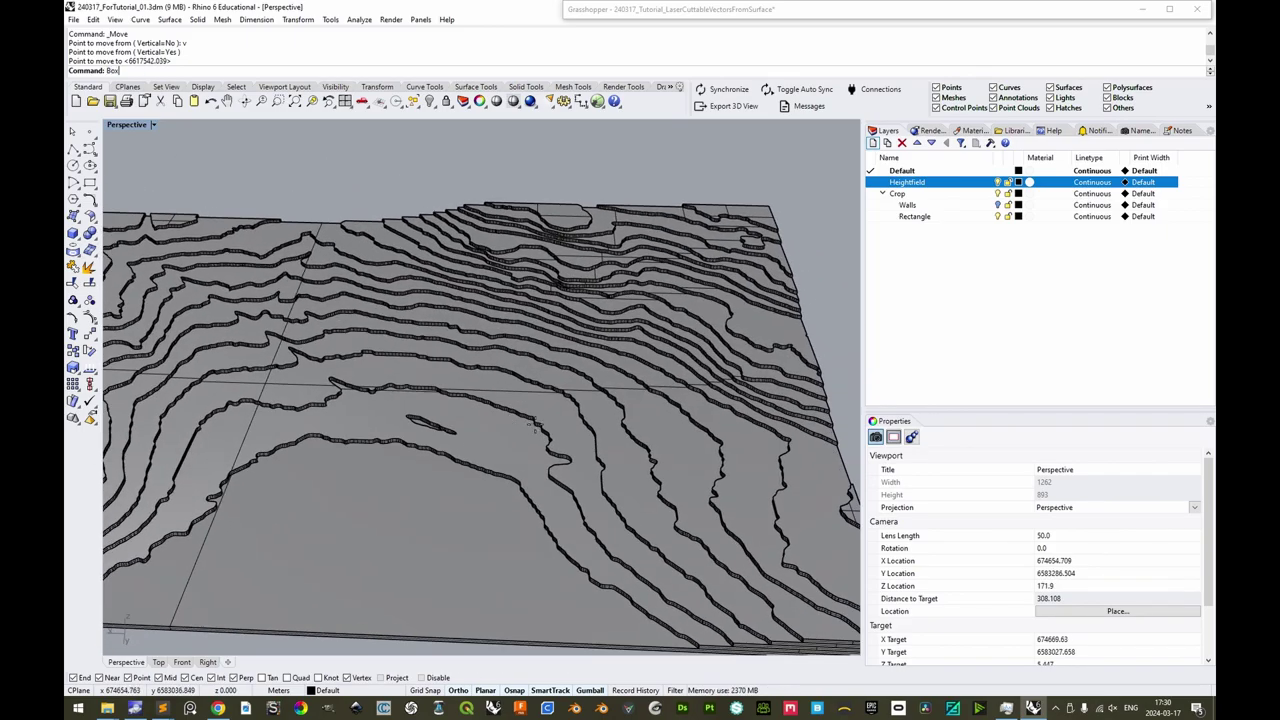
key(Return)
scroll(569, 391, up, 5)
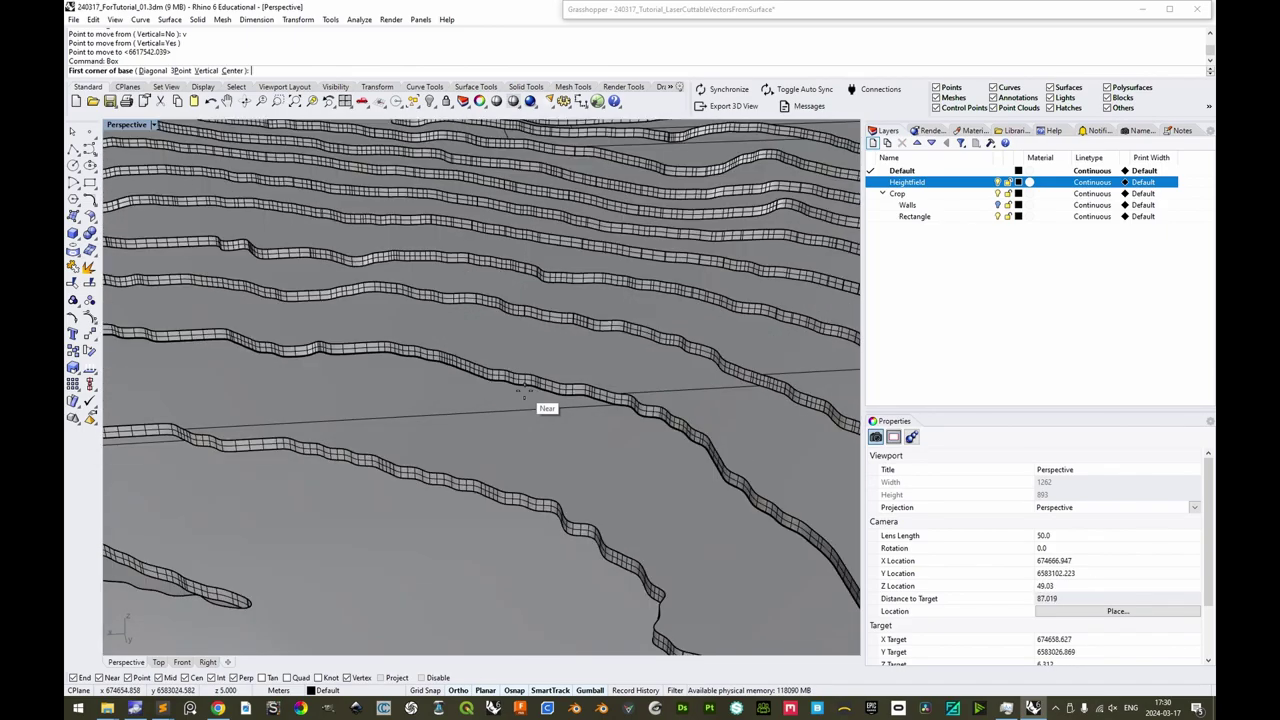
click(523, 393)
scroll(540, 400, down, 4)
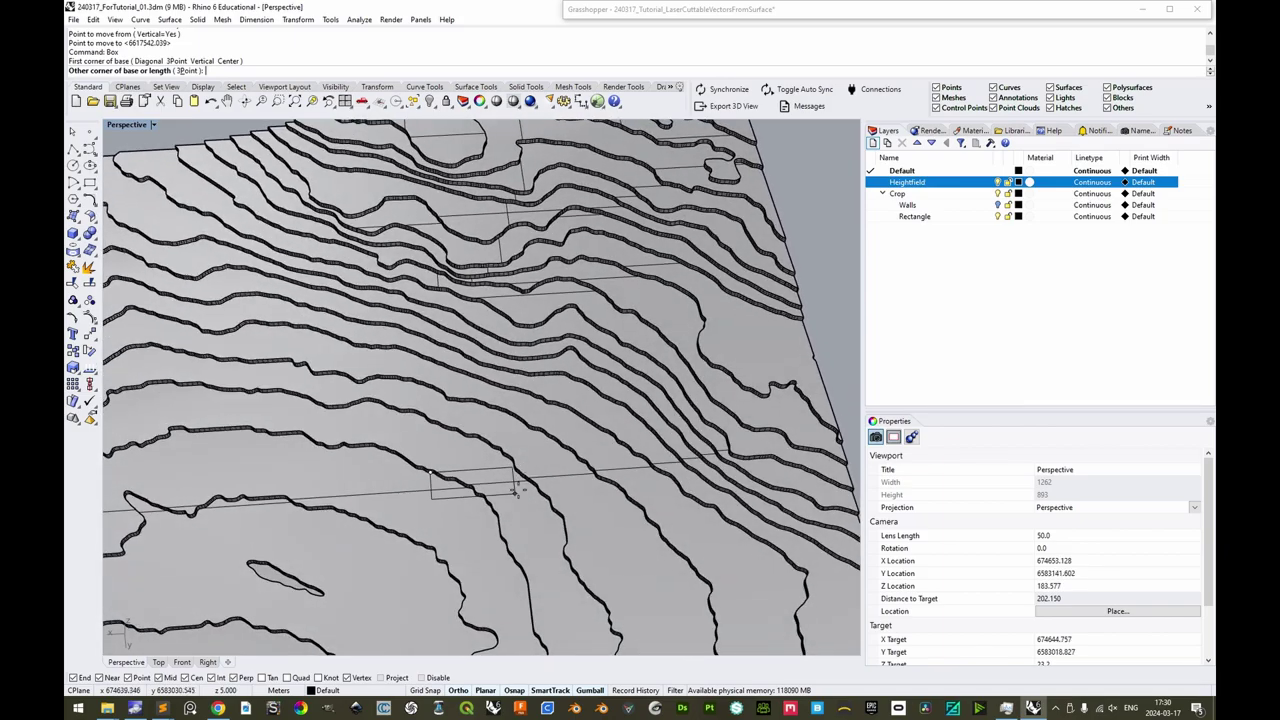
click(530, 344)
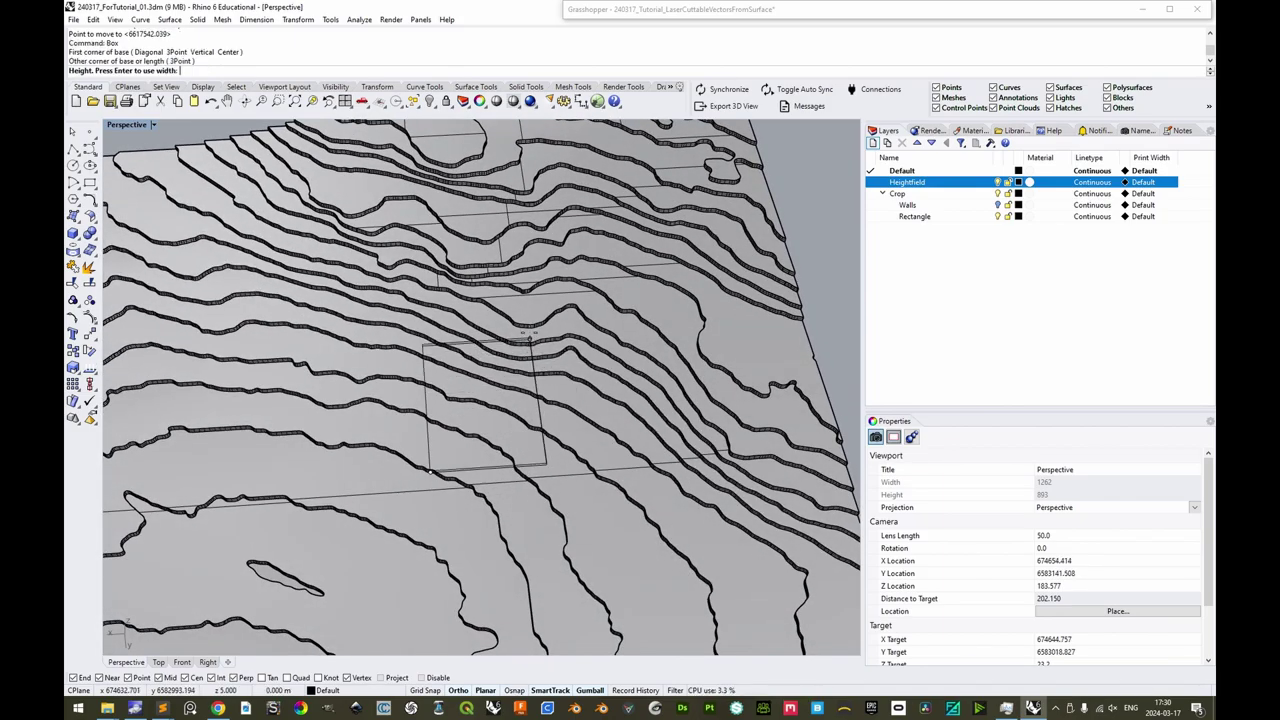
click(536, 302)
Adjust the box's position so that it cuts into the stepped terrain layers.
right_drag(536, 304, 568, 377)
scroll(560, 400, up, 5)
click(560, 408)
scroll(540, 398, down, 5)
right_drag(560, 300, 518, 420)
mouse_move(518, 420)
mouse_down()
mouse_move(500, 440)
mouse_move(512, 422)
mouse_up()
mouse_move(512, 422)
right_down()
mouse_move(509, 382)
mouse_move(509, 400)
right_up()
scroll(506, 398, down, 6)
scroll(482, 470, up, 6)
scroll(646, 457, down, 3)
right_drag(648, 456, 767, 547)
click(704, 459)
scroll(699, 458, down, 8)
click(767, 547)
click(751, 595)
shift+right_drag(691, 554, 646, 492)
scroll(646, 492, down, 4)
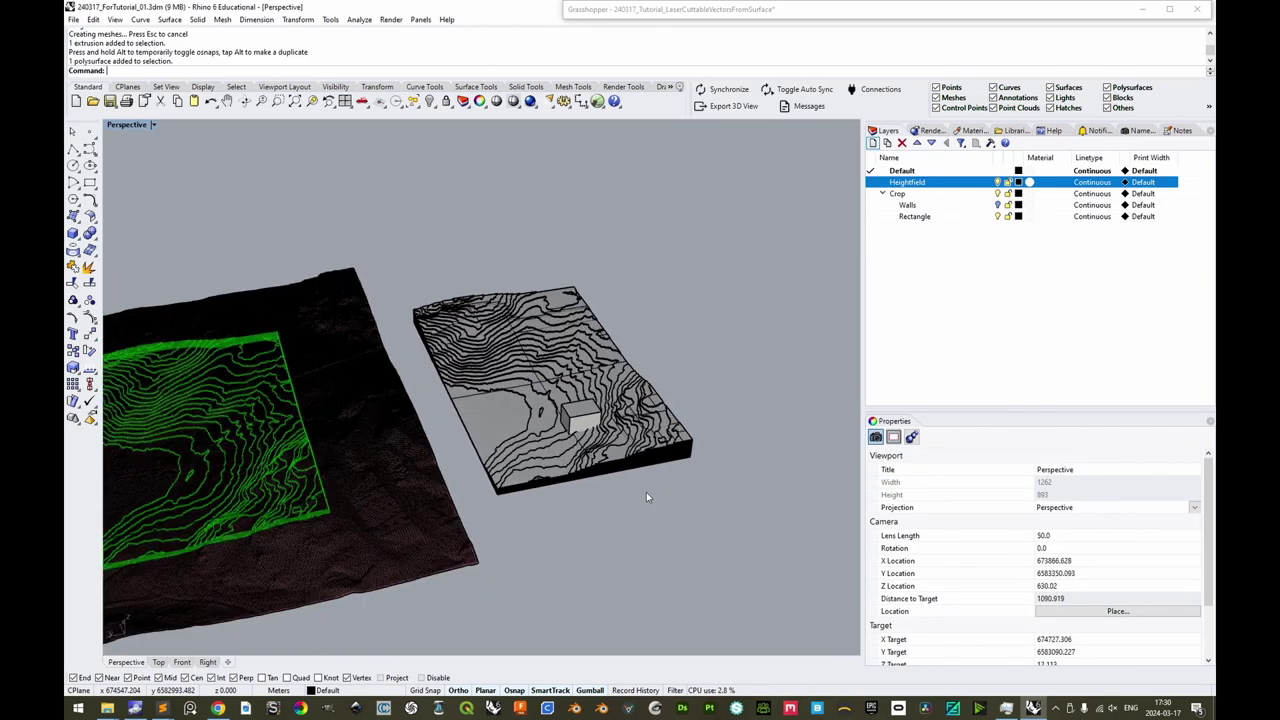
Select all the stepped terrain layers without the box and group them.
scroll(646, 497, up, 3)
drag(308, 176, 508, 333)
drag(761, 553, 783, 579)
scroll(620, 420, up, 4)
right_drag(620, 402, 576, 376)
ctrl+click(588, 278)
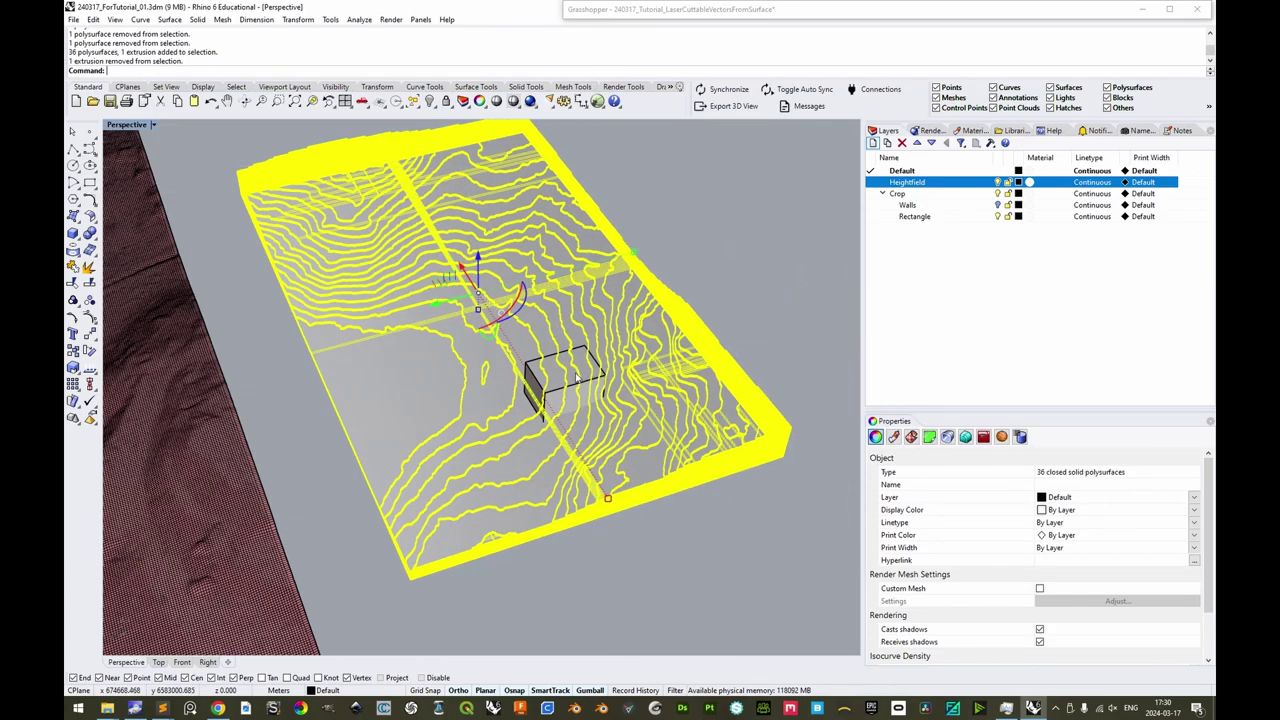
key(ctrl+g)
Subtract the box from the grouped terrain layers with a Boolean difference, using DeleteInput=No.
text(BoundingBox)
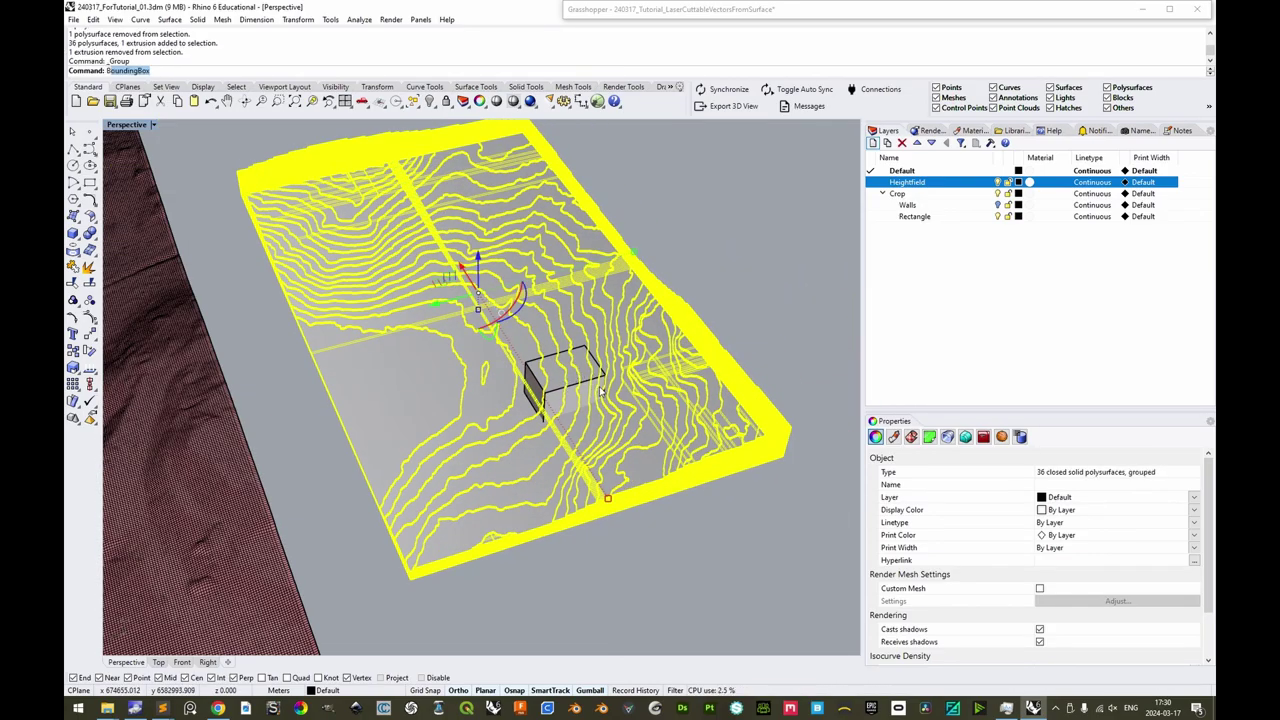
key(Return)
click(553, 381)
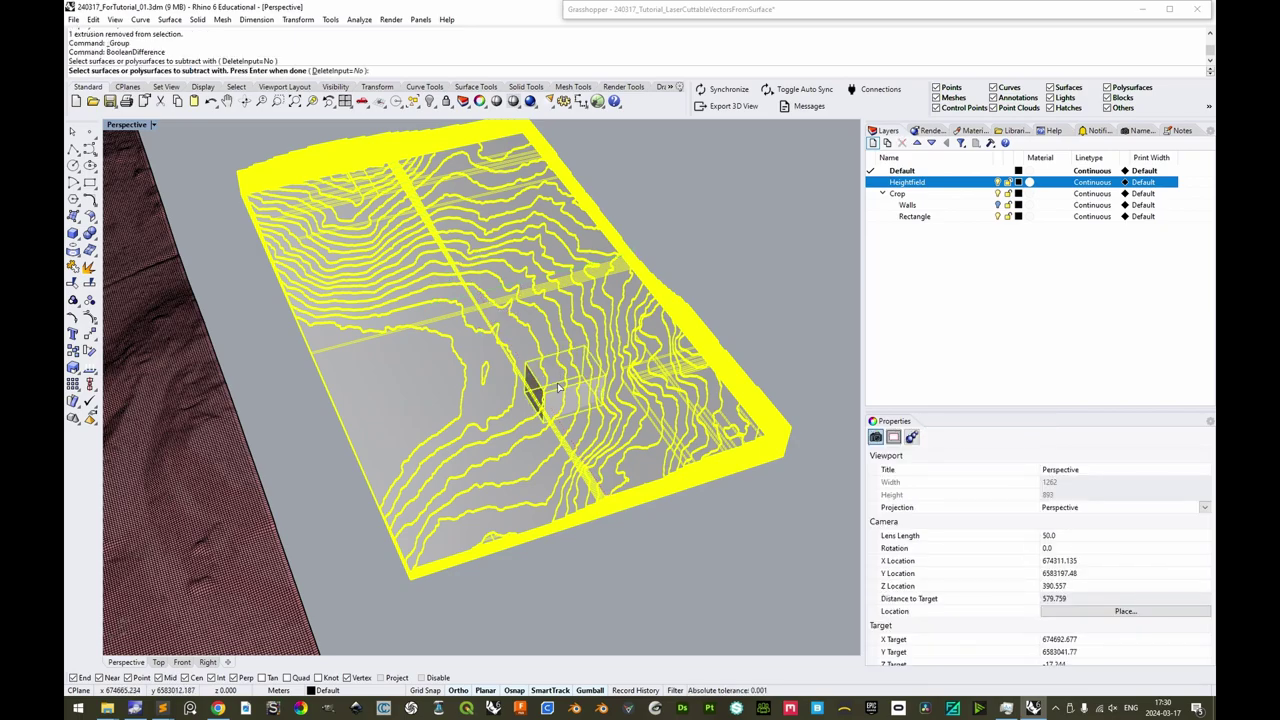
key(Return)
Hide the box extrusion to expose the cutout in the terrain layers.
click(557, 383)
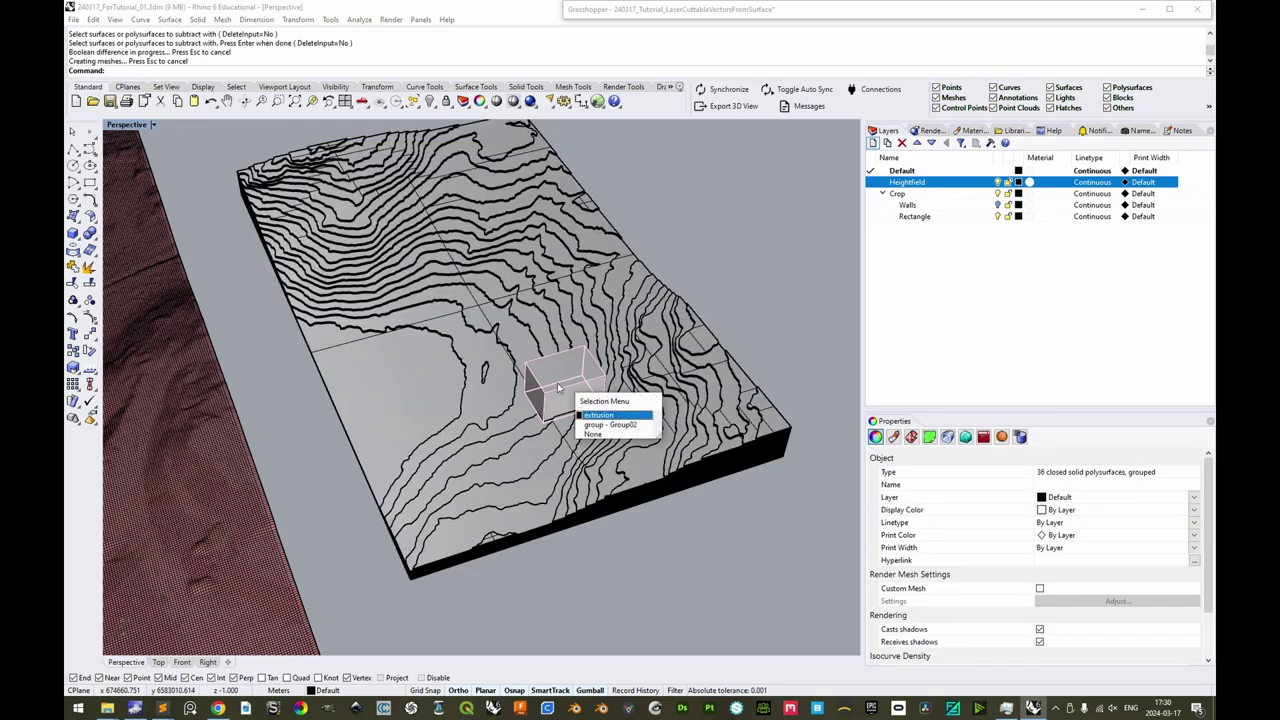
click(597, 415)
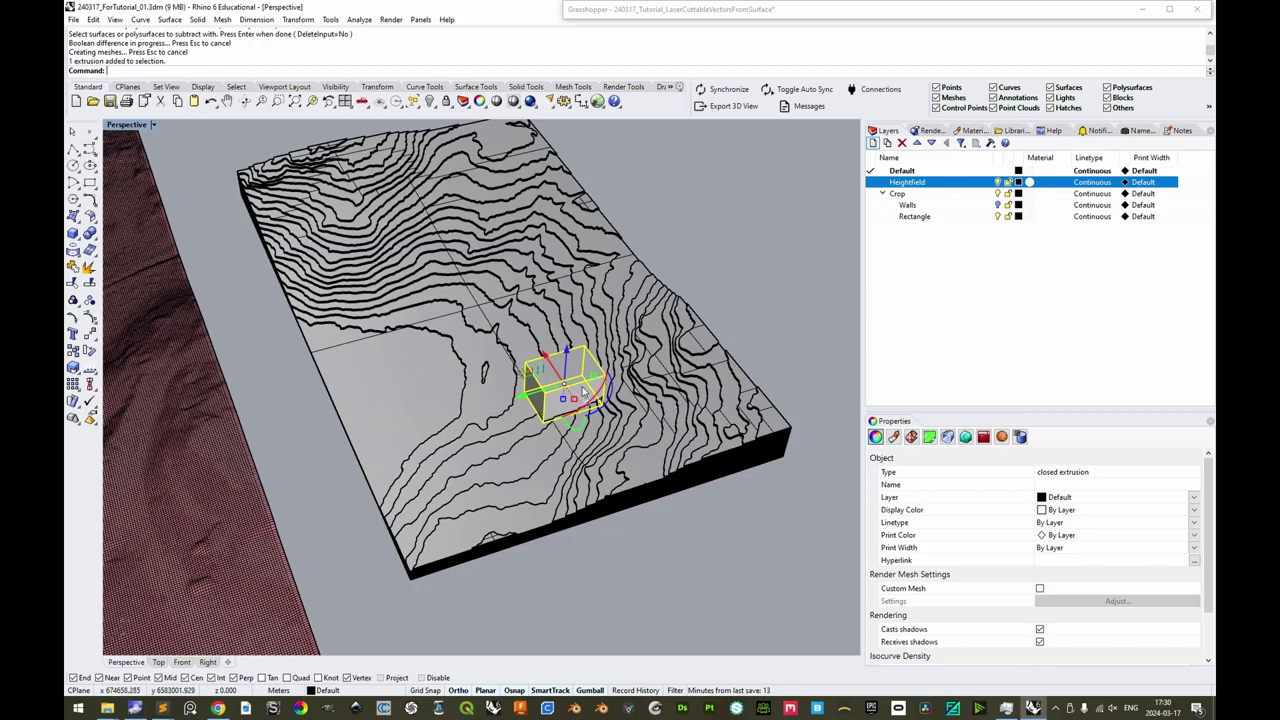
key(ctrl+h)
right_drag(588, 345, 522, 414)
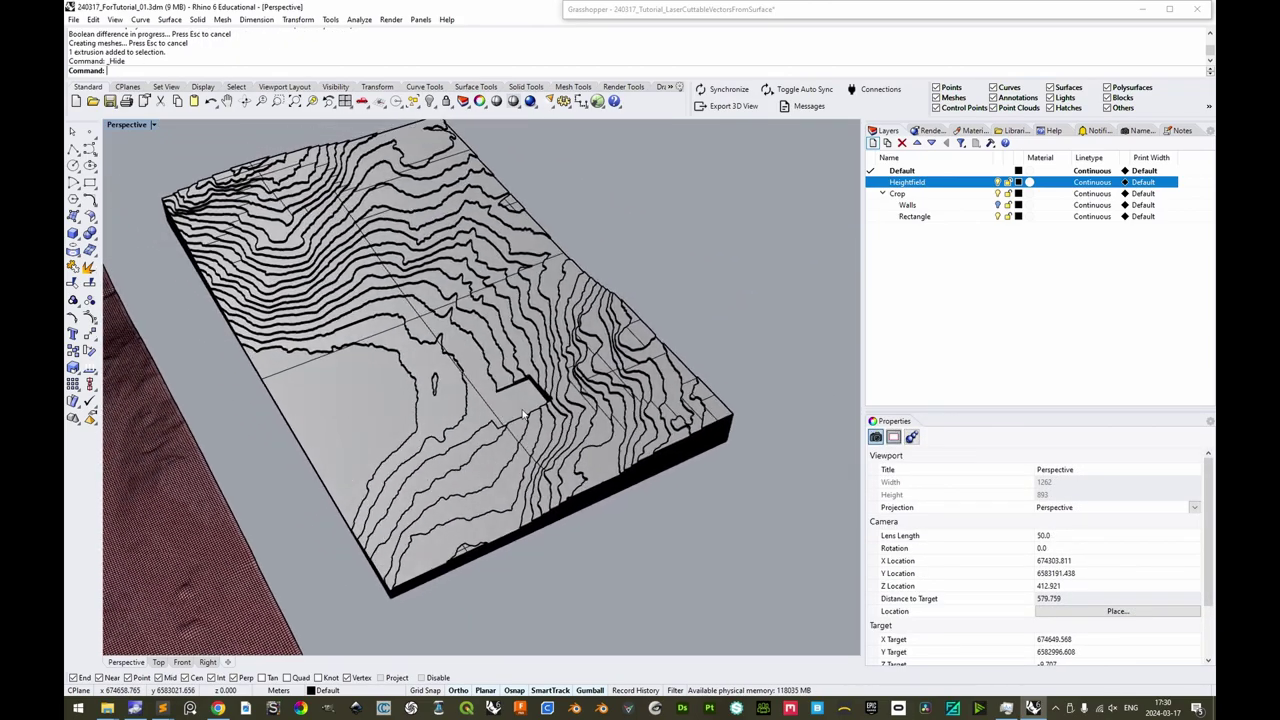
shift+right_drag(486, 370, 472, 410)
scroll(552, 412, down, 2)
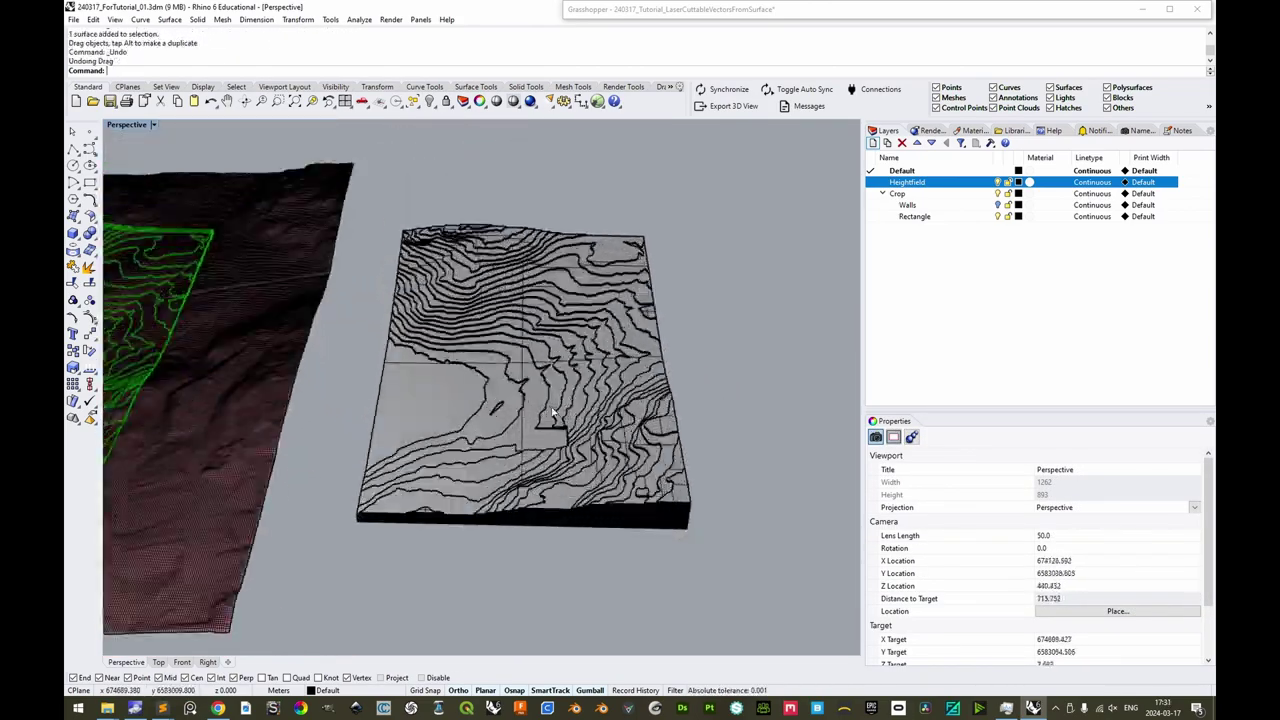
Export the grouped terrain layers as 240317_ForTutorial_01_LaserCutting.3dm in the Exported folder, using the Rhino 6 3D Models format.
right_drag(551, 413, 424, 280)
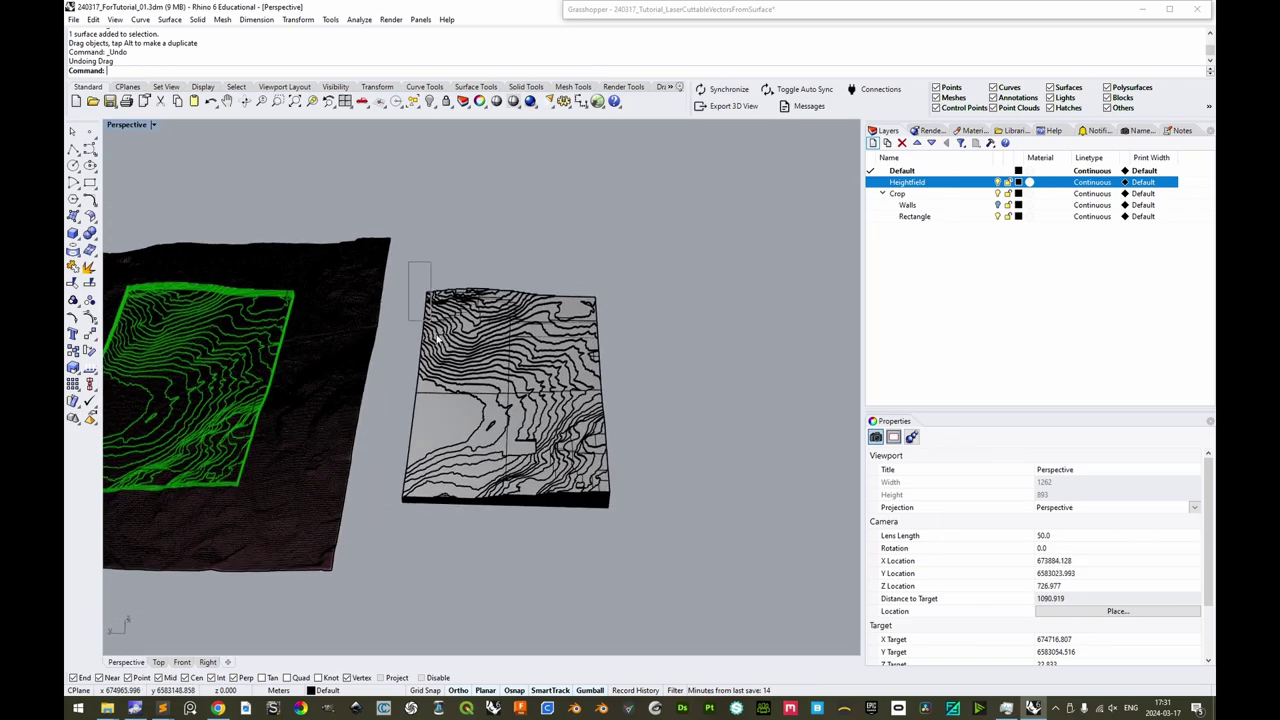
drag(392, 273, 643, 540)
text(export)
key(Return)
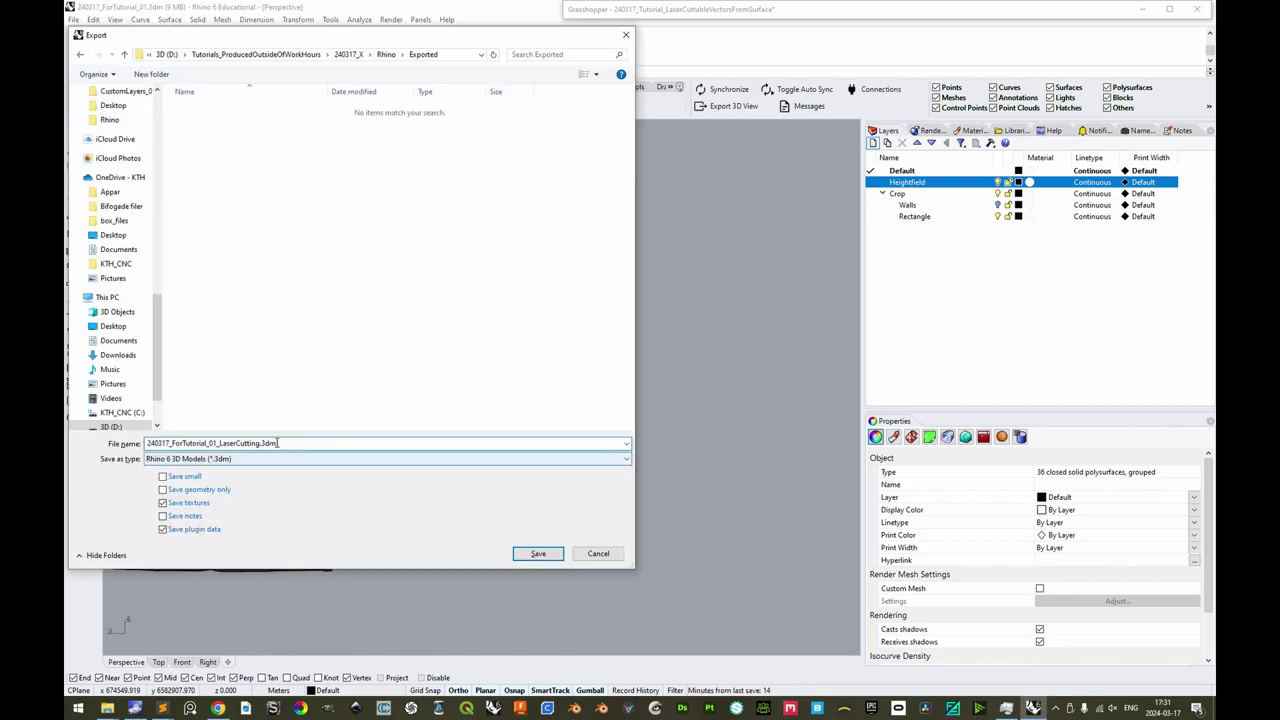
key(Return)
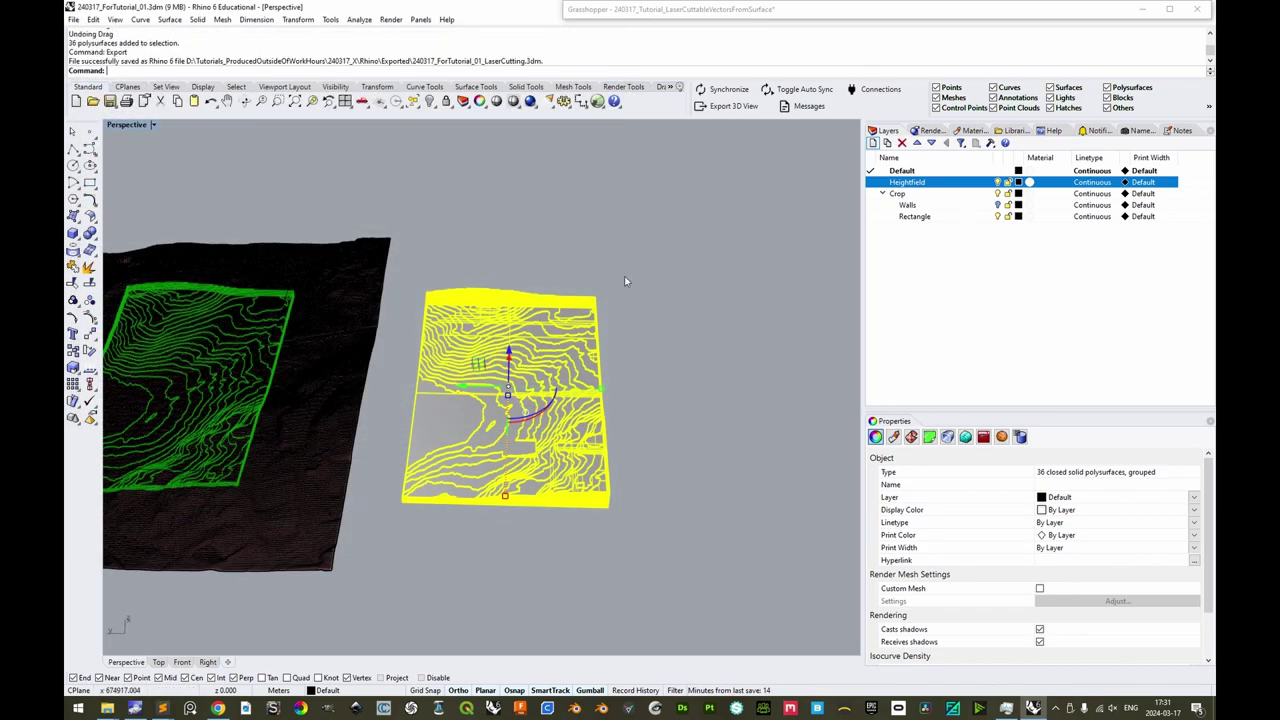
key(Escape)
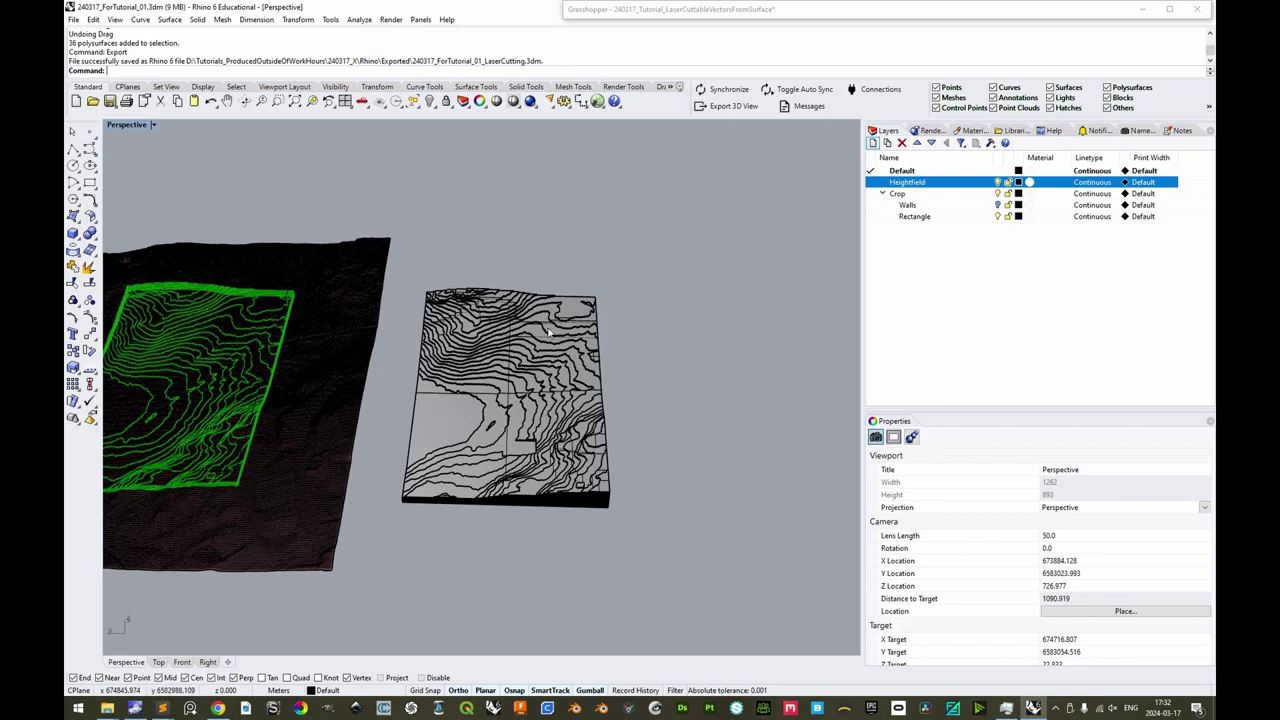
Save the current model and open 240317_ForTutorial_01_LaserCutting.3dm from the Rhino project's Exported folder.
key(ctrl+s)
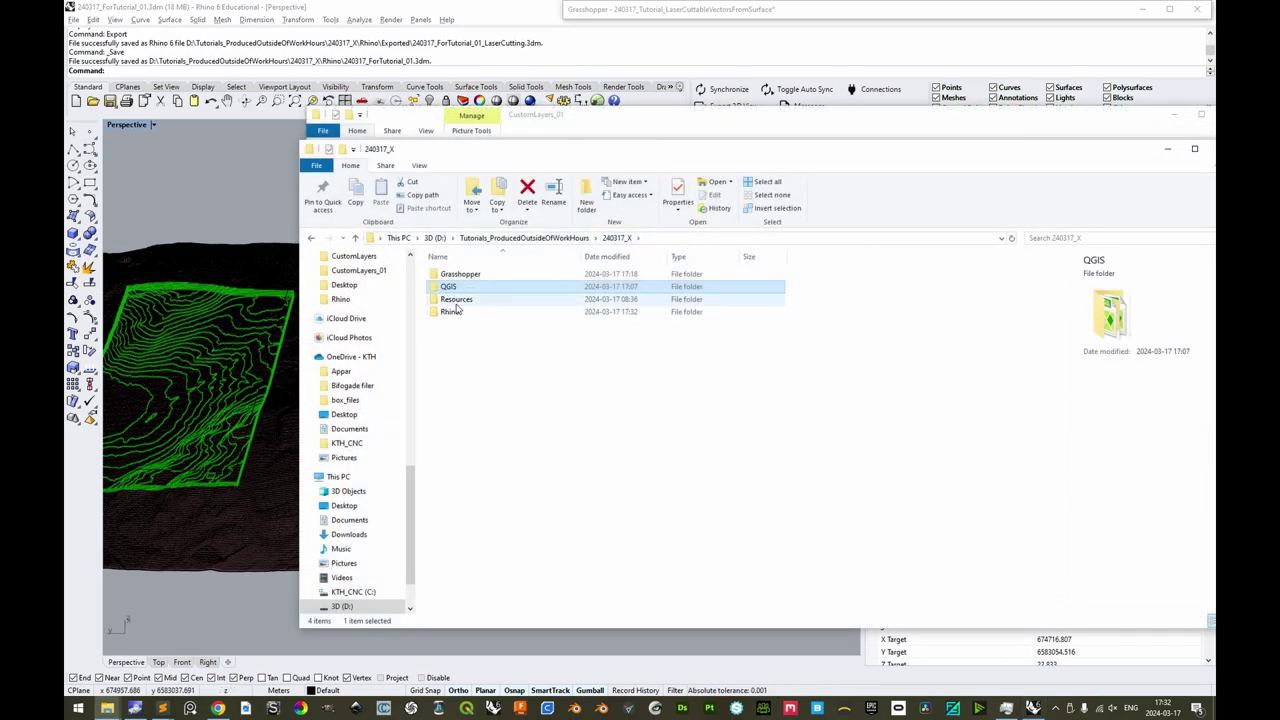
double_click(451, 311)
double_click(458, 273)
click(484, 275)
drag(253, 212, 252, 212)
click(606, 371)
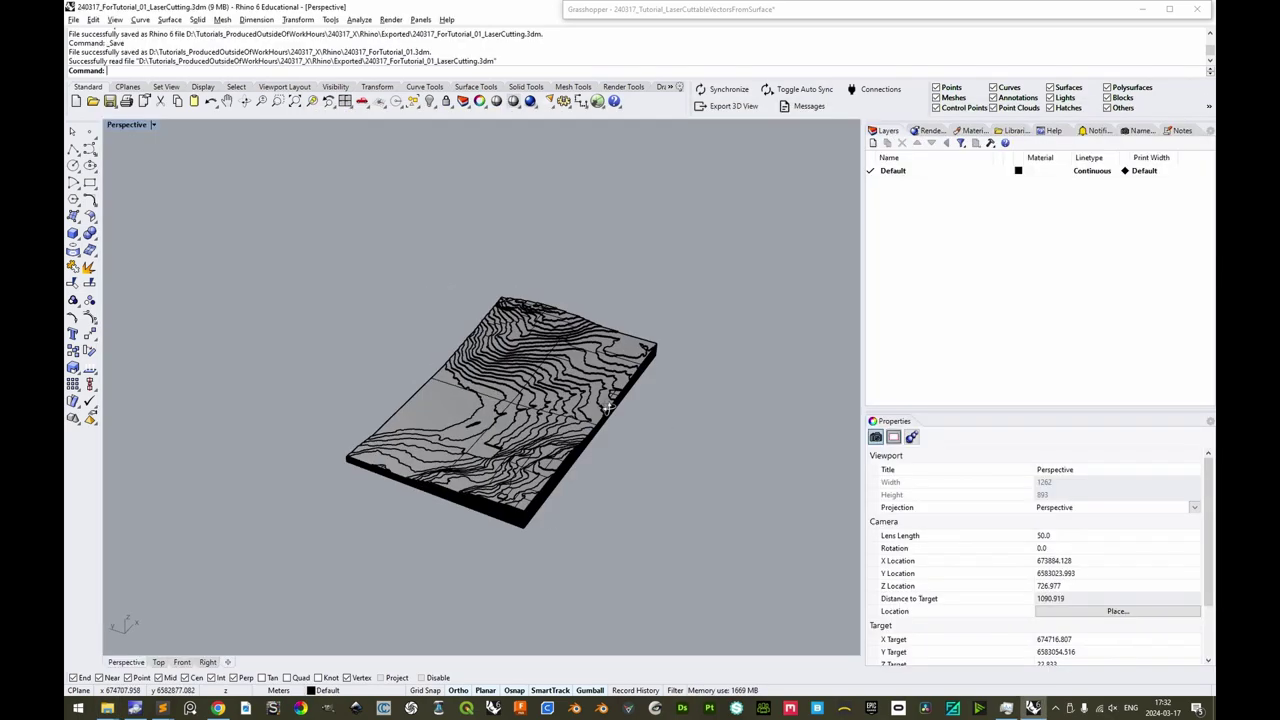
Move all the terrain layers from their bottom front corner to the world origin at 0 and zoom to them.
scroll(570, 371, down, 6)
shift+right_drag(555, 380, 499, 352)
drag(327, 243, 661, 487)
scroll(540, 445, up, 4)
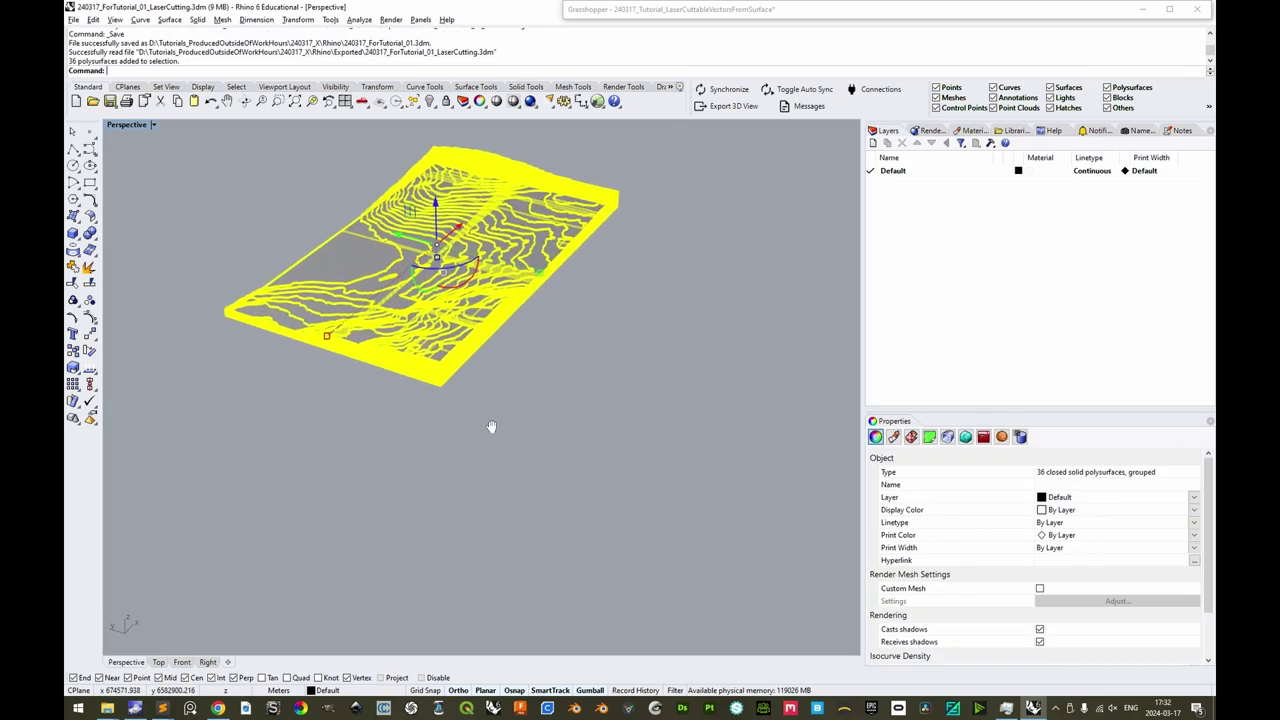
text(m)
key(Return)
click(450, 418)
text(0)
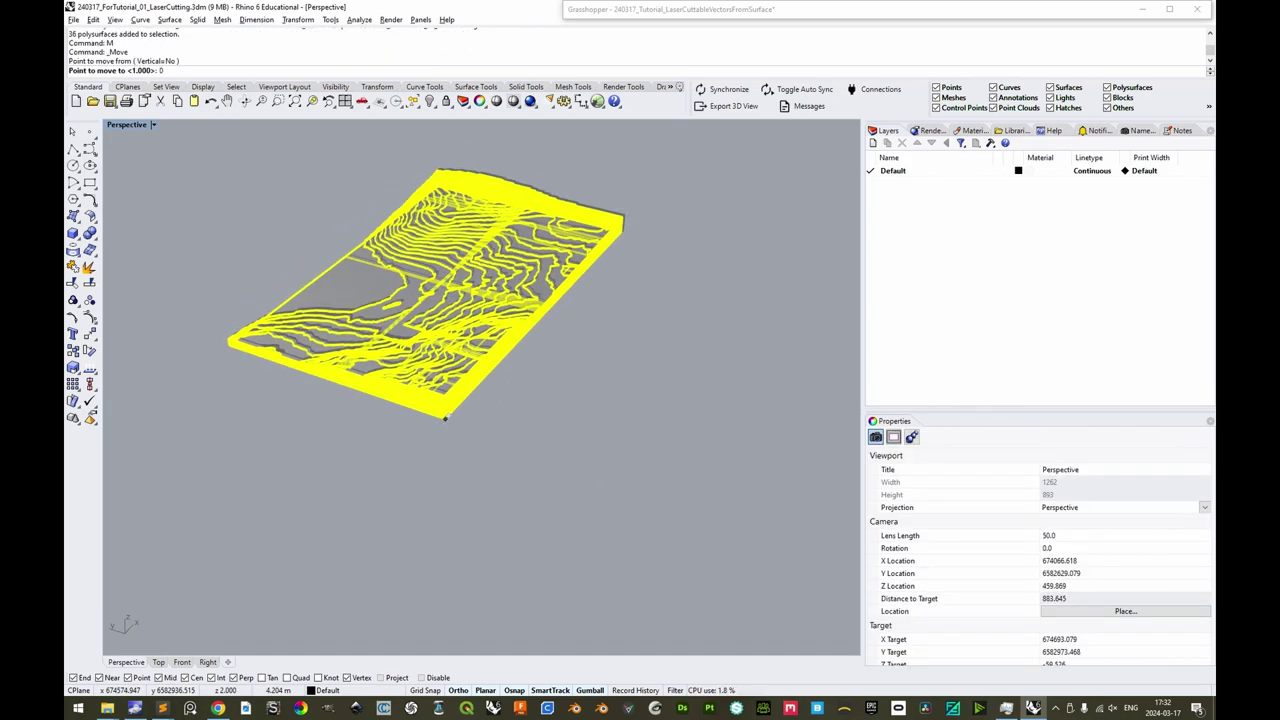
key(Return)
text(zs)
key(Return)
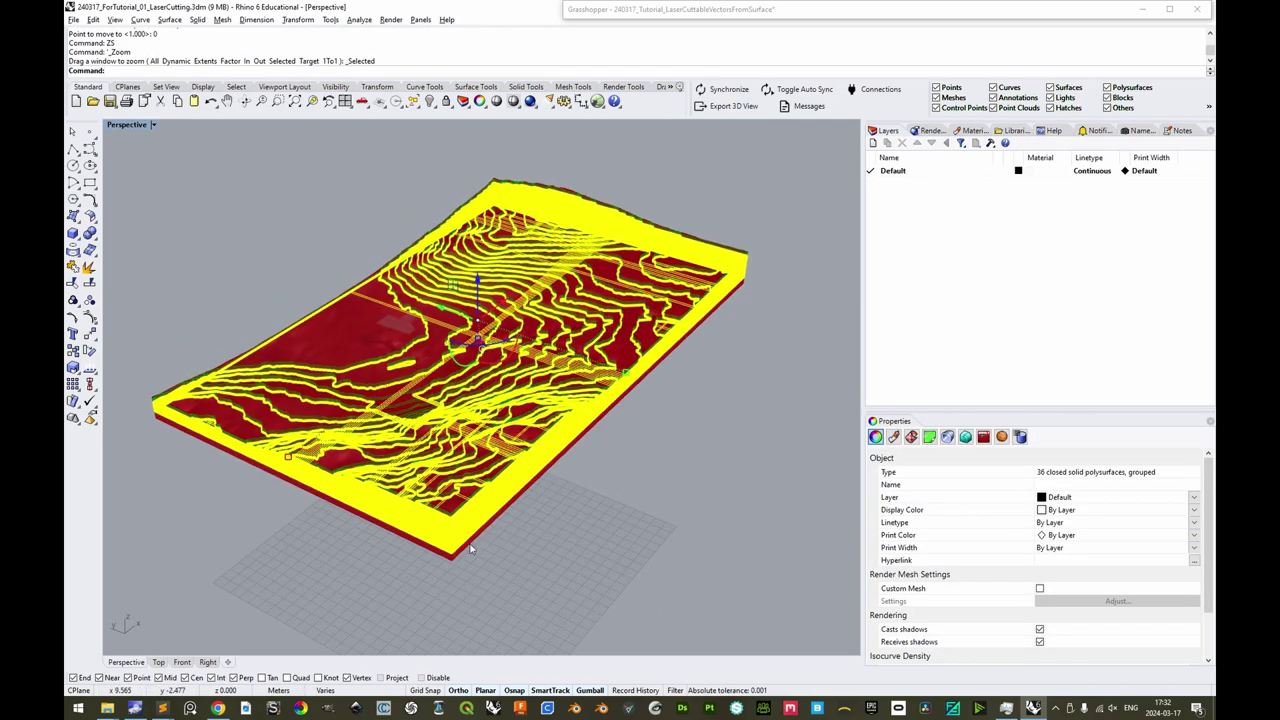
Change the model units from meters to millimeters and scale the model by 1000.
click(279, 690)
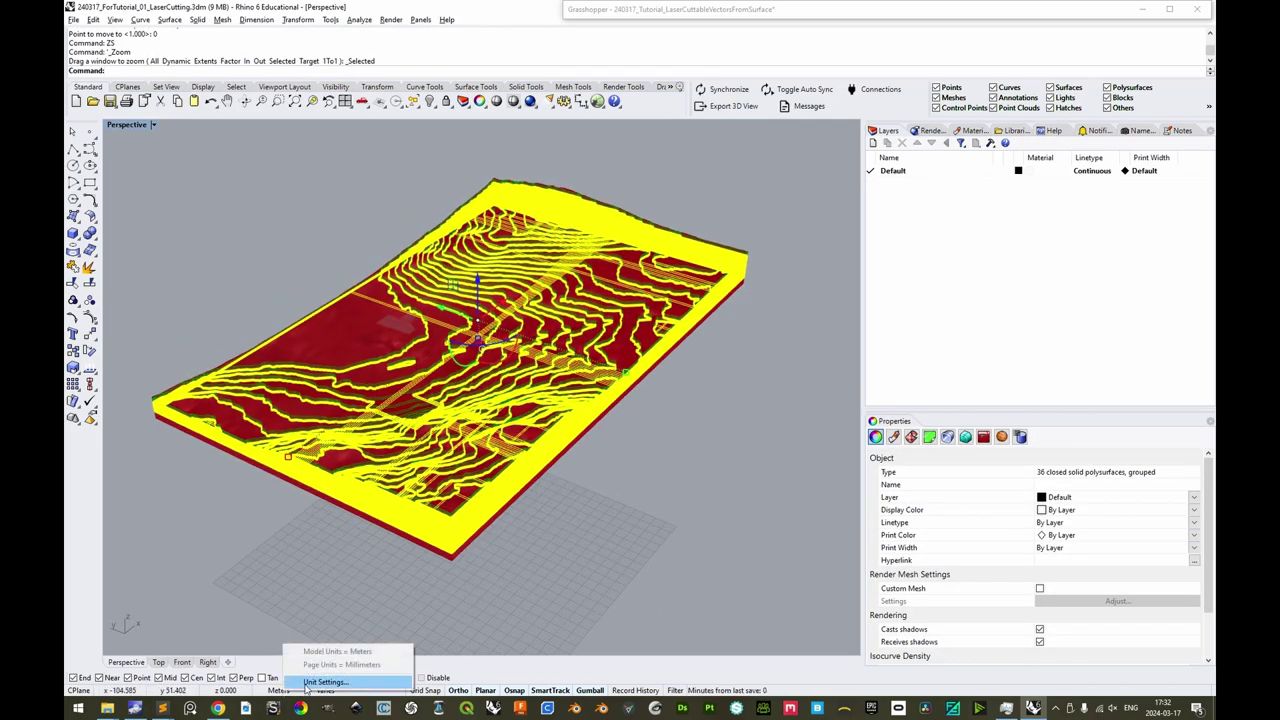
click(310, 682)
click(703, 199)
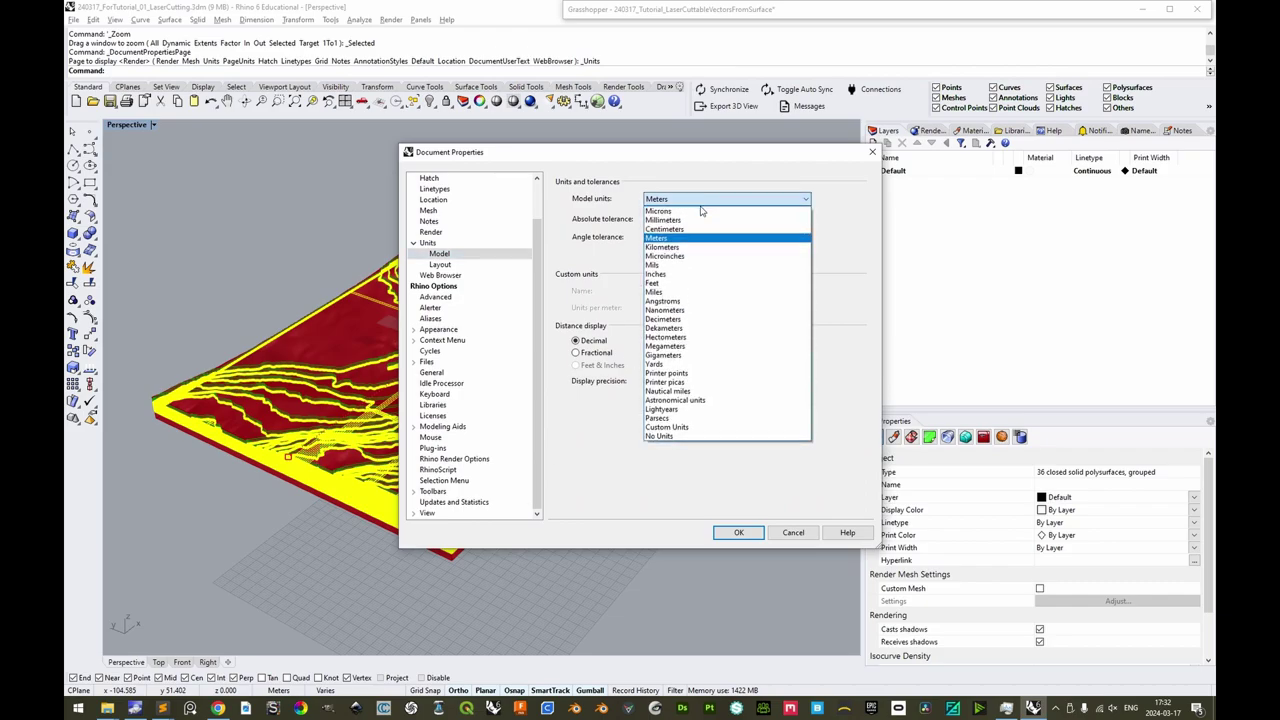
click(692, 220)
click(737, 532)
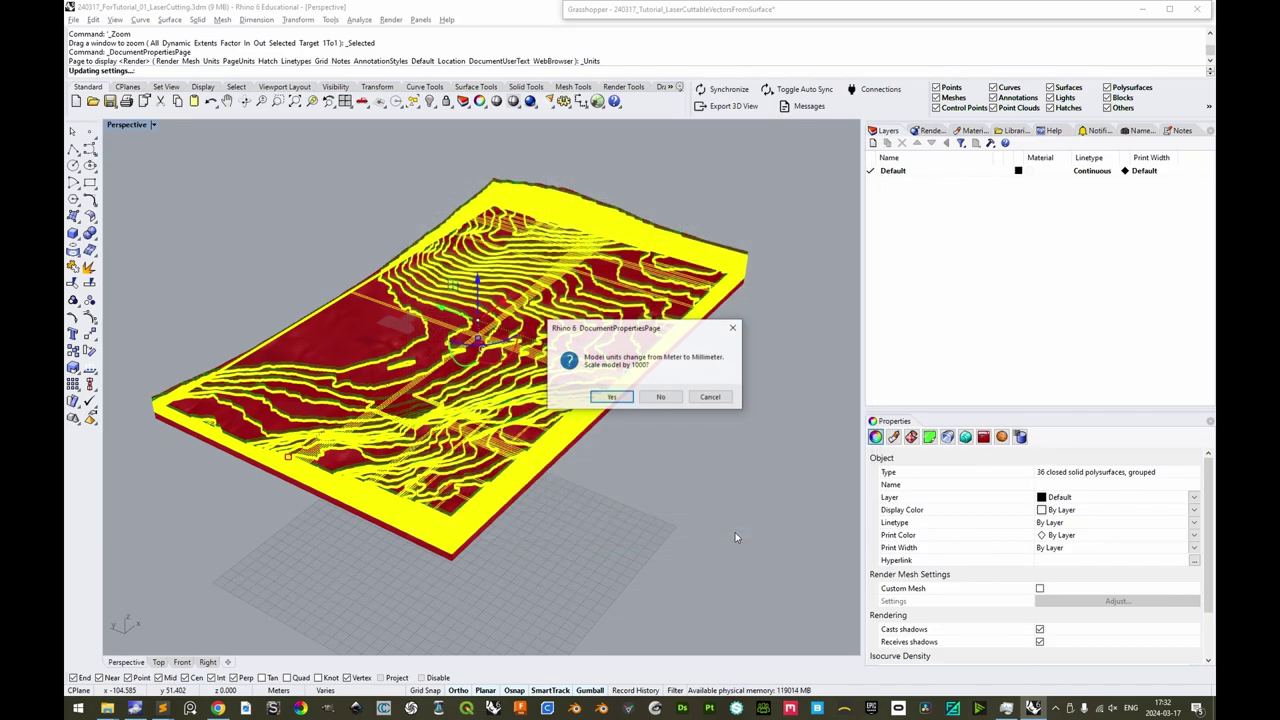
click(614, 396)
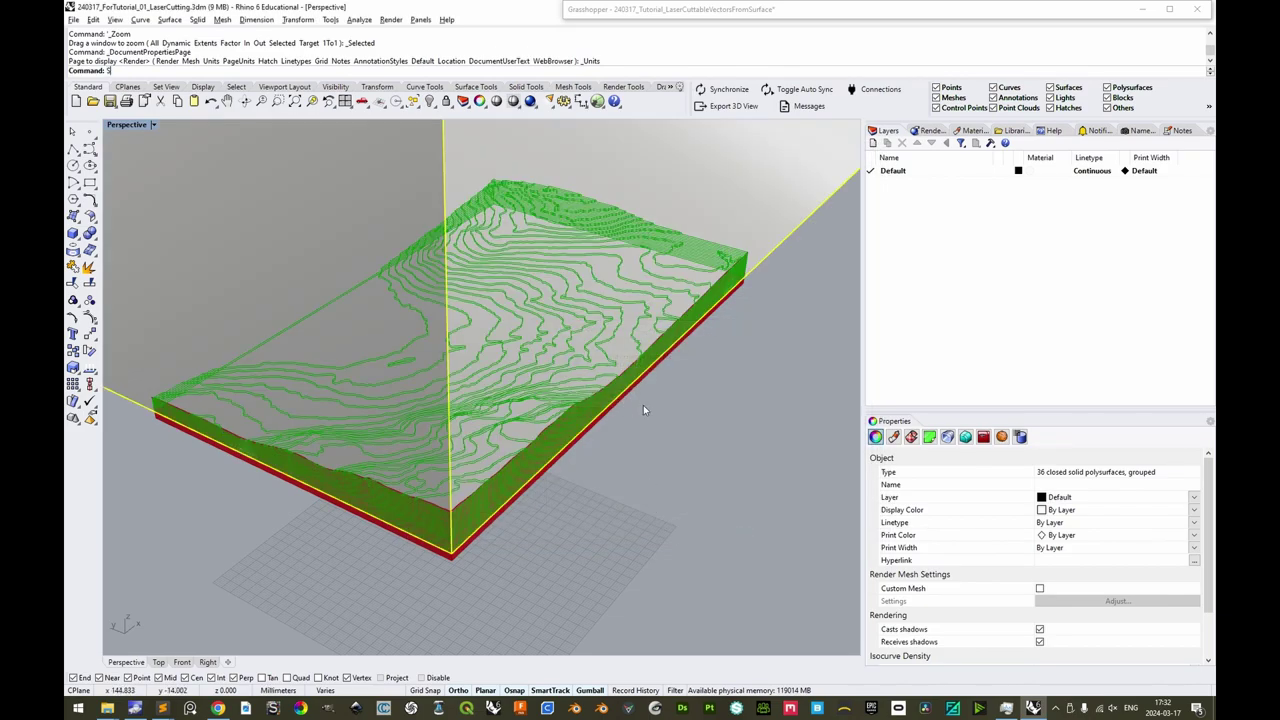
Scale the terrain layers by 1/500 from the world origin at 0.
key(Return)
text(0)
key(Return)
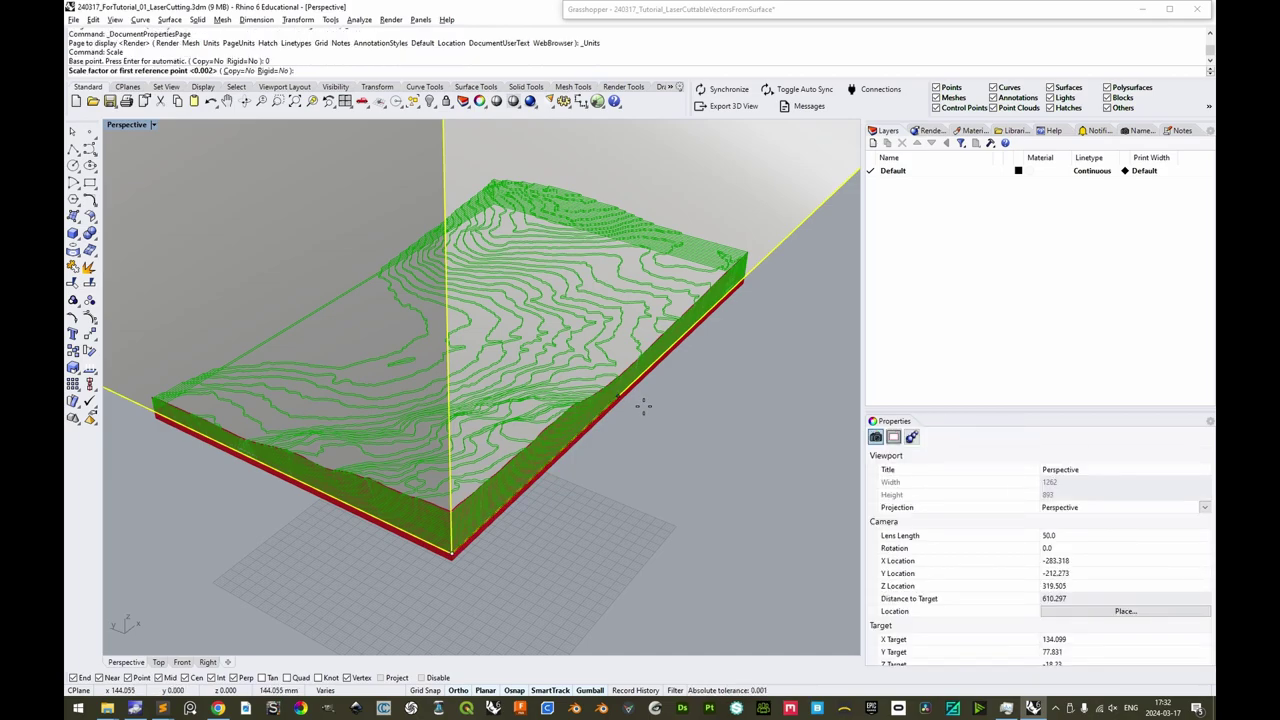
text(1/500)
key(Return)
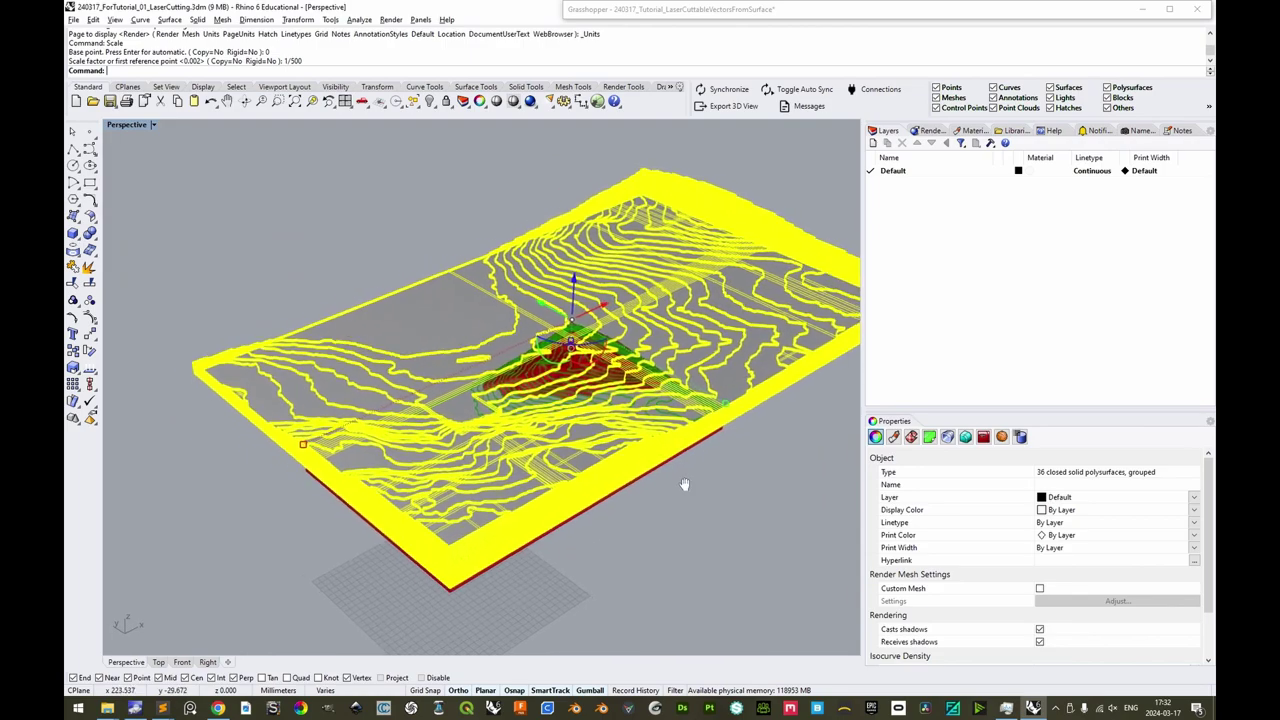
Switch to Grasshopper and reference all the selected terrain layers in the Brep parameter for the terraced laser-cutting model.
click(833, 12)
scroll(709, 367, down, 5)
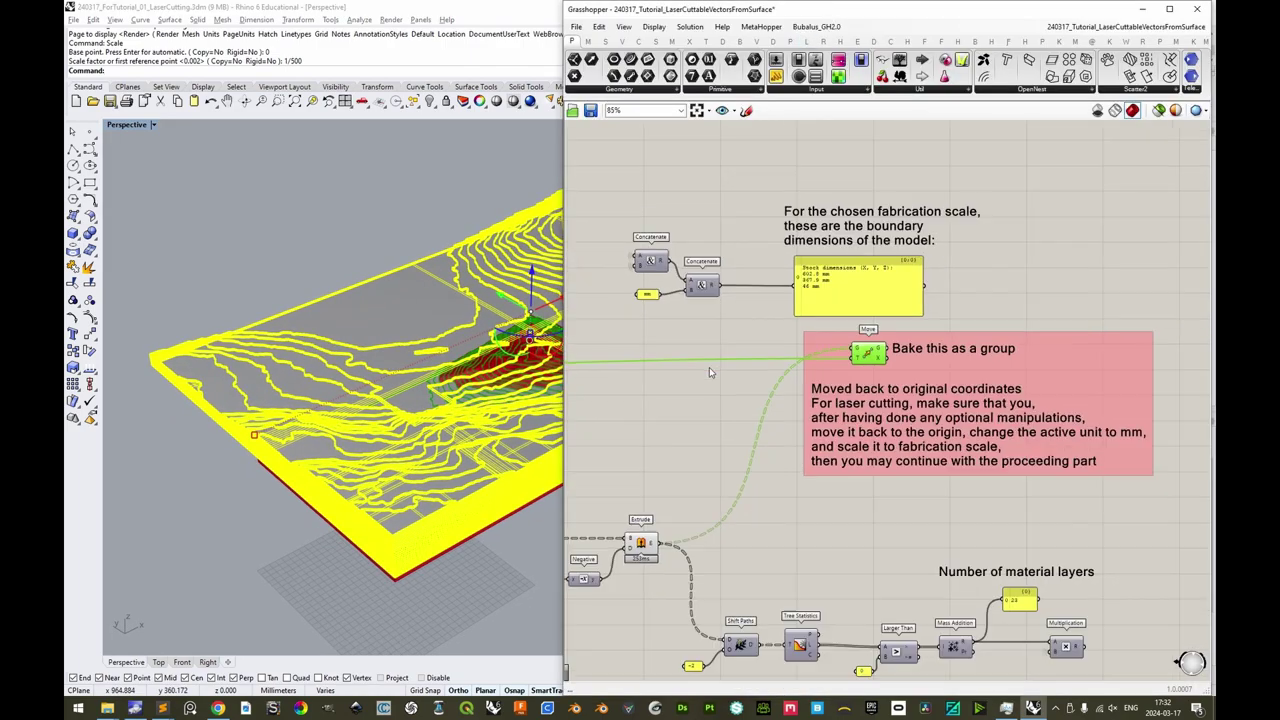
scroll(850, 368, up, 4)
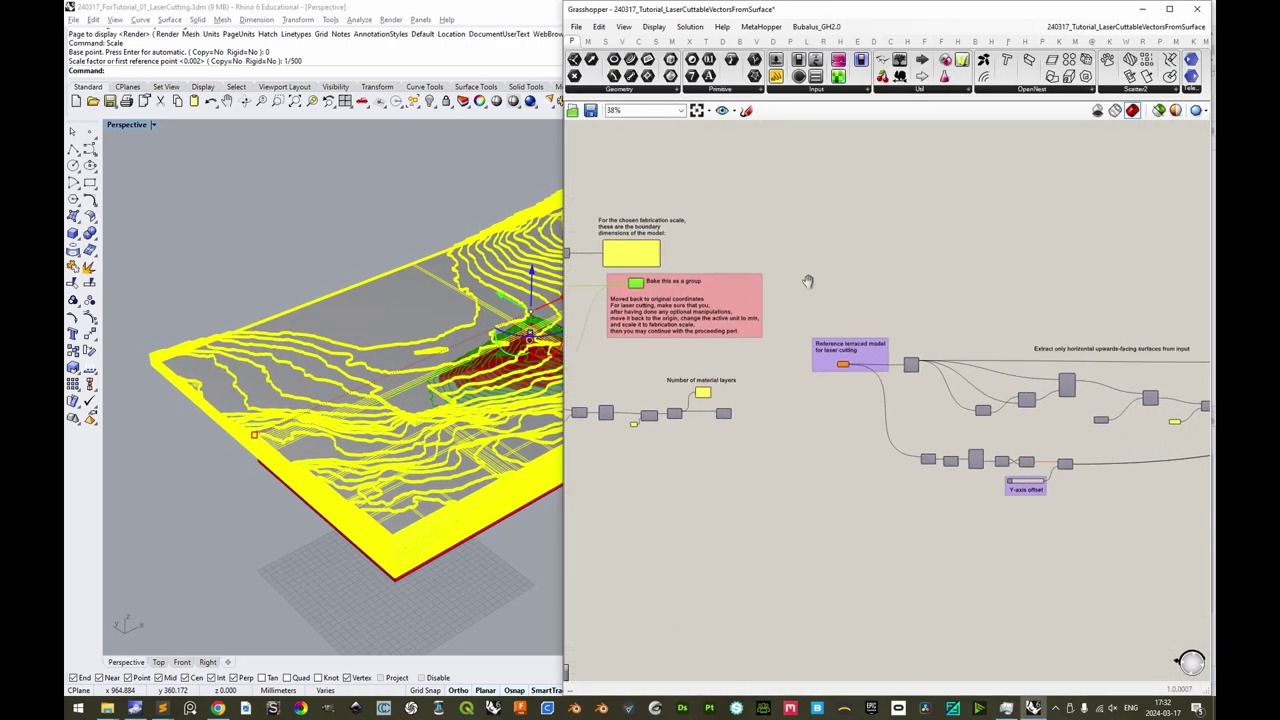
right_click(848, 366)
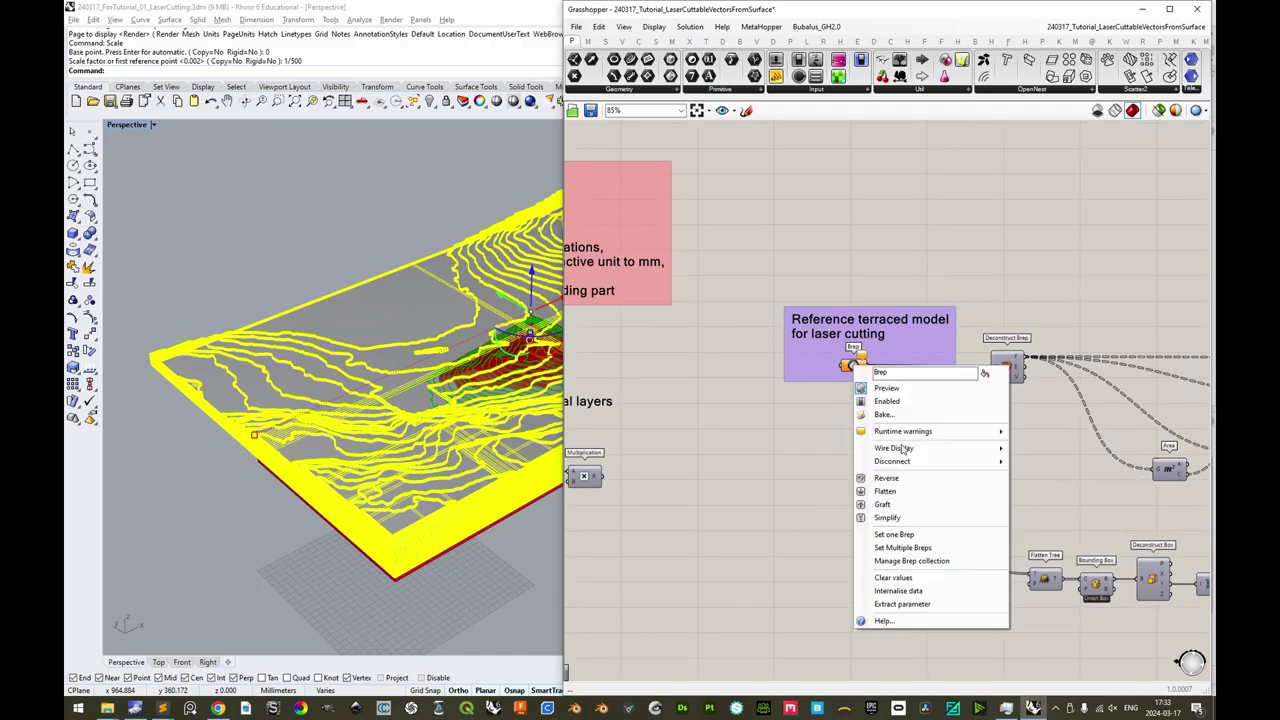
click(902, 547)
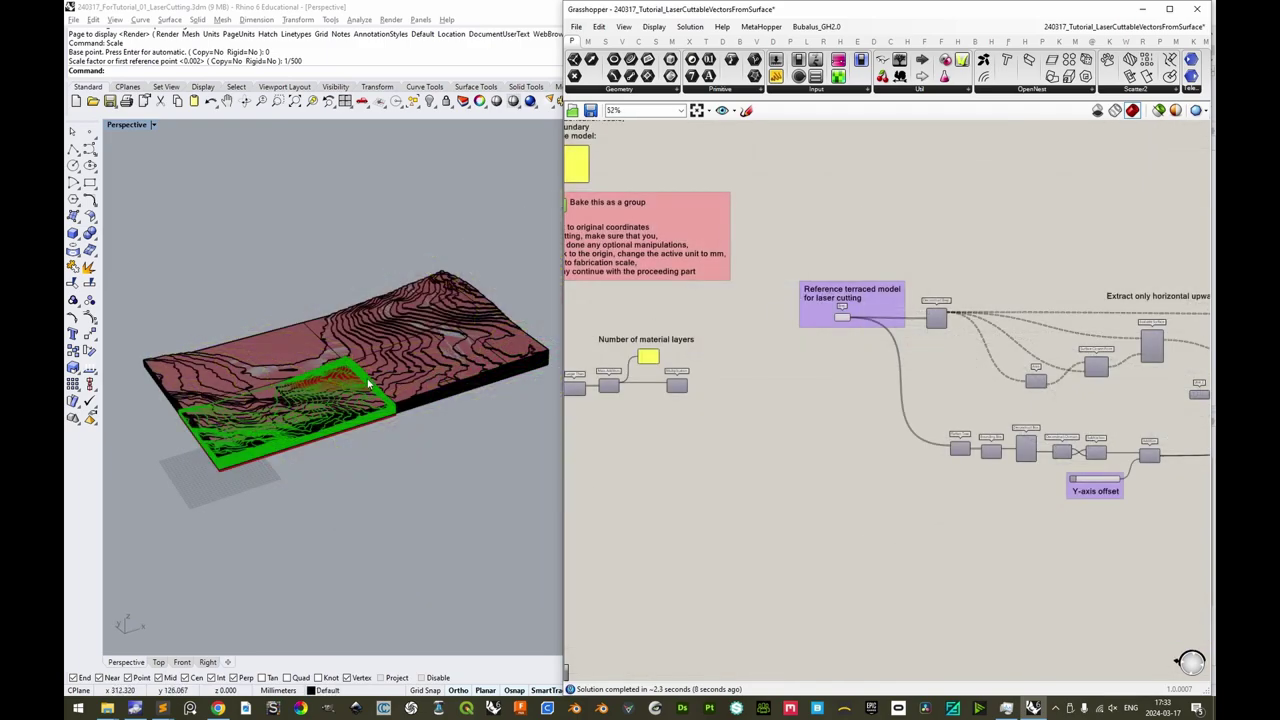
Limit the preview to selected components and show the referenced terraced model.
scroll(370, 383, up, 4)
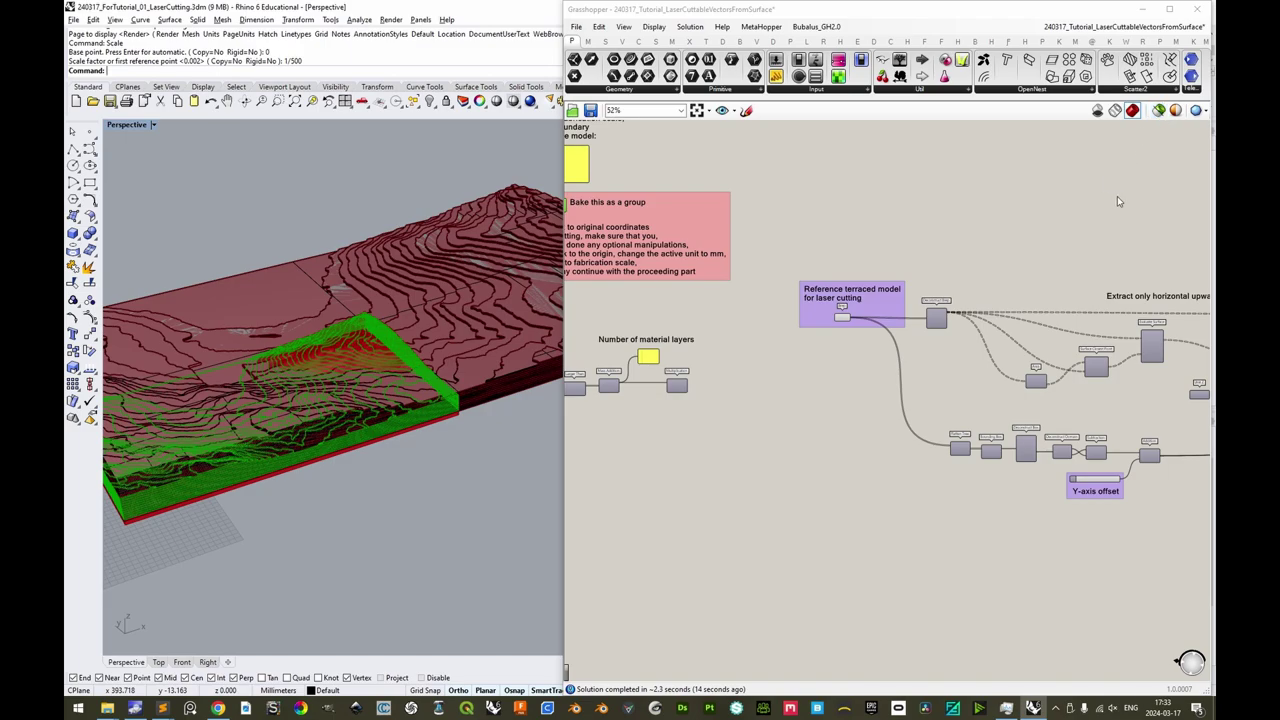
click(1159, 110)
click(842, 317)
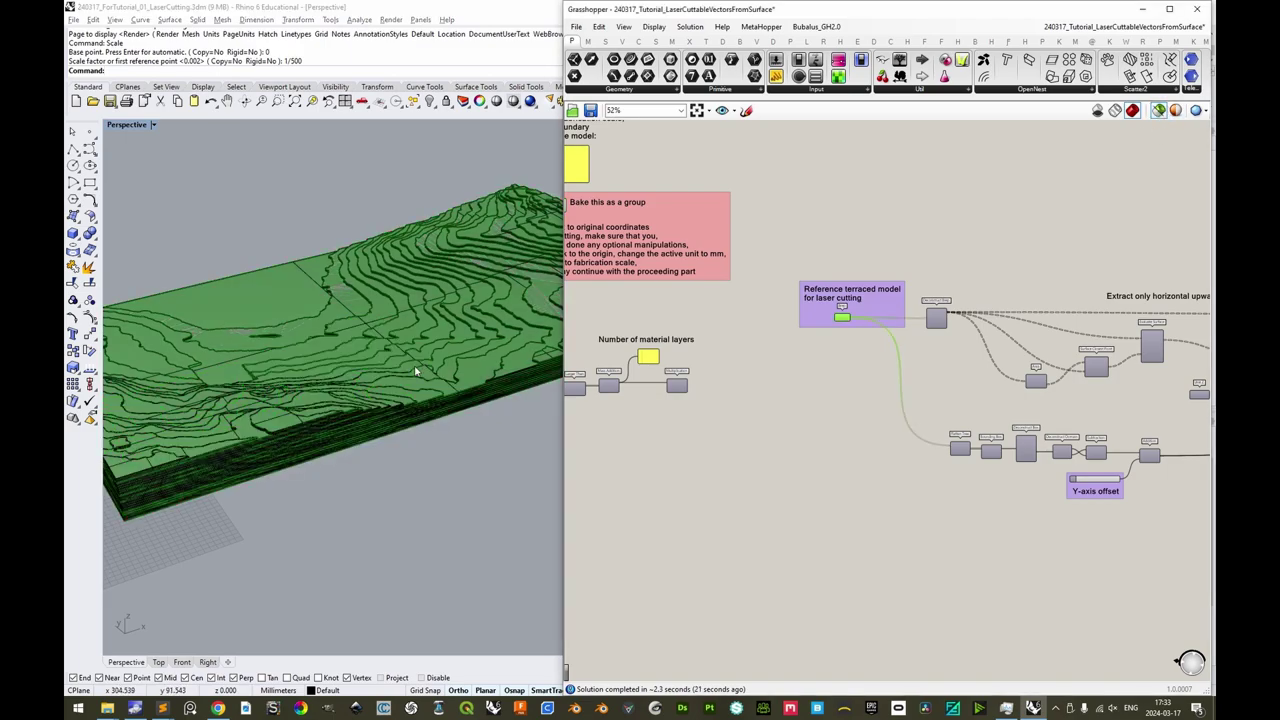
scroll(418, 371, down, 3)
scroll(734, 366, up, 3)
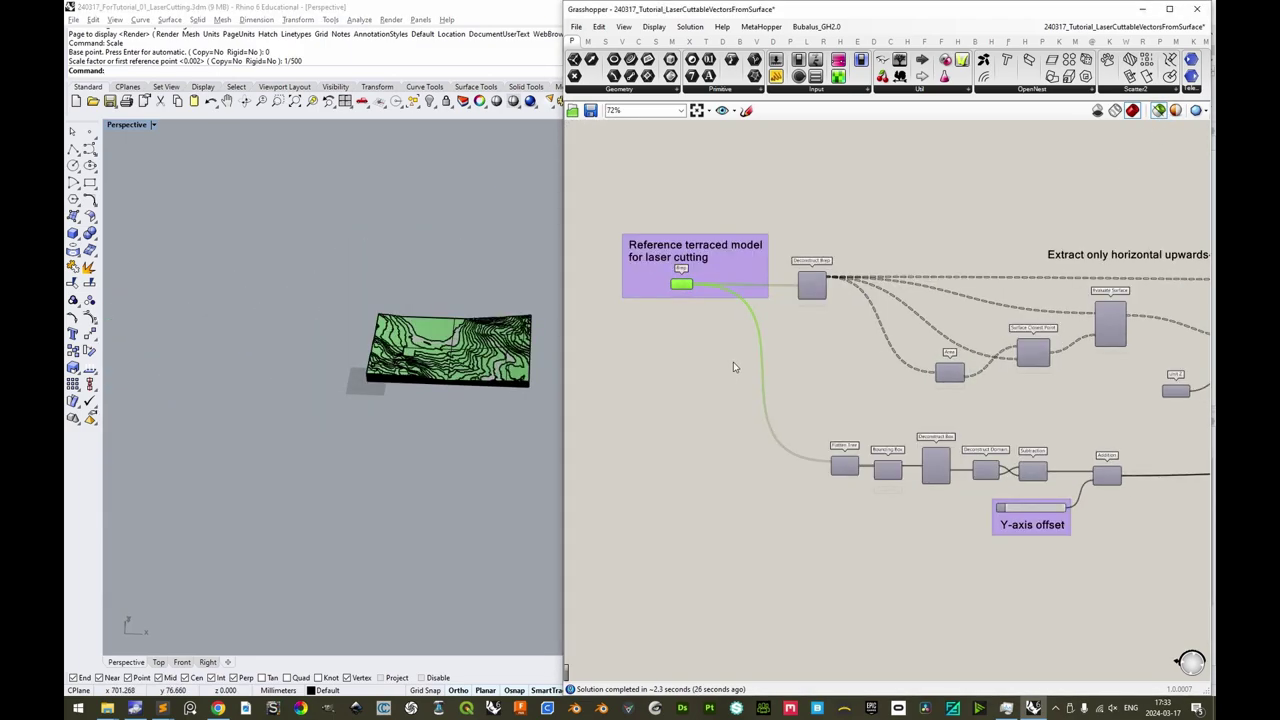
Preview the final Curve component and examine its laser-cuttable vectors layer by layer.
right_drag(1005, 399, 830, 396)
right_drag(996, 431, 750, 432)
right_drag(1085, 425, 740, 433)
right_drag(1097, 425, 740, 432)
right_drag(1102, 416, 730, 421)
right_drag(1190, 418, 813, 427)
click(871, 305)
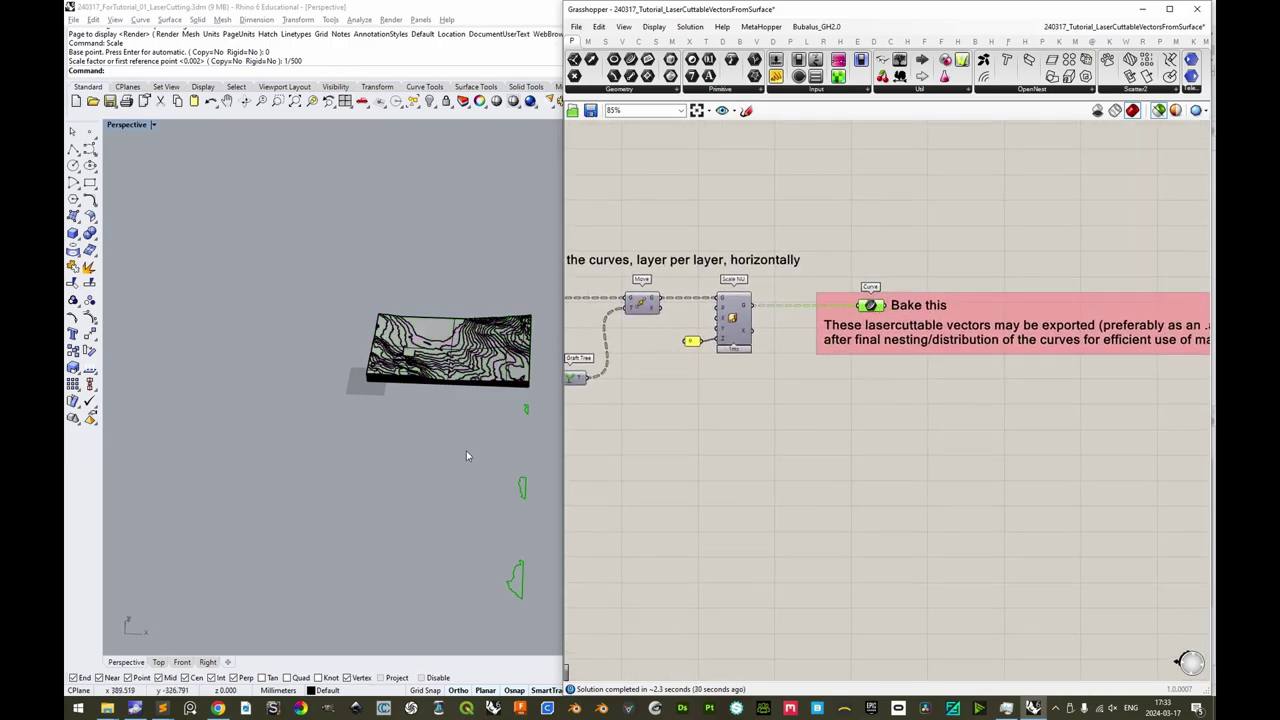
scroll(441, 395, up, 2)
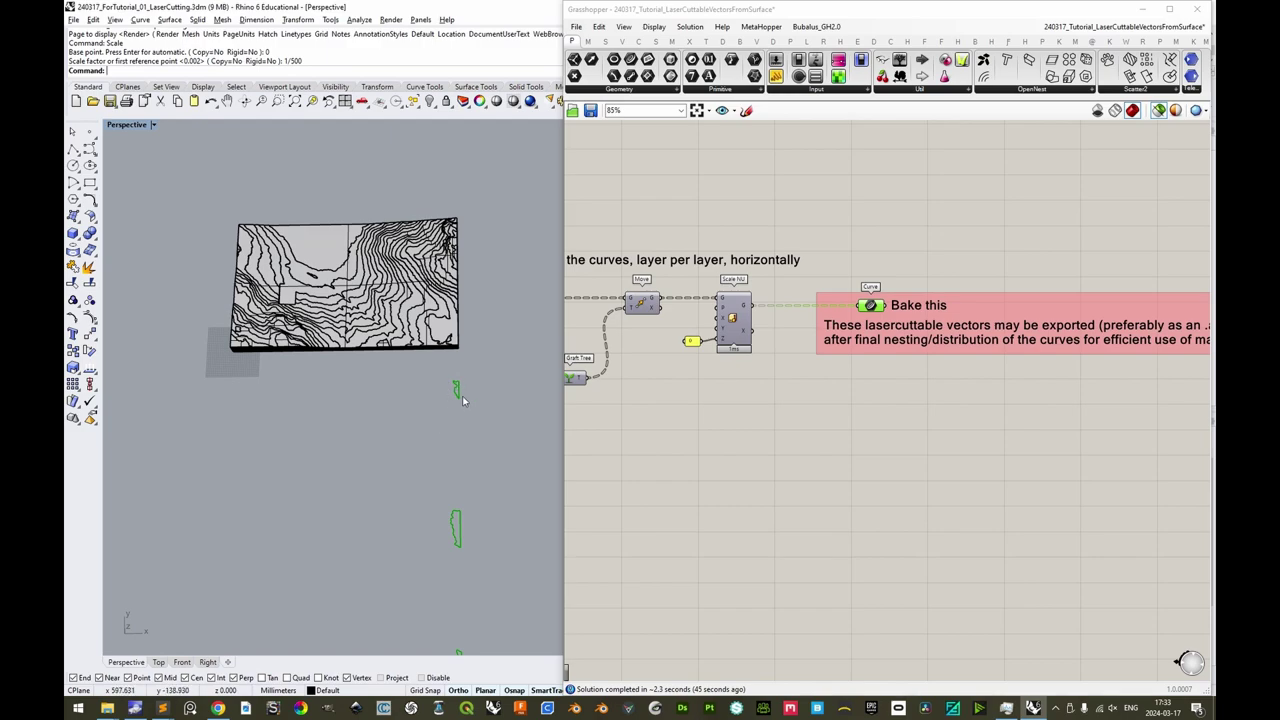
scroll(442, 430, down, 10)
shift+right_drag(474, 610, 457, 343)
shift+right_drag(462, 640, 470, 428)
right_drag(424, 490, 436, 404)
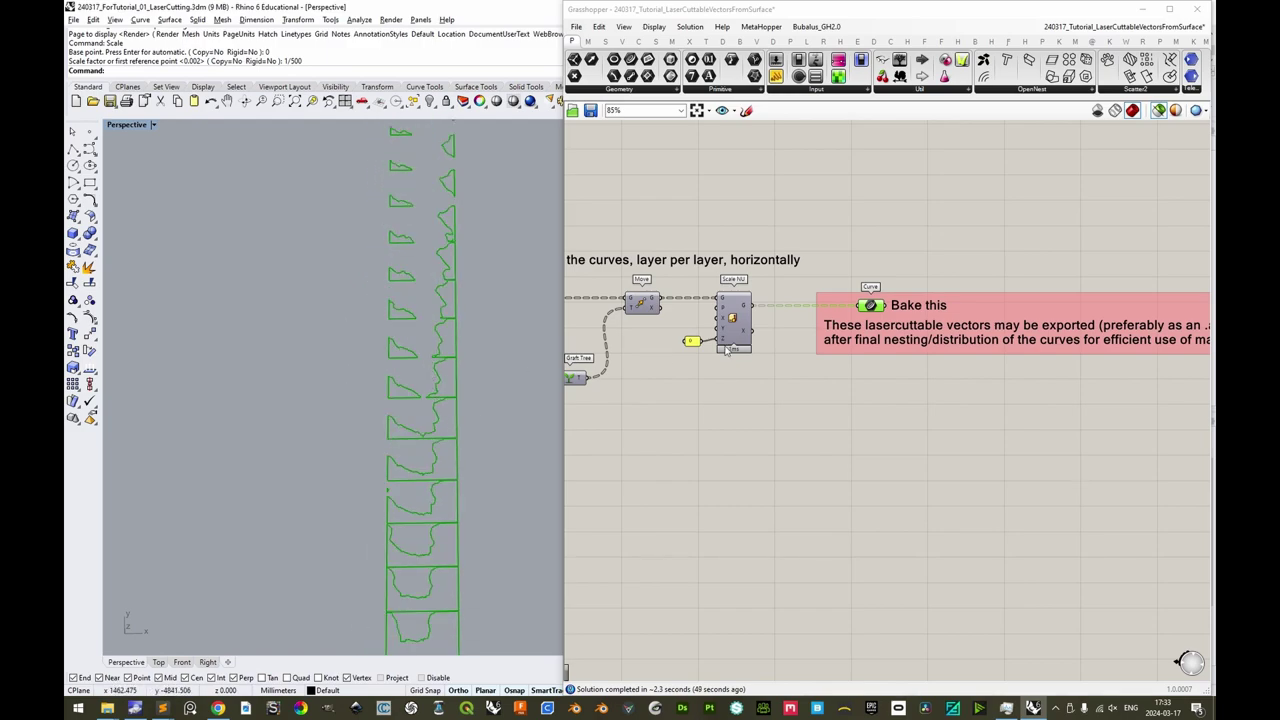
Bake the laser-cuttable curves to the Default layer without grouping.
right_click(868, 306)
click(898, 360)
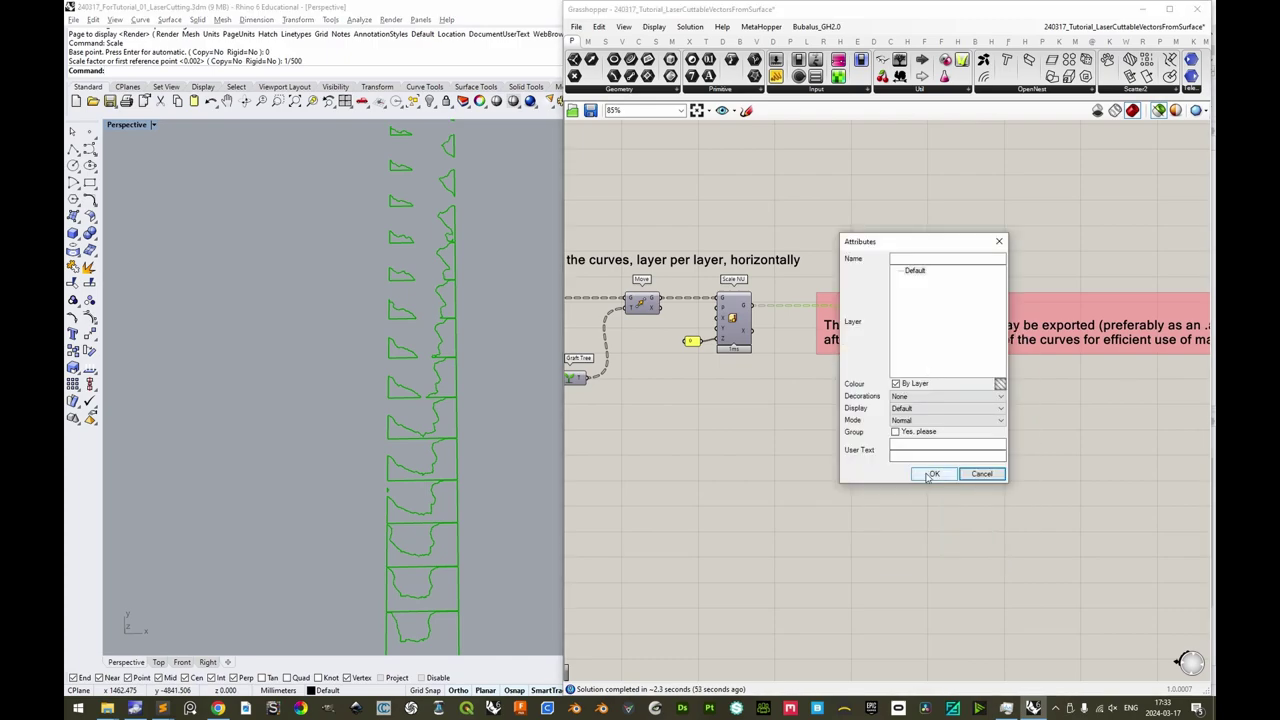
click(934, 474)
Try nesting two small layer curves inside larger layer outlines, and undo both moves.
right_drag(480, 300, 409, 266)
scroll(445, 333, up, 6)
click(401, 251)
drag(401, 251, 392, 478)
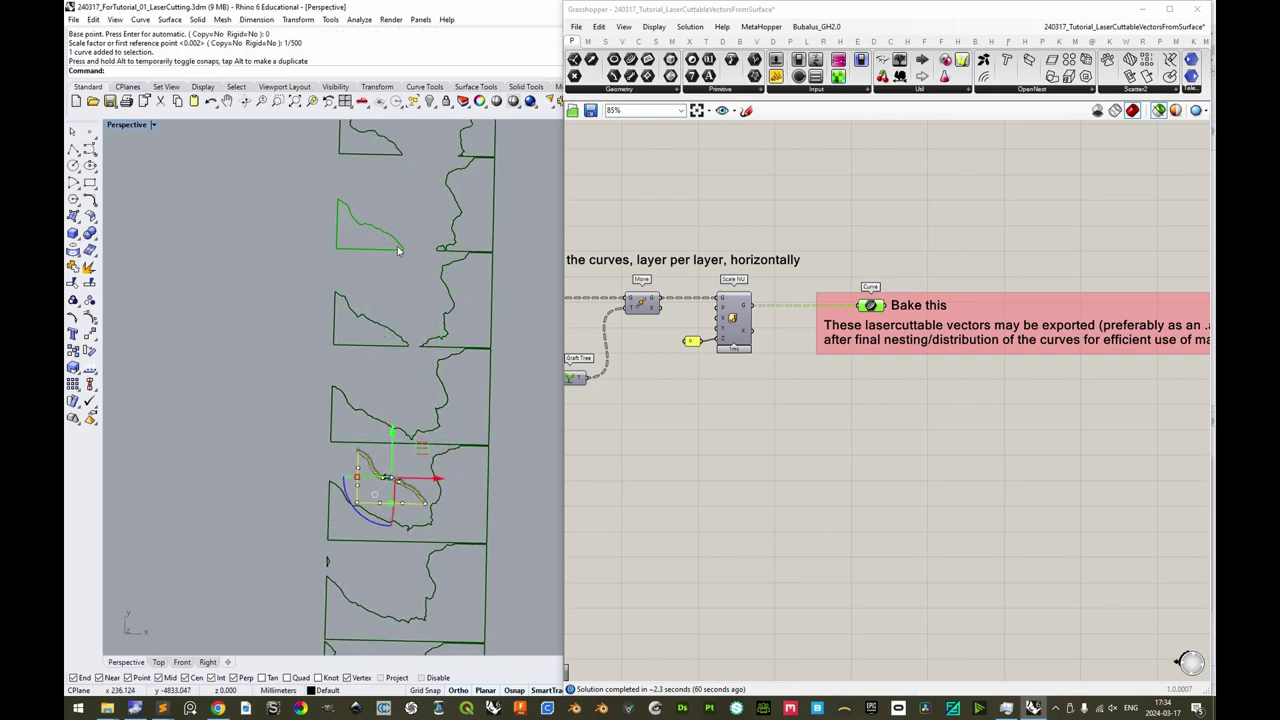
click(393, 157)
shift+right_drag(424, 157, 408, 230)
drag(354, 204, 381, 455)
click(434, 462)
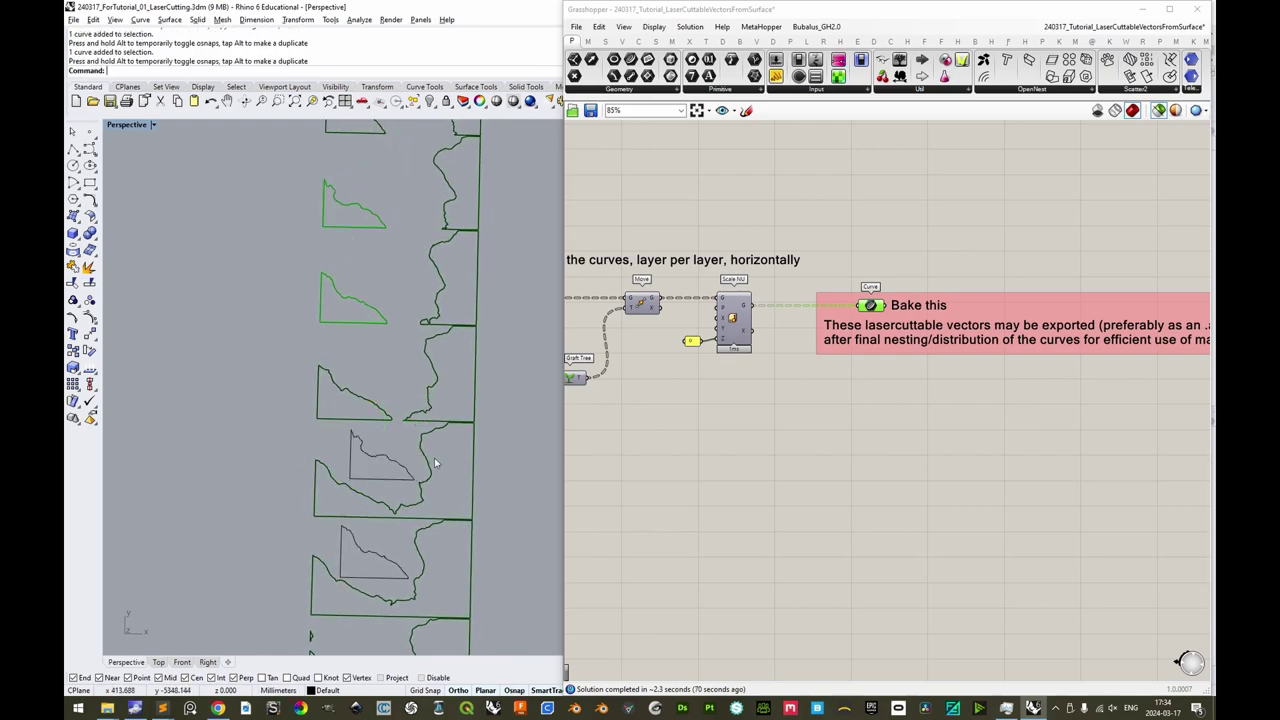
scroll(470, 530, down, 3)
shift+right_drag(472, 530, 458, 398)
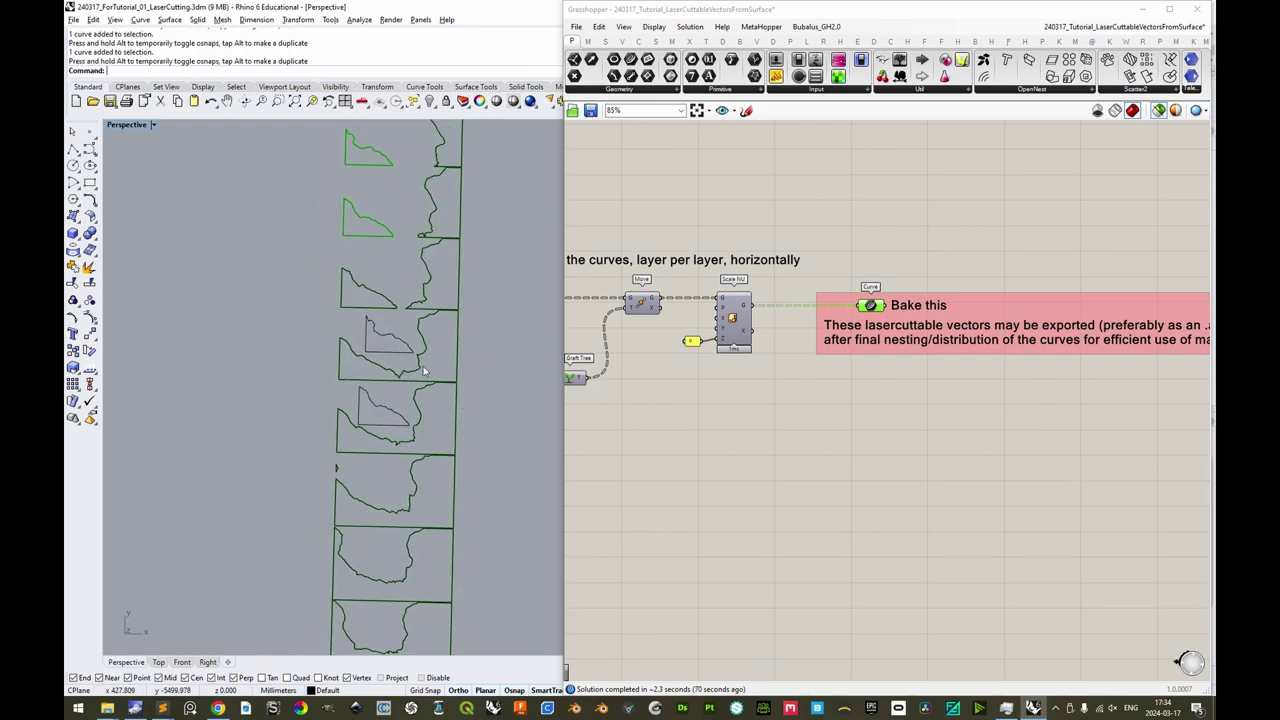
key(ctrl+z)
key(ctrl+z)
scroll(389, 577, down, 3)
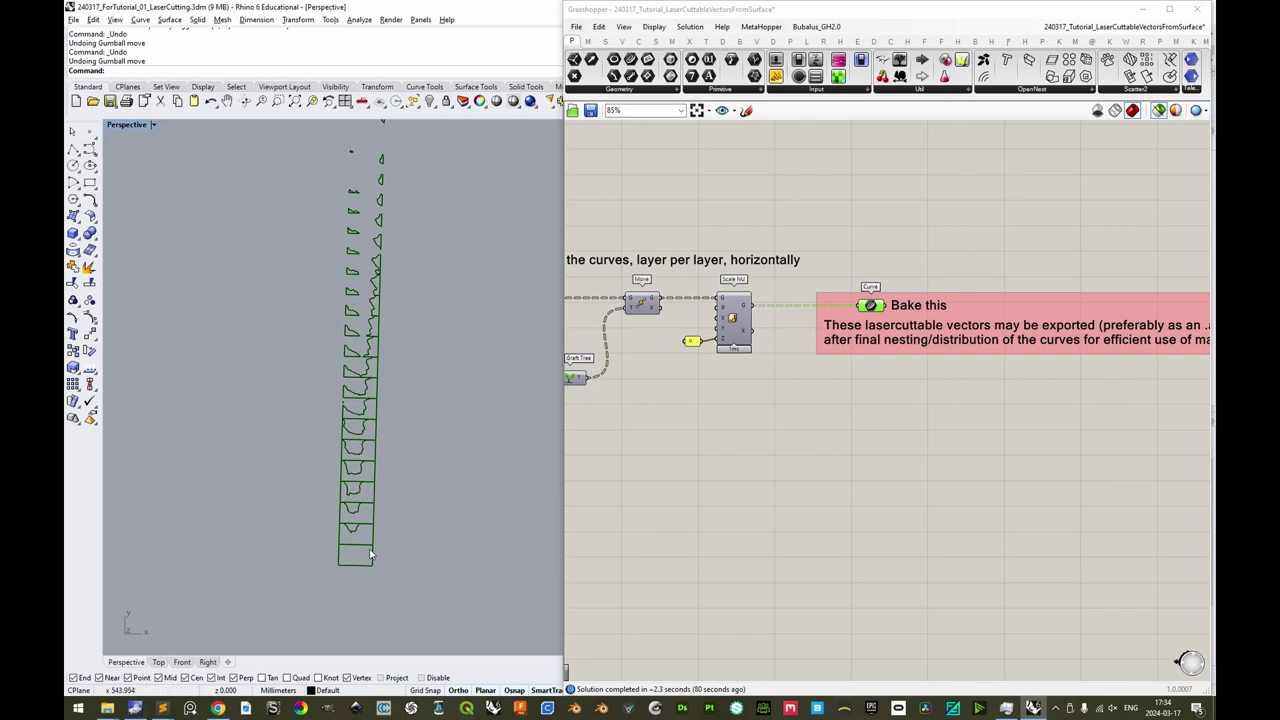
Draw a 960 by 609 mm sheet rectangle starting from the world origin at 0.
shift+right_drag(403, 482, 403, 516)
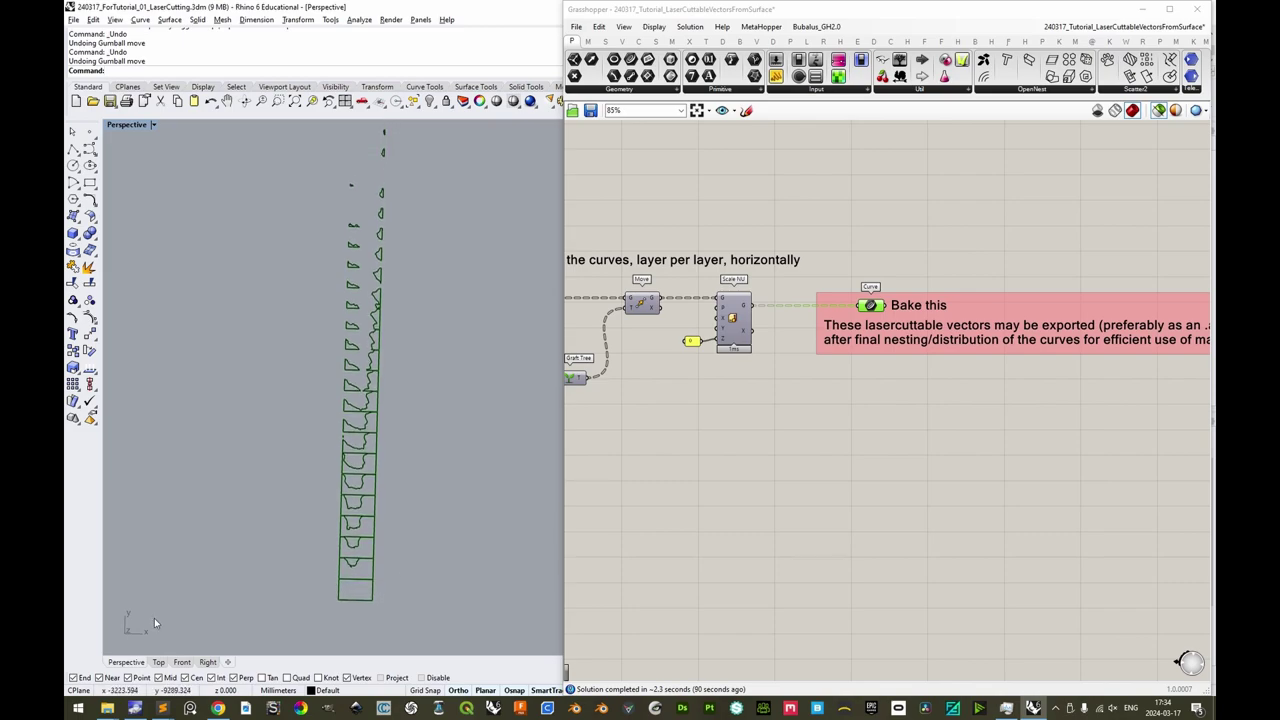
shift+right_drag(417, 444, 407, 490)
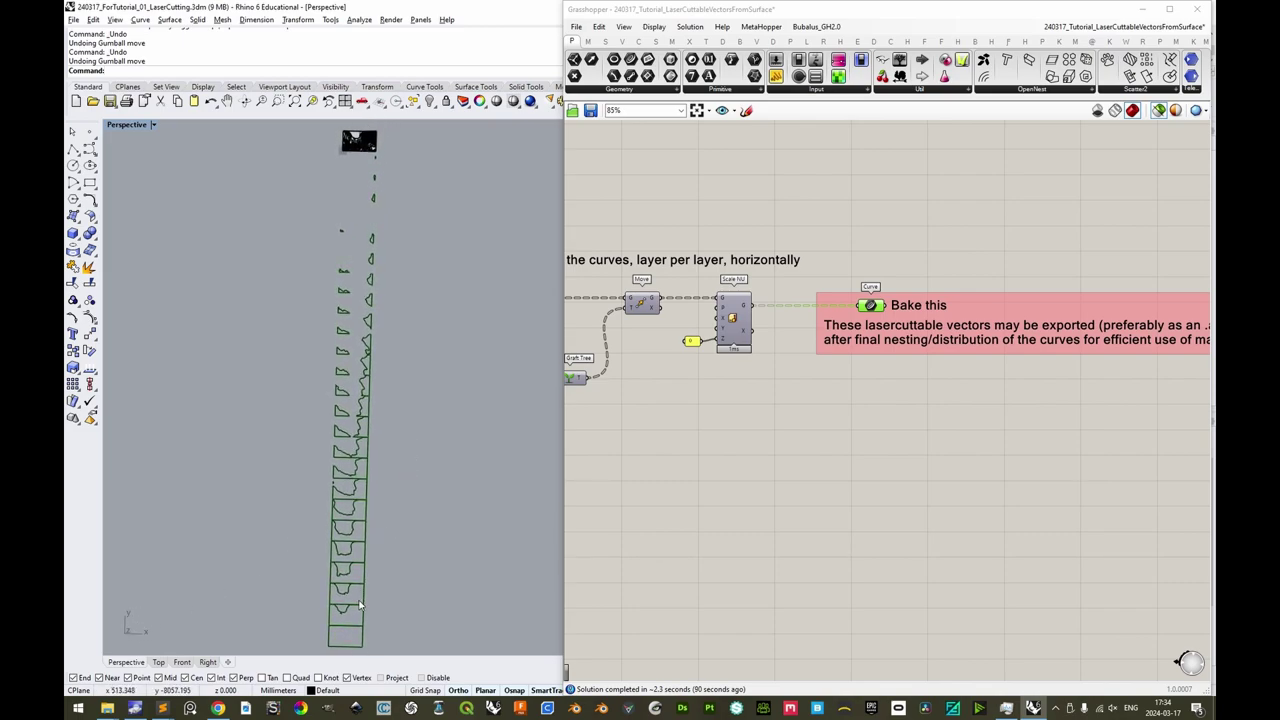
right_drag(377, 215, 388, 400)
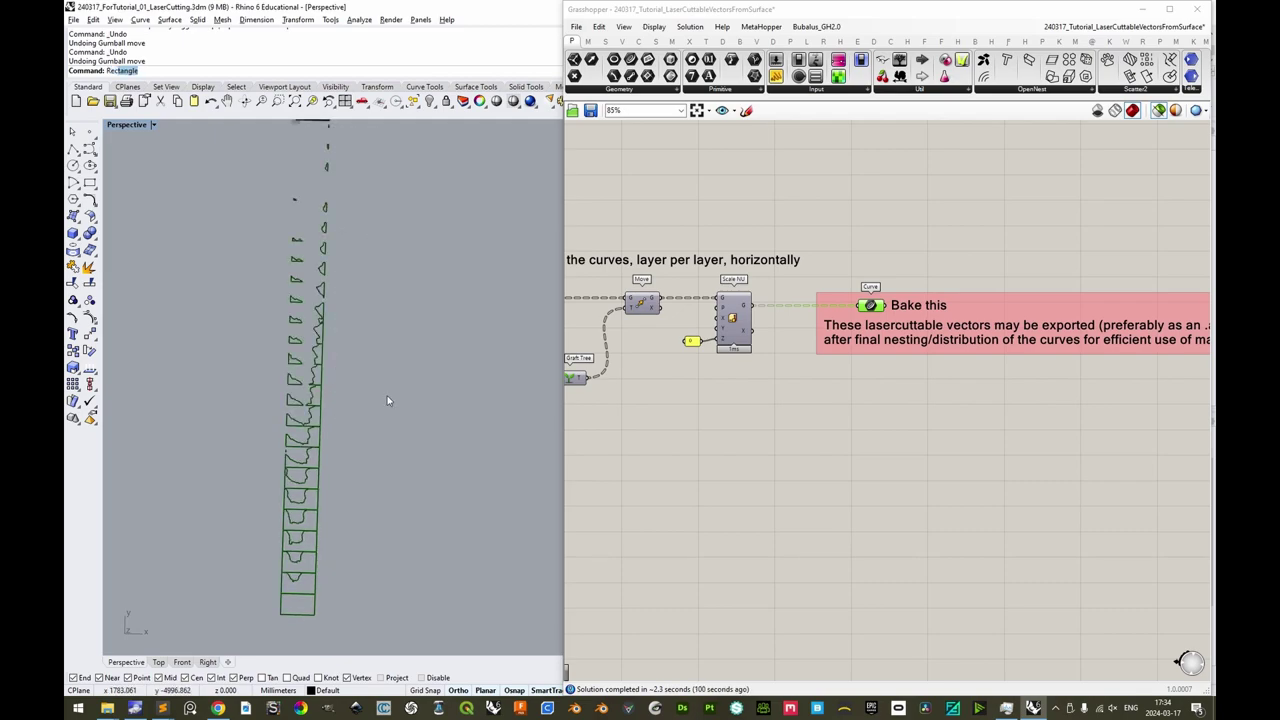
key(Return)
text(0)
key(Return)
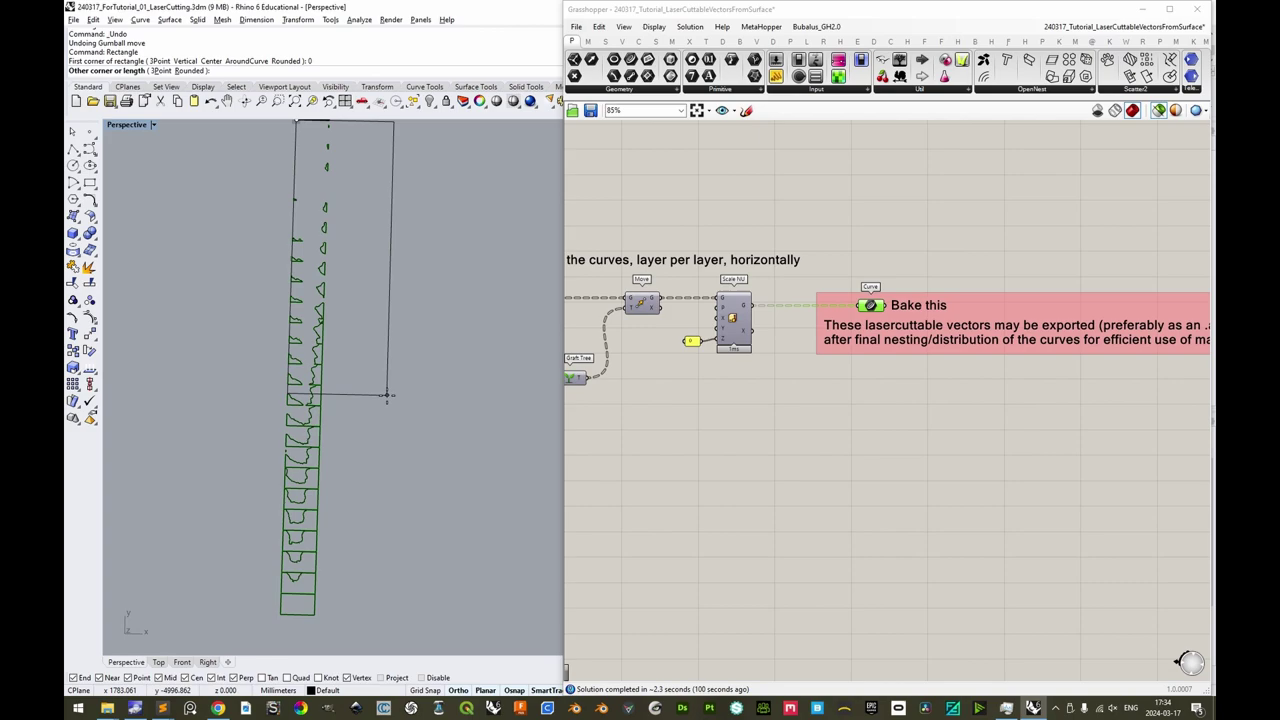
text(960)
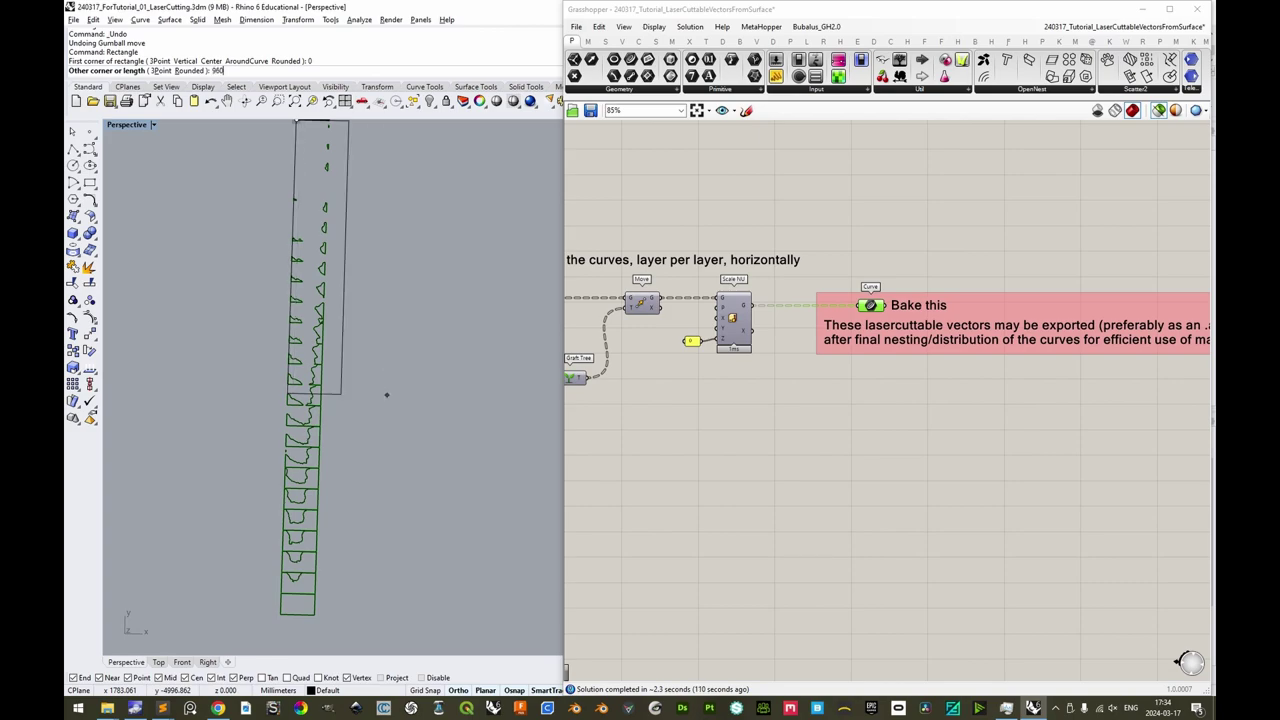
key(Return)
text(609)
key(Return)
Move the sheet rectangle clear of the column of layer curves.
shift+right_drag(387, 395, 383, 494)
click(346, 190)
drag(320, 202, 373, 248)
click(447, 315)
Try moving the lowest layer outline up to the sheet rectangle, and undo the move.
shift+right_drag(376, 454, 369, 306)
scroll(362, 306, down, 4)
shift+right_drag(361, 408, 351, 477)
scroll(321, 543, up, 6)
drag(267, 519, 263, 515)
scroll(380, 470, down, 4)
shift+right_drag(380, 470, 334, 568)
drag(251, 613, 313, 250)
key(ctrl+z)
key(Escape)
In the Top view, move the lowest layer outline into the sheet rectangle and rotate it 90 degrees.
click(158, 662)
text(ZE)
key(Return)
right_drag(498, 574, 398, 505)
drag(323, 528, 401, 575)
scroll(435, 449, down, 6)
right_drag(423, 478, 371, 546)
scroll(366, 543, up, 4)
drag(327, 593, 375, 259)
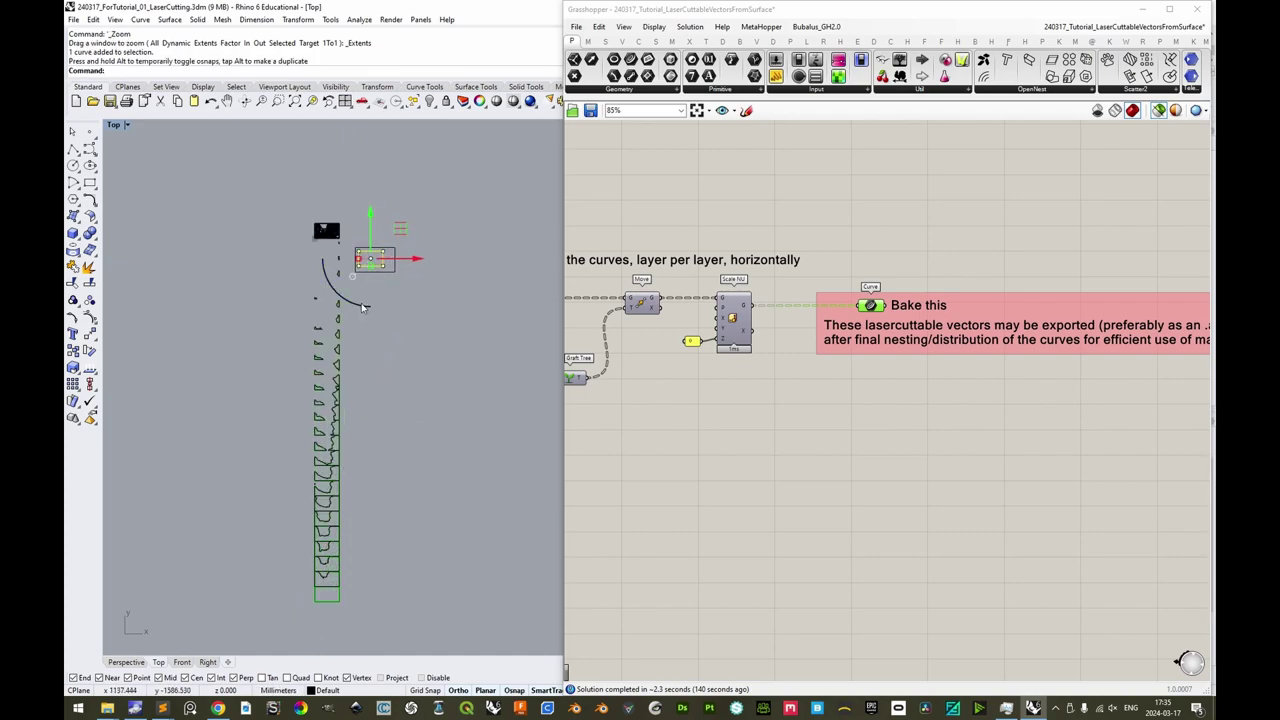
text(90)
key(Return)
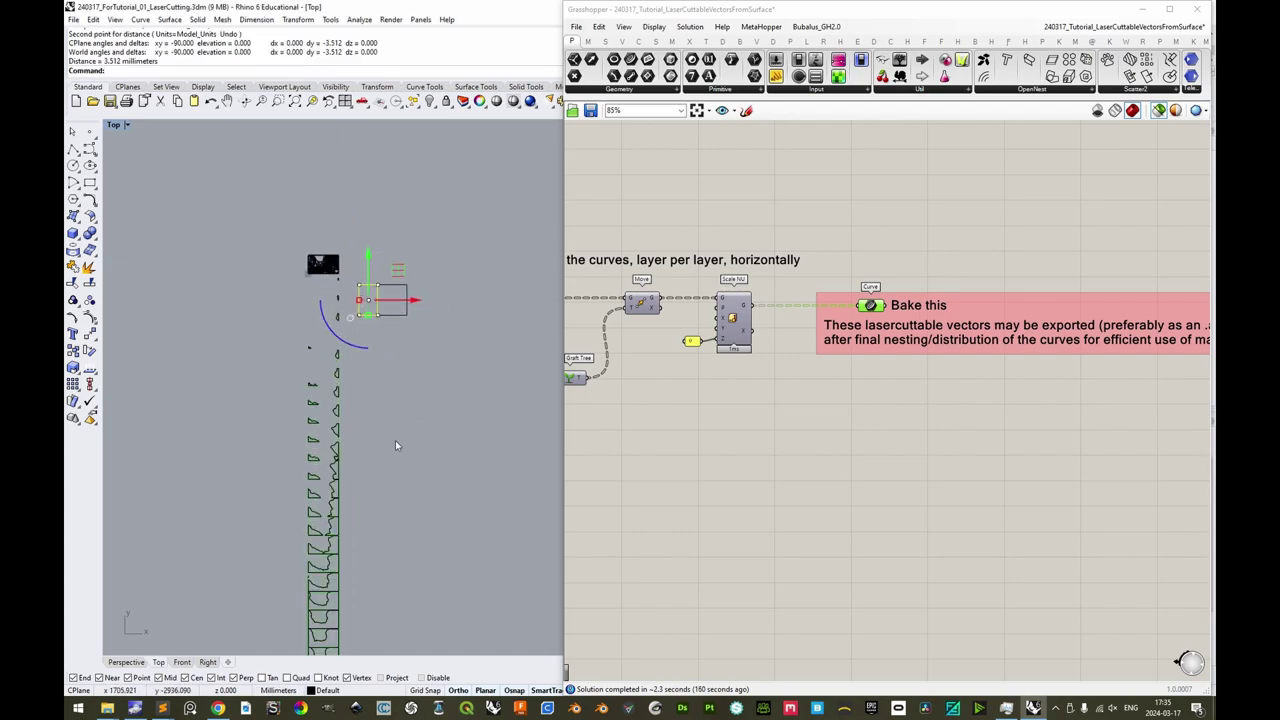
Place the next layer outline beside the first on the sheet and nest a small layer curve inside its contour.
right_drag(397, 444, 325, 344)
drag(222, 608, 320, 203)
scroll(318, 202, up, 8)
click(364, 286)
right_drag(263, 300, 364, 250)
key(ctrl+z)
click(236, 289)
scroll(390, 247, up, 6)
drag(236, 289, 407, 247)
click(392, 382)
Select the sheet rectangle with its nested curves and move them together beside the terrain model.
scroll(392, 384, down, 8)
right_drag(427, 390, 386, 394)
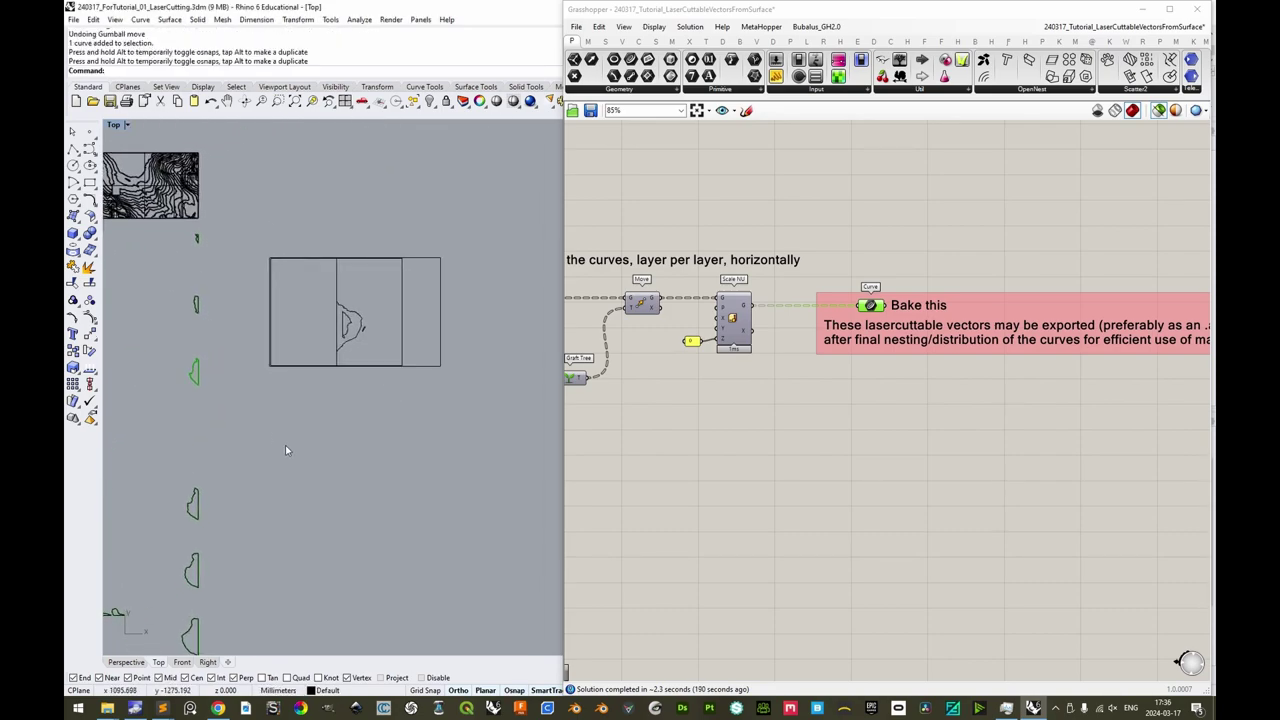
right_drag(318, 466, 345, 372)
scroll(348, 373, down, 4)
scroll(385, 250, up, 3)
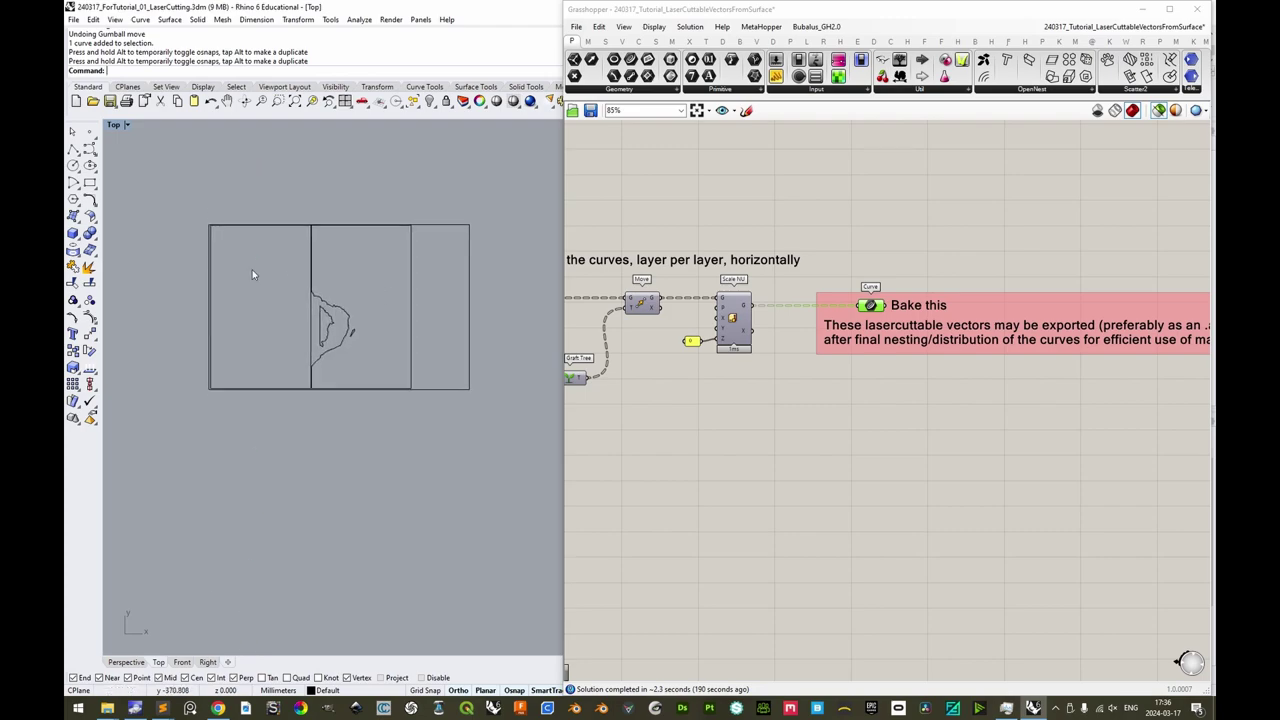
drag(190, 213, 480, 425)
scroll(480, 423, down, 2)
right_drag(396, 303, 483, 336)
drag(483, 335, 373, 199)
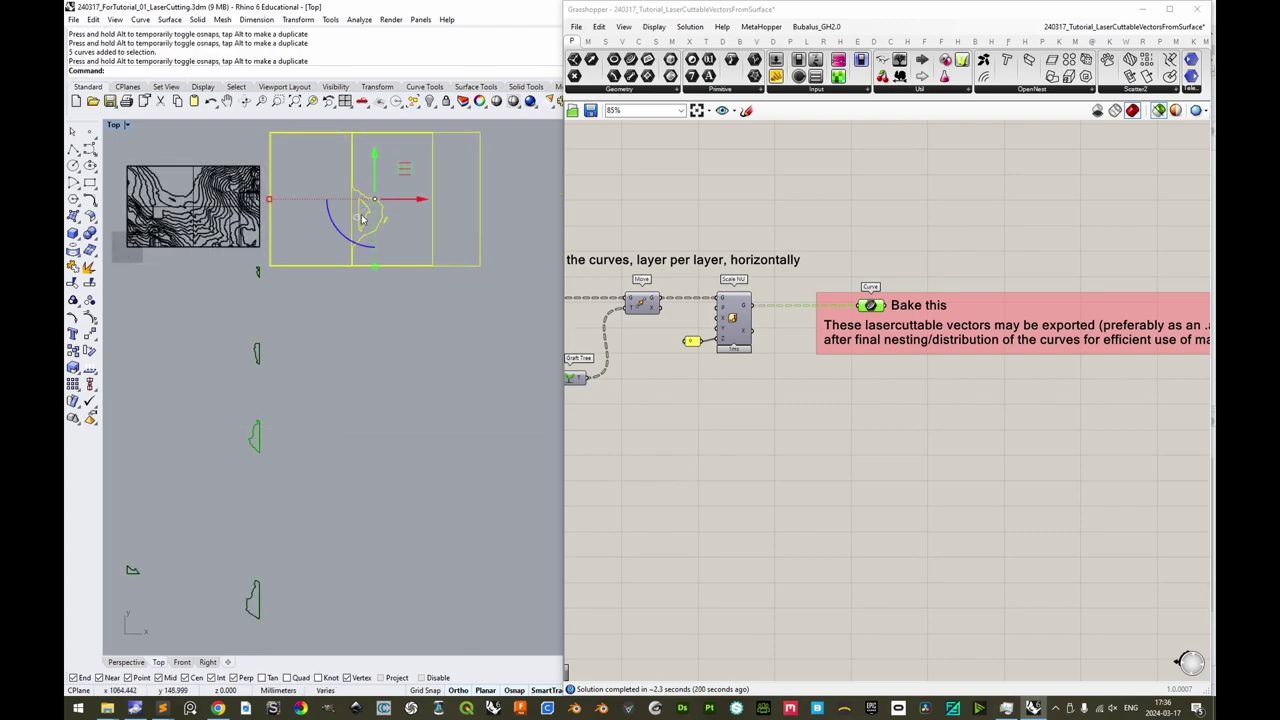
Export the selected sheet and nested curves as an Adobe Illustrator file named test, preserving model scale at 1 millimeter = 1 mm.
right_drag(364, 220, 380, 268)
key(Return)
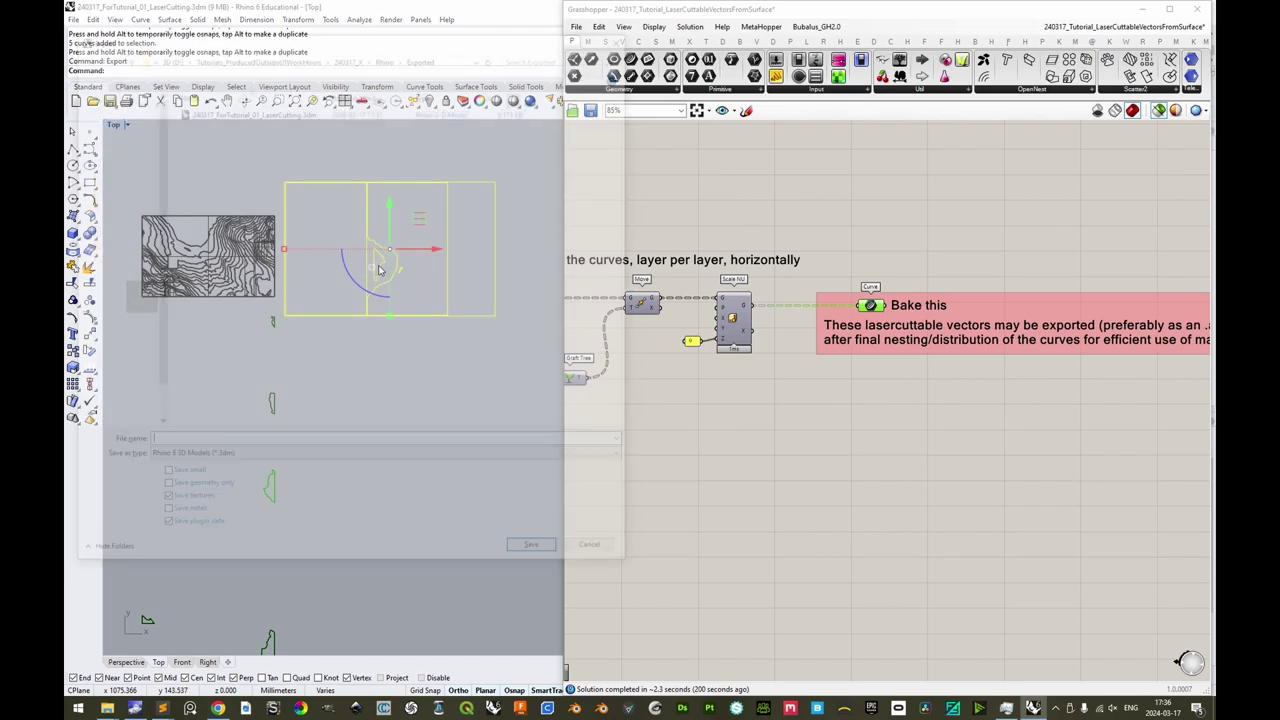
click(212, 458)
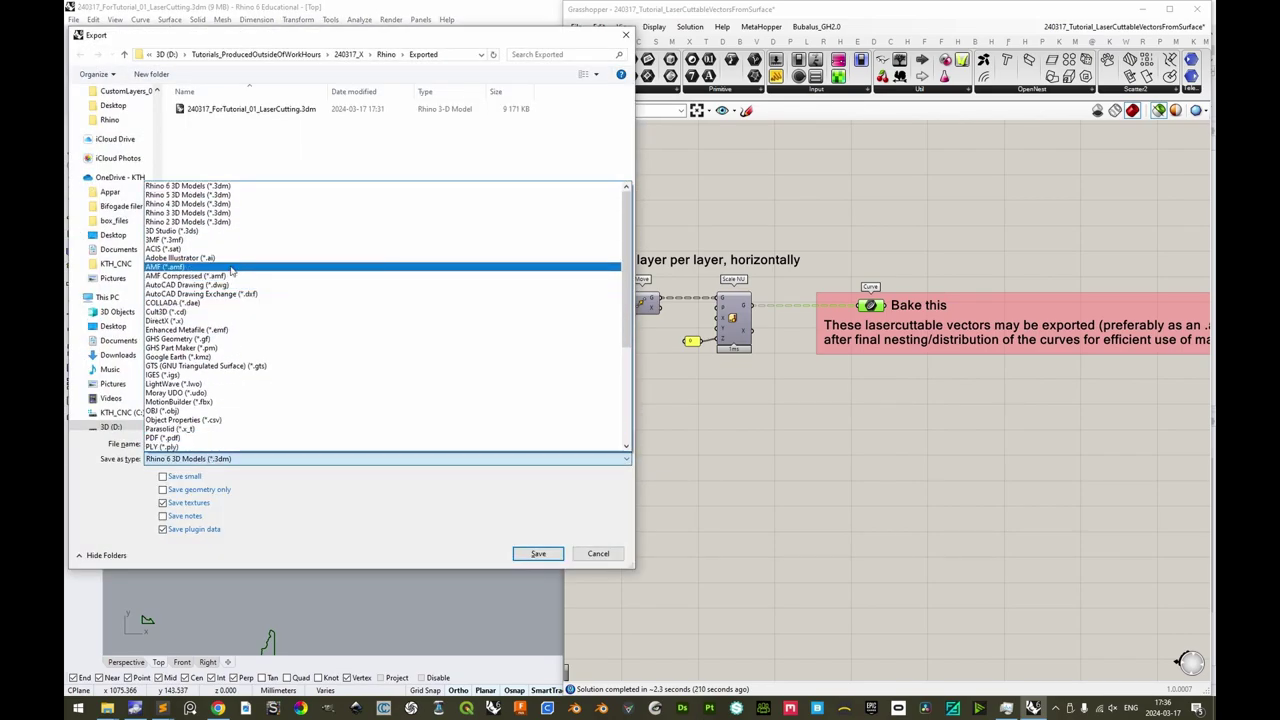
click(182, 258)
click(338, 480)
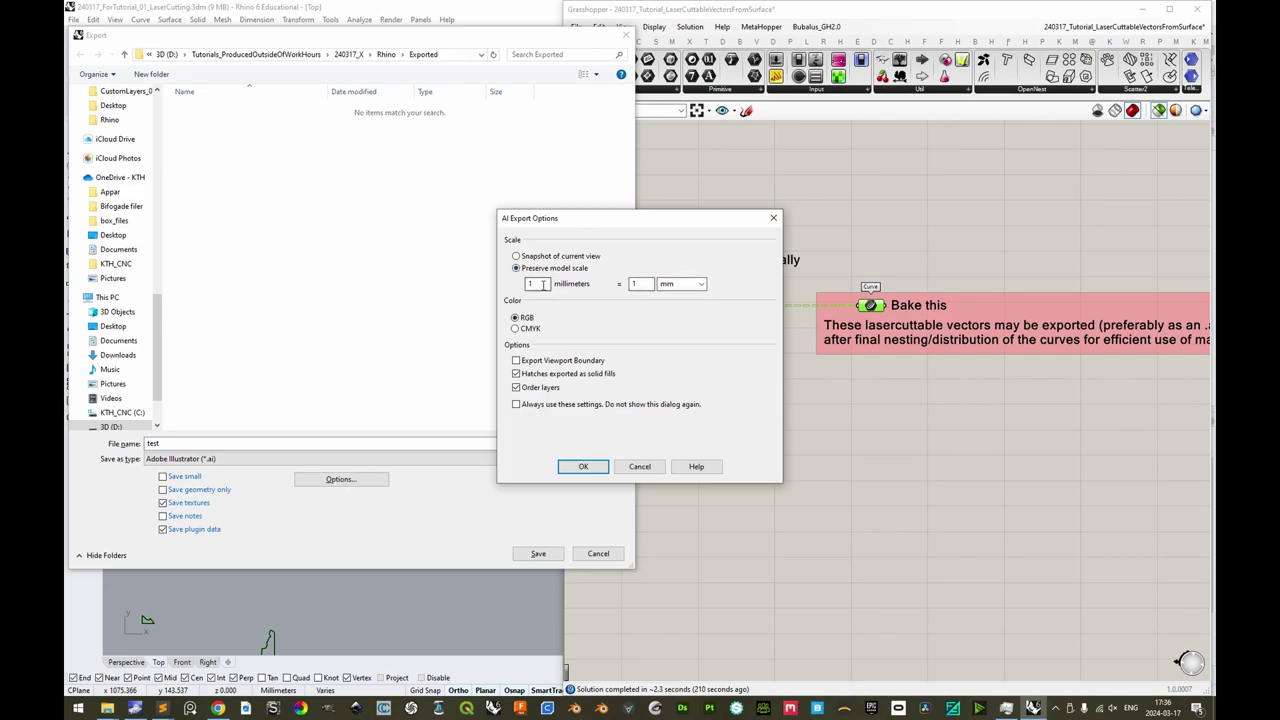
click(594, 467)
click(533, 554)
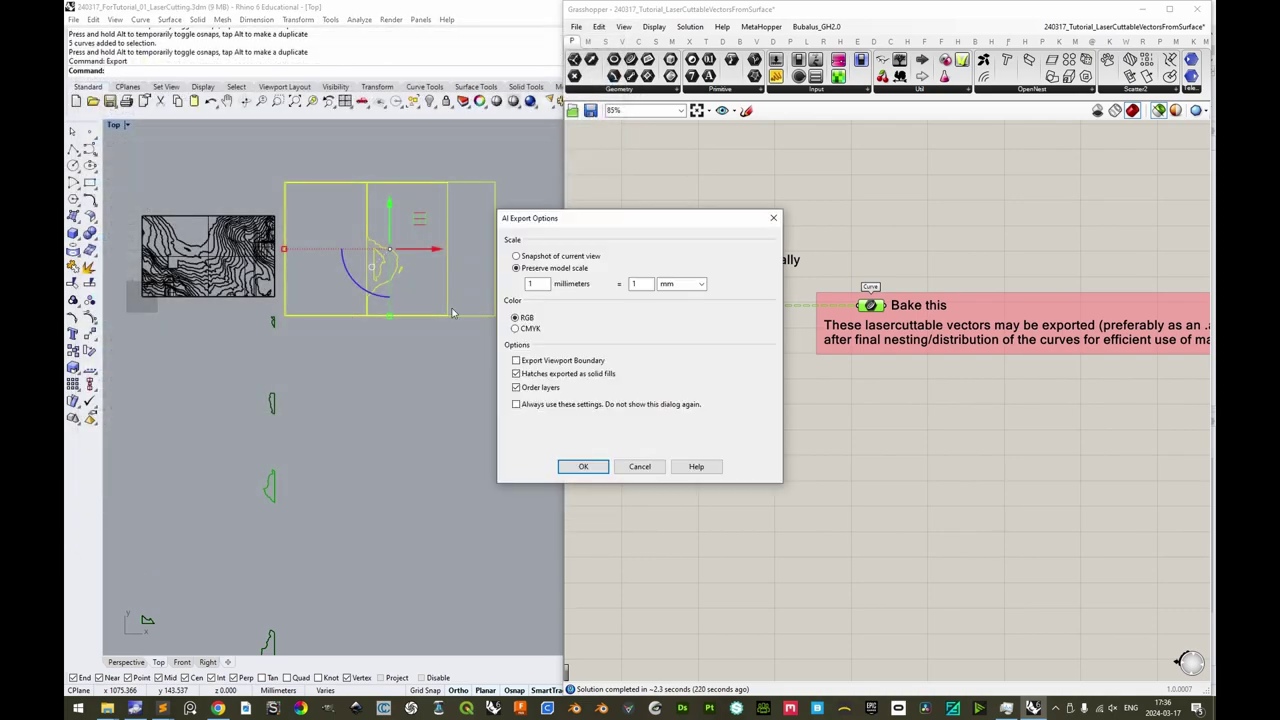
click(584, 467)
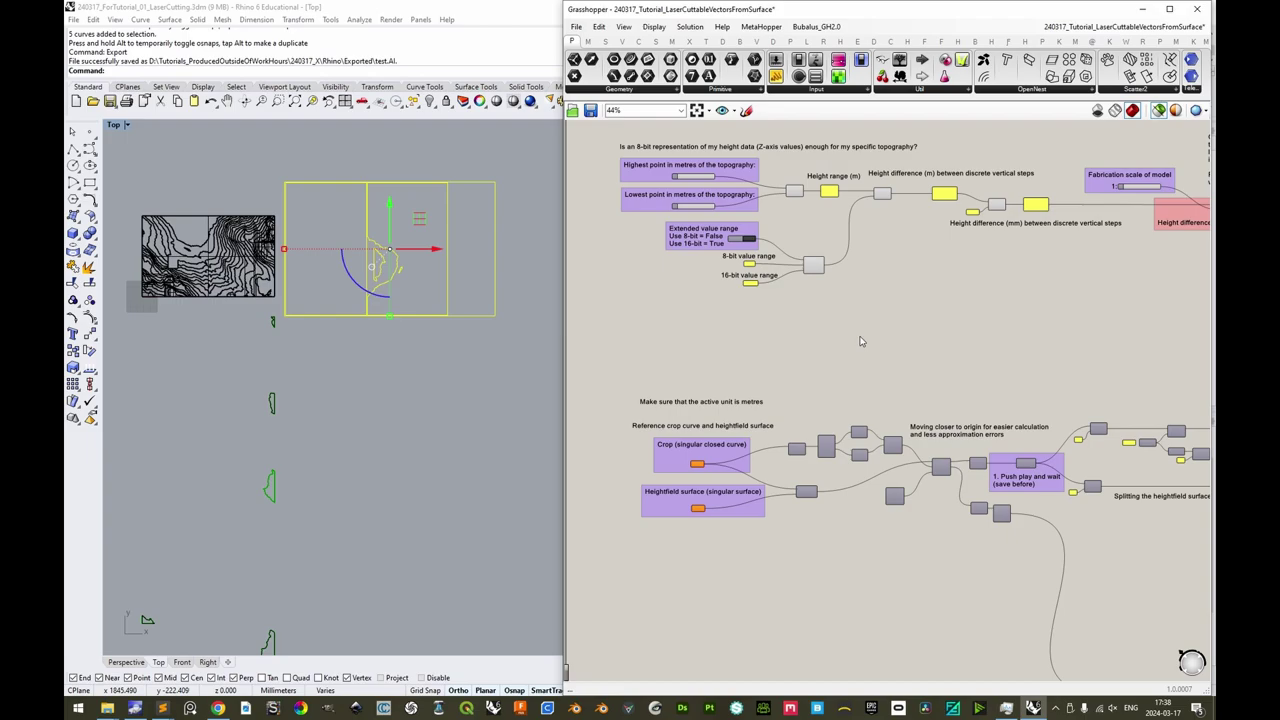
Examine the Grasshopper definition from the height inputs through to the node that relies on the Human plug-in.
right_drag(848, 374, 863, 325)
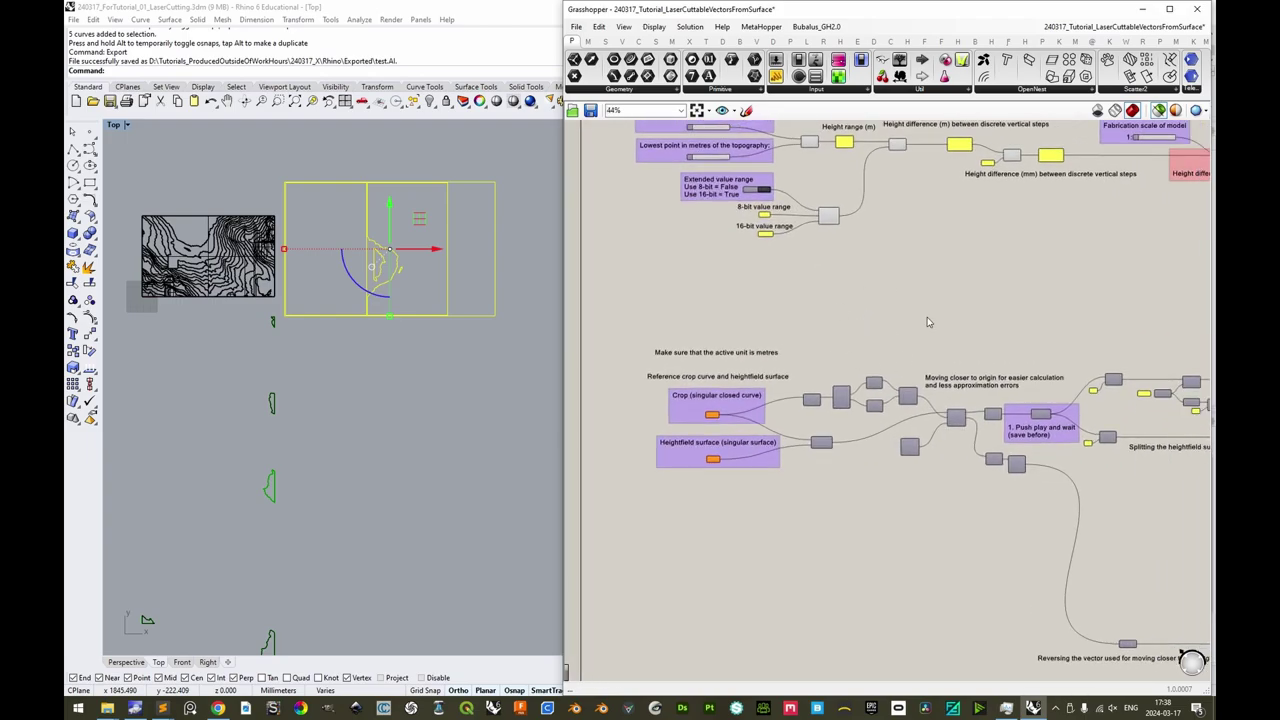
scroll(1094, 322, down, 4)
right_drag(1134, 338, 855, 334)
right_drag(1098, 338, 700, 336)
right_drag(1177, 354, 760, 360)
right_drag(1025, 360, 700, 353)
right_drag(1123, 326, 919, 325)
scroll(997, 317, up, 6)
right_drag(1006, 318, 700, 320)
right_drag(1041, 320, 875, 320)
right_drag(741, 305, 1012, 314)
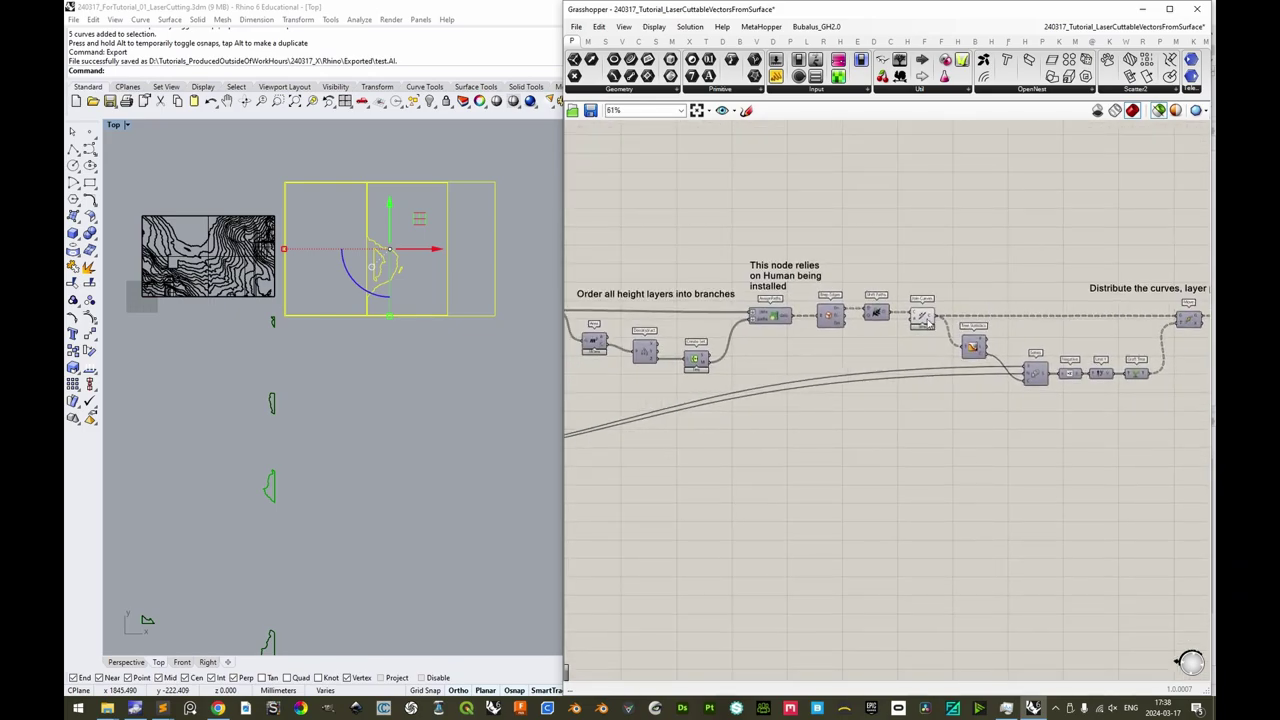
right_drag(772, 330, 911, 330)
scroll(939, 285, up, 7)
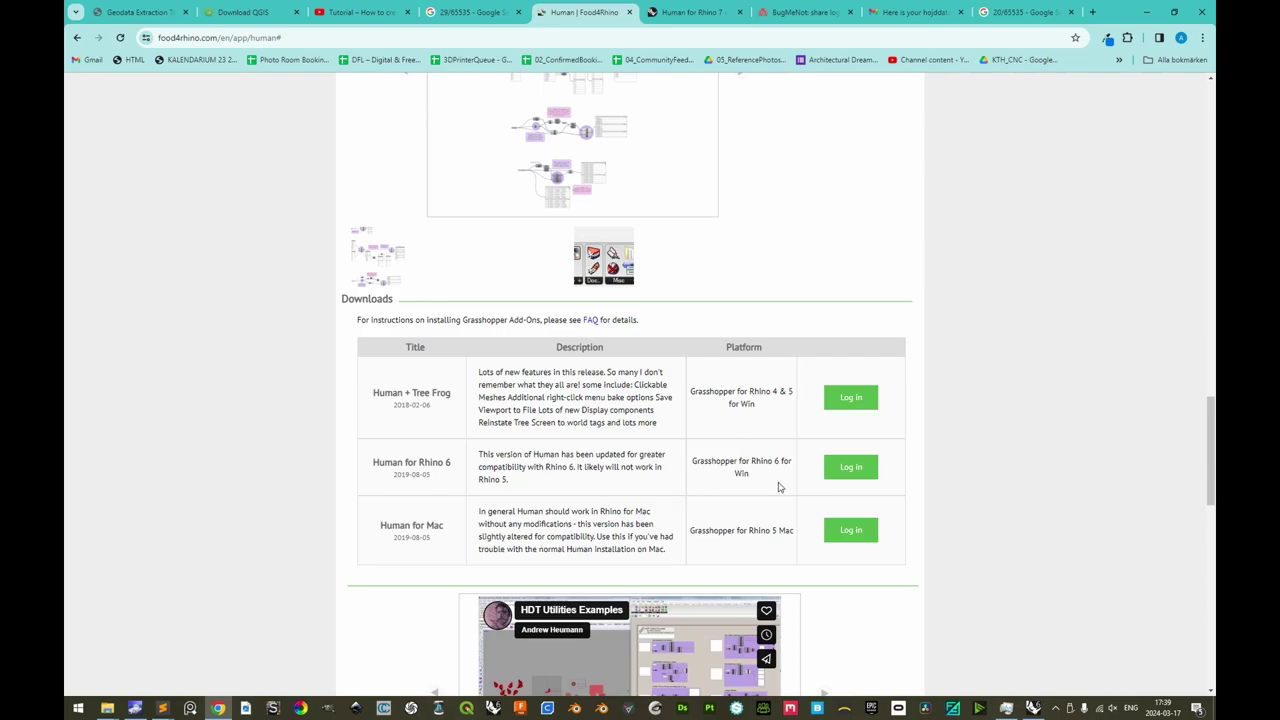
Review the supported platform of the Human for Rhino 6 download and the plug-in's introduction on the Food4Rhino page.
drag(780, 487, 676, 467)
click(737, 475)
scroll(760, 460, up, 20)
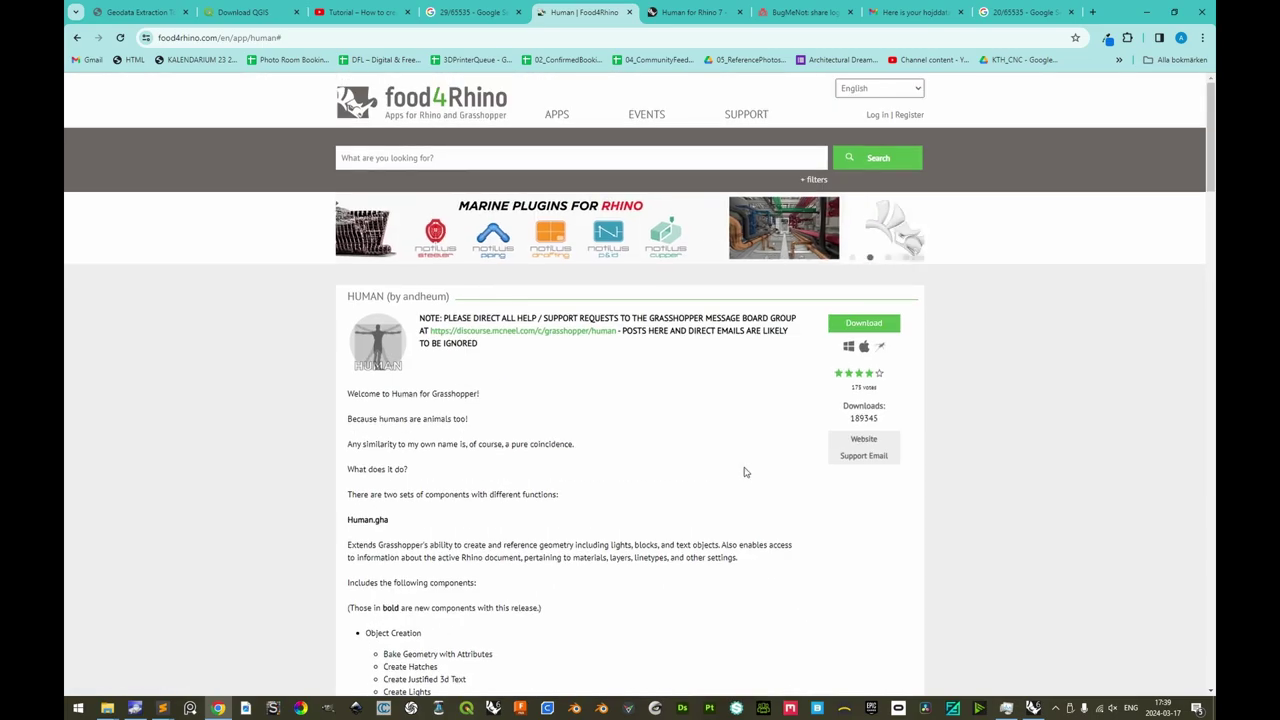
click(787, 11)
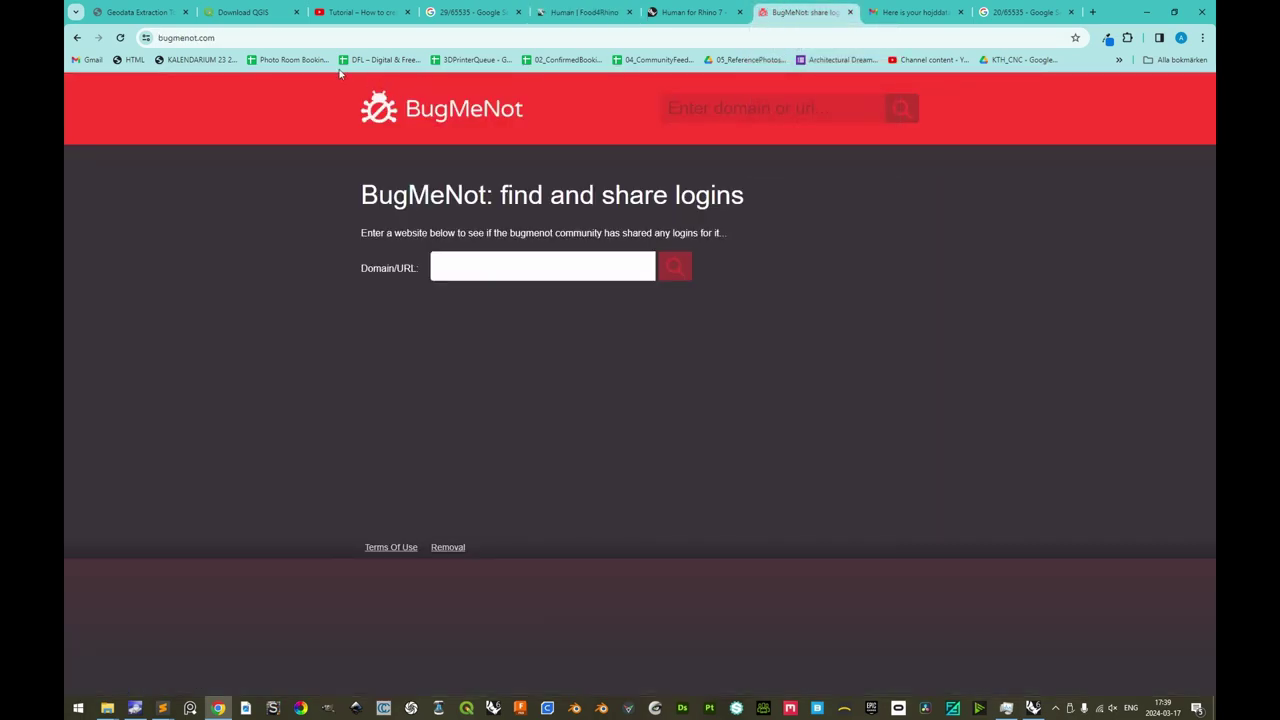
click(584, 11)
click(772, 8)
click(511, 263)
text(https://www.food4rhino.com/en/app/human#)
key(BackSpace)
key(BackSpace)
key(BackSpace)
key(BackSpace)
key(BackSpace)
key(BackSpace)
key(BackSpace)
key(BackSpace)
key(BackSpace)
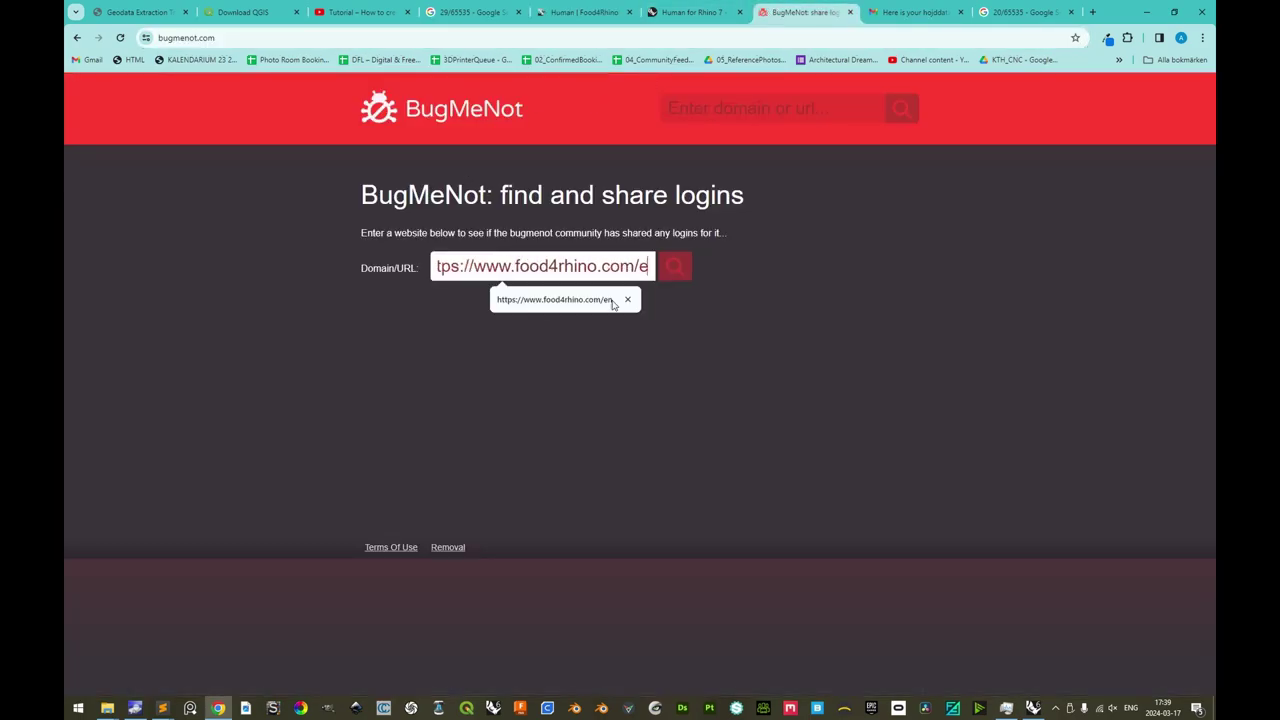
key(BackSpace)
key(Return)
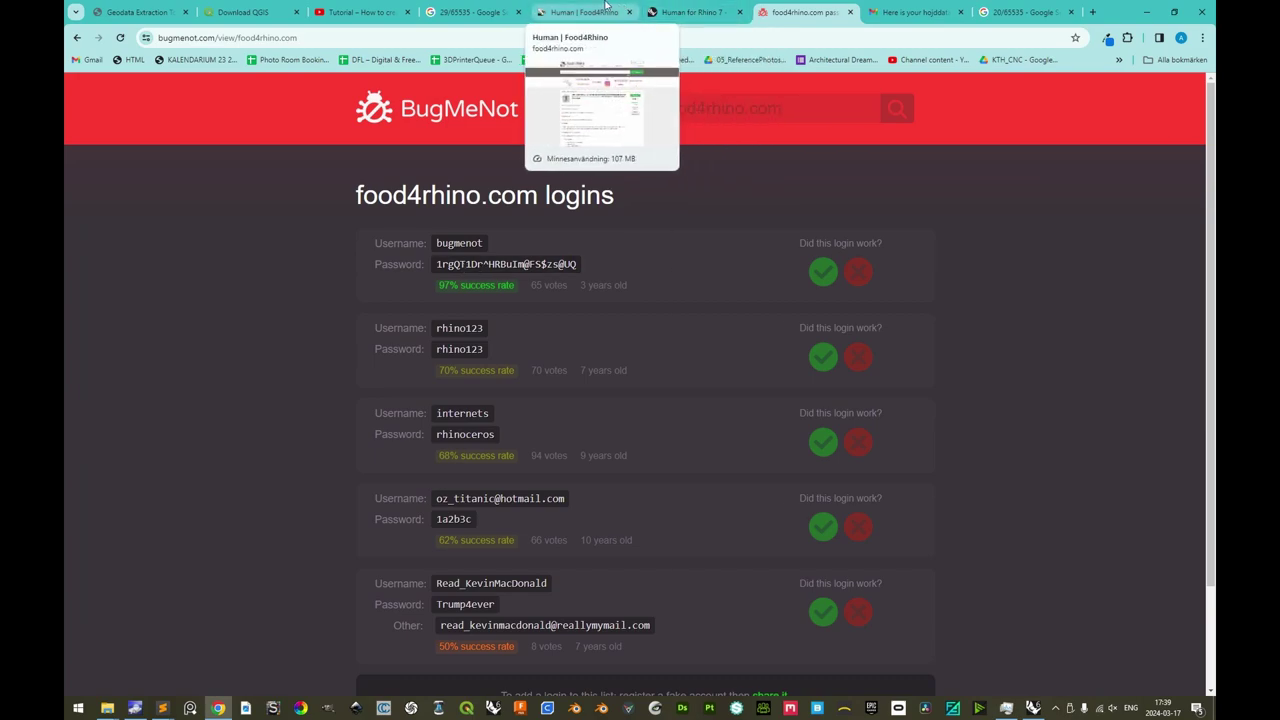
View the Rhinoceros Forums thread about Human for Rhino 7.
click(686, 6)
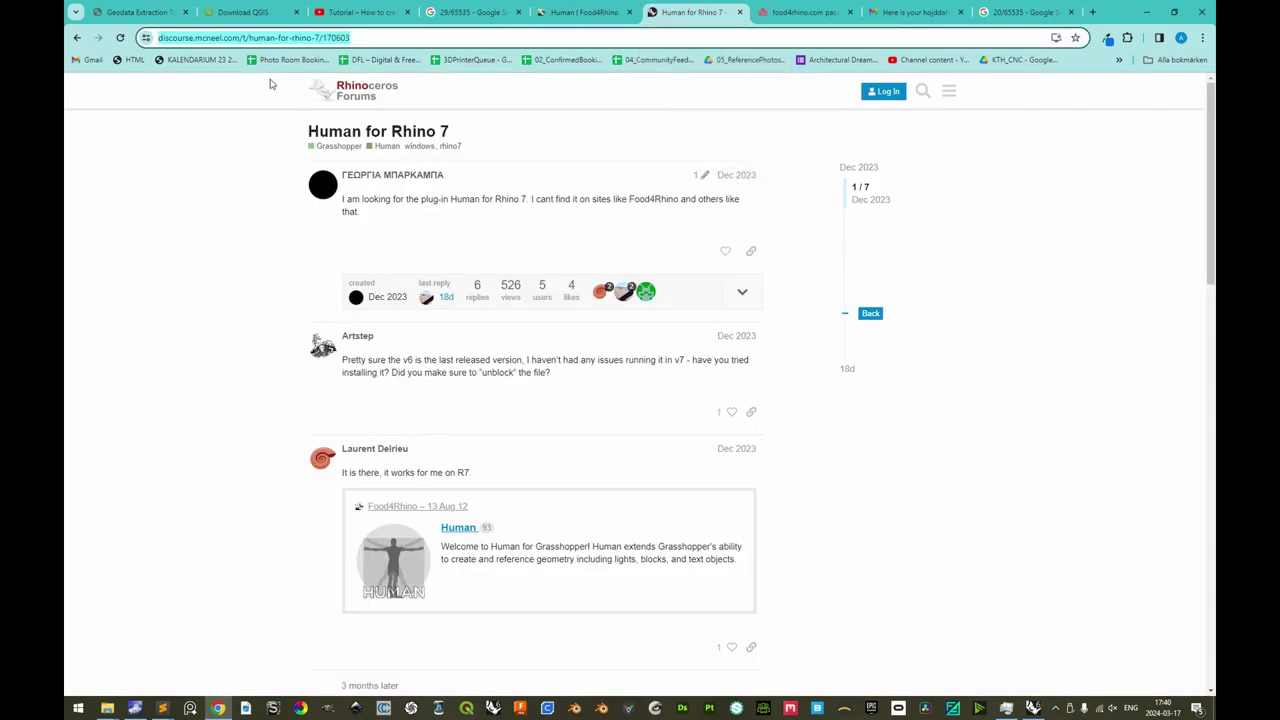